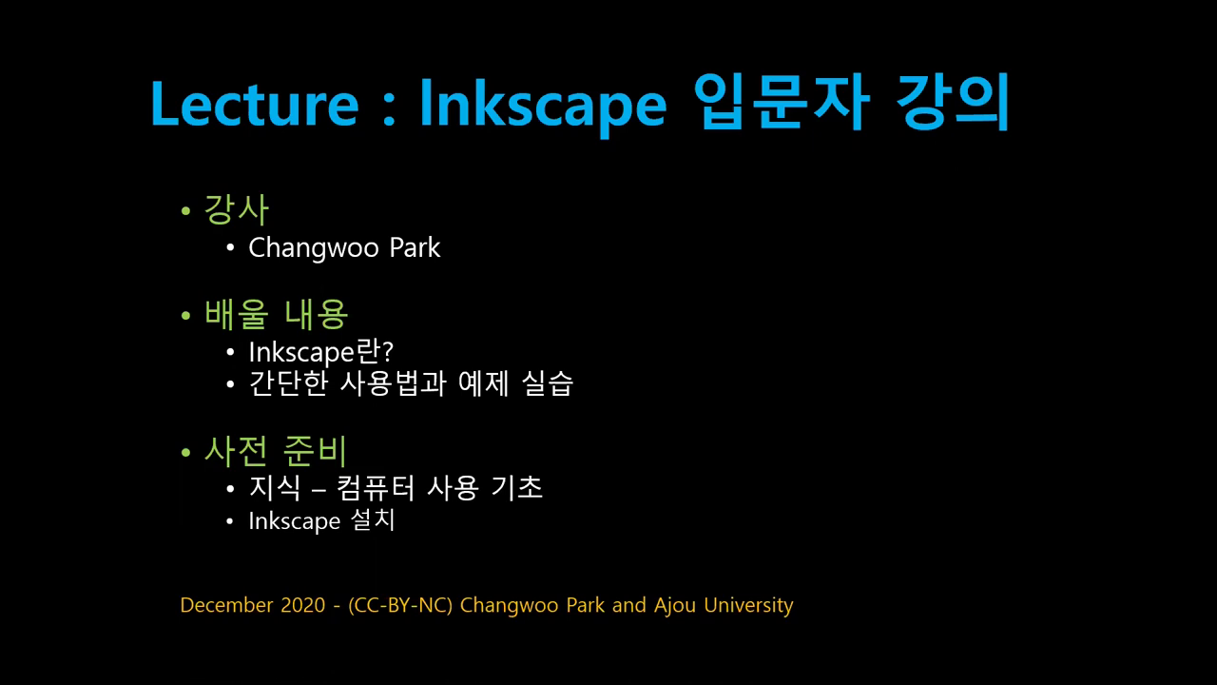
Advance the slides past the lecture title slide to the 'Inkscape 란?' slide
key(Right)
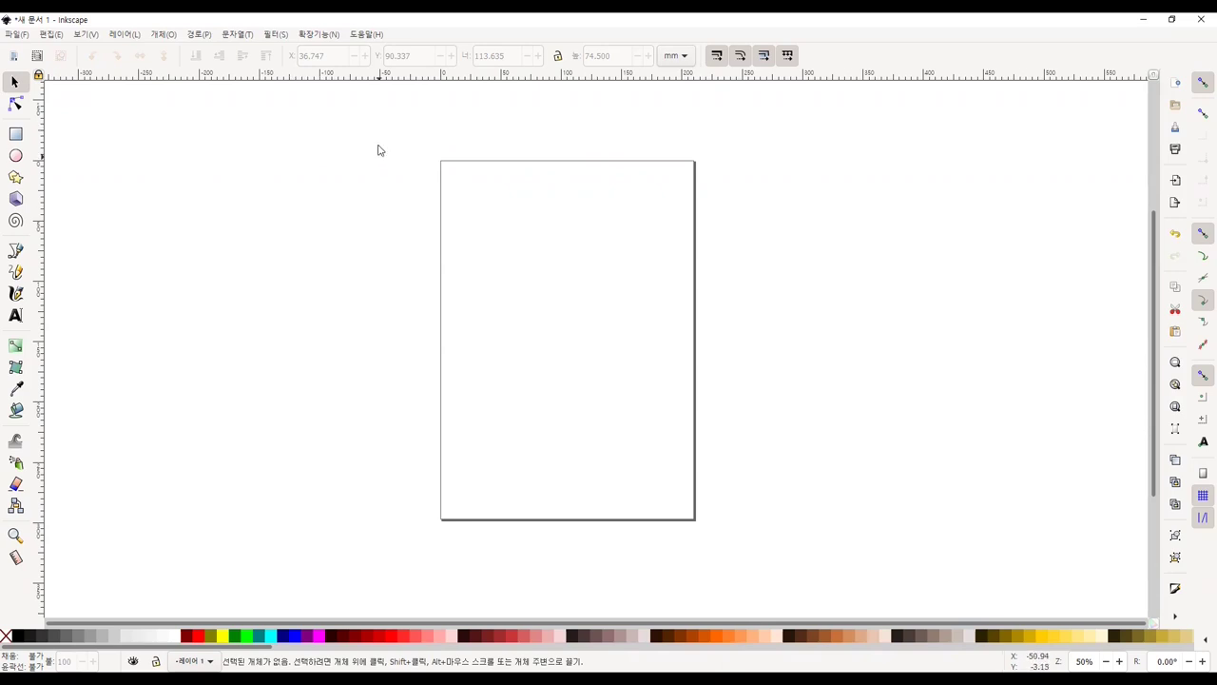
drag(323, 116, 883, 571)
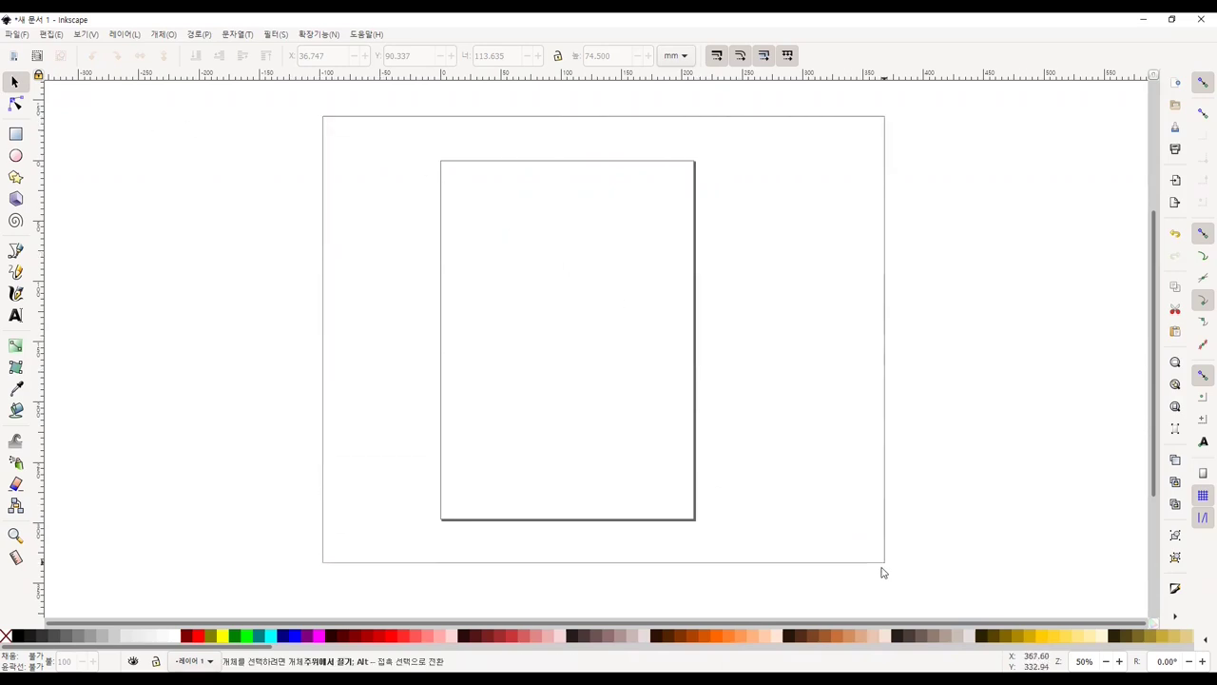
drag(302, 115, 860, 534)
drag(340, 115, 846, 571)
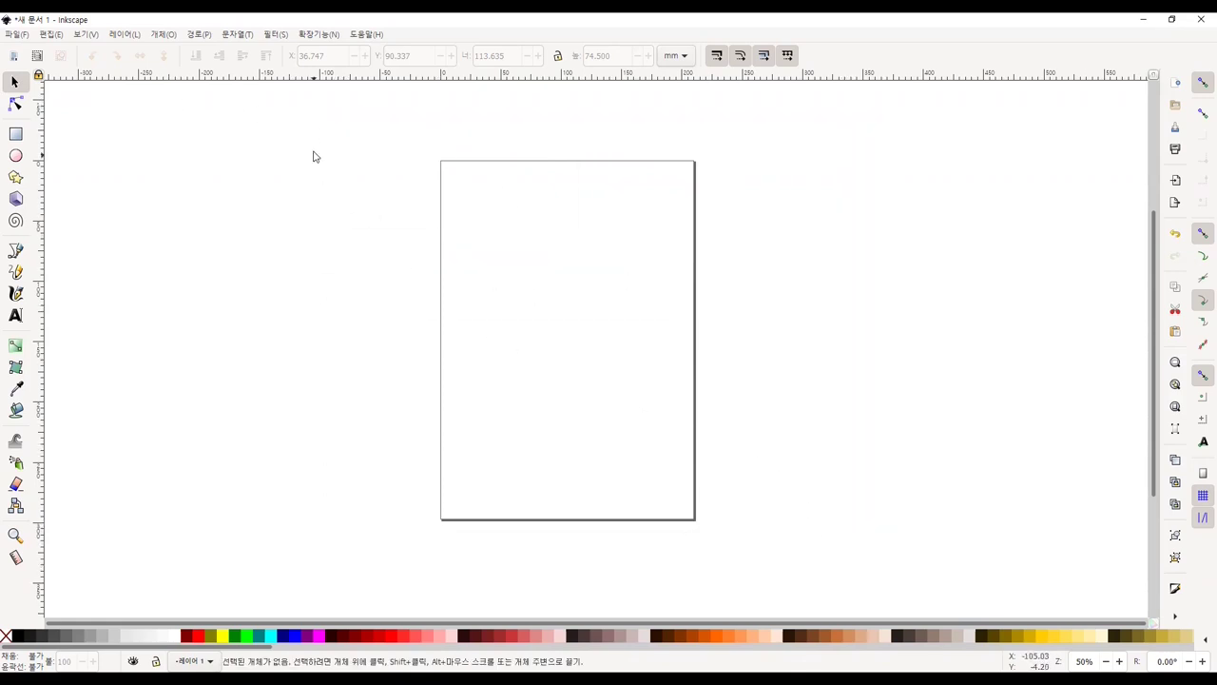
drag(363, 120, 766, 593)
mouse_move(440, 166)
mouse_down()
mouse_move(450, 307)
mouse_move(463, 183)
mouse_up()
click(95, 36)
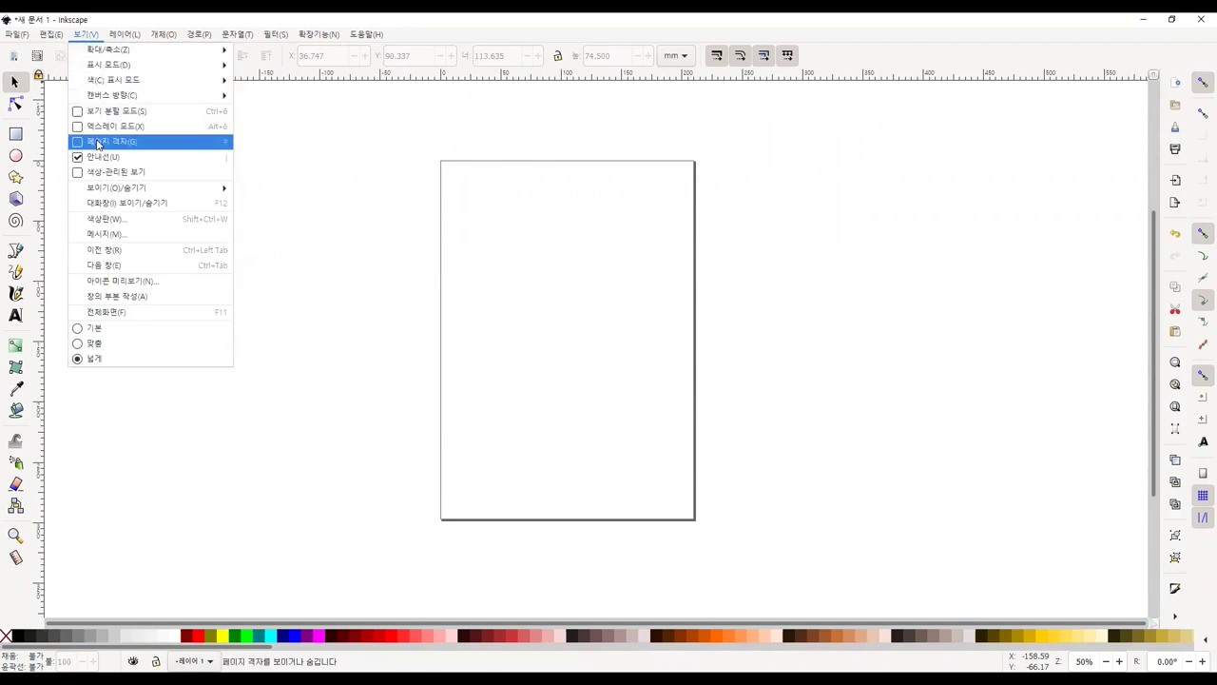
click(96, 143)
drag(452, 178, 565, 277)
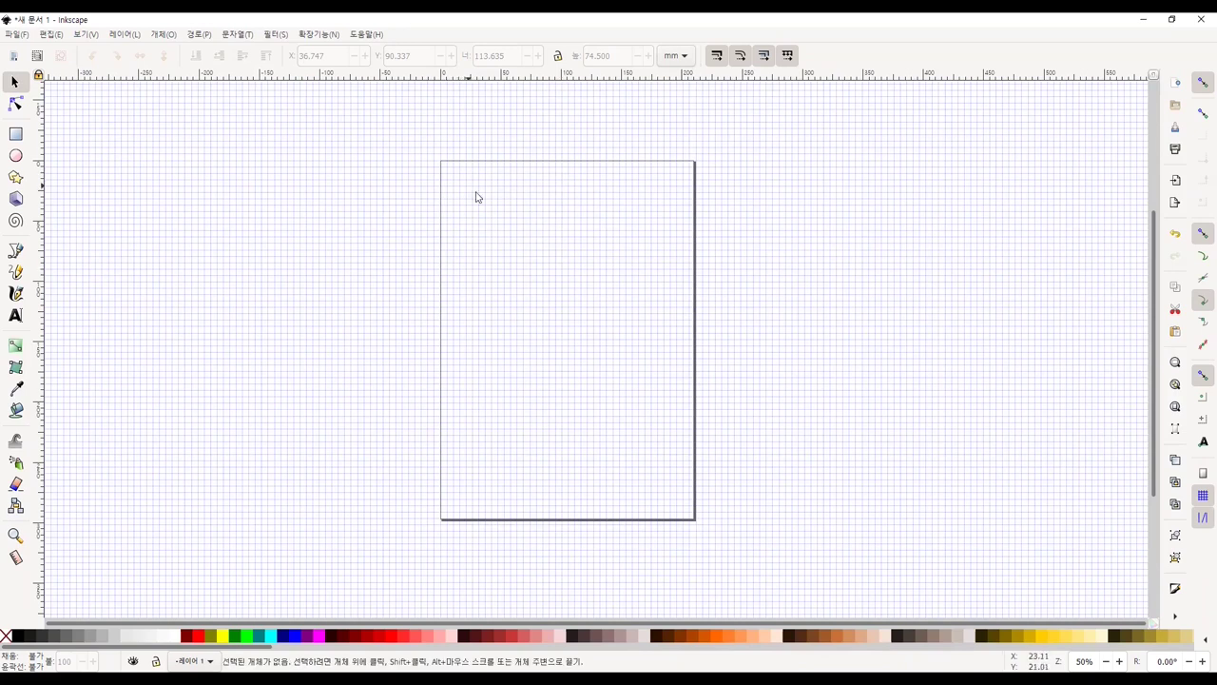
click(86, 34)
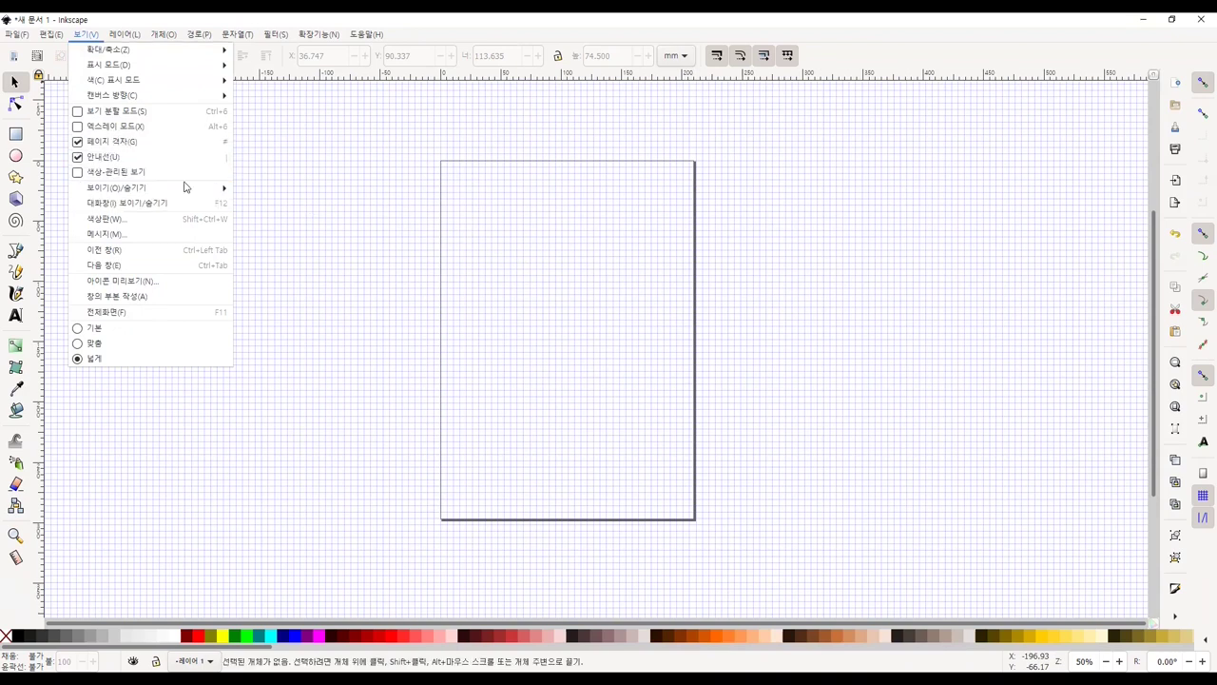
click(214, 143)
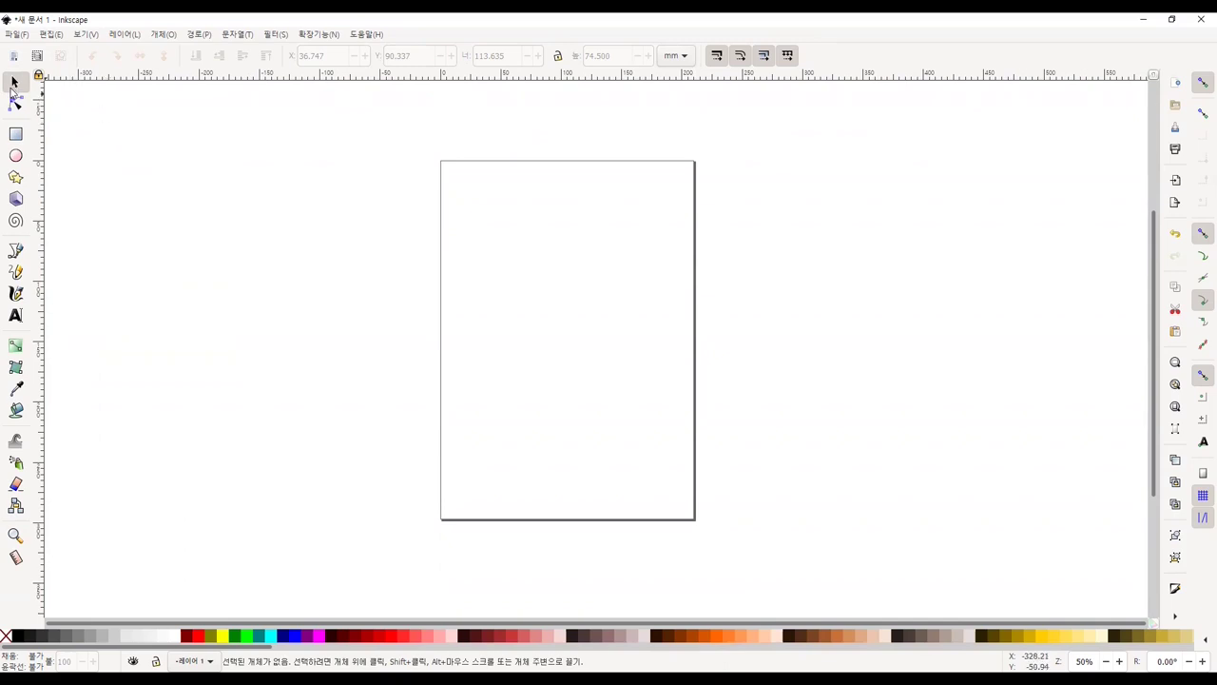
click(15, 133)
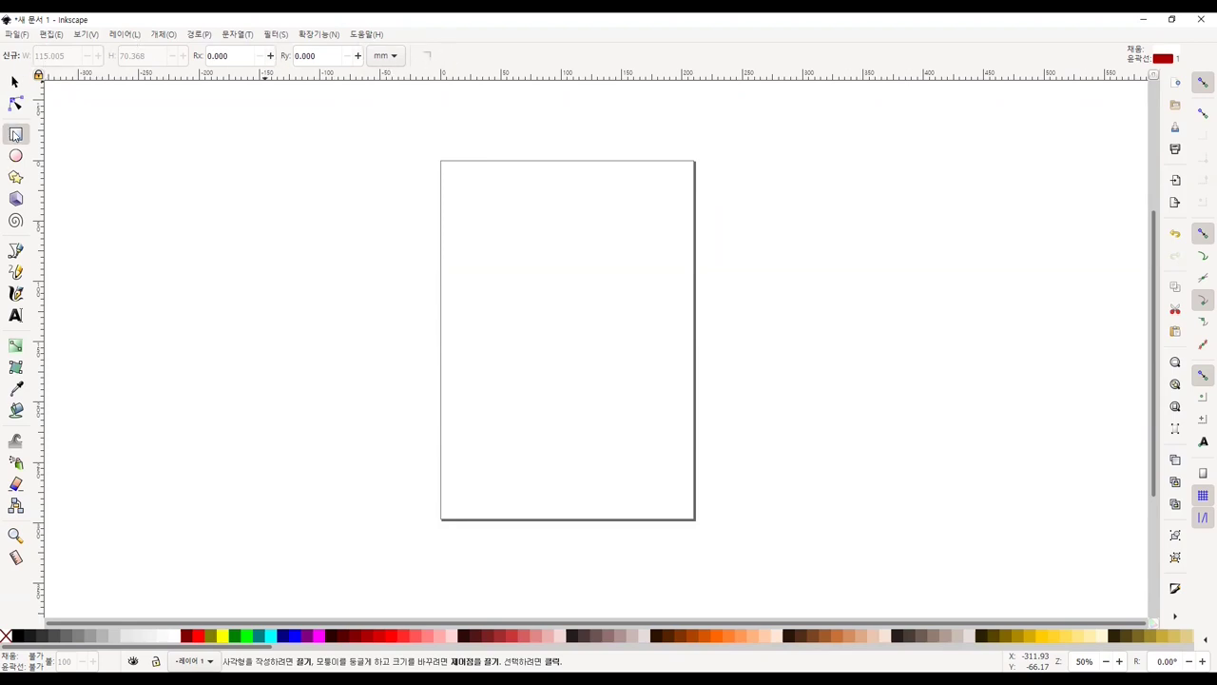
click(14, 83)
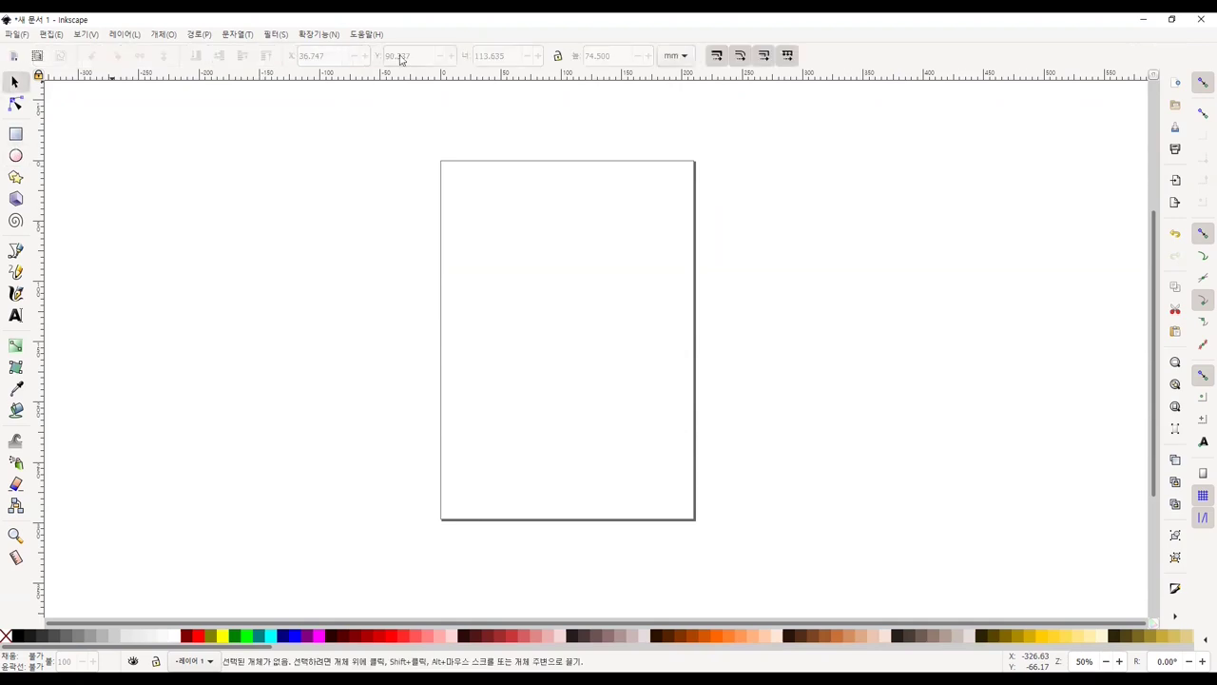
click(15, 133)
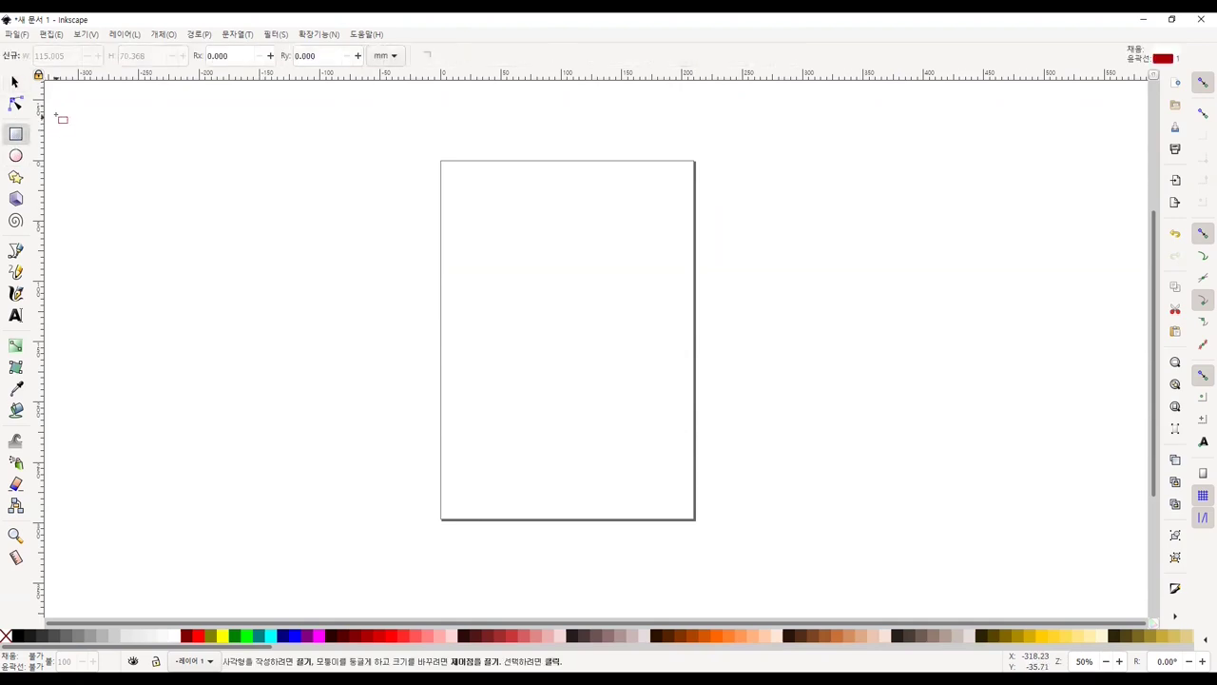
click(15, 155)
click(15, 177)
click(15, 197)
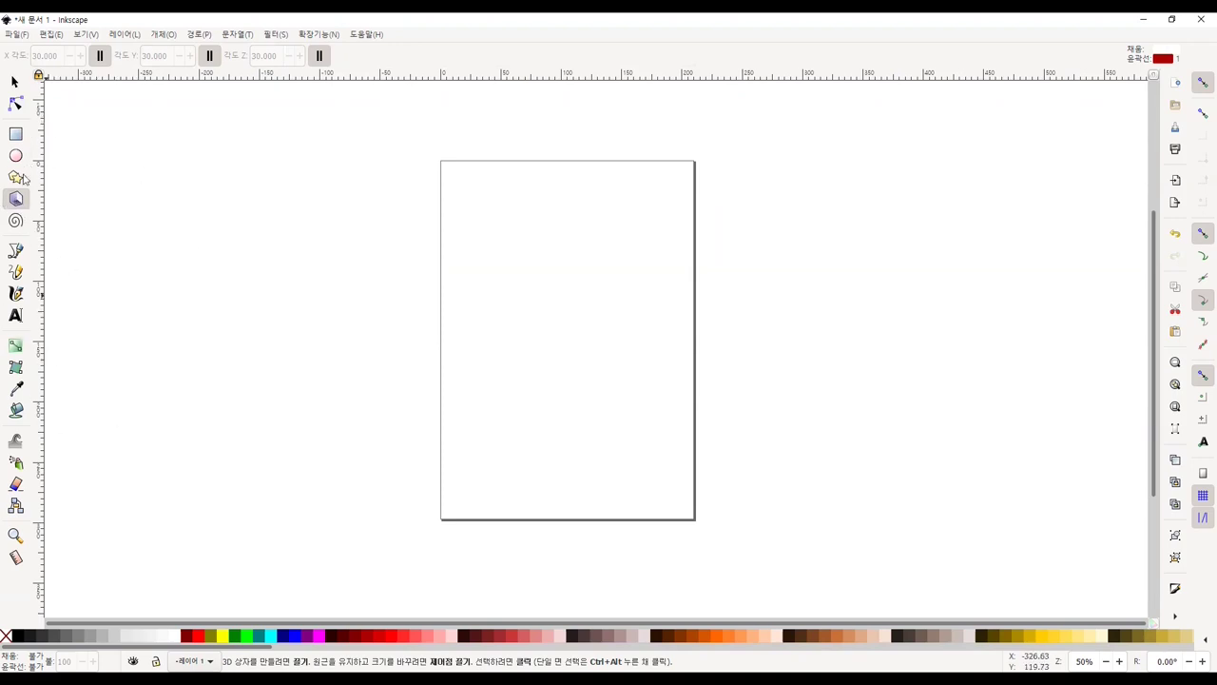
click(15, 133)
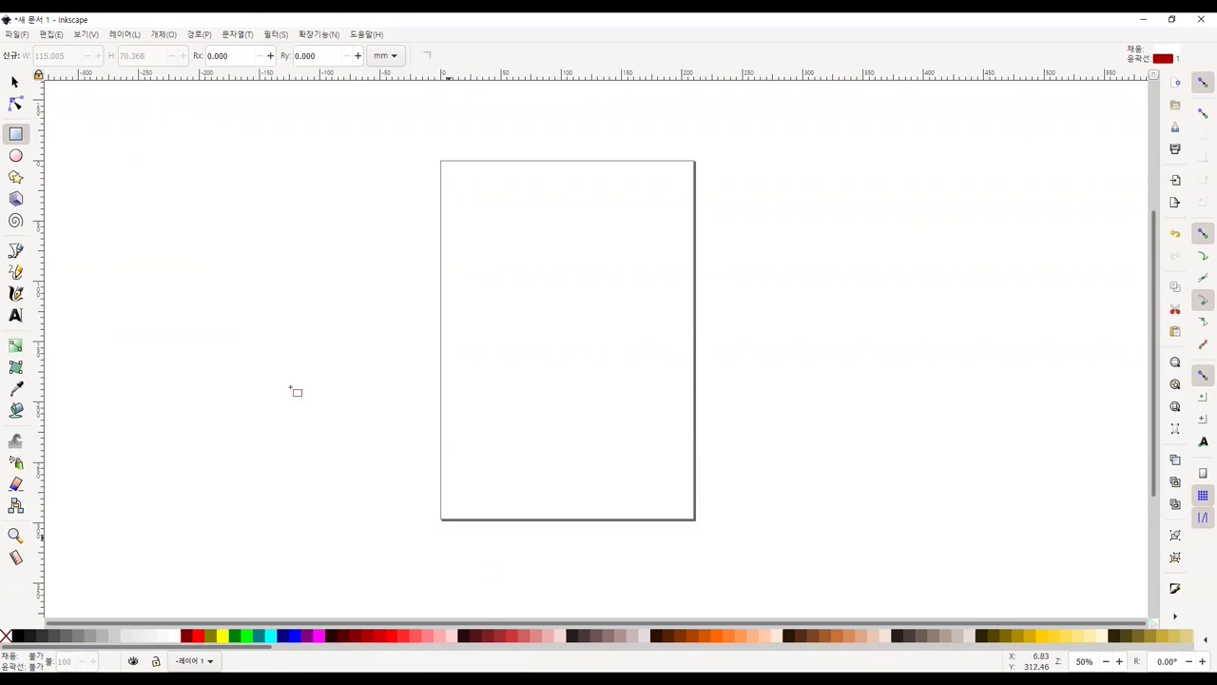
click(14, 82)
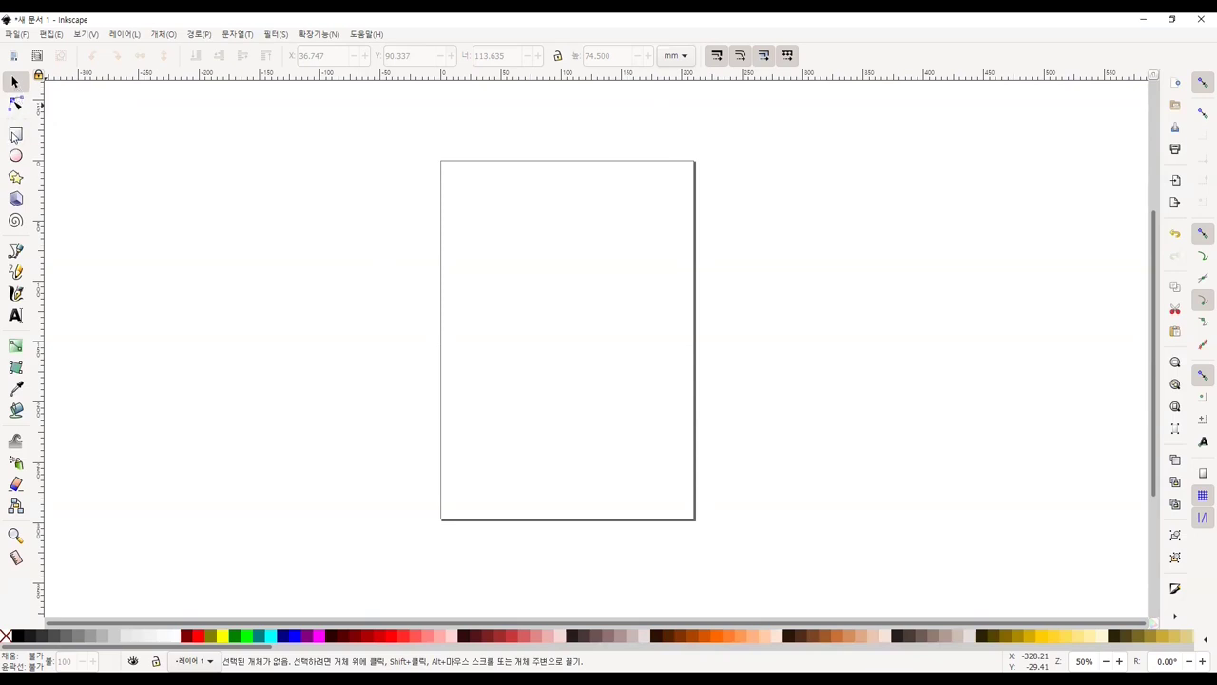
Draw a 155.965 × 88.748 mm rectangle on the upper-middle page and fill it yellow
click(16, 136)
drag(459, 261, 648, 369)
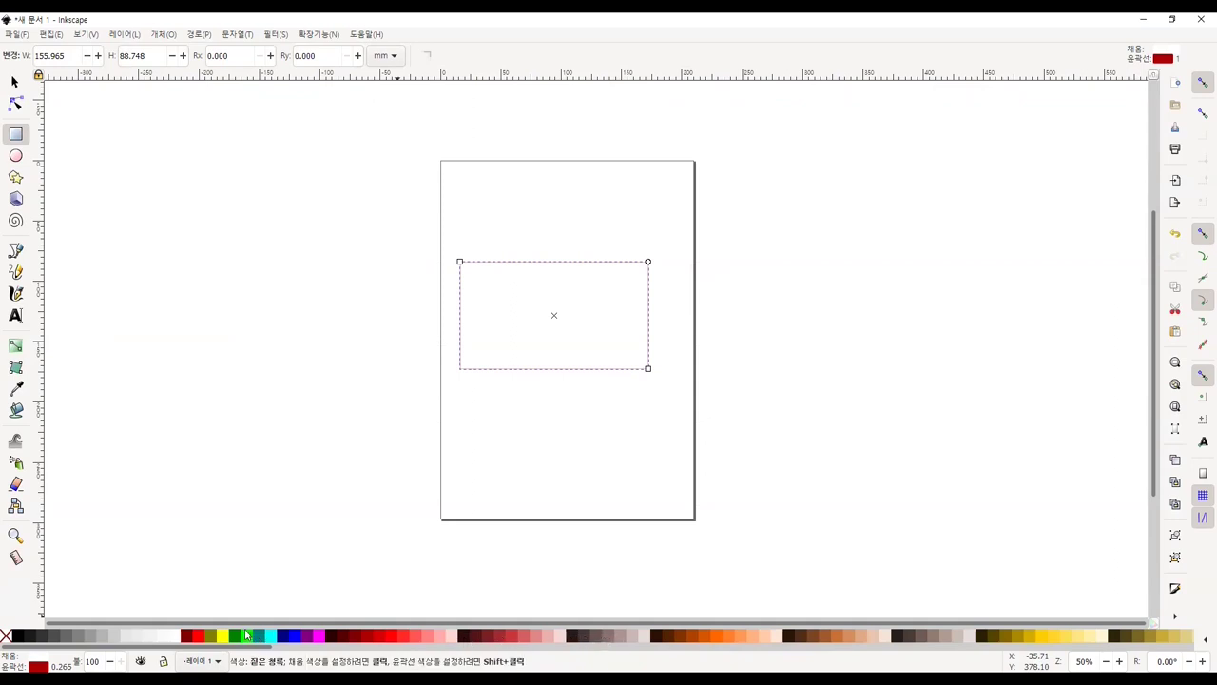
click(18, 636)
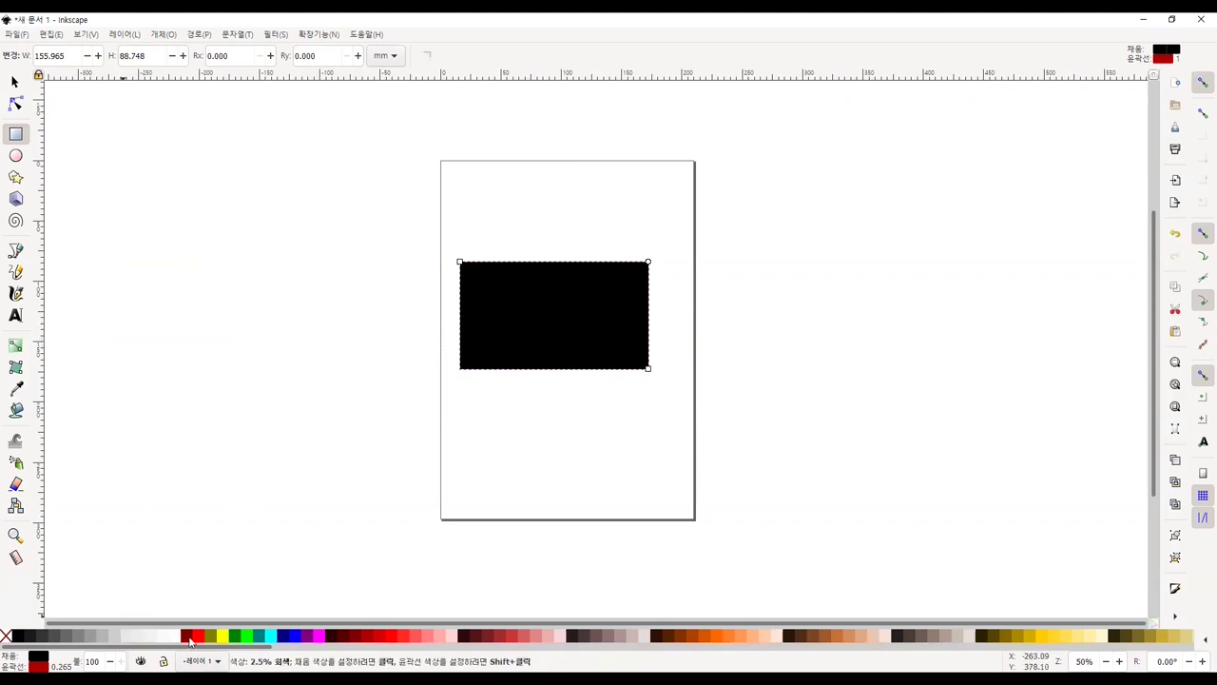
click(224, 637)
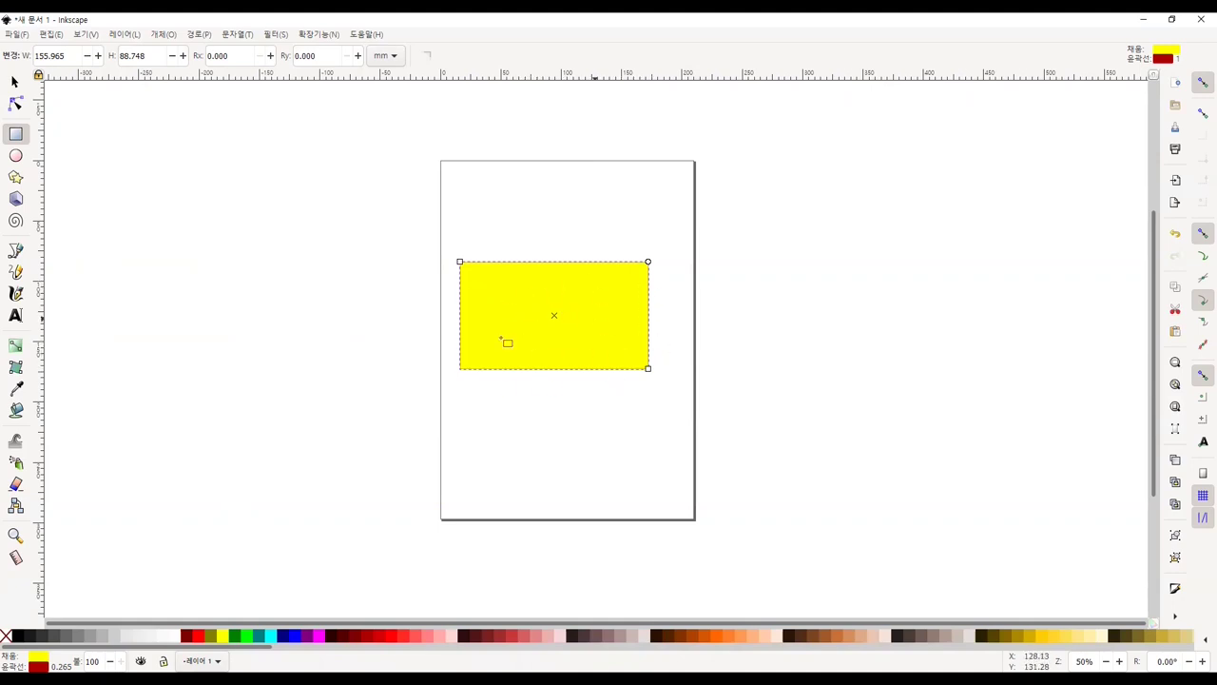
click(523, 429)
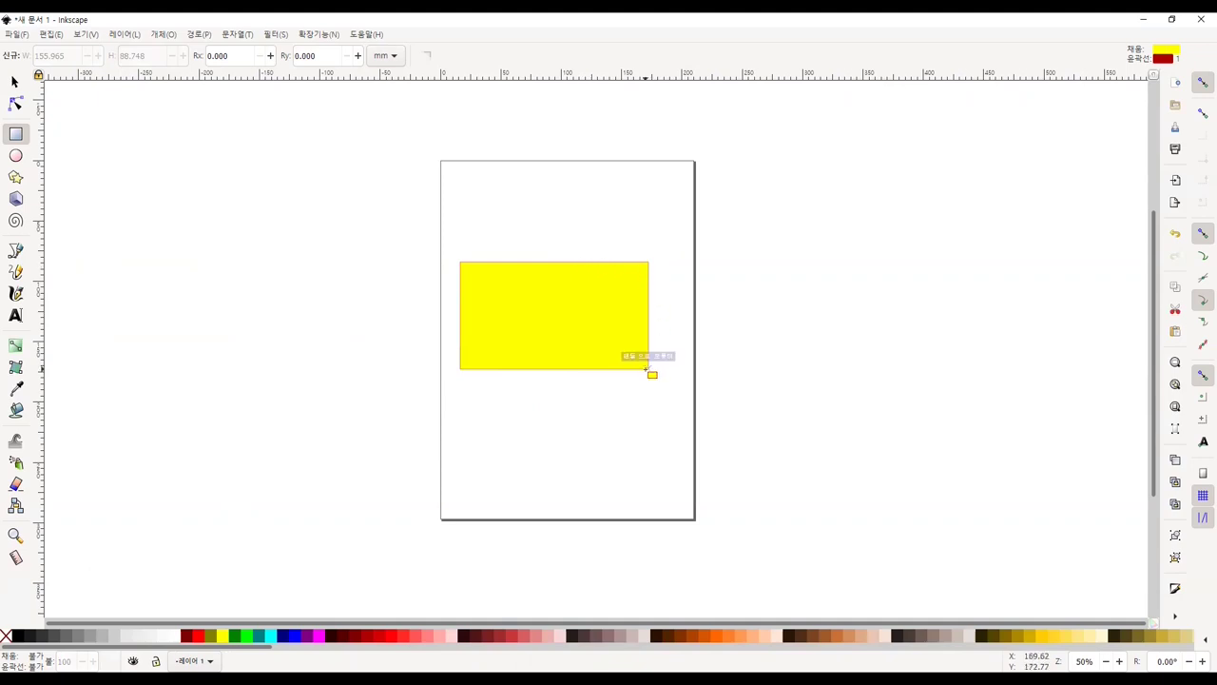
Select the rectangle and try several palette colours, settling on a lime green fill
click(15, 82)
click(468, 280)
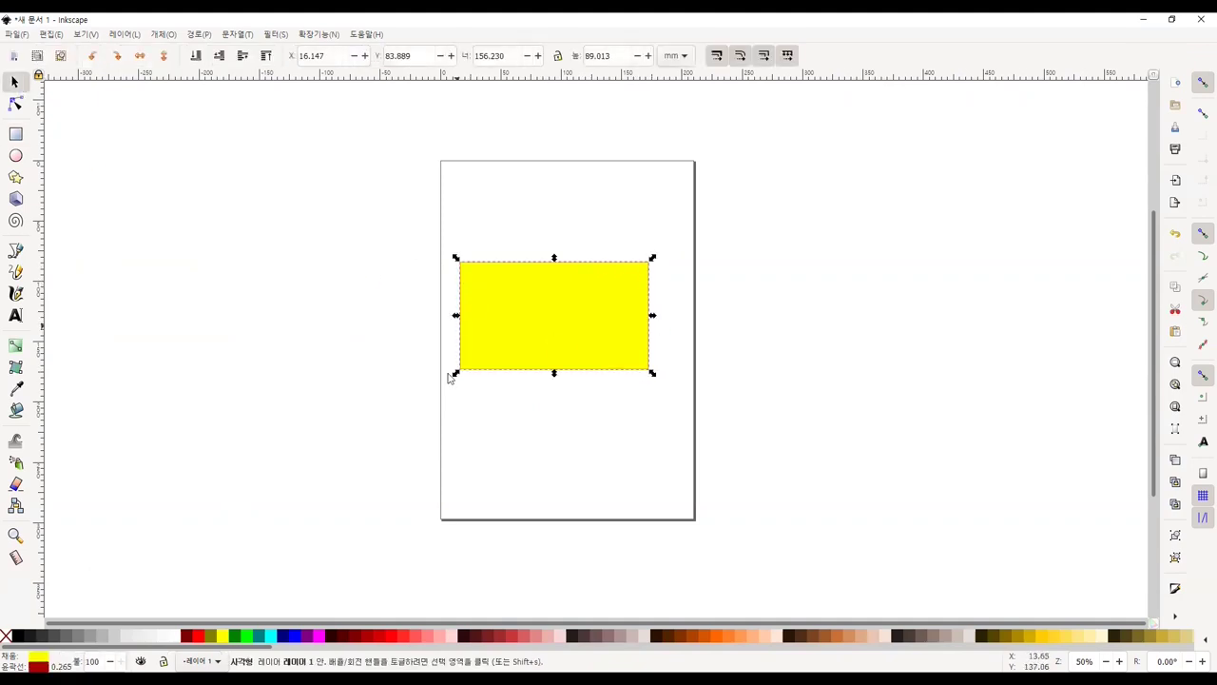
click(235, 636)
click(258, 635)
click(221, 635)
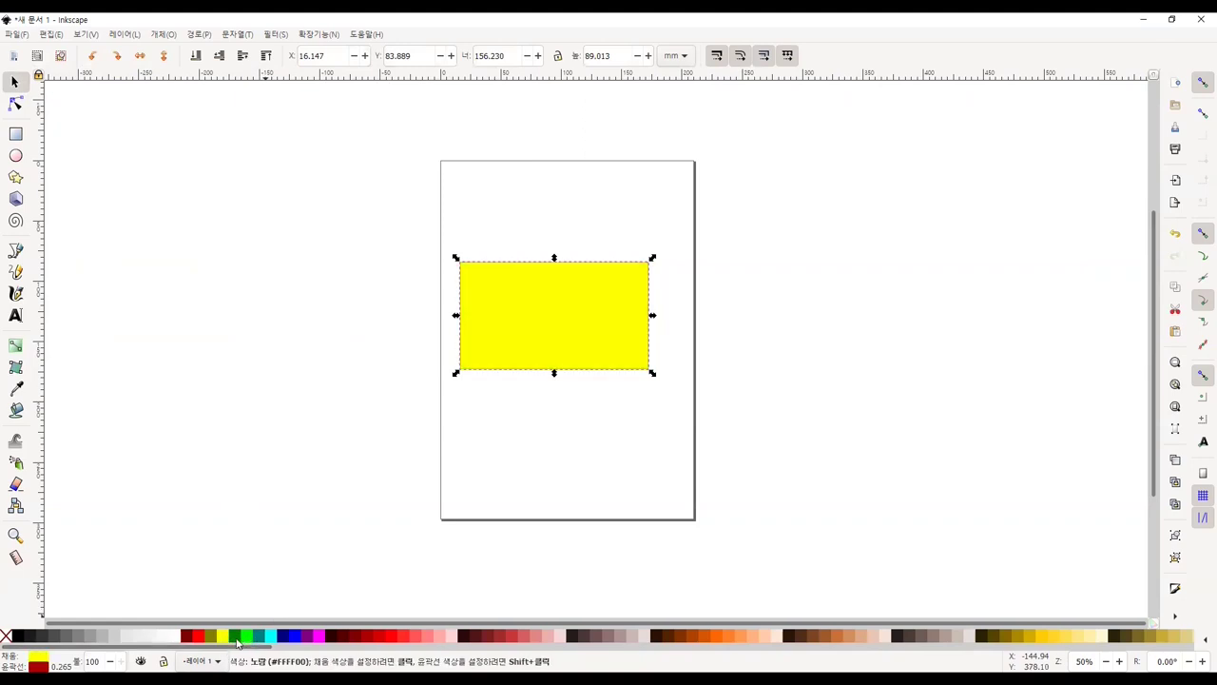
click(260, 635)
click(247, 635)
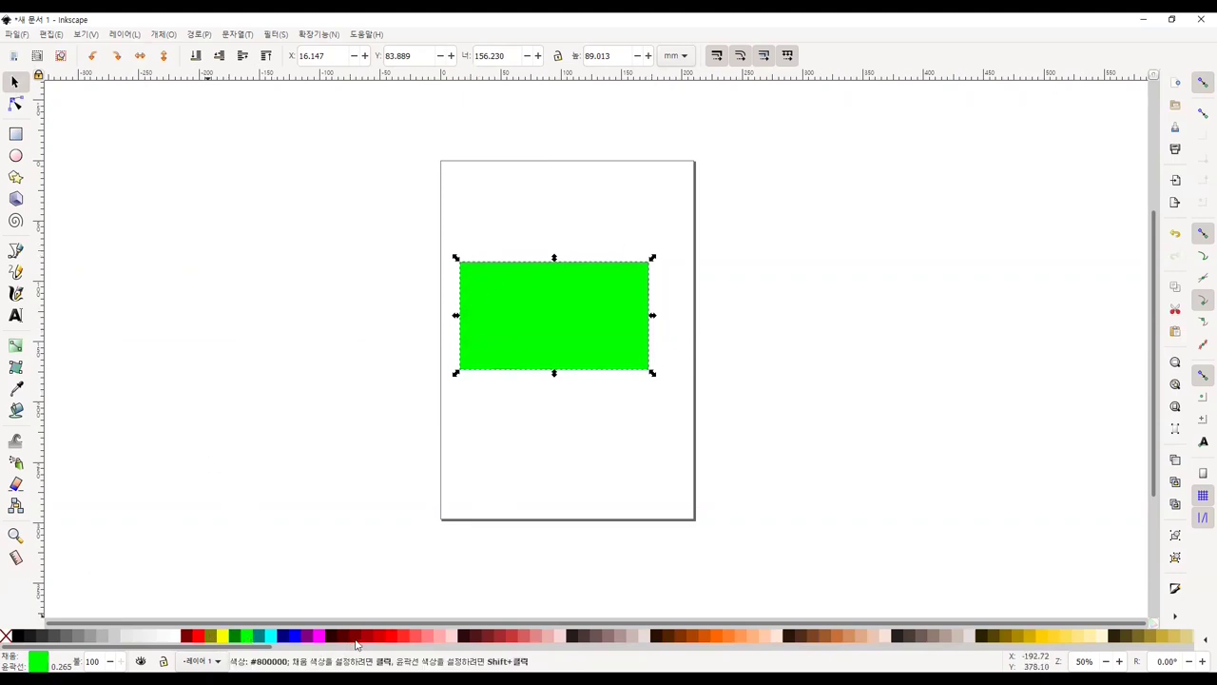
click(534, 390)
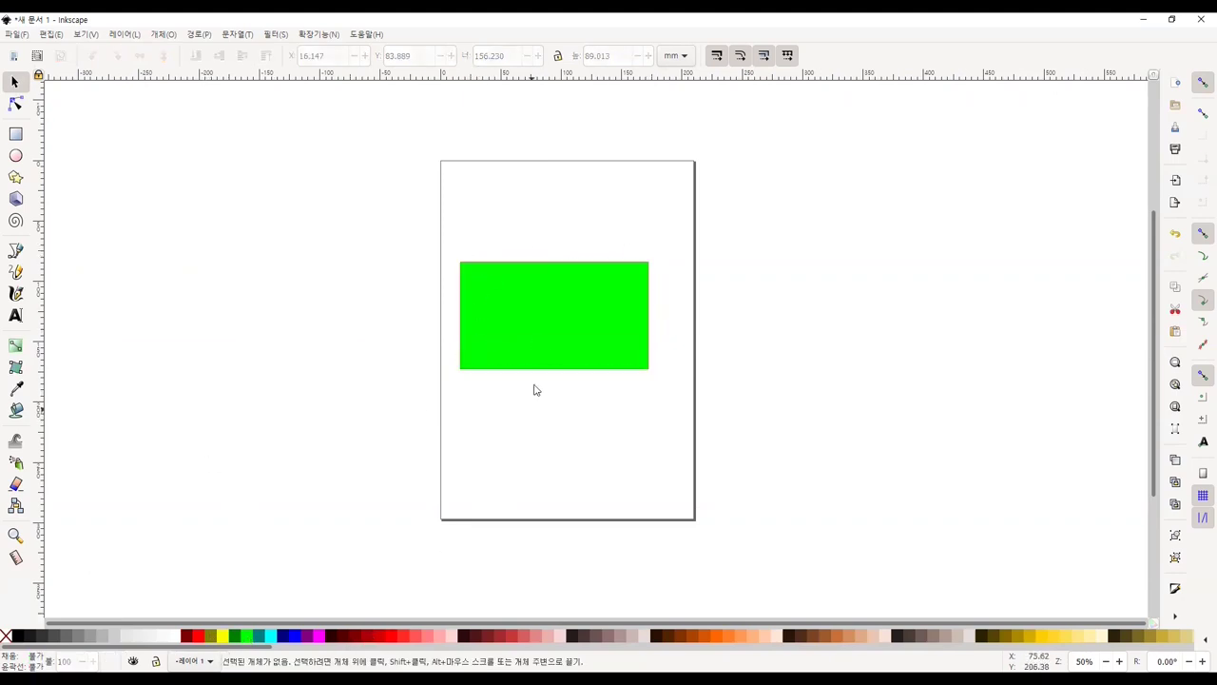
click(528, 324)
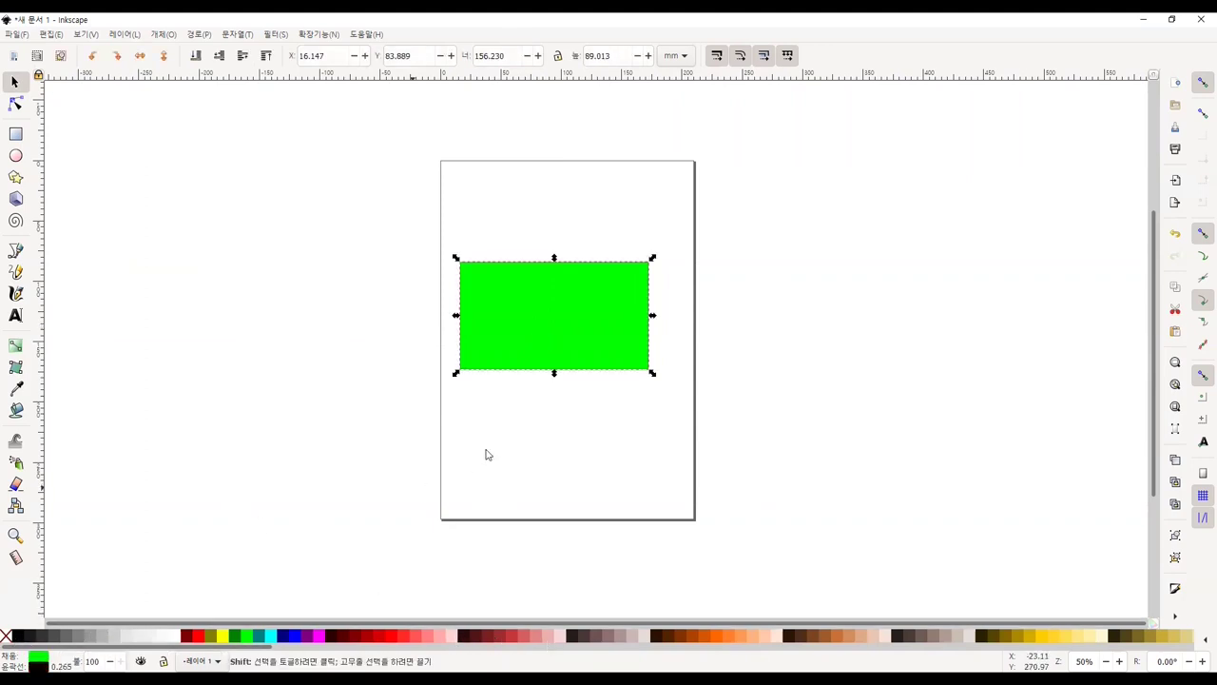
click(503, 399)
click(530, 363)
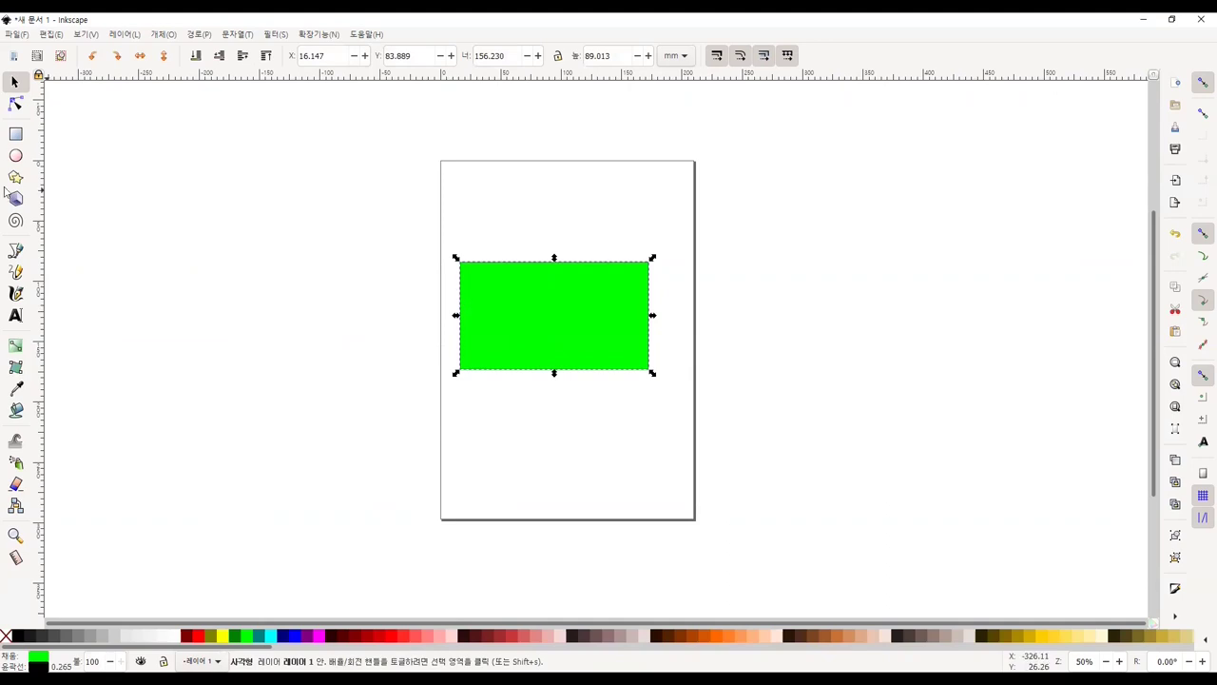
click(15, 134)
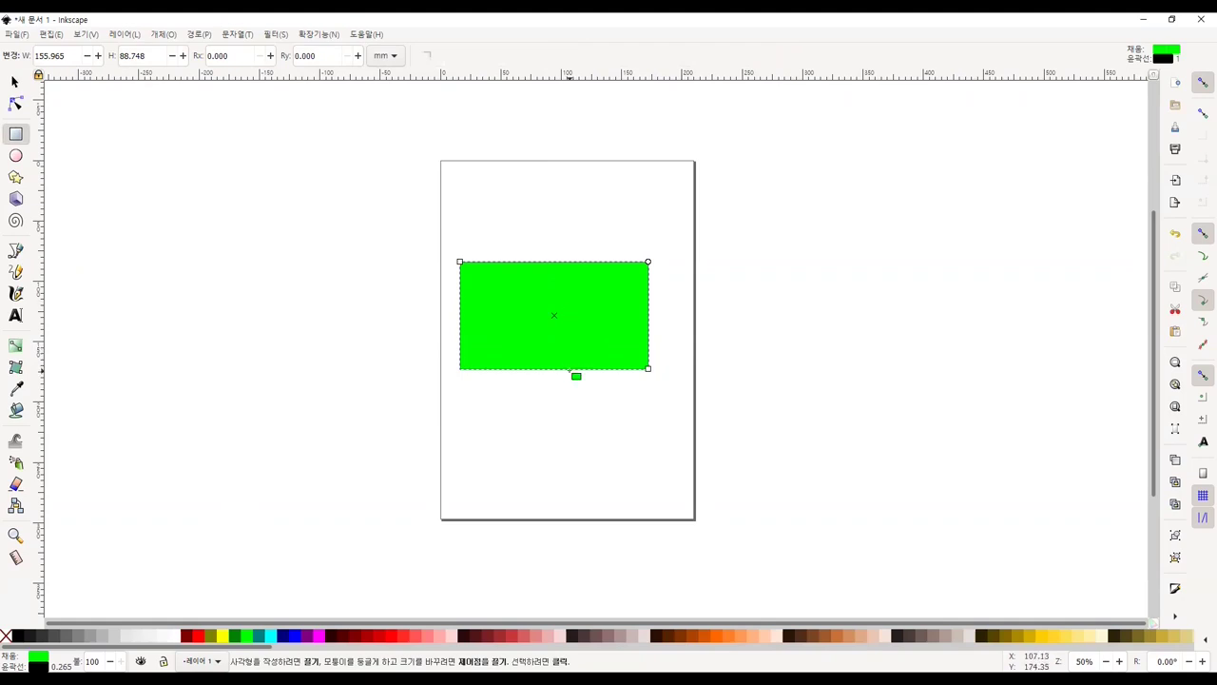
Draw three overlapping green rectangles, redrawing the top-right one and scaling it to 98.990 × 79.560 mm
drag(445, 340, 632, 455)
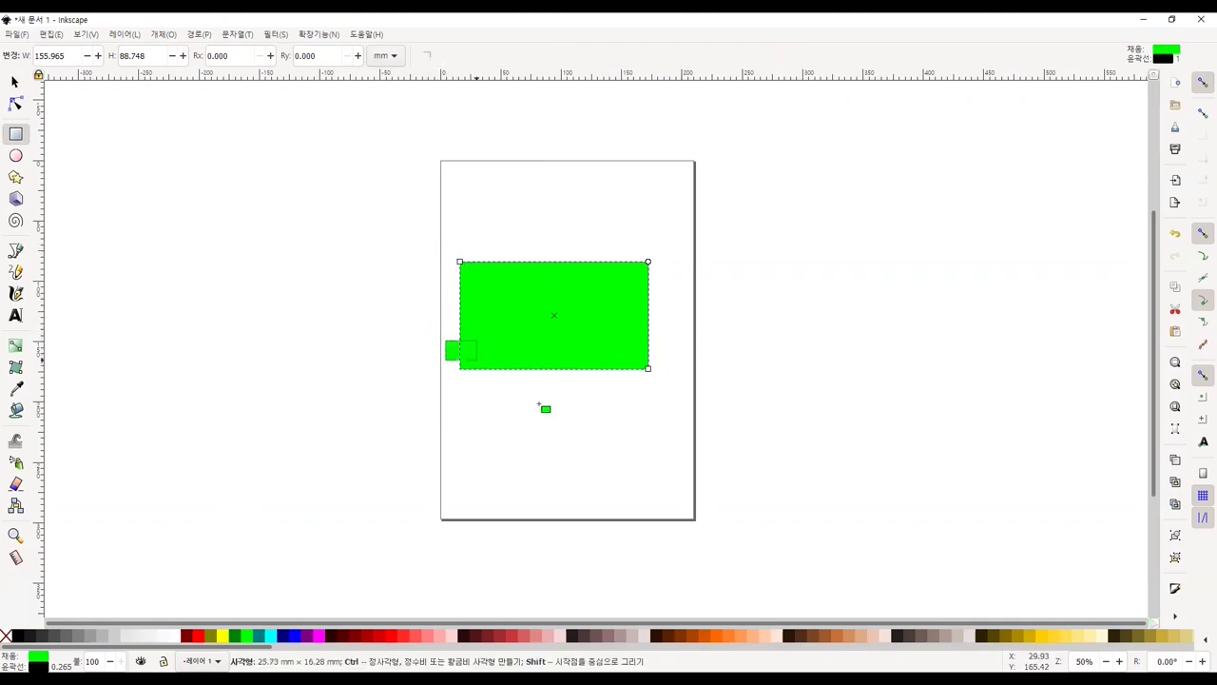
drag(572, 311, 769, 422)
drag(585, 200, 821, 356)
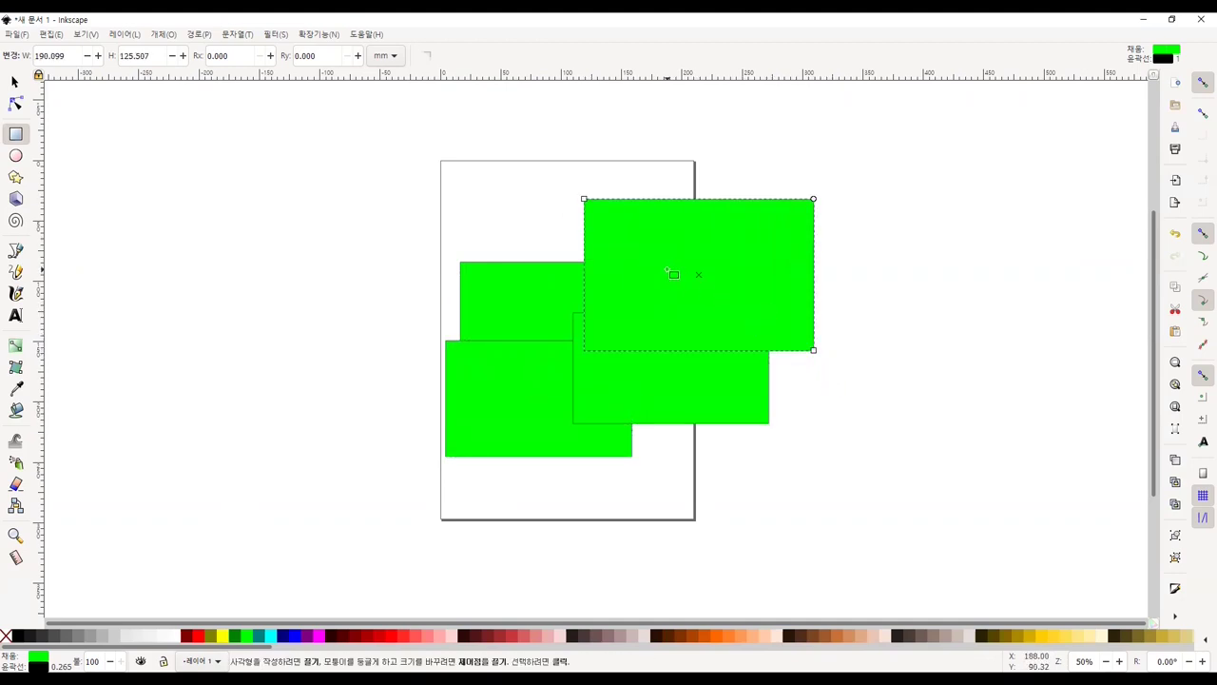
key(Delete)
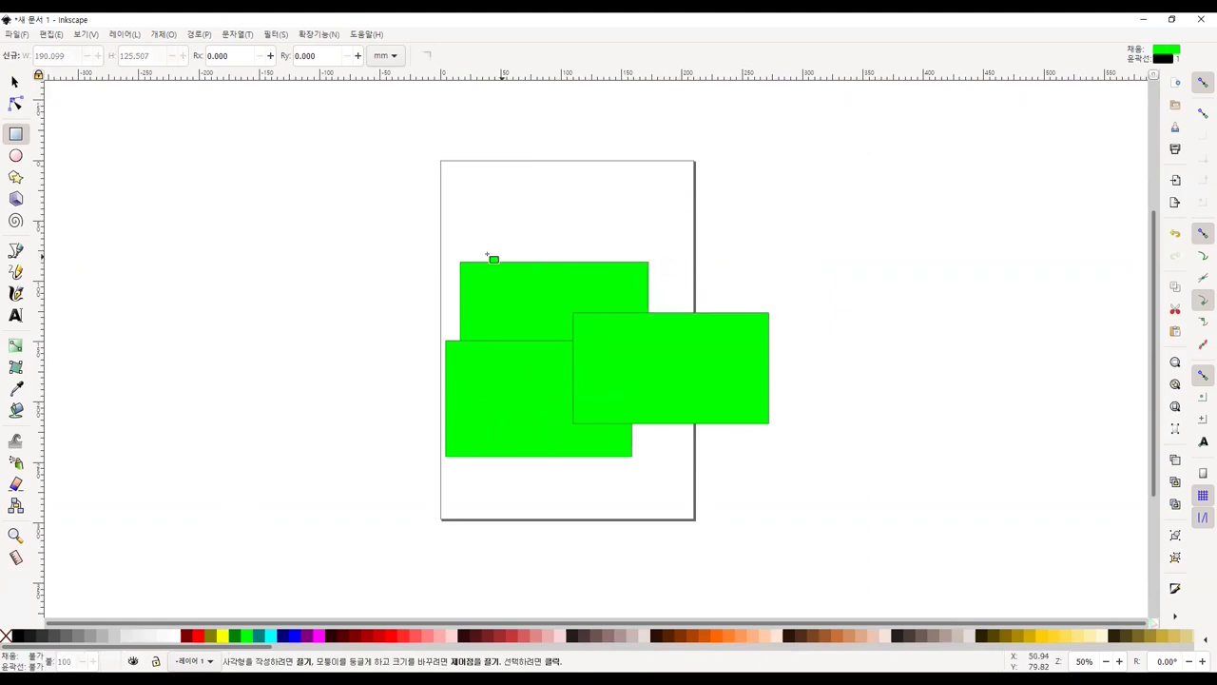
drag(605, 207, 807, 341)
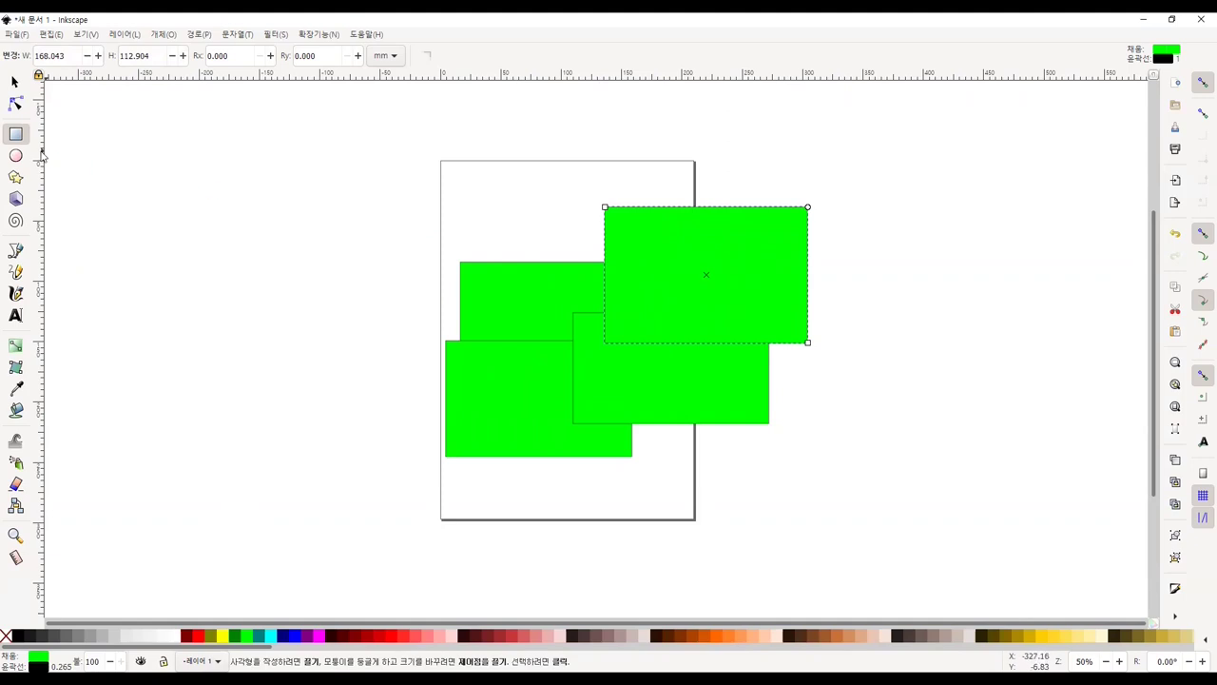
click(14, 84)
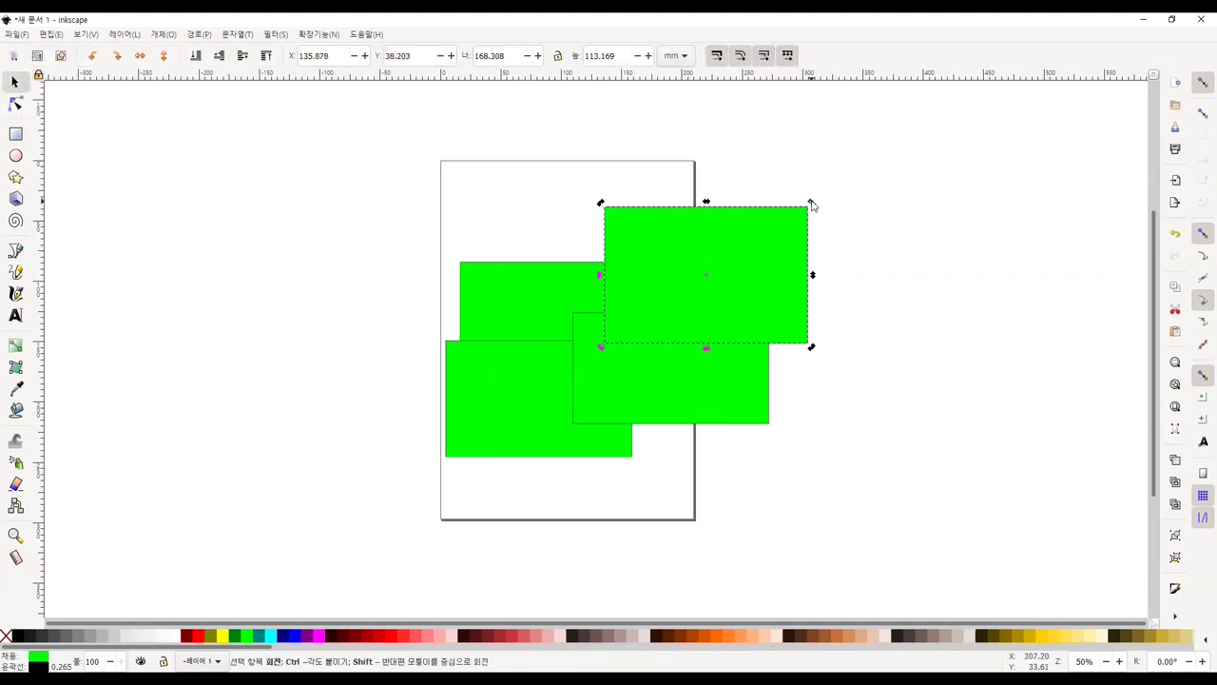
drag(811, 202, 725, 248)
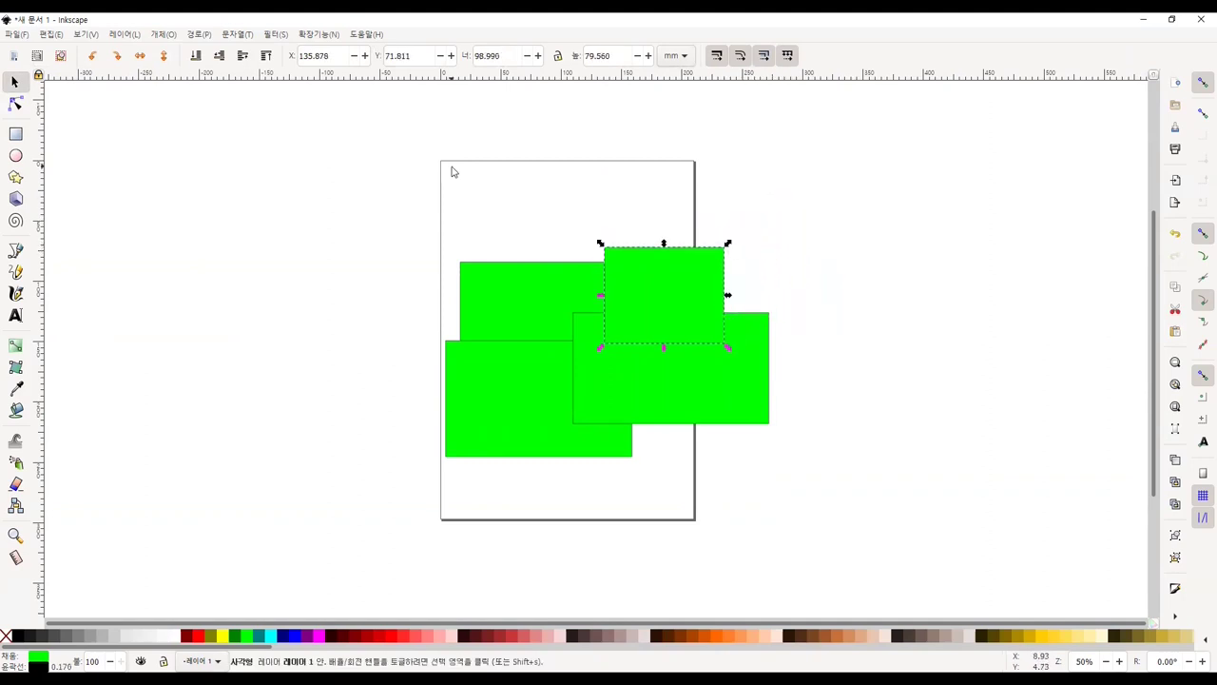
Round the corners of the upper-right green rectangle, undoing an accidentally drawn extra rectangle
click(521, 236)
click(15, 134)
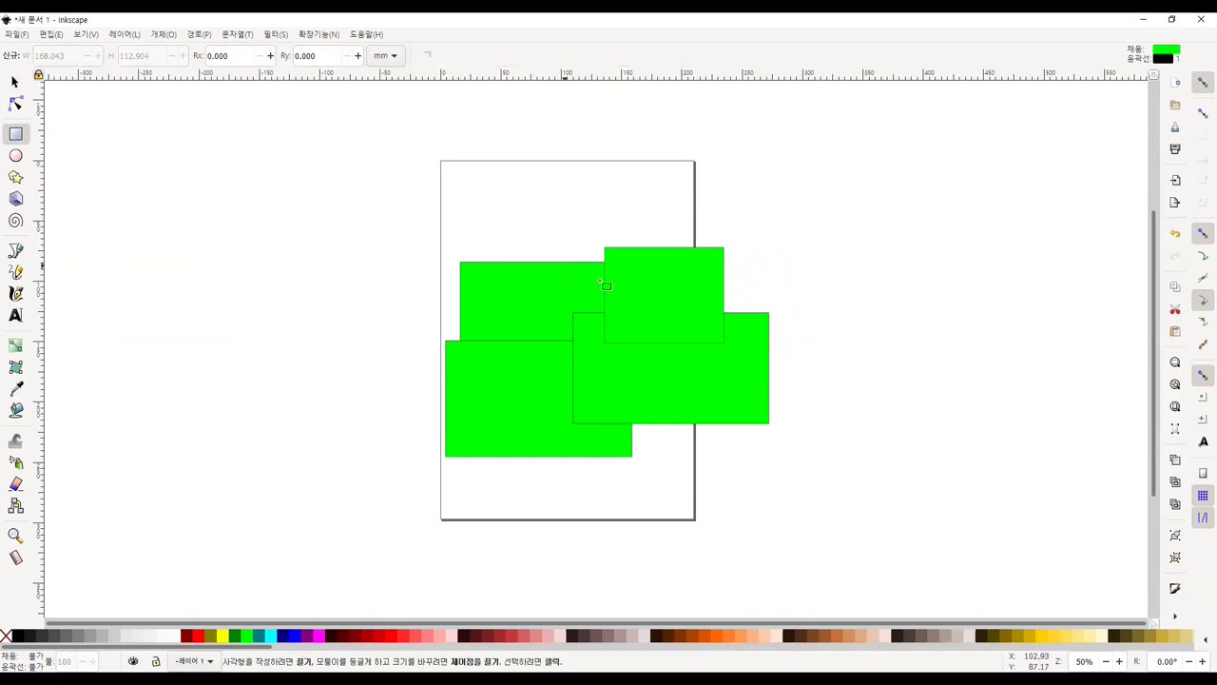
click(663, 249)
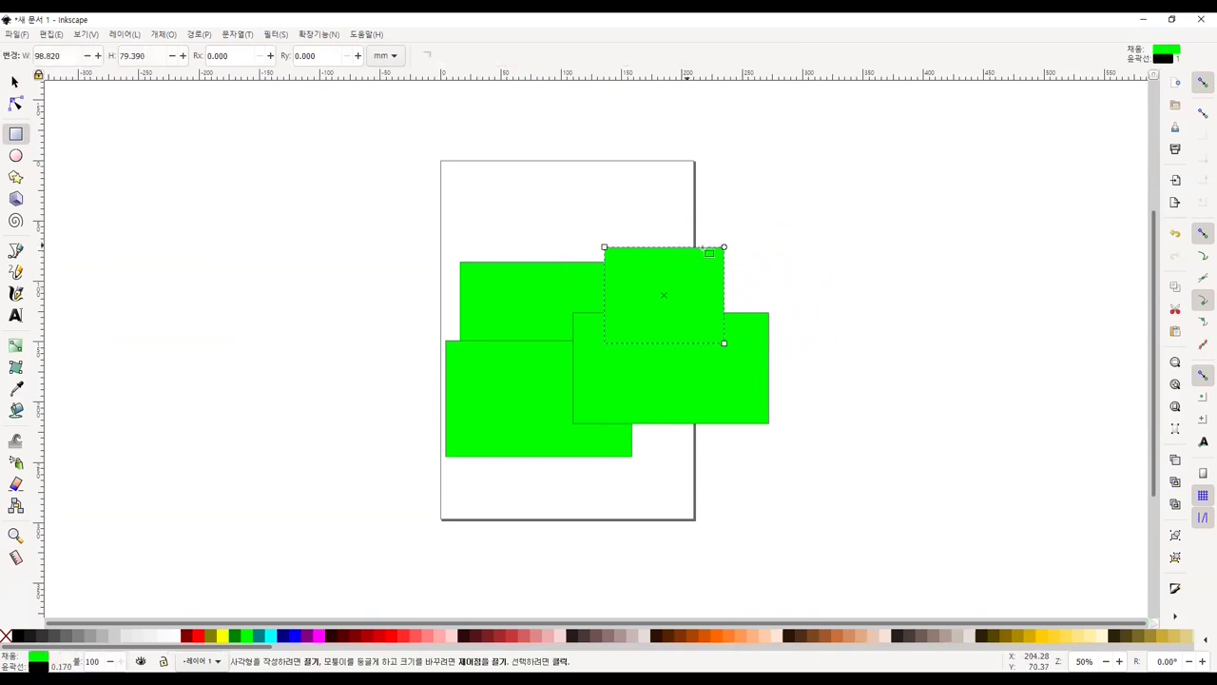
mouse_move(723, 338)
mouse_down()
mouse_move(754, 361)
mouse_move(728, 358)
mouse_up()
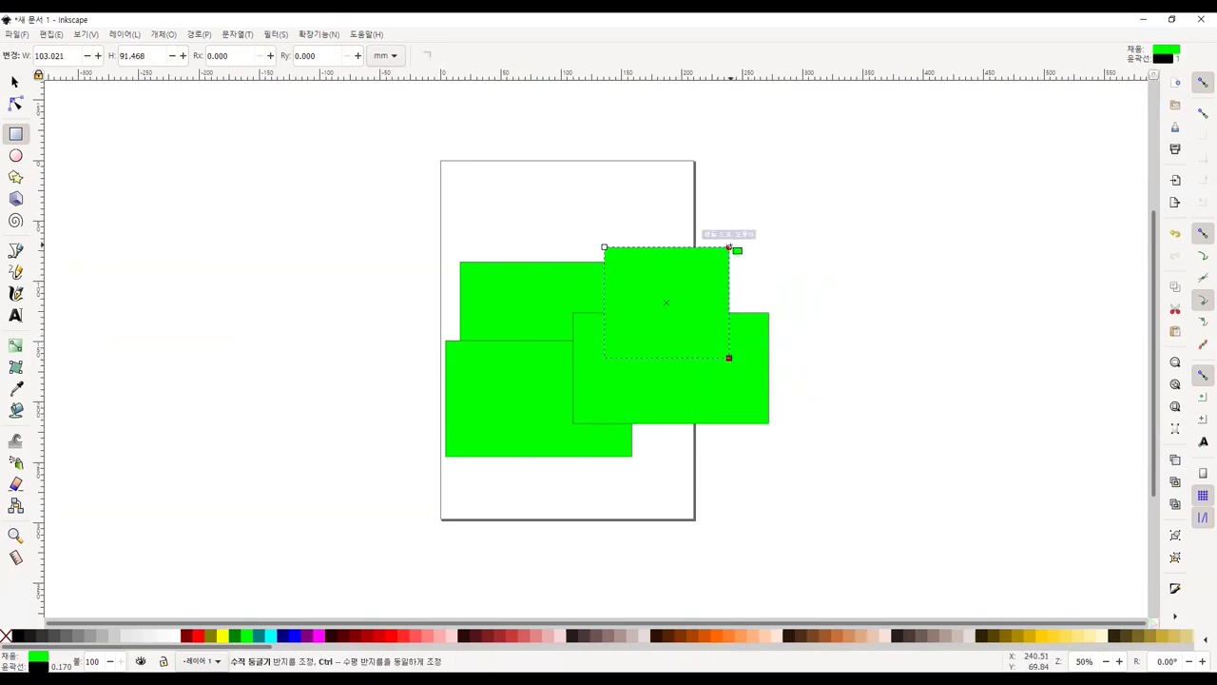
mouse_move(729, 248)
mouse_down()
mouse_move(709, 281)
mouse_move(693, 277)
mouse_up()
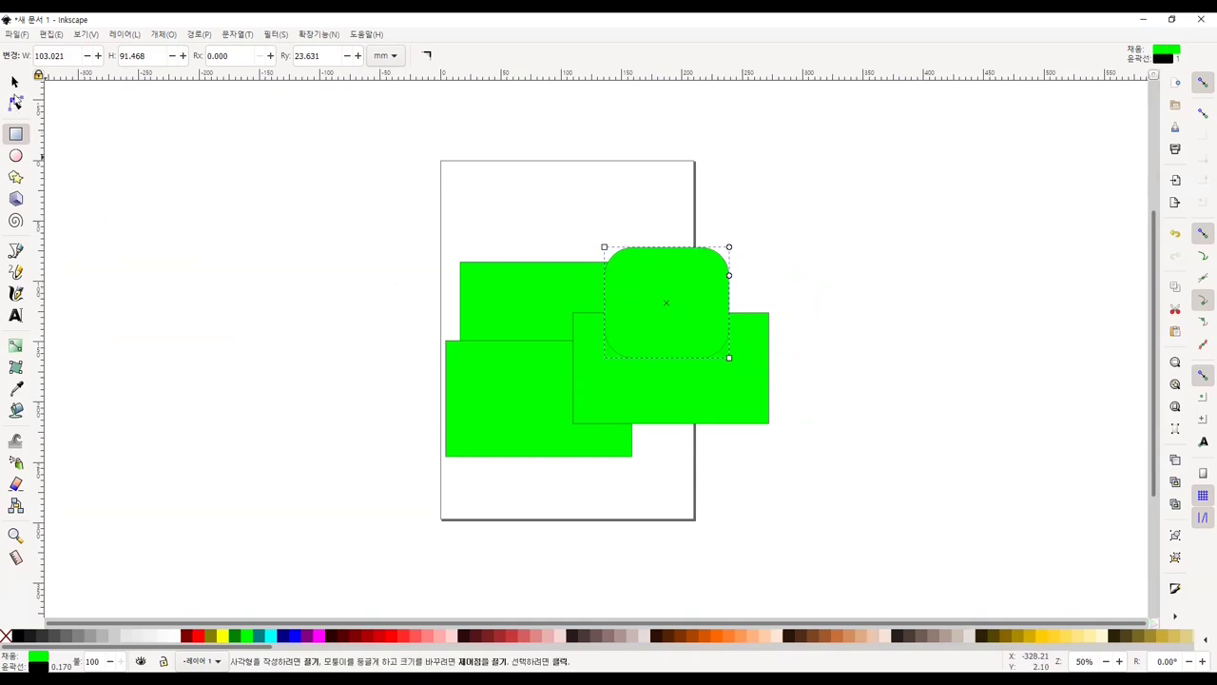
drag(699, 295, 592, 190)
key(ctrl+z)
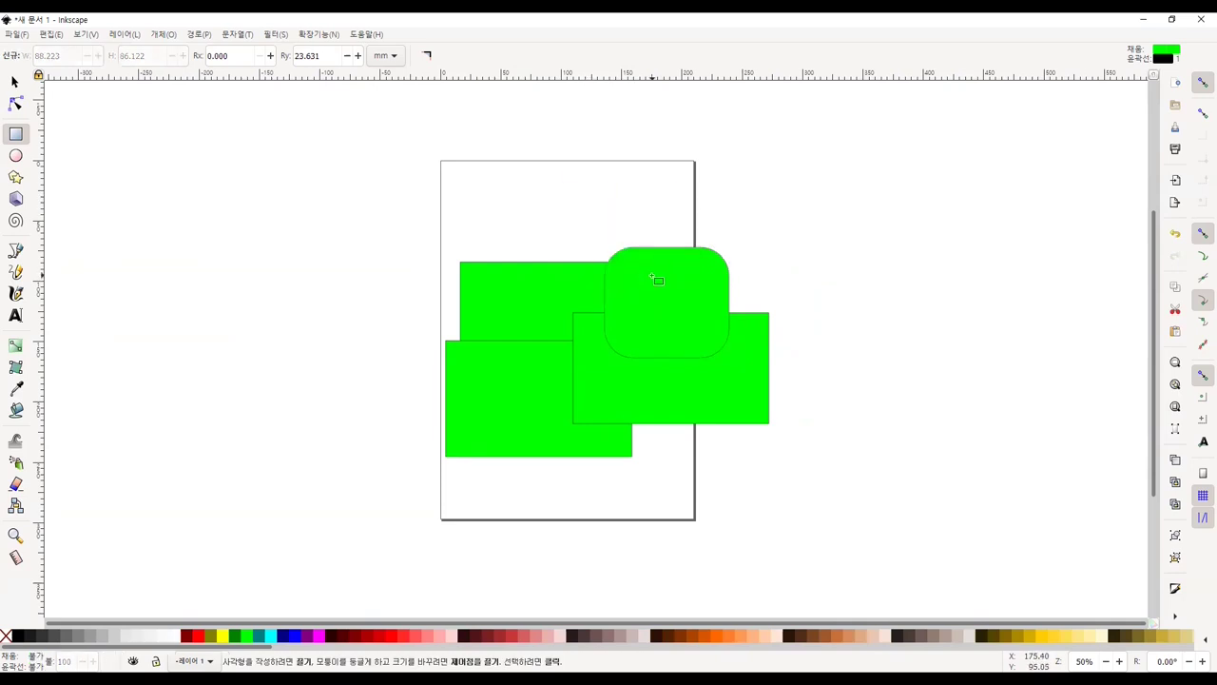
click(654, 279)
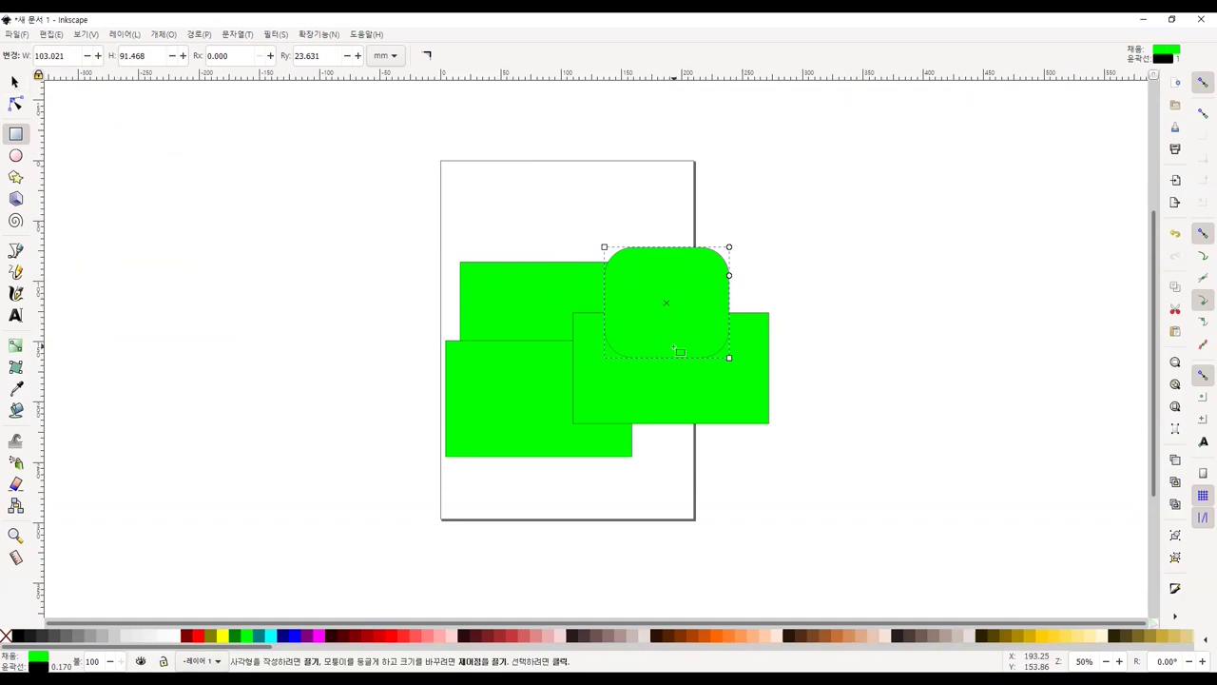
Move the rounded rectangle up until it sits at the page's top edge
key(s)
mouse_move(628, 266)
mouse_down()
mouse_move(583, 156)
mouse_move(661, 210)
mouse_move(648, 207)
mouse_up()
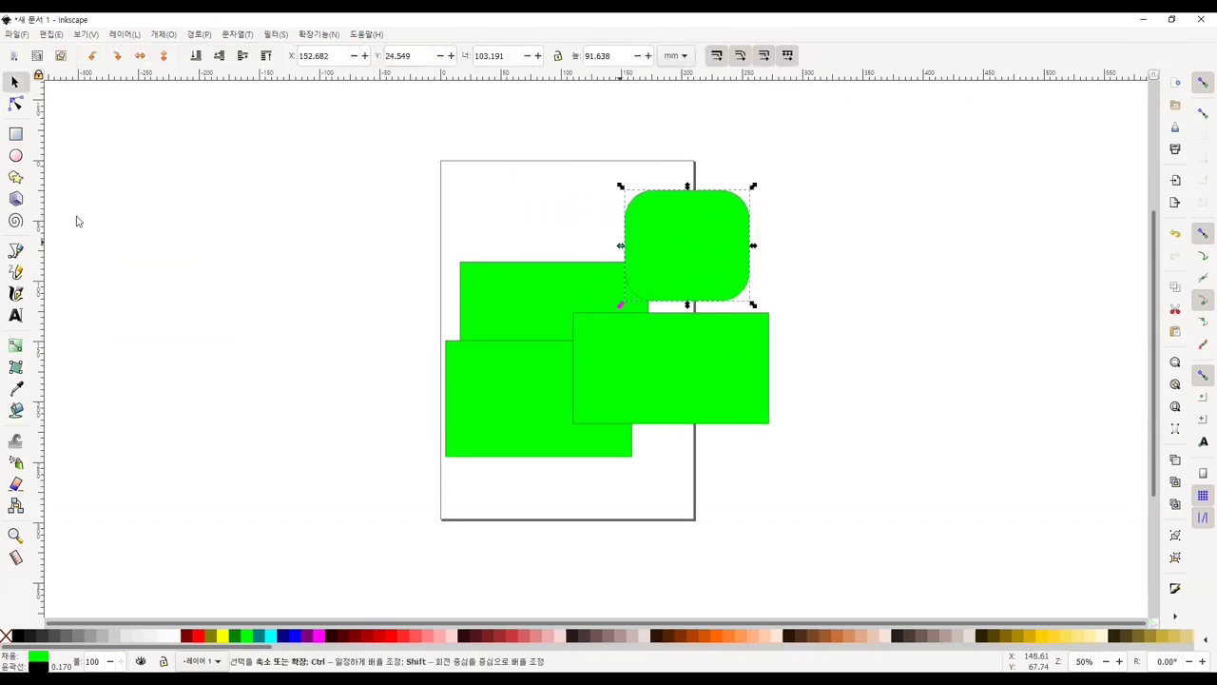
key(r)
key(asterisk)
key(x)
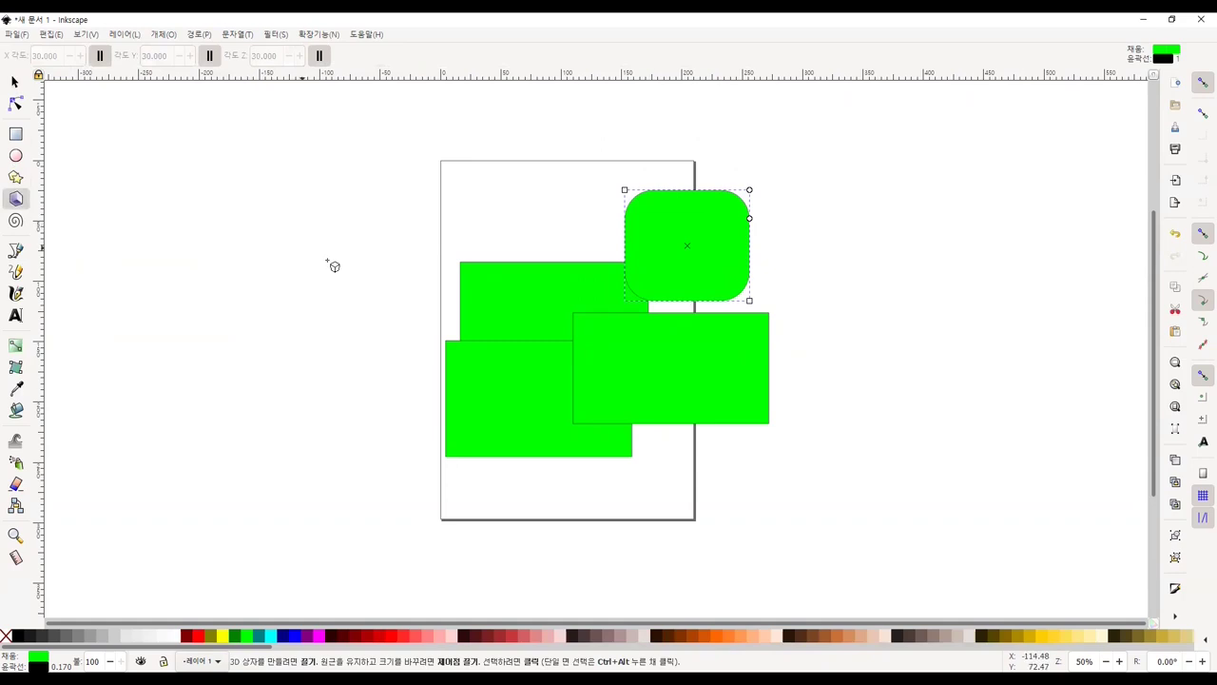
key(s)
click(388, 298)
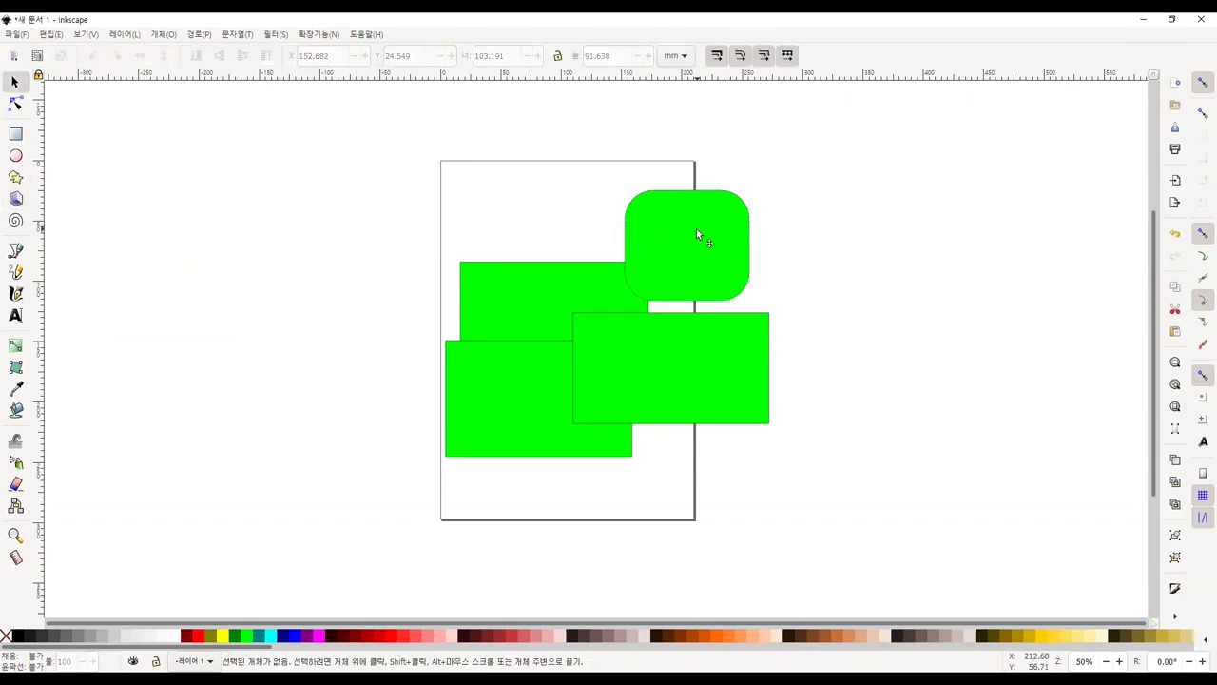
mouse_move(648, 213)
mouse_down()
mouse_move(573, 214)
mouse_move(639, 174)
mouse_up()
drag(657, 191, 657, 191)
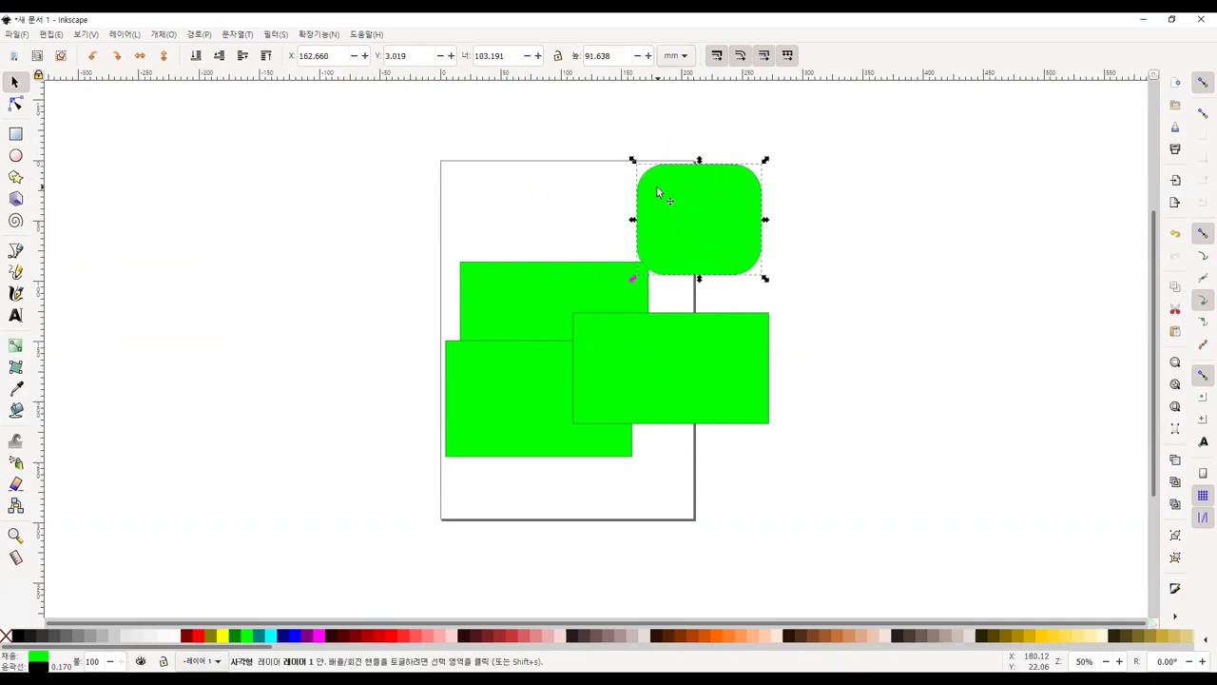
Delete the rounded square and the upper-left green rectangle
click(681, 198)
click(661, 224)
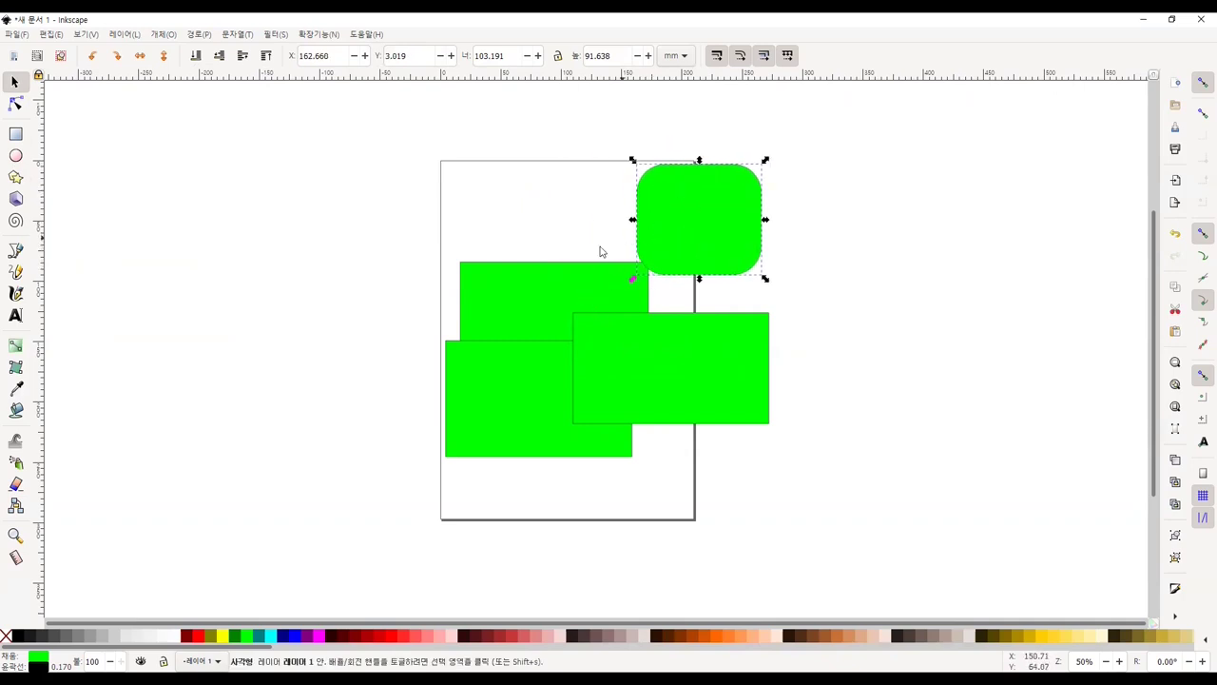
key(Delete)
click(549, 275)
key(Delete)
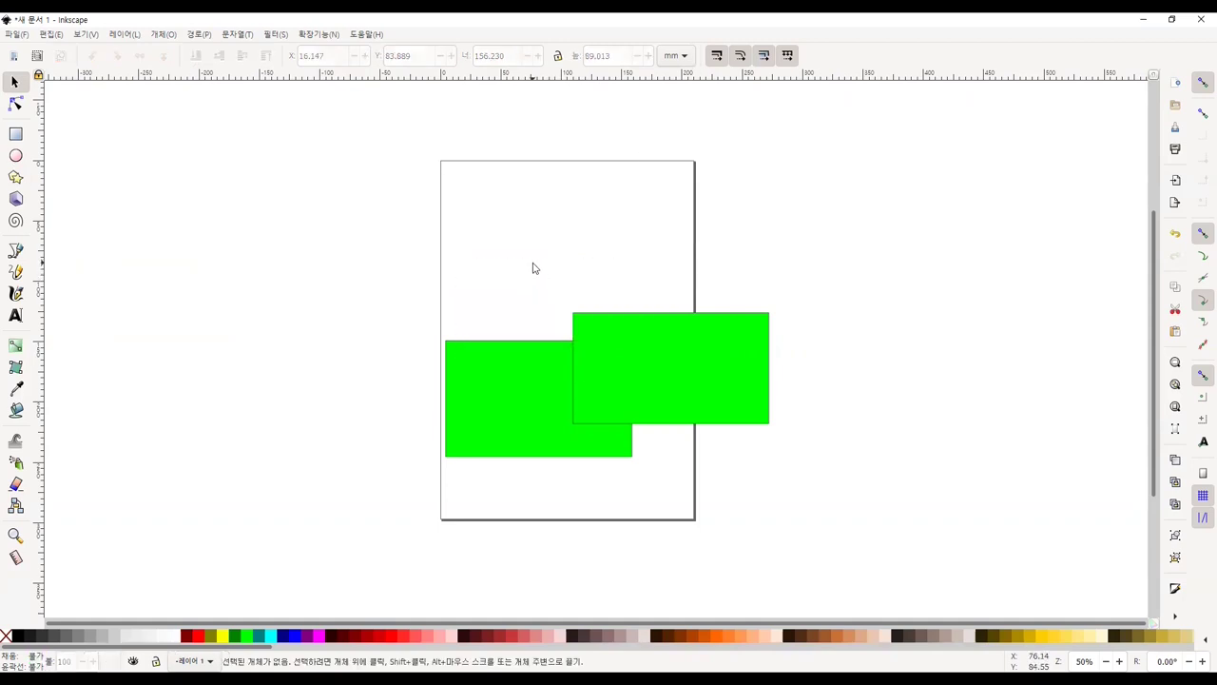
Delete the remaining two rectangles and draw a new 154.915 × 96.100 mm green rectangle
click(499, 373)
key(Escape)
drag(261, 190, 910, 519)
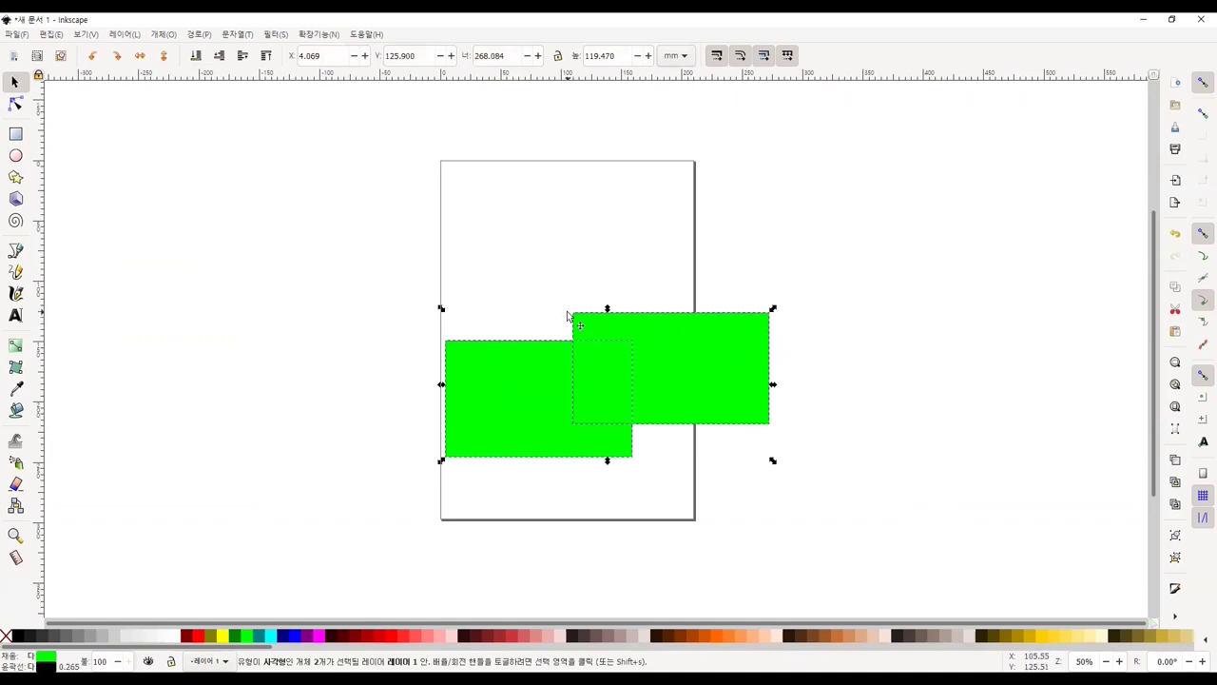
key(Delete)
click(15, 134)
drag(446, 260, 634, 377)
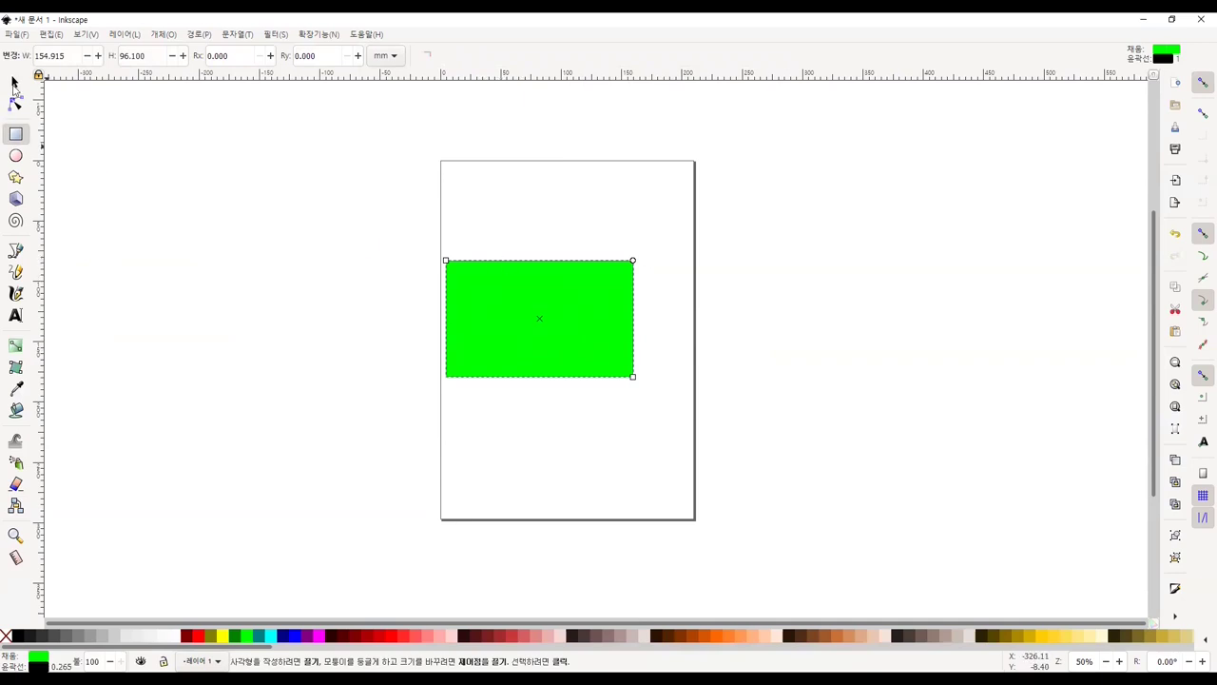
Move and resize the green rectangle to 138.375 × 96.638 mm at X 32.951, Y 57.108 mm
click(15, 83)
drag(494, 266, 522, 248)
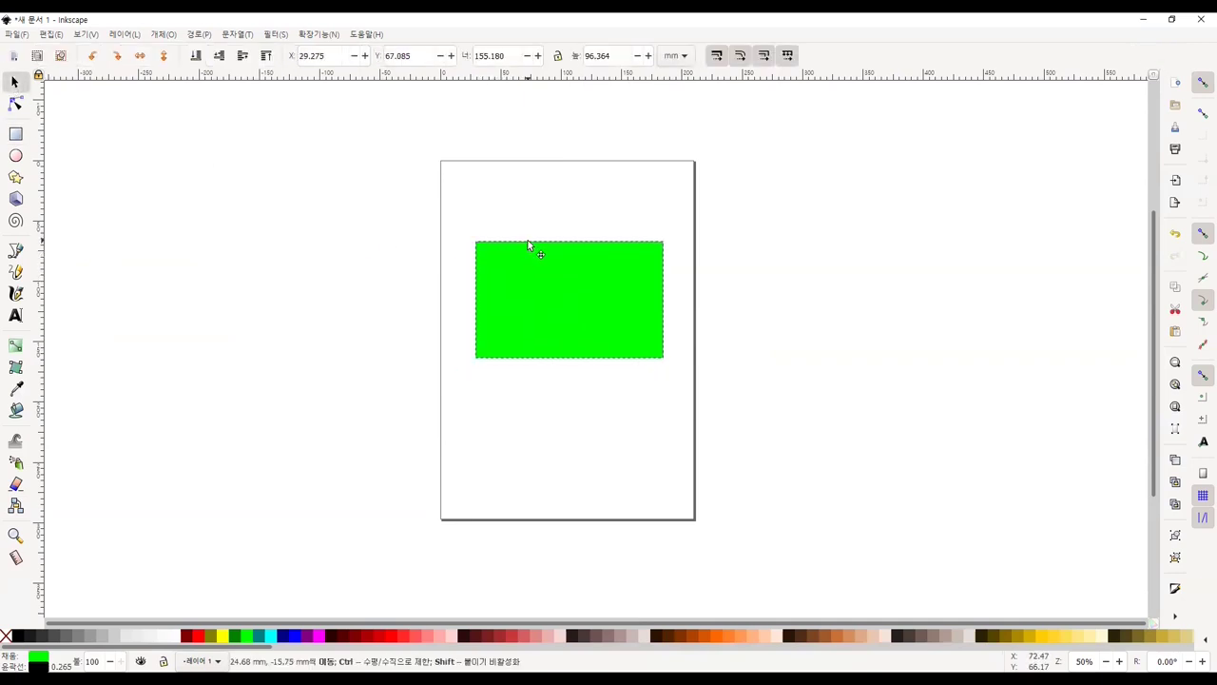
mouse_move(663, 366)
mouse_down()
mouse_move(616, 422)
mouse_move(695, 353)
mouse_move(633, 370)
mouse_move(669, 355)
mouse_move(682, 397)
mouse_move(589, 307)
mouse_move(660, 377)
mouse_move(640, 358)
mouse_move(647, 345)
mouse_move(605, 326)
mouse_move(671, 367)
mouse_move(598, 326)
mouse_move(775, 443)
mouse_move(737, 339)
mouse_move(628, 335)
mouse_move(743, 334)
mouse_move(775, 439)
mouse_up()
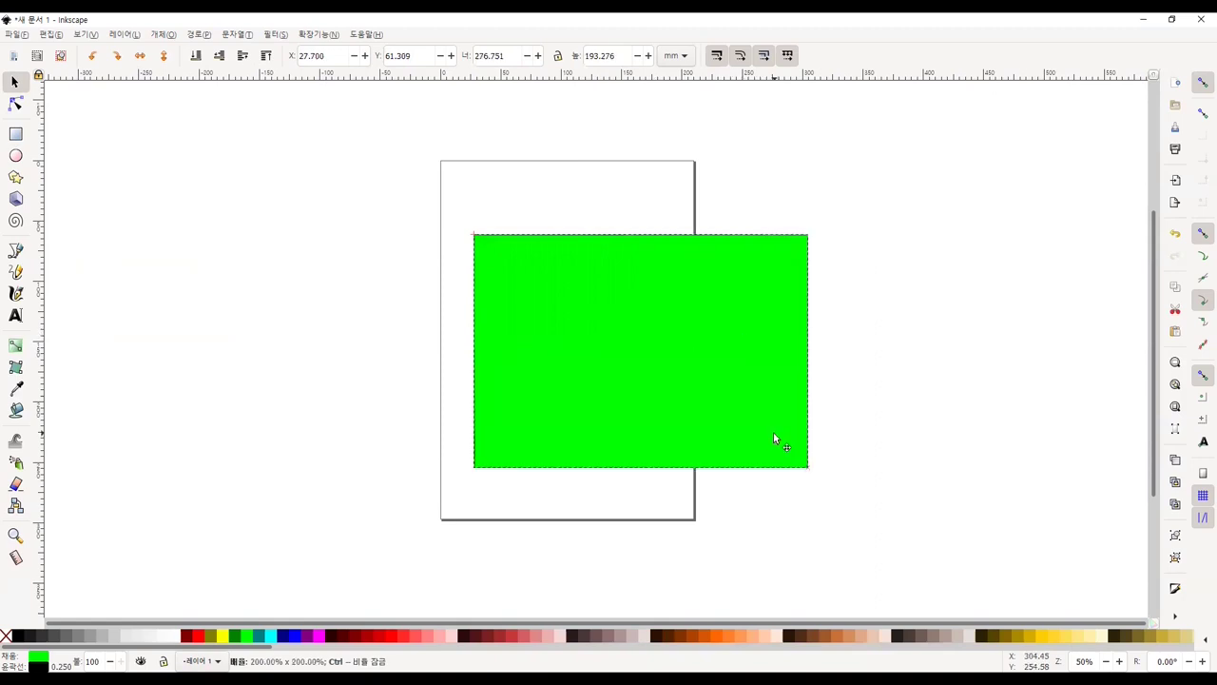
mouse_move(853, 455)
mouse_down()
mouse_move(934, 448)
mouse_move(755, 448)
mouse_move(611, 417)
mouse_move(567, 330)
mouse_move(516, 332)
mouse_move(551, 333)
mouse_move(538, 342)
mouse_move(520, 336)
mouse_move(679, 332)
mouse_move(791, 445)
mouse_move(948, 470)
mouse_move(595, 329)
mouse_move(625, 321)
mouse_up()
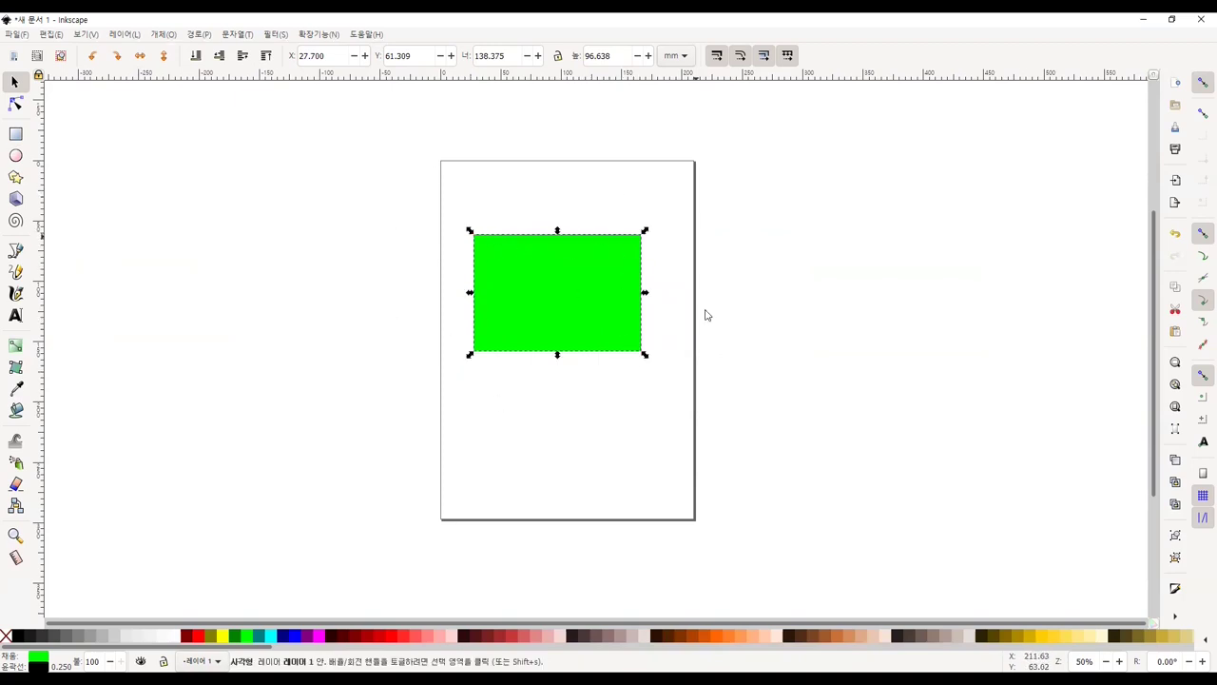
mouse_move(527, 250)
mouse_down()
mouse_move(543, 228)
mouse_move(534, 245)
mouse_up()
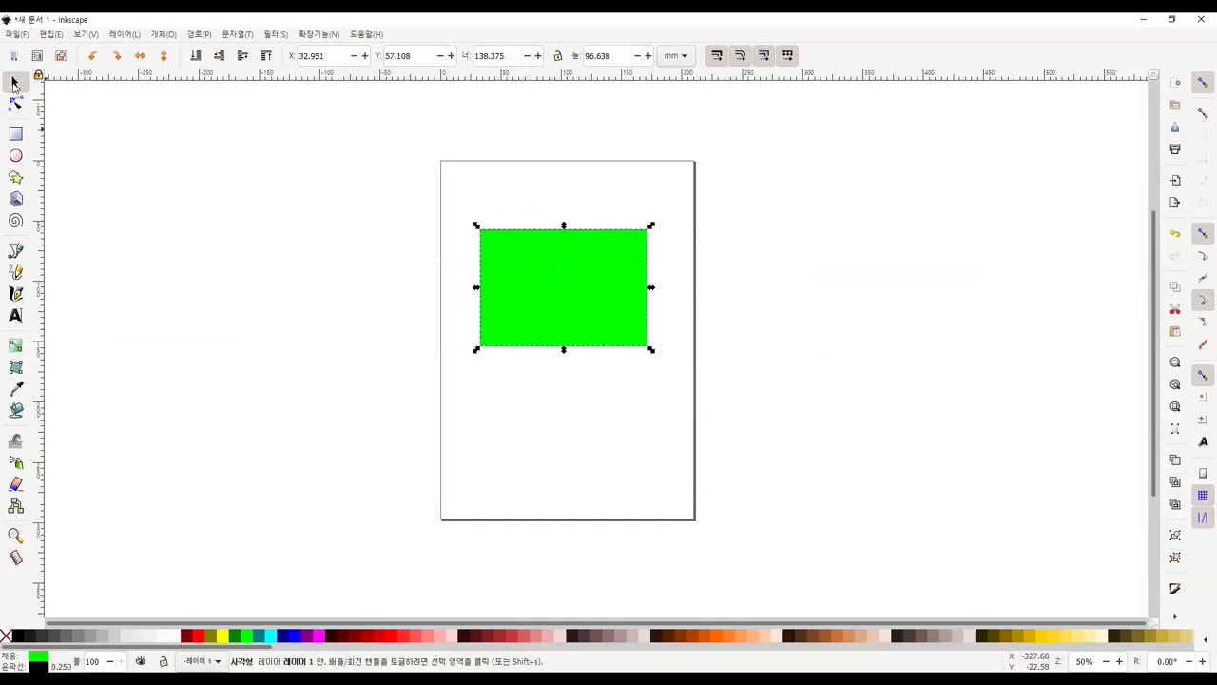
Try rotating and skewing the green rectangle, then undo the skew
click(638, 233)
mouse_move(652, 229)
mouse_down()
mouse_move(673, 321)
mouse_move(547, 202)
mouse_move(676, 275)
mouse_move(687, 298)
mouse_move(665, 217)
mouse_up()
mouse_move(650, 291)
mouse_down()
mouse_move(655, 313)
mouse_move(653, 257)
mouse_move(656, 289)
mouse_up()
key(ctrl+z)
click(631, 227)
Scale the rectangle proportionally to 125.592 × 87.711 mm, then test the rotation handle again
click(627, 249)
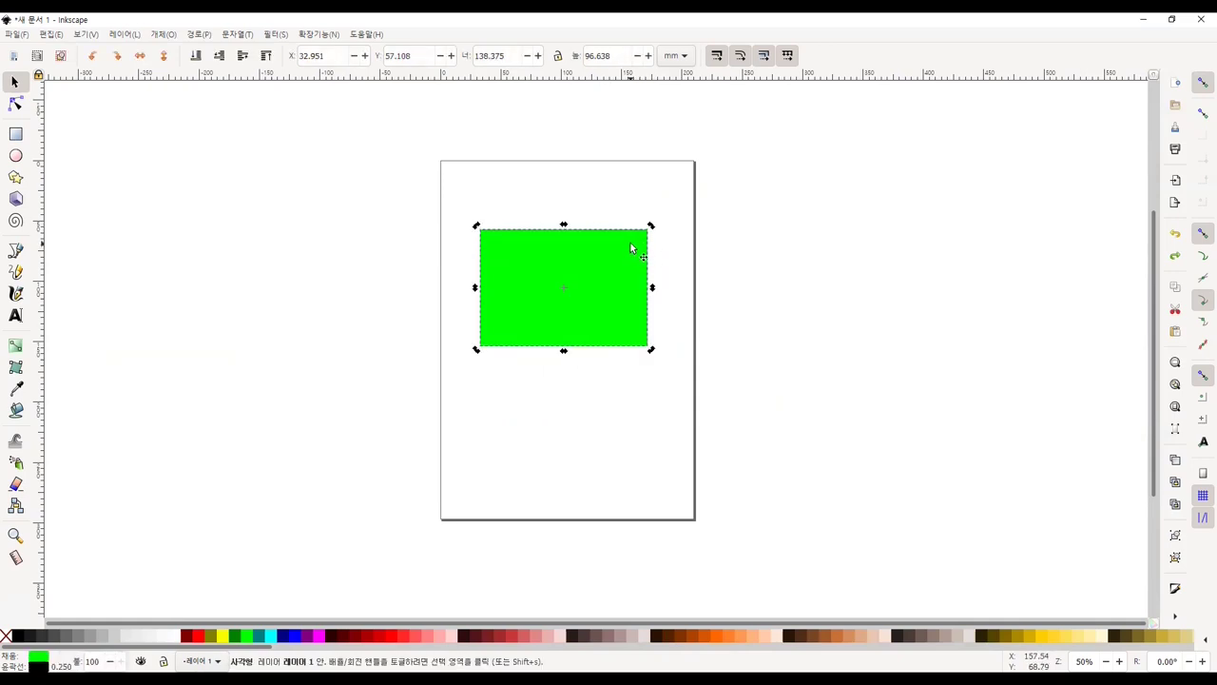
mouse_move(650, 225)
mouse_down()
mouse_move(682, 196)
mouse_move(656, 234)
mouse_move(665, 215)
mouse_up()
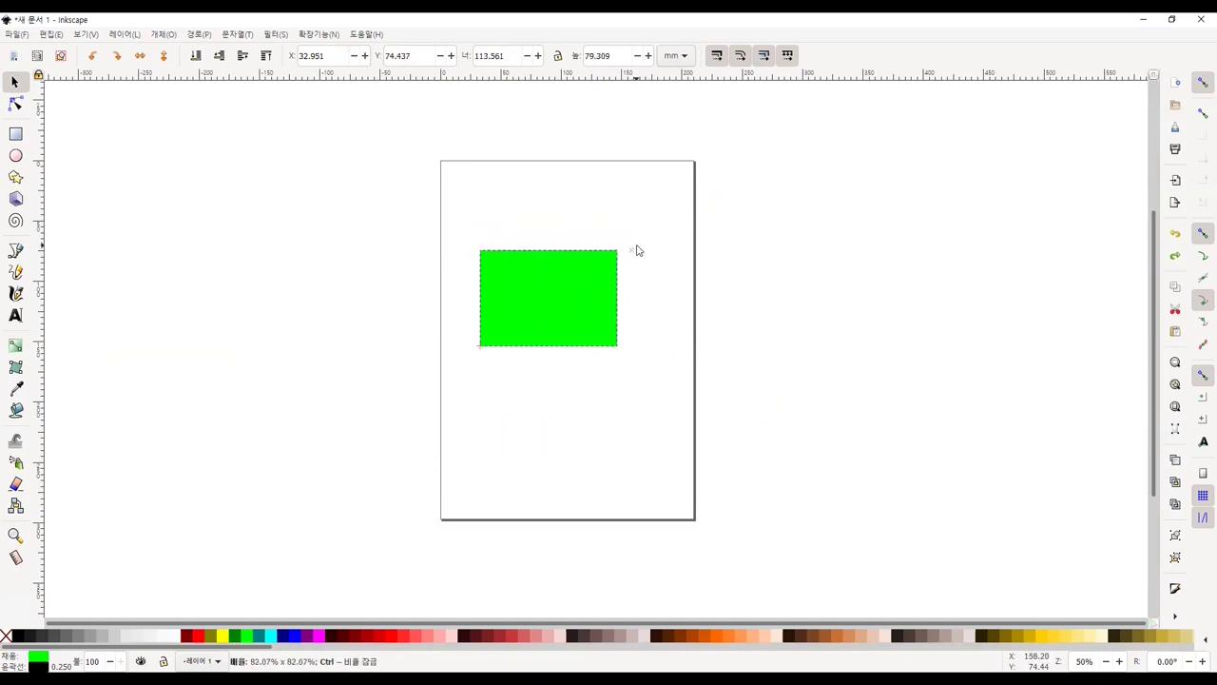
drag(664, 215, 636, 237)
click(633, 242)
mouse_move(656, 255)
mouse_down()
mouse_move(668, 238)
mouse_move(657, 220)
mouse_move(491, 348)
mouse_move(483, 239)
mouse_move(622, 275)
mouse_move(722, 275)
mouse_move(732, 307)
mouse_move(665, 226)
mouse_up()
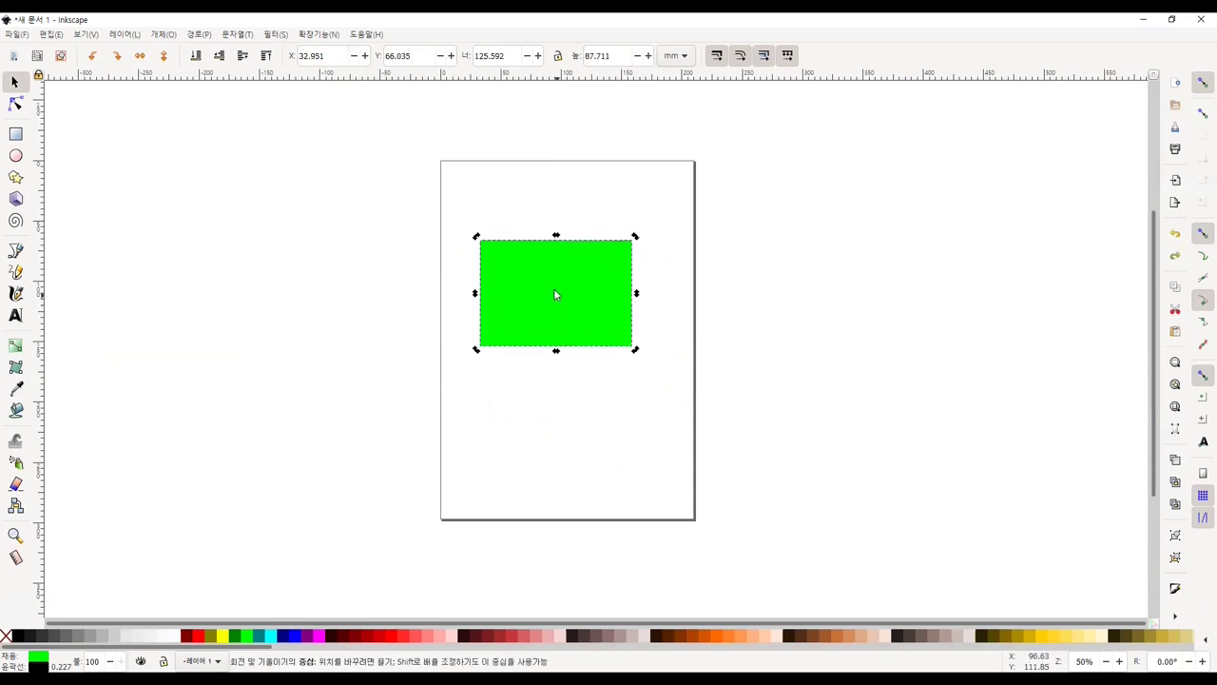
drag(556, 292, 553, 296)
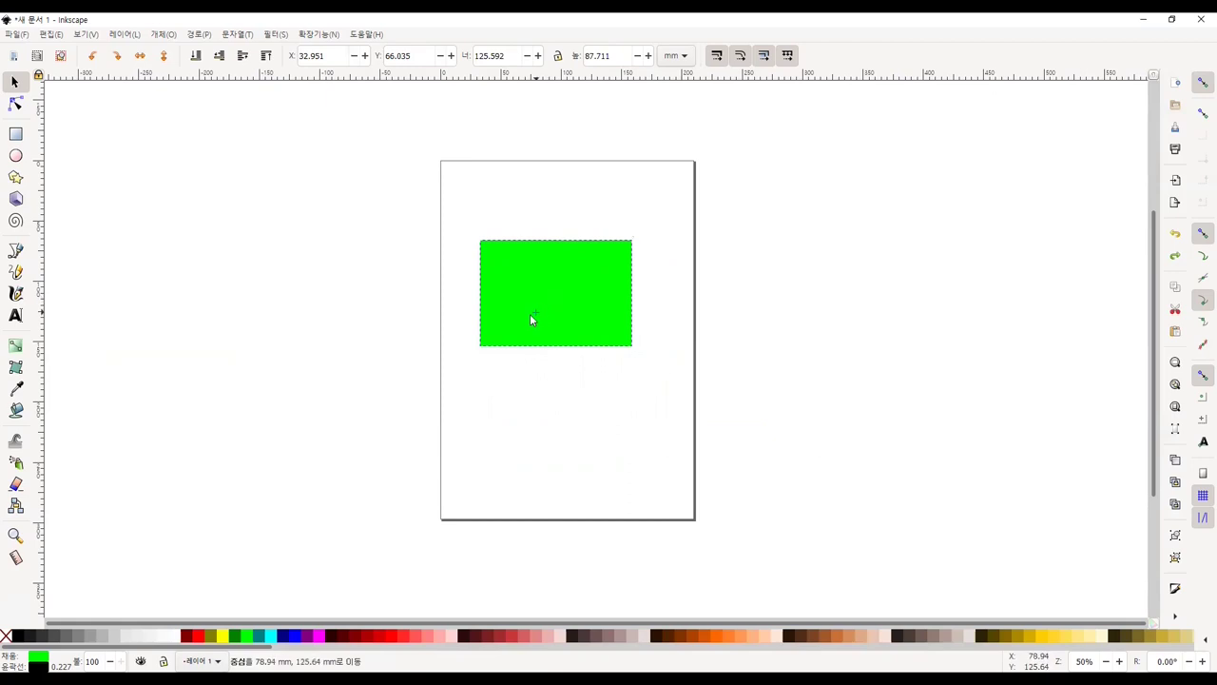
drag(502, 329, 501, 328)
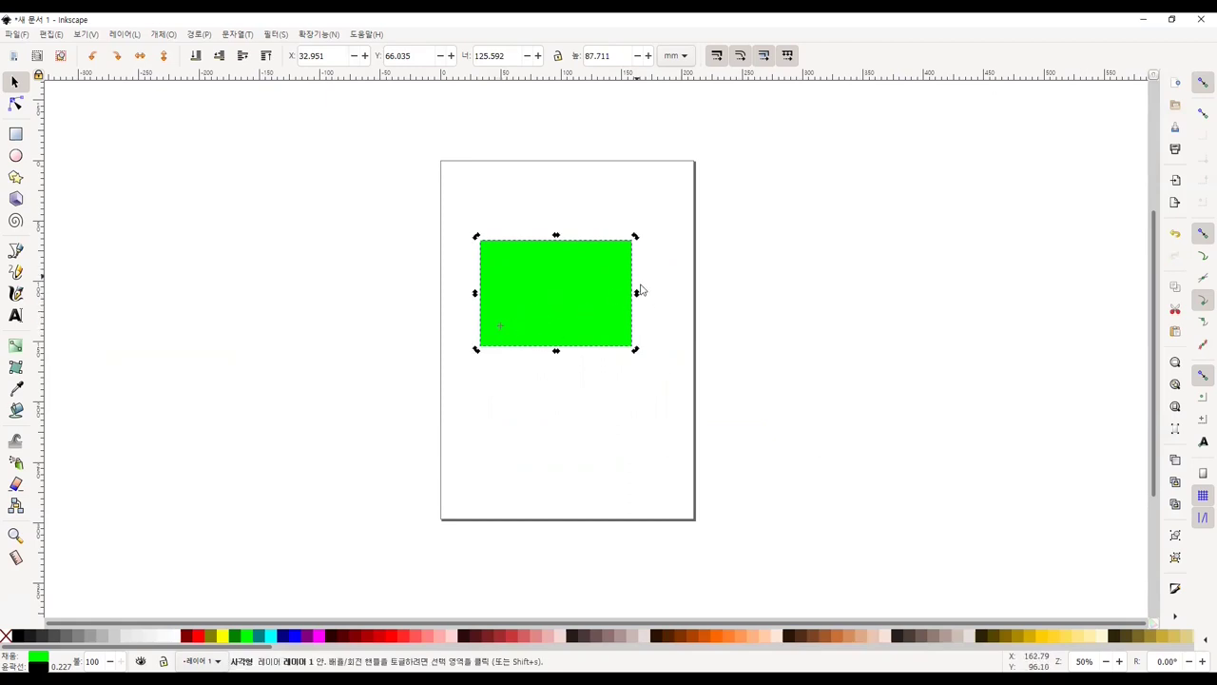
mouse_move(638, 237)
mouse_down()
mouse_move(651, 447)
mouse_move(646, 249)
mouse_up()
click(517, 335)
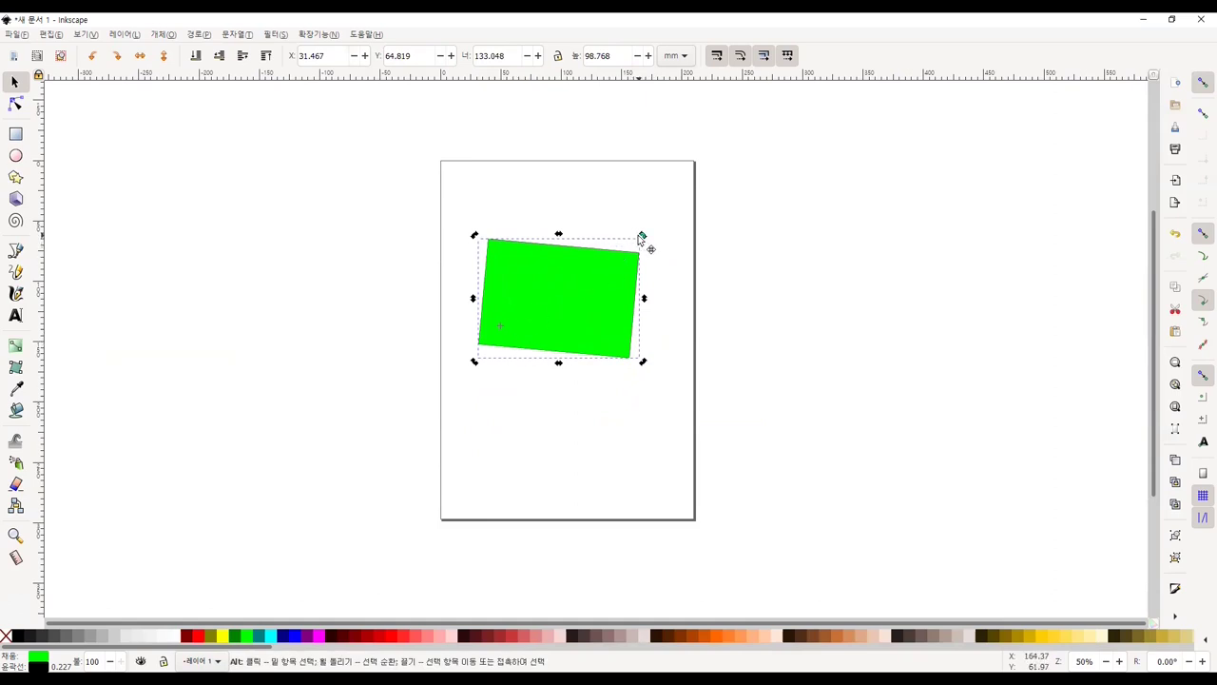
key(ctrl+z)
mouse_move(500, 327)
mouse_down()
mouse_move(501, 340)
mouse_move(329, 304)
mouse_up()
click(519, 286)
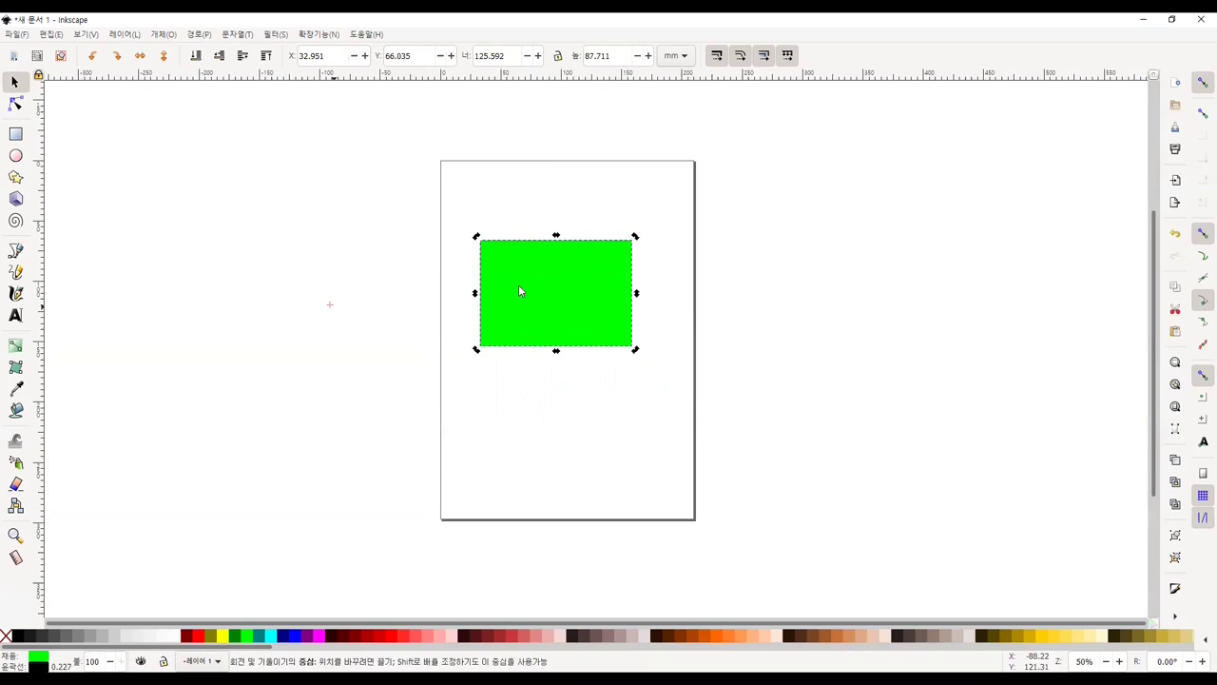
mouse_move(637, 243)
mouse_down()
mouse_move(650, 433)
mouse_move(630, 196)
mouse_up()
key(ctrl+z)
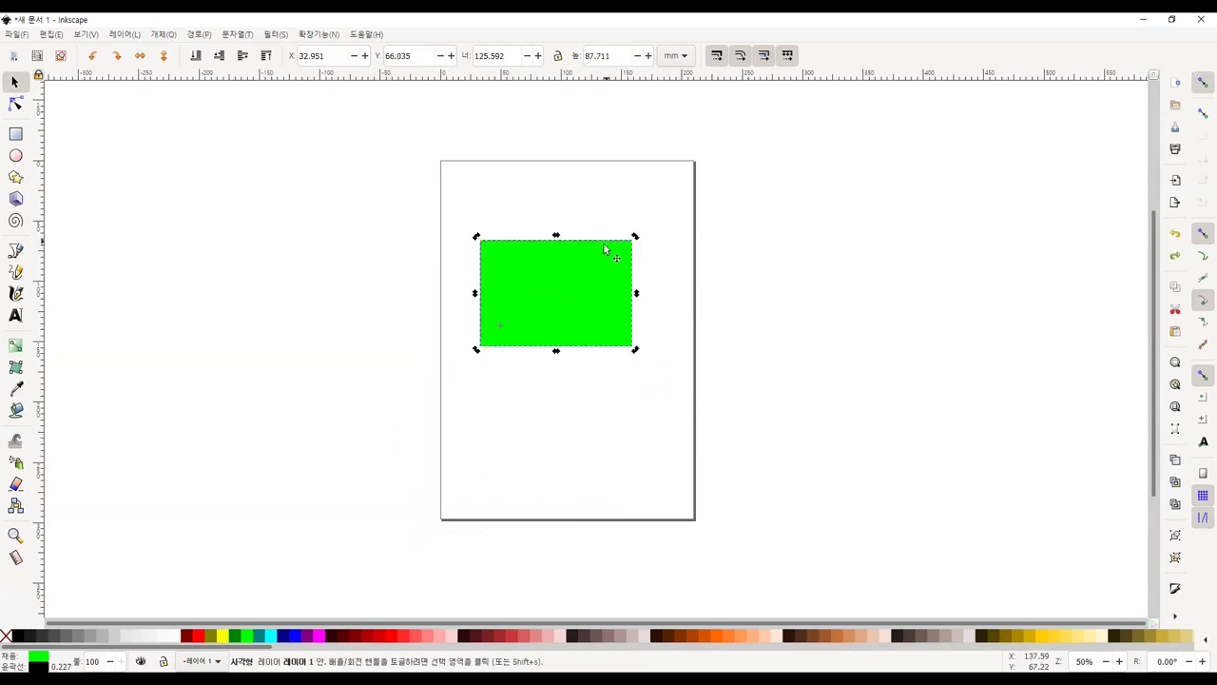
mouse_move(635, 241)
mouse_down()
mouse_move(649, 217)
mouse_move(623, 439)
mouse_up()
click(514, 348)
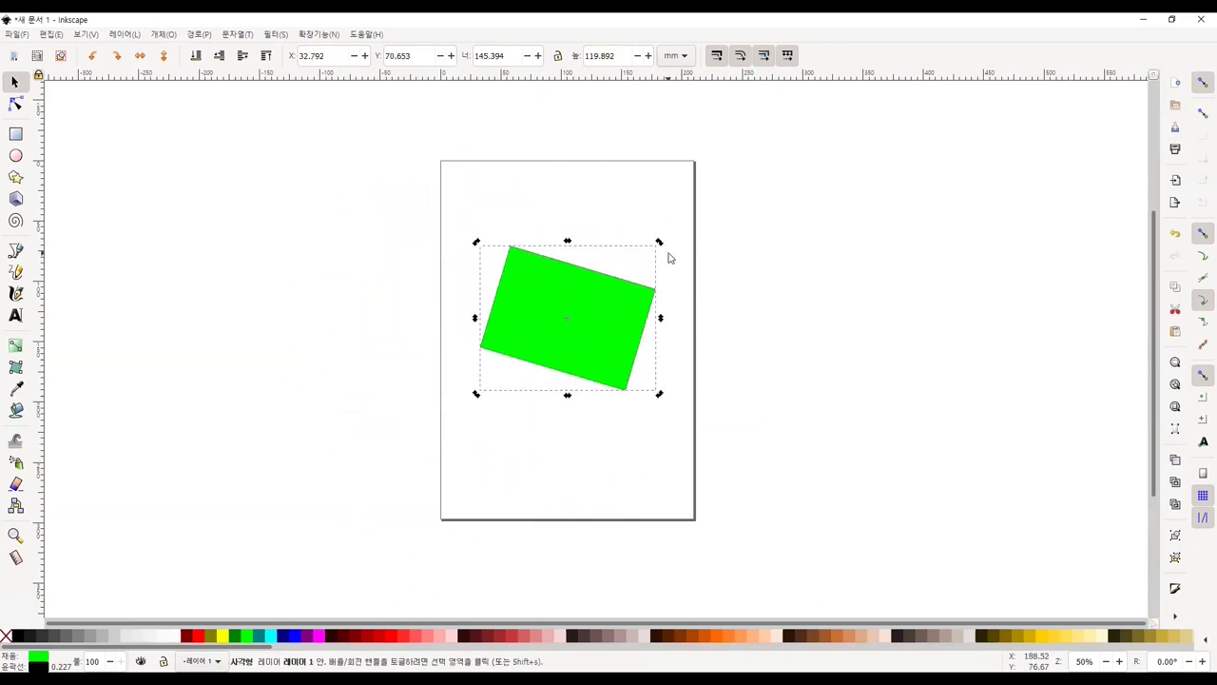
drag(623, 439, 606, 247)
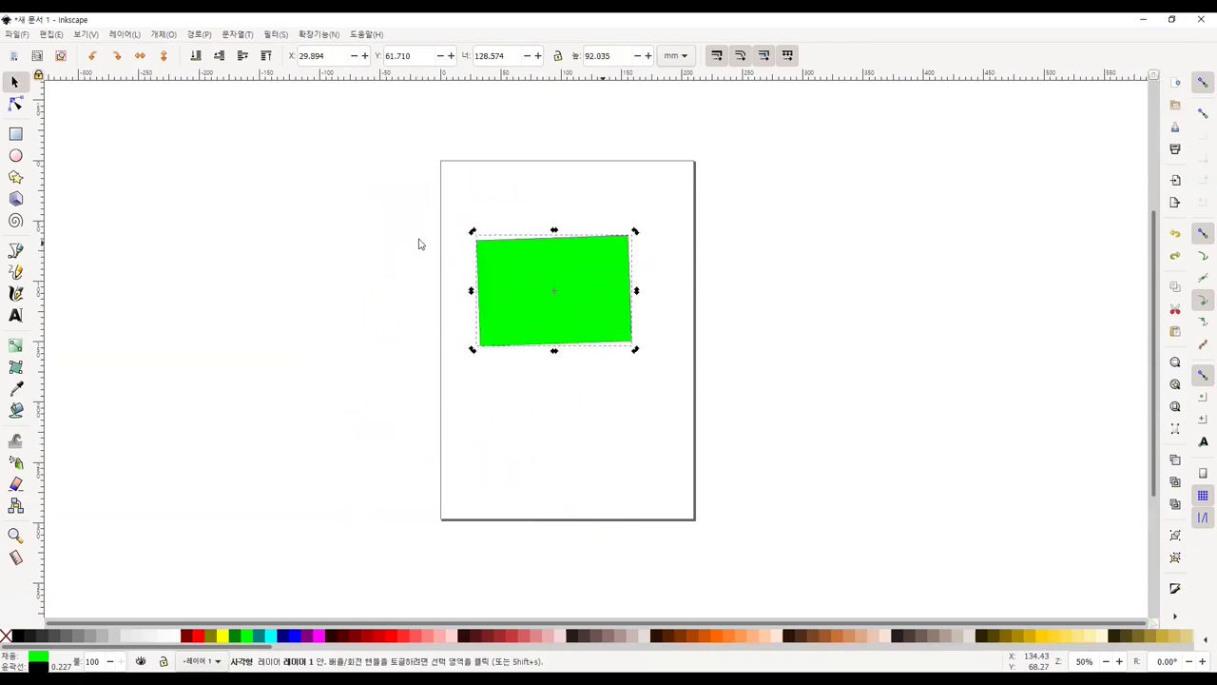
key(ctrl+z)
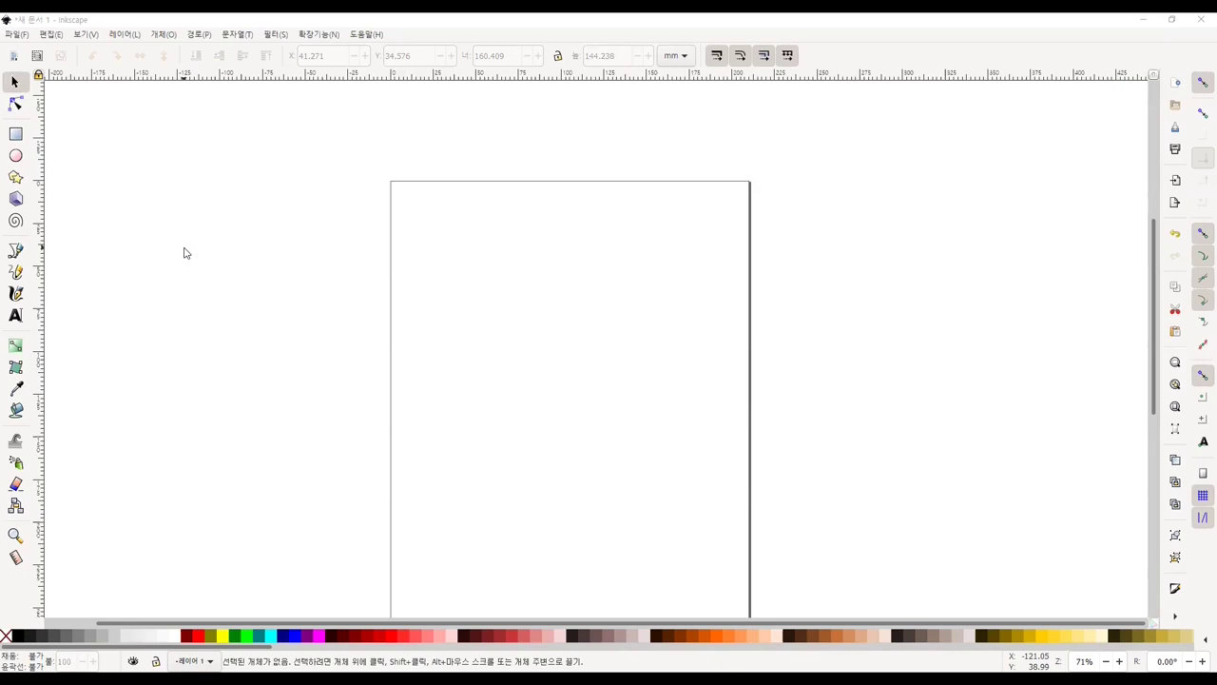
Choose the Pen (Bezier) tool for drawing straight-line paths on the empty page
click(15, 250)
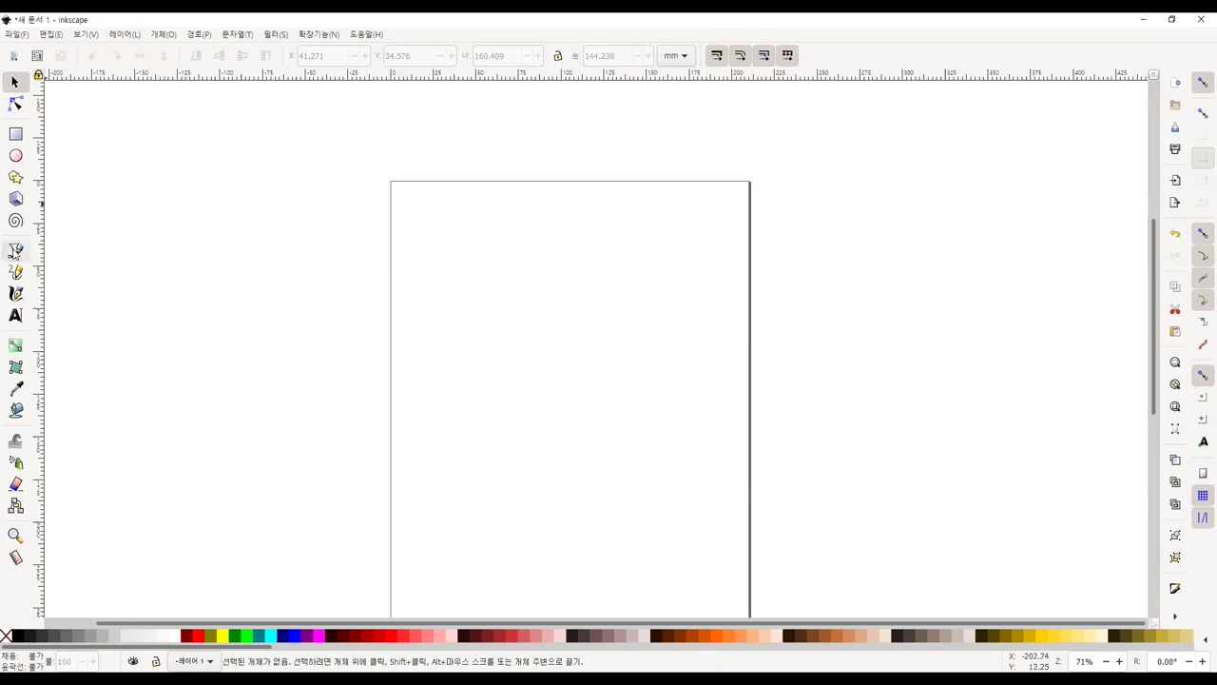
Draw a diagonal line and a closed four-sided shape with the Pen tool
click(487, 264)
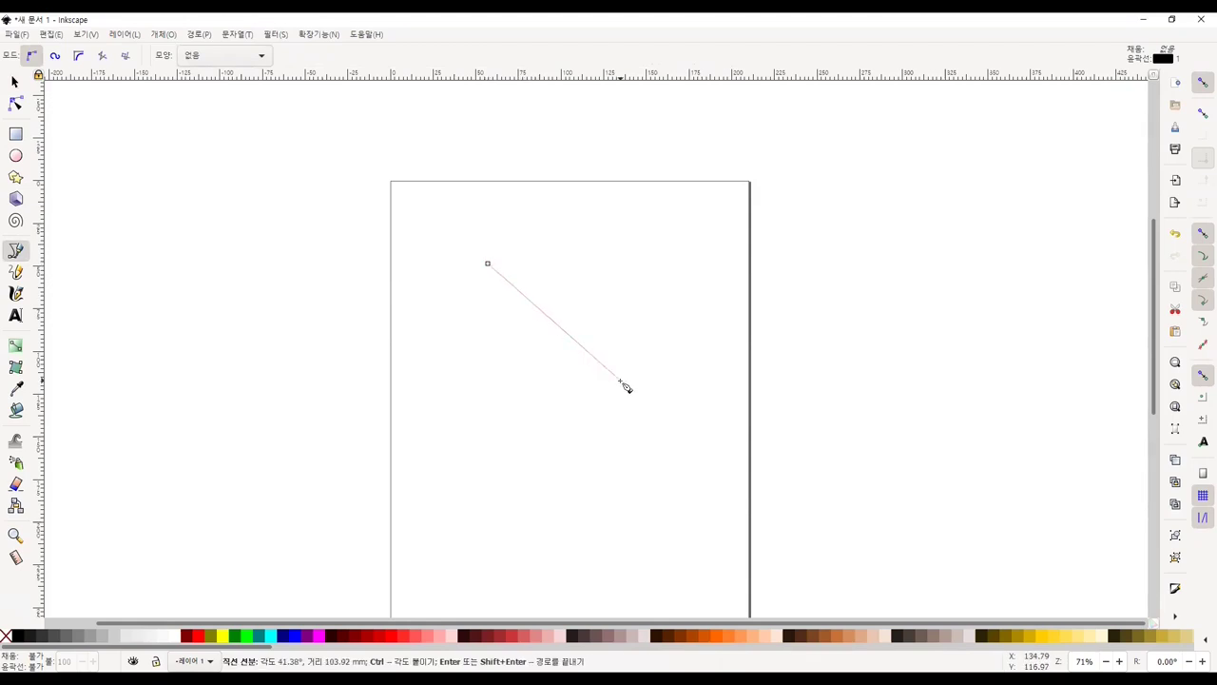
click(624, 384)
click(15, 83)
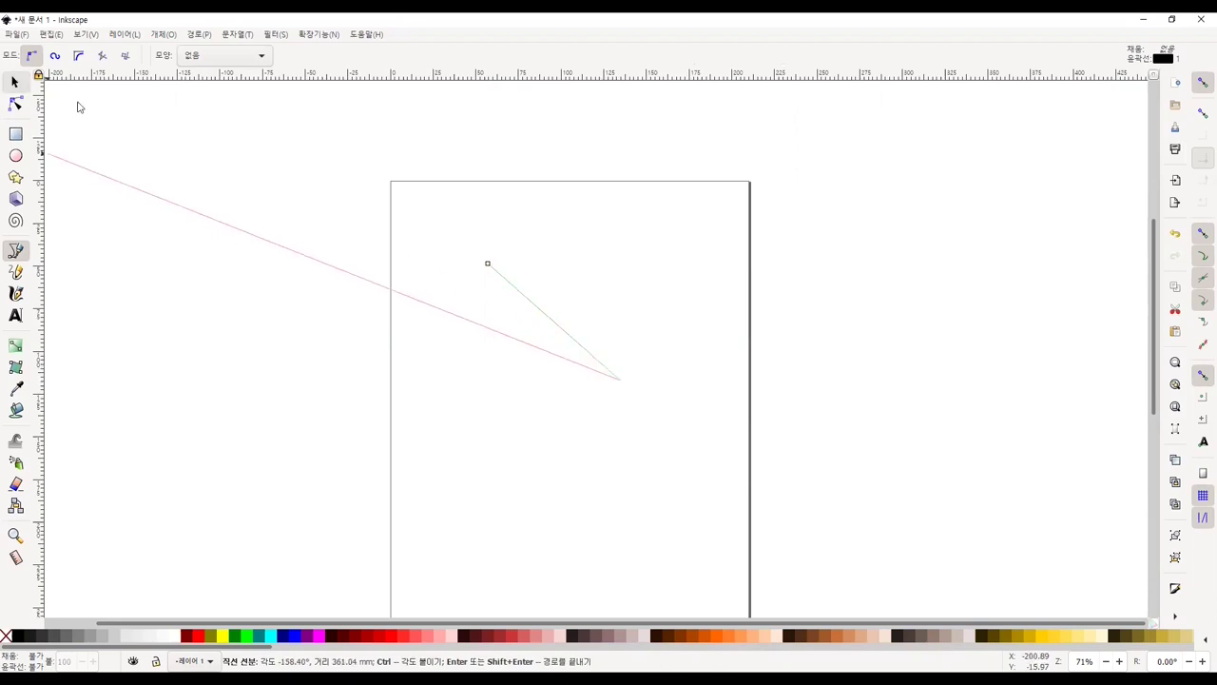
click(14, 252)
click(415, 292)
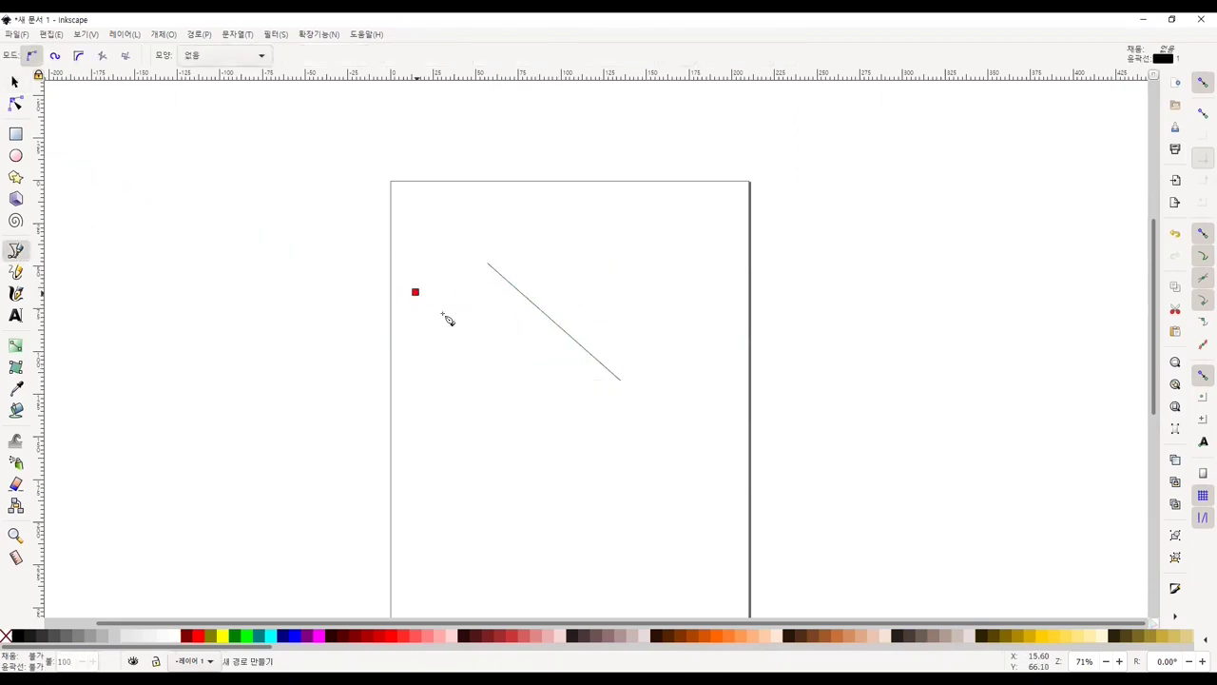
click(530, 400)
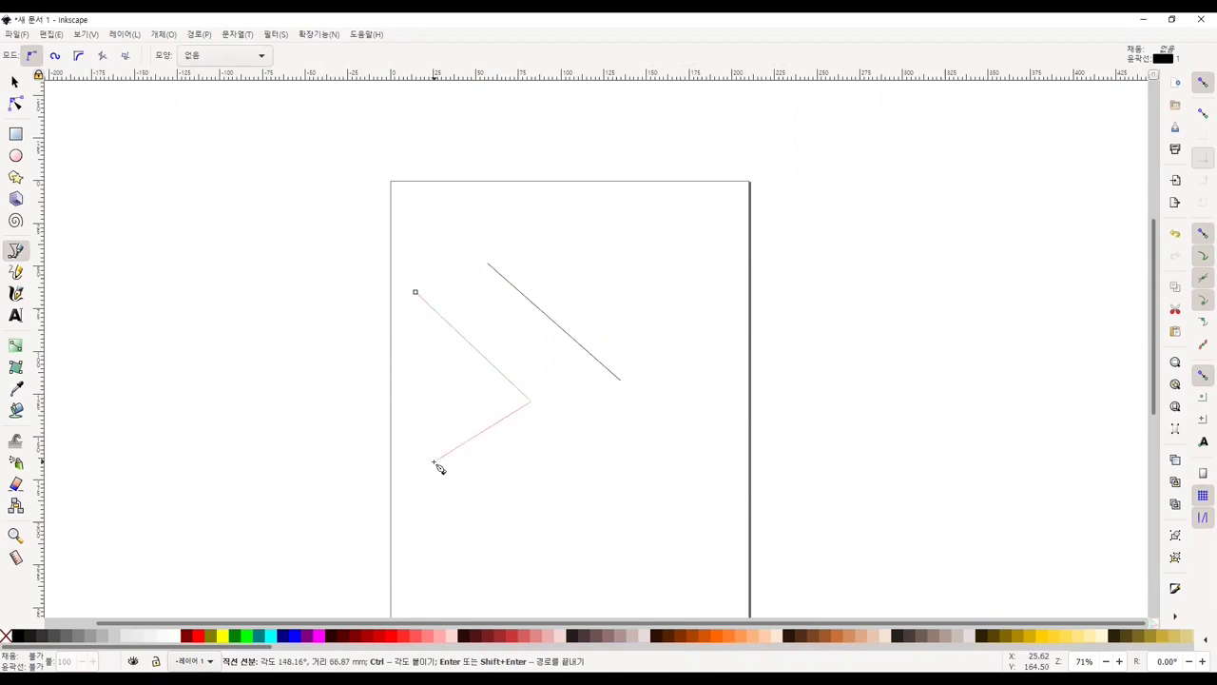
click(435, 462)
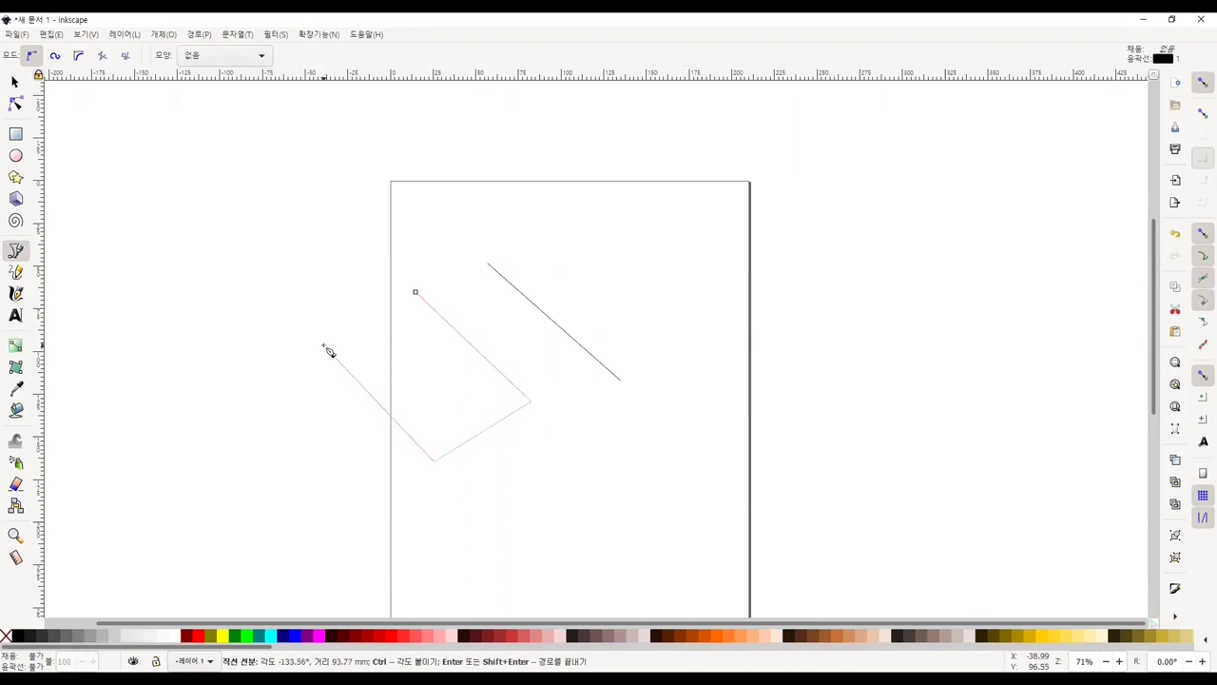
click(323, 344)
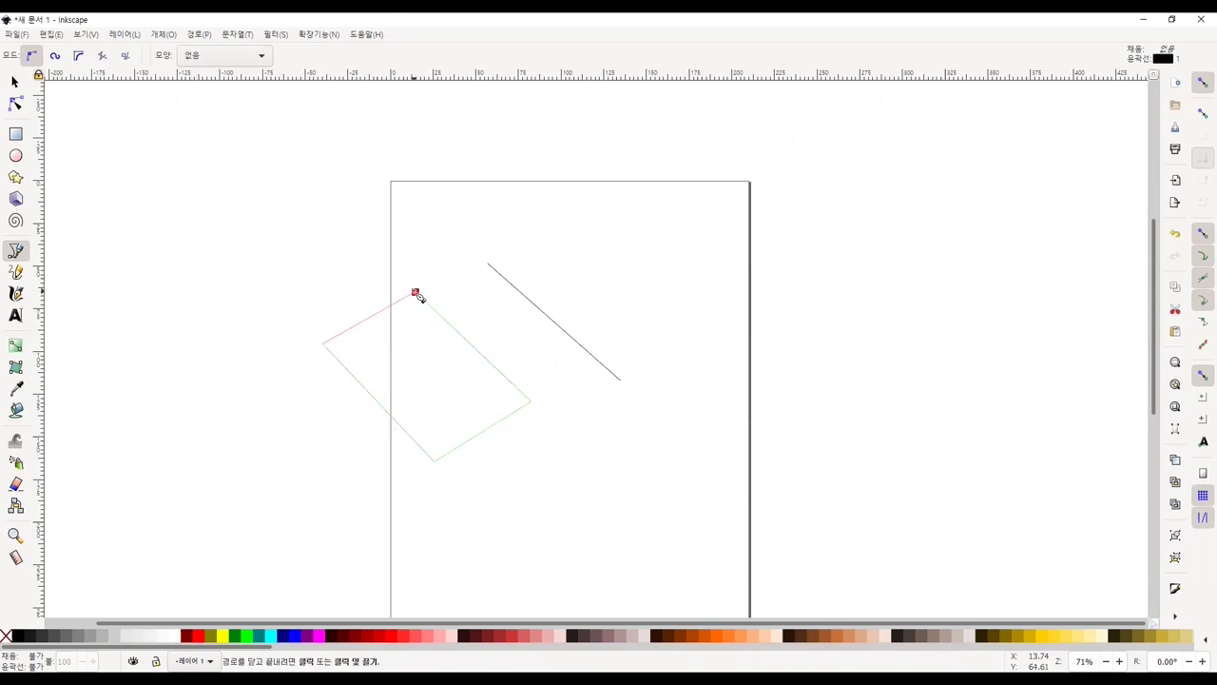
click(415, 292)
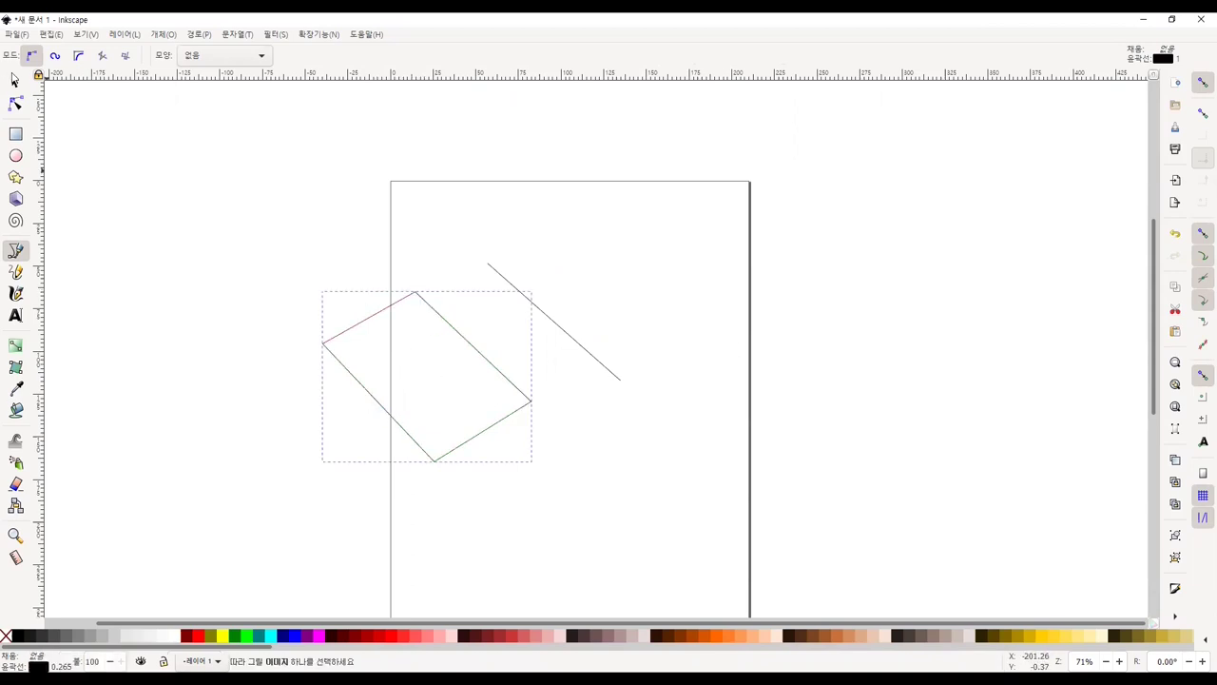
Select the four-sided shape and move it to the right
key(s)
drag(423, 366, 518, 414)
click(392, 311)
drag(400, 314, 464, 312)
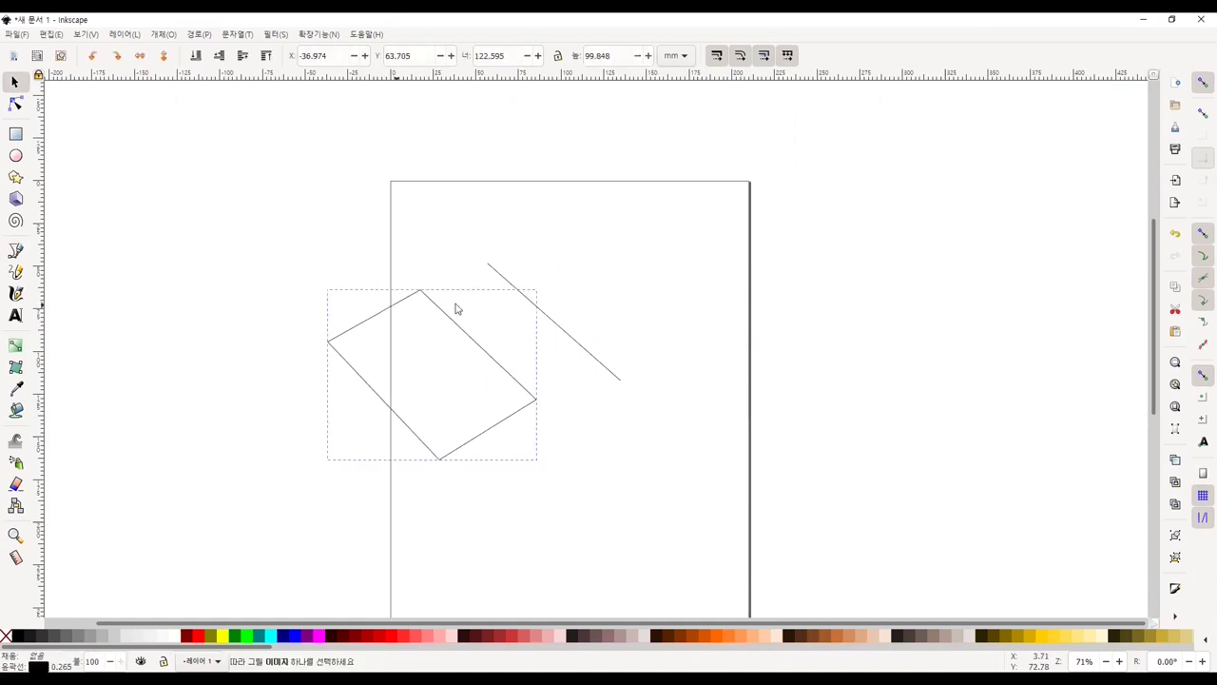
Draw a closed curved teardrop and a curved wedge shape with the Pen tool
click(16, 250)
click(622, 239)
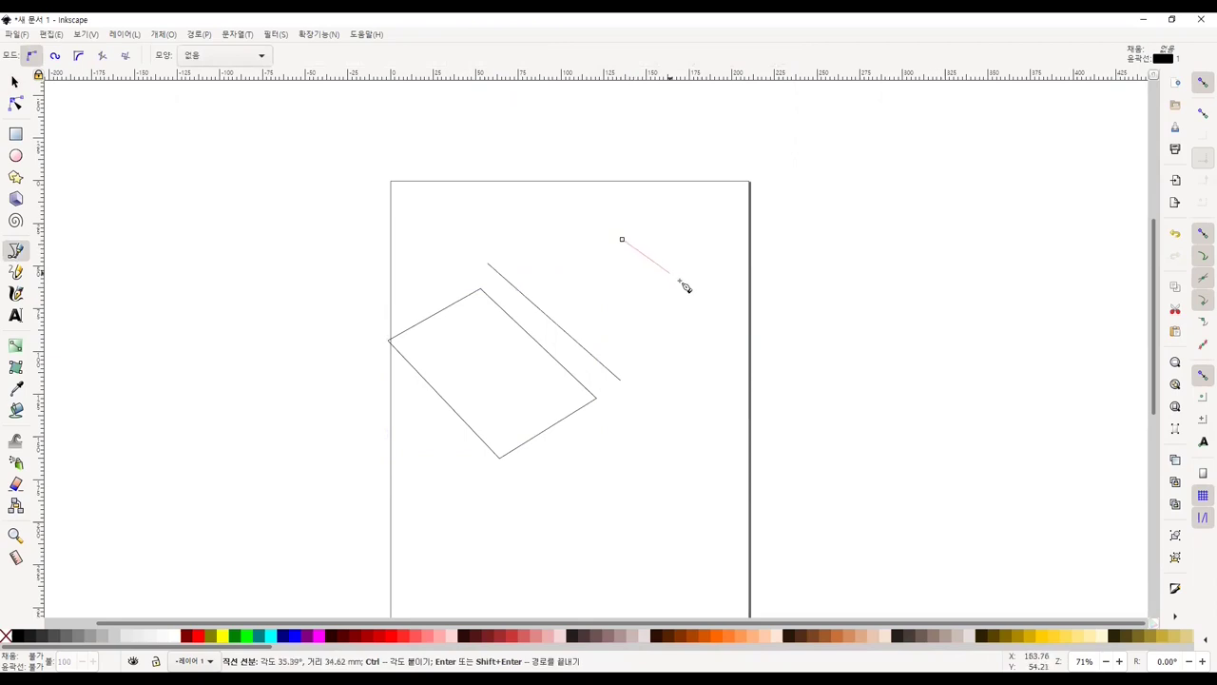
drag(695, 299, 657, 401)
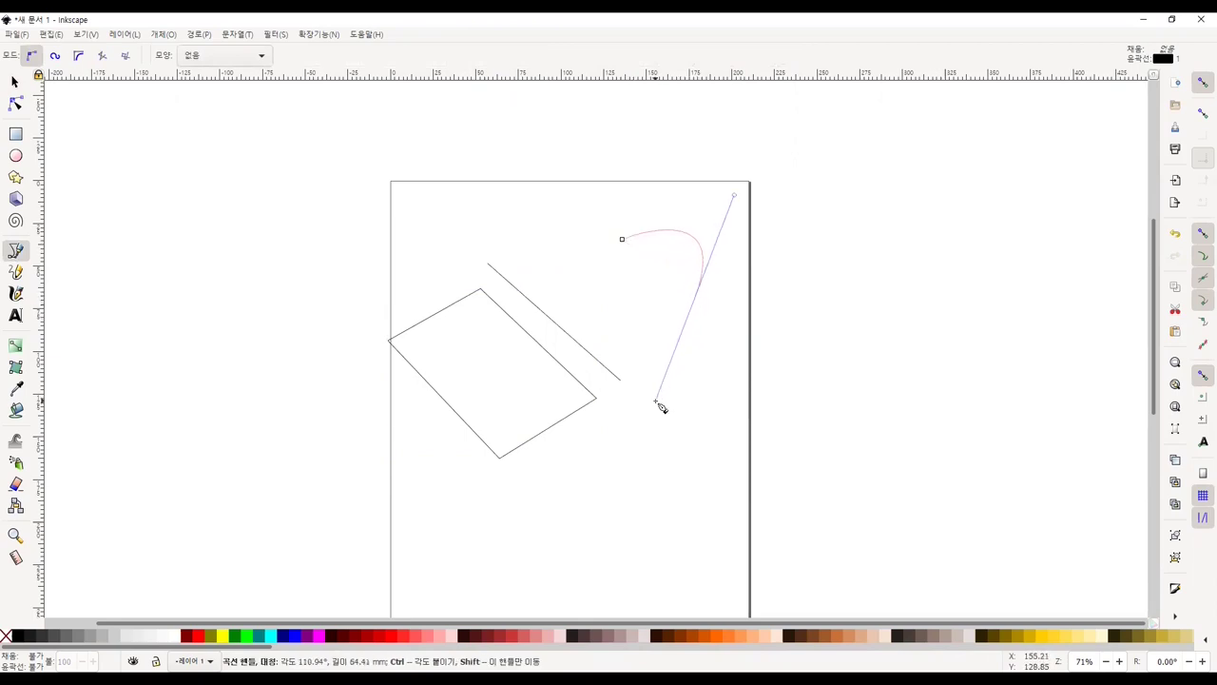
drag(656, 401, 655, 402)
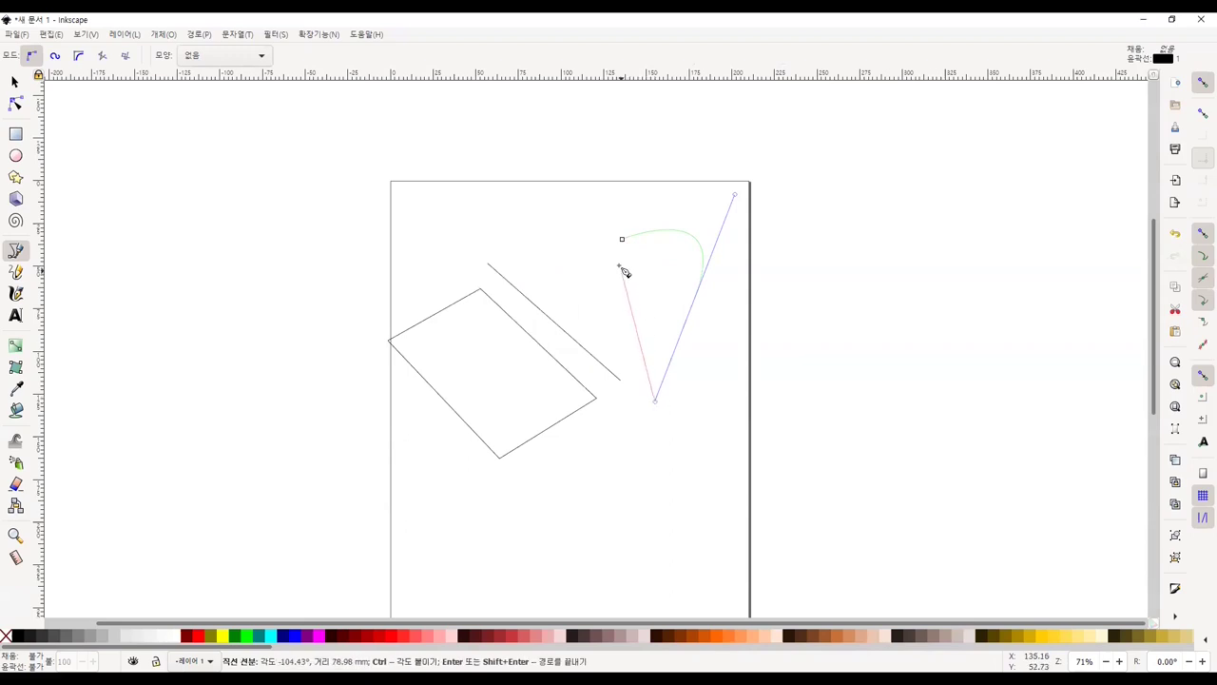
click(622, 240)
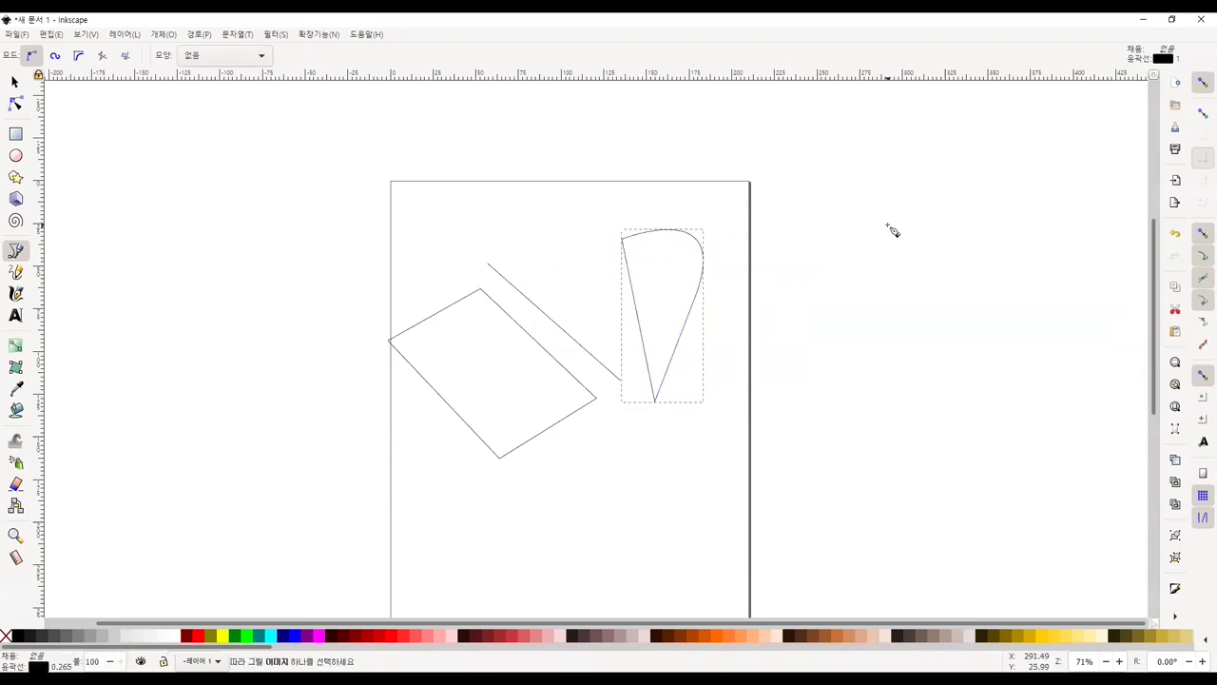
drag(888, 225, 951, 362)
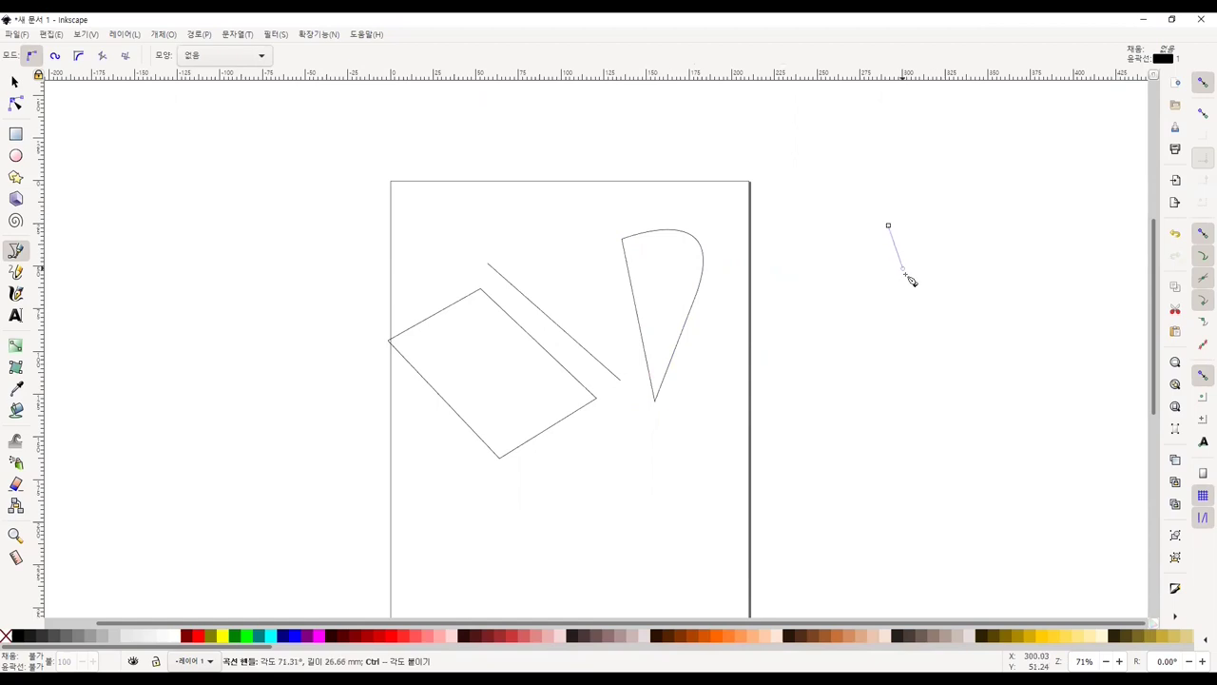
drag(947, 361, 944, 355)
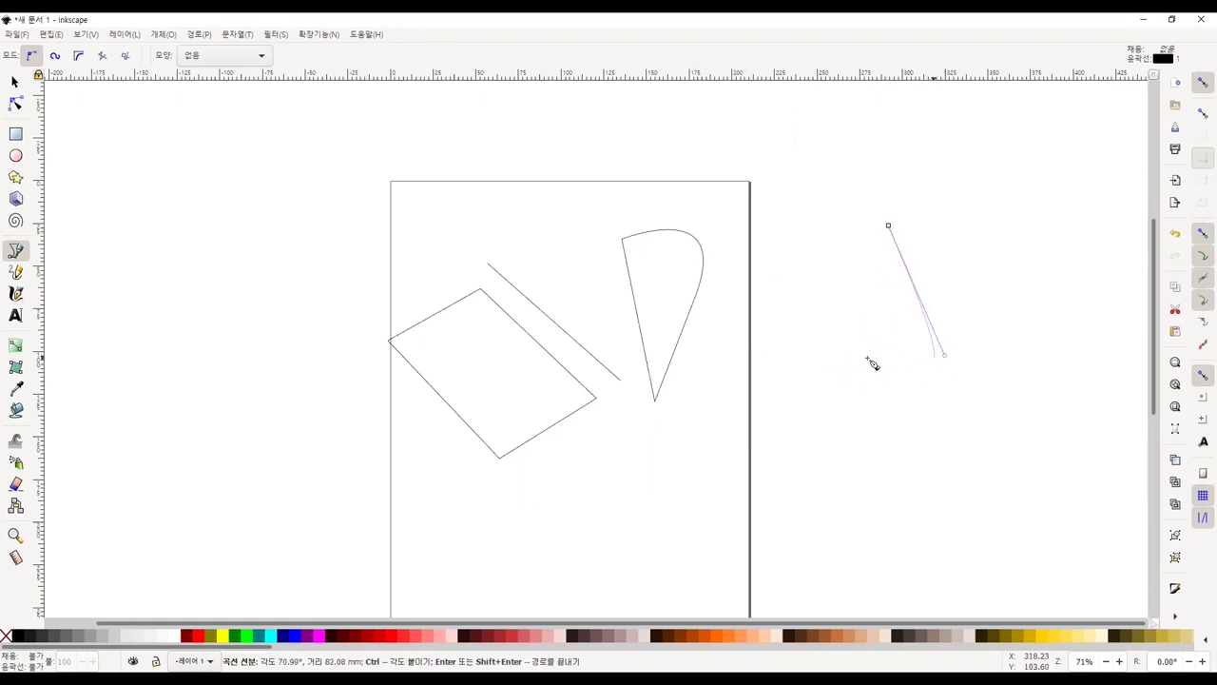
click(811, 304)
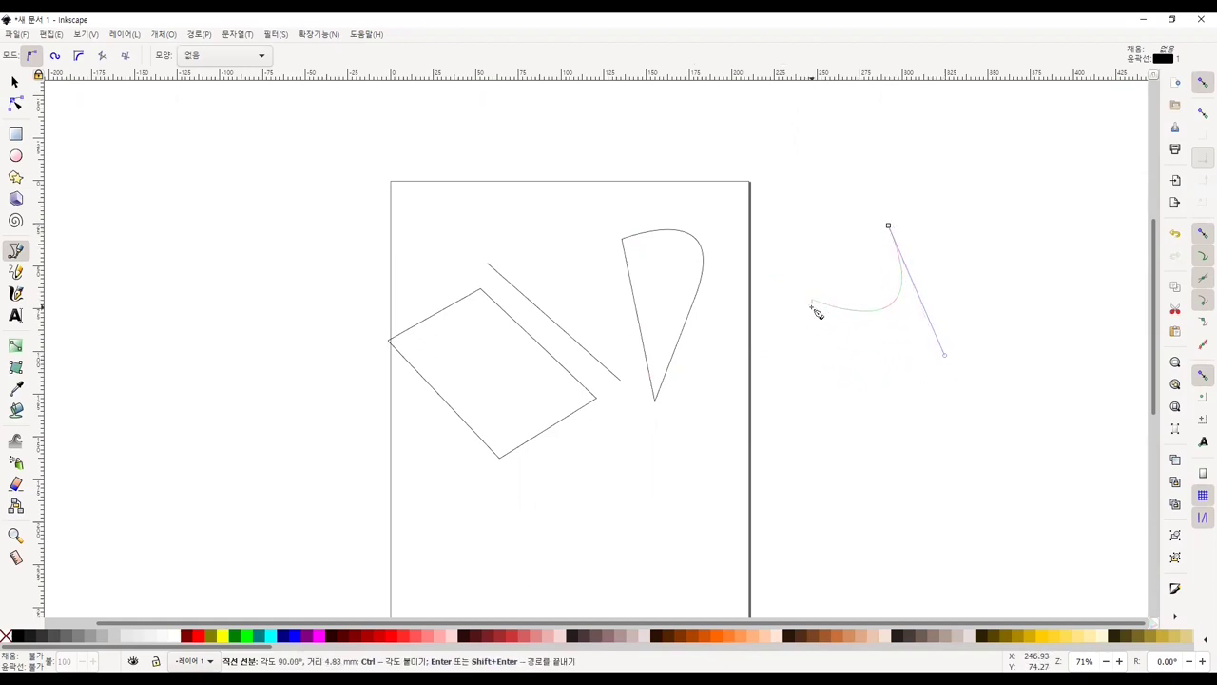
click(888, 226)
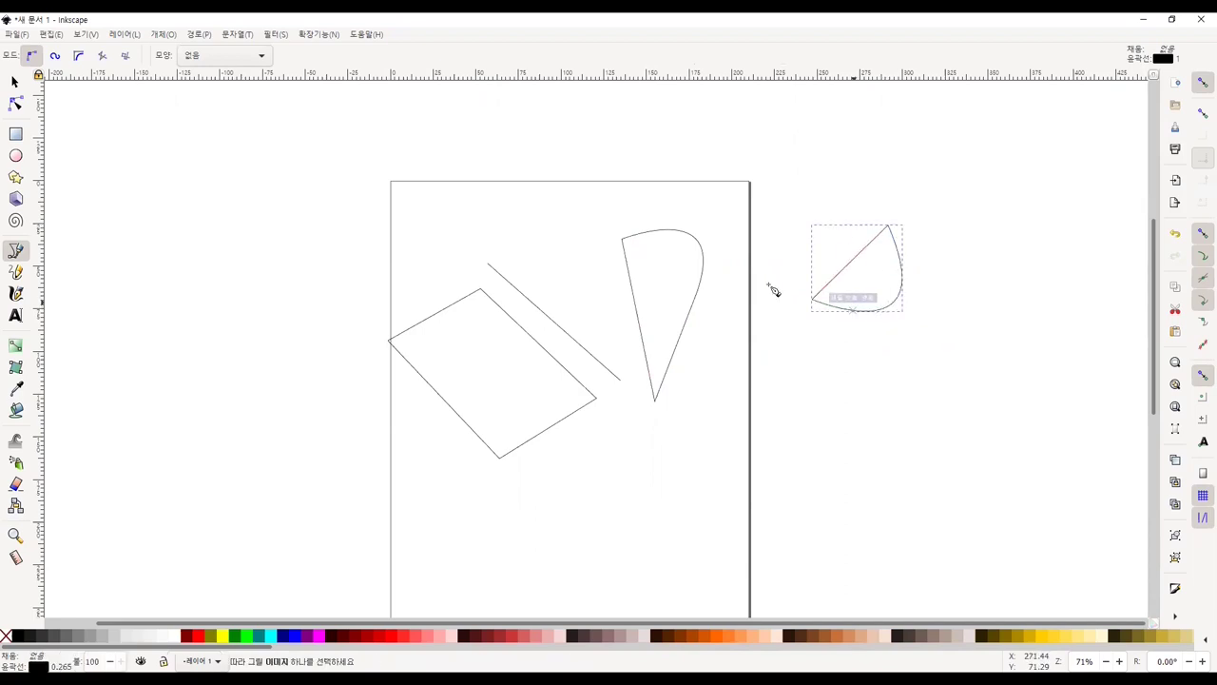
Select every shape on the canvas and delete them all
click(15, 84)
drag(243, 143, 991, 523)
key(Delete)
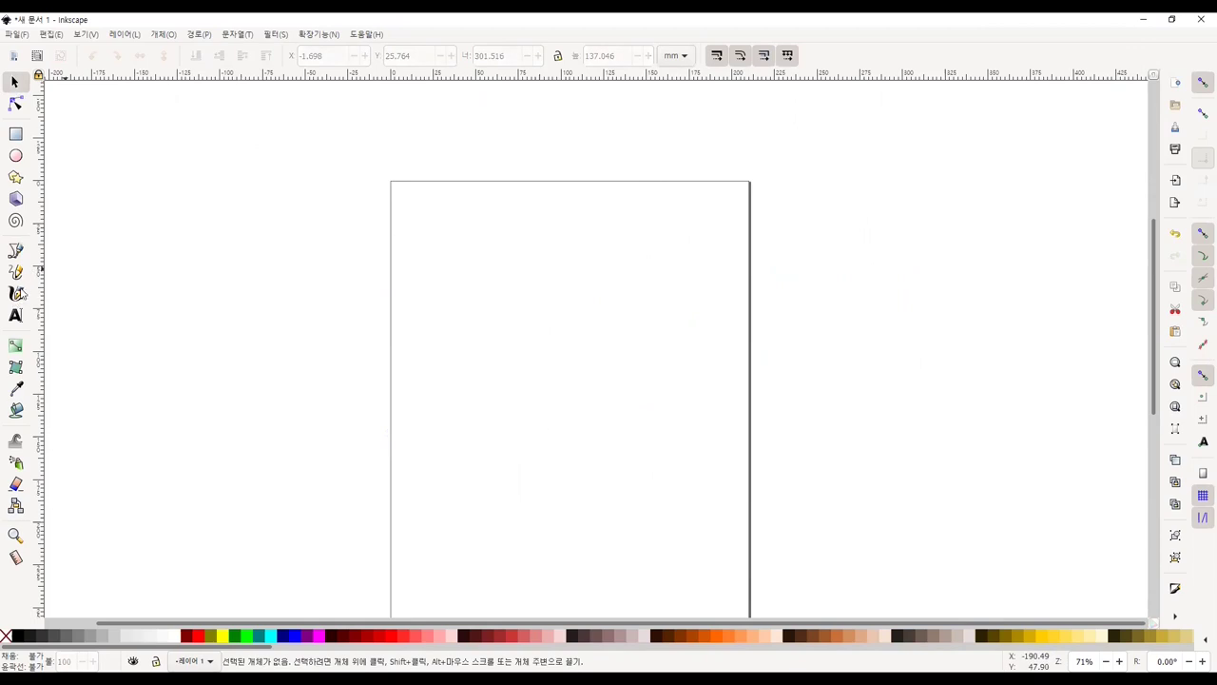
Sketch a closed freehand loop near the top centre of the page, then delete it
click(15, 271)
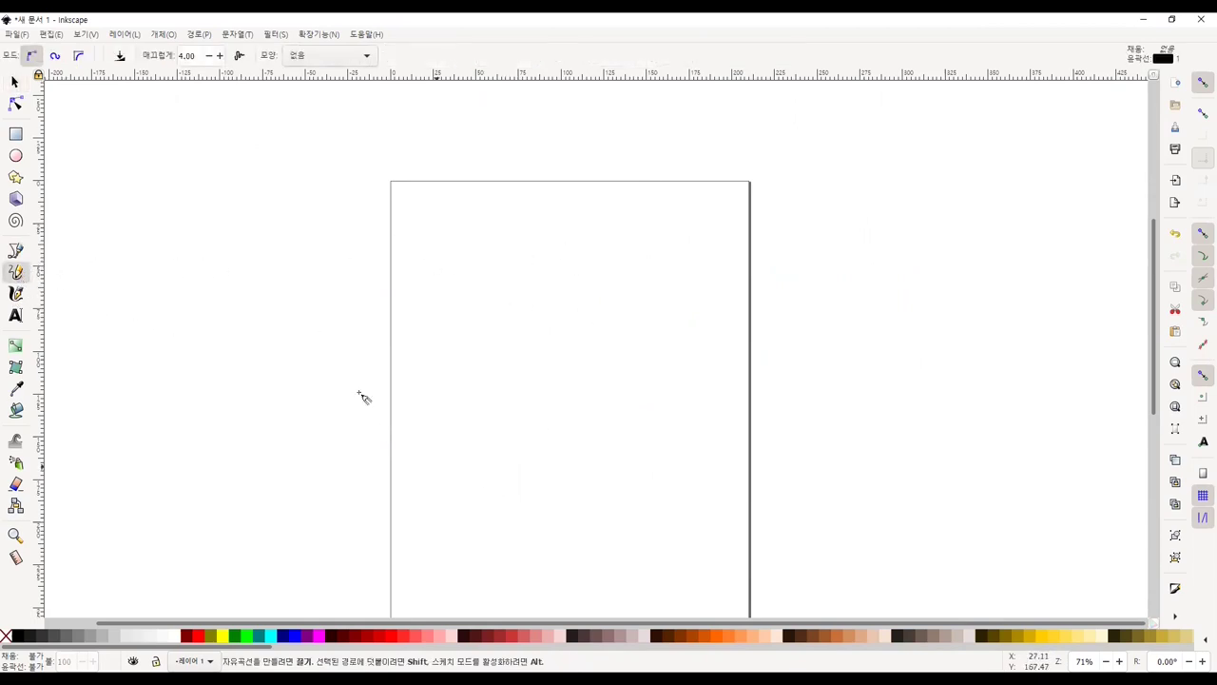
drag(560, 261, 495, 280)
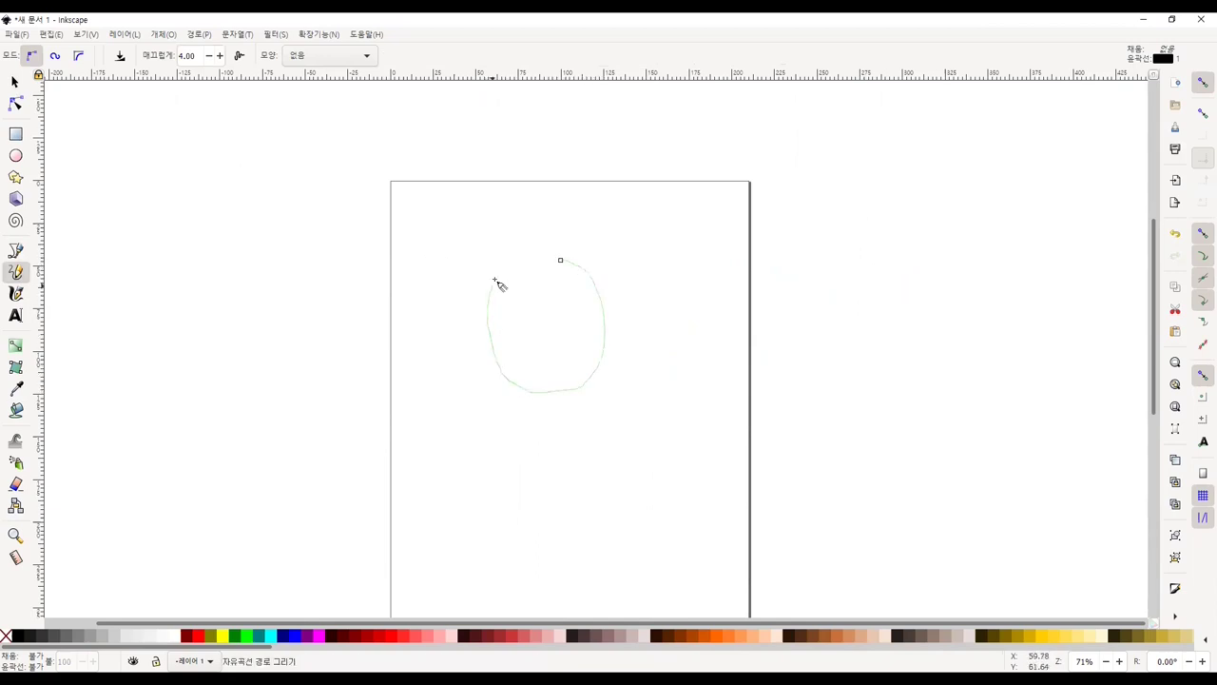
drag(495, 280, 574, 266)
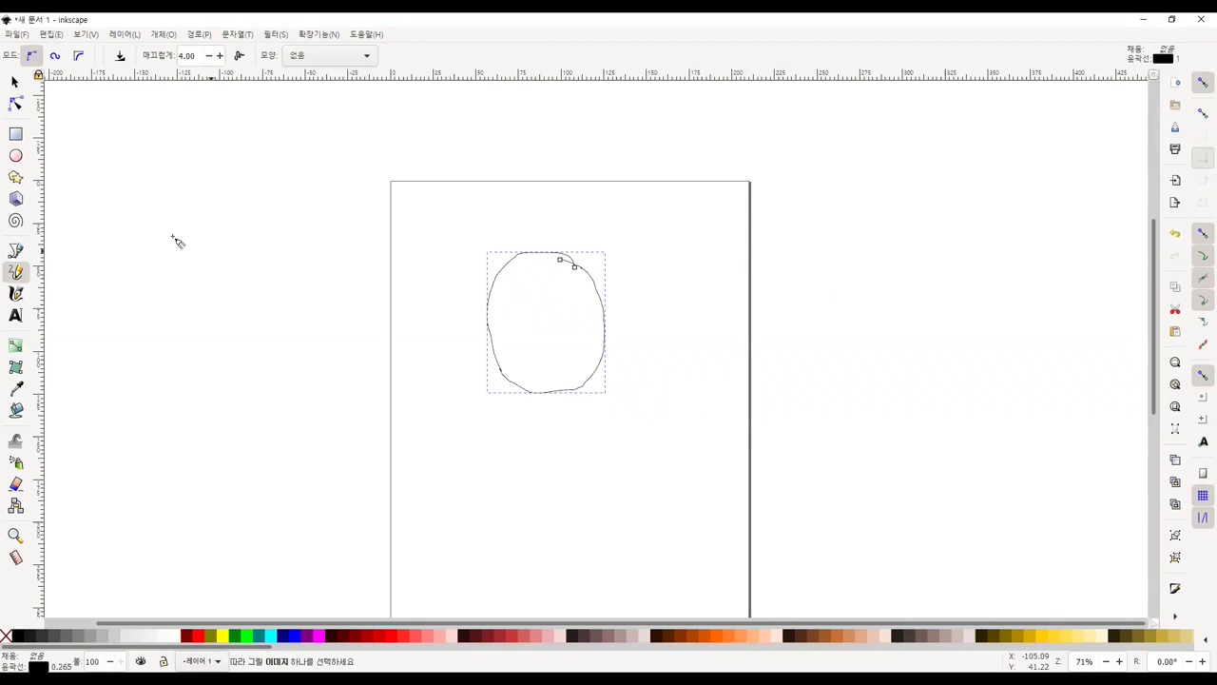
key(Delete)
click(15, 293)
Paint two green calligraphic strokes meeting in a leaf shape, then select and delete them
mouse_move(564, 268)
mouse_down()
mouse_move(586, 374)
mouse_move(571, 439)
mouse_up()
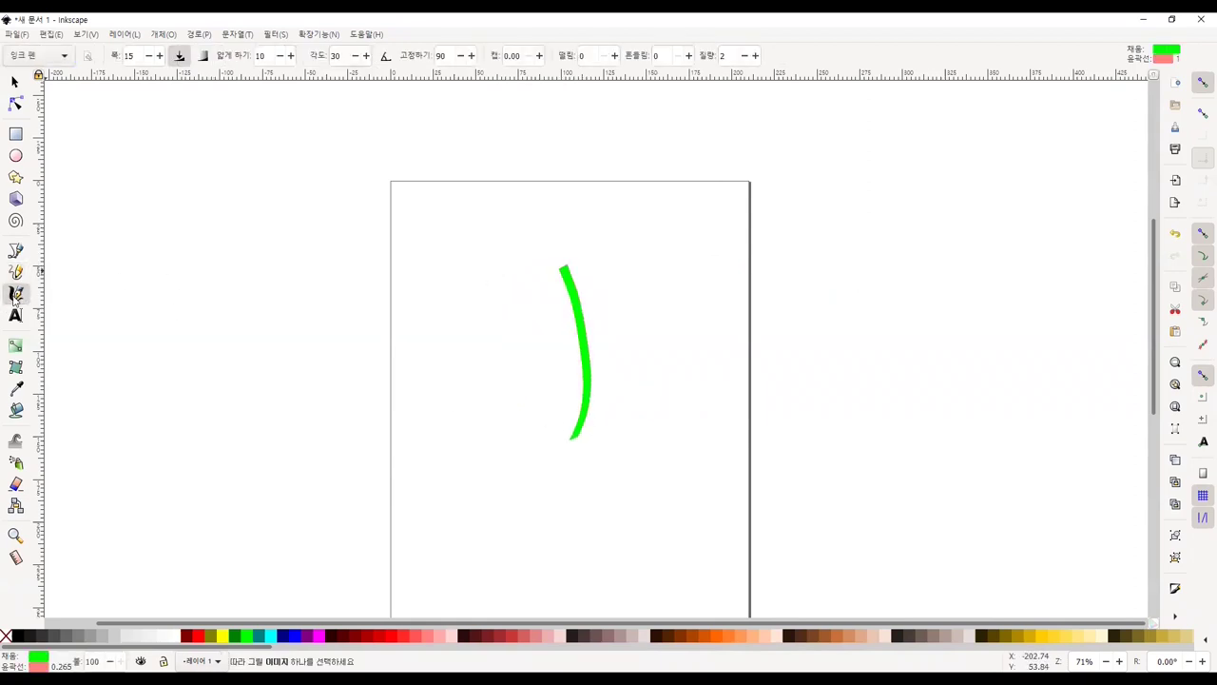
mouse_move(570, 275)
mouse_down()
mouse_move(575, 445)
mouse_move(514, 350)
mouse_up()
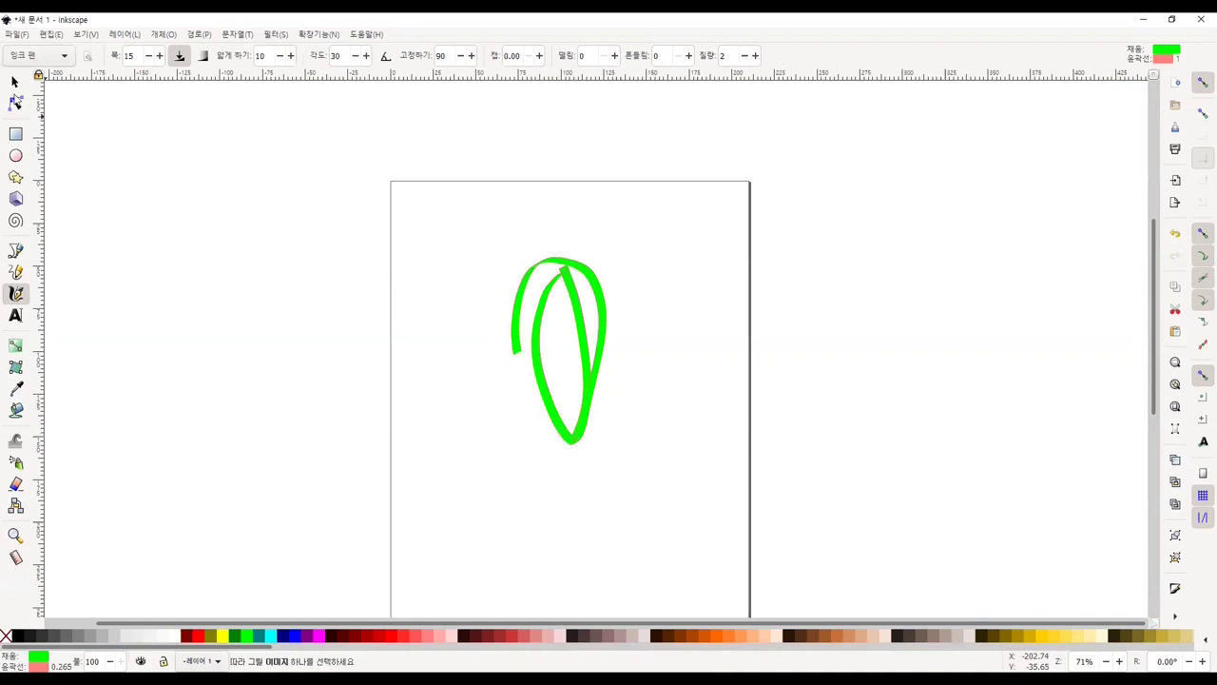
key(s)
drag(304, 183, 698, 506)
key(Delete)
Place the text '텍스트' in 30 pt sans-serif in the upper middle of the page
key(t)
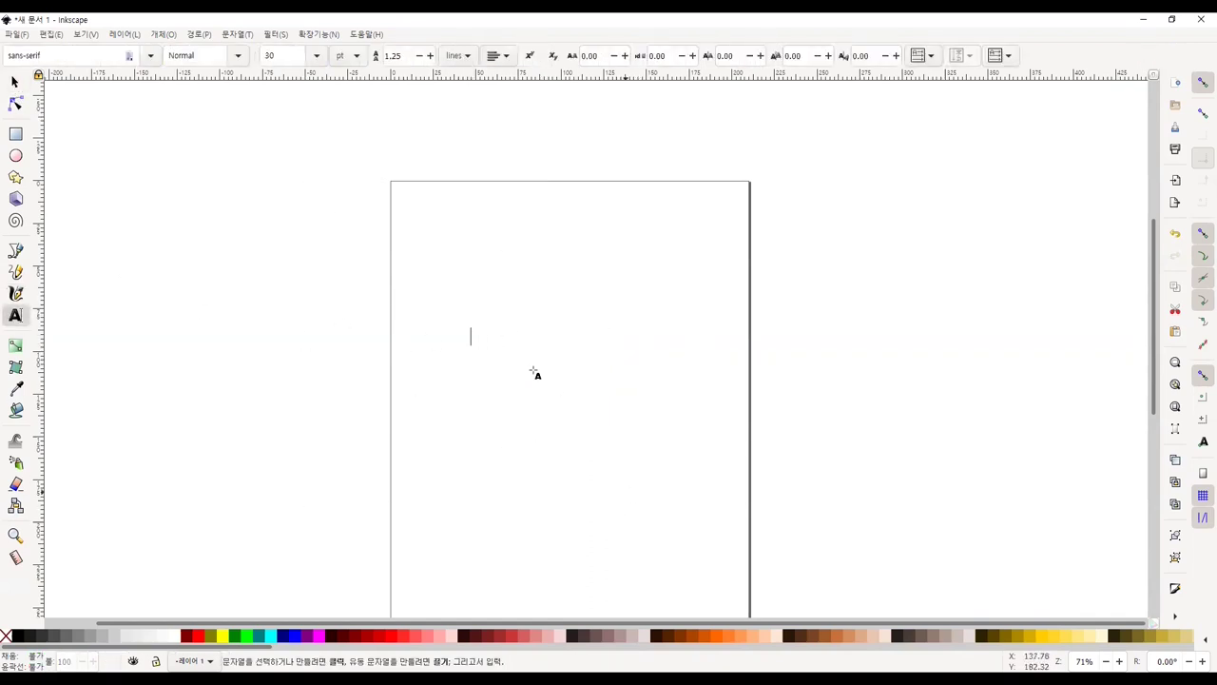
click(471, 343)
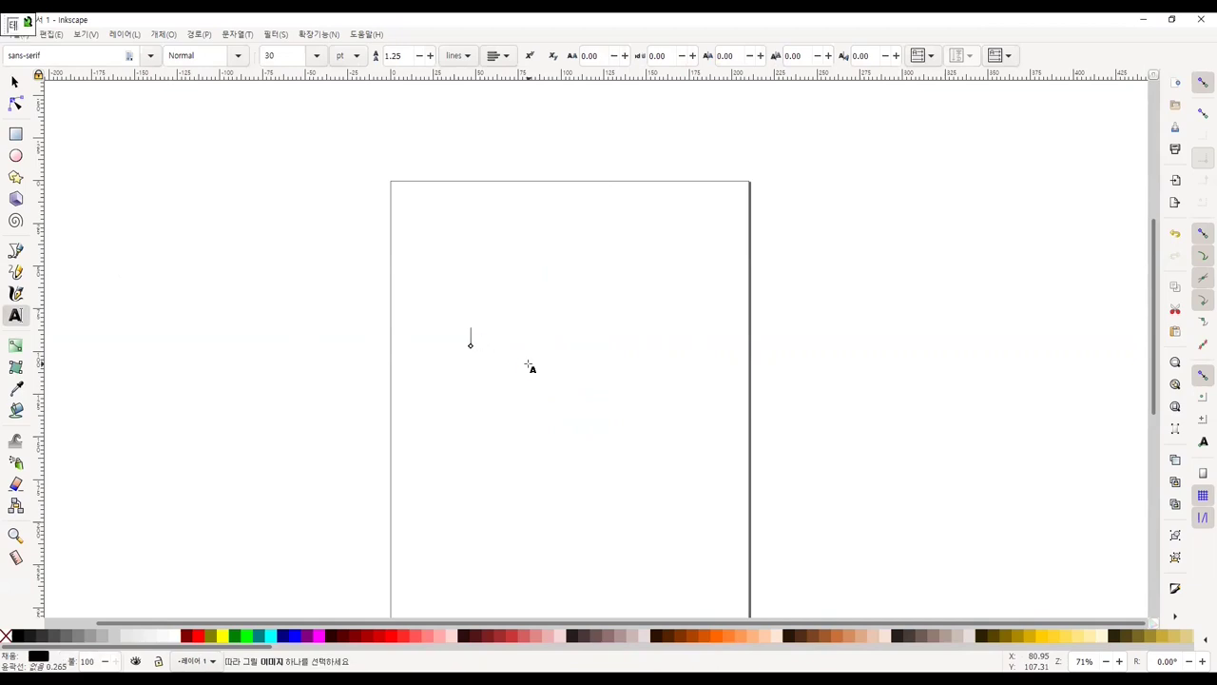
text(텍스트)
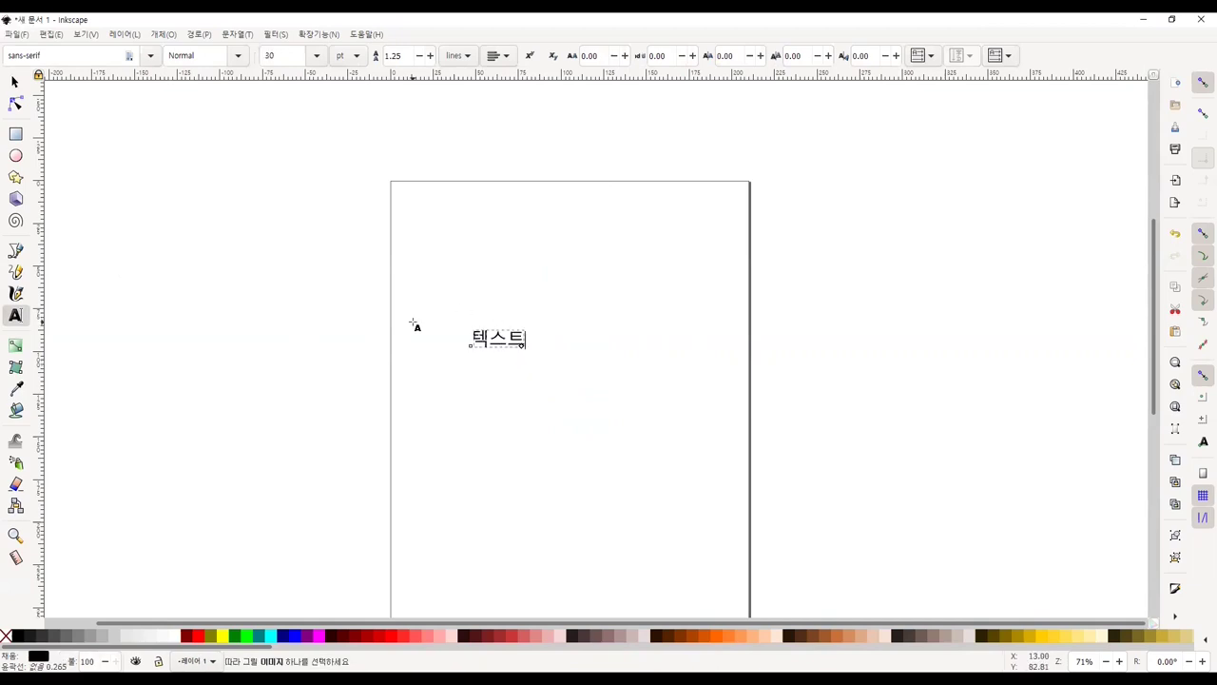
click(413, 321)
click(345, 227)
click(15, 83)
Select and delete the 텍스트 text
drag(361, 252, 804, 514)
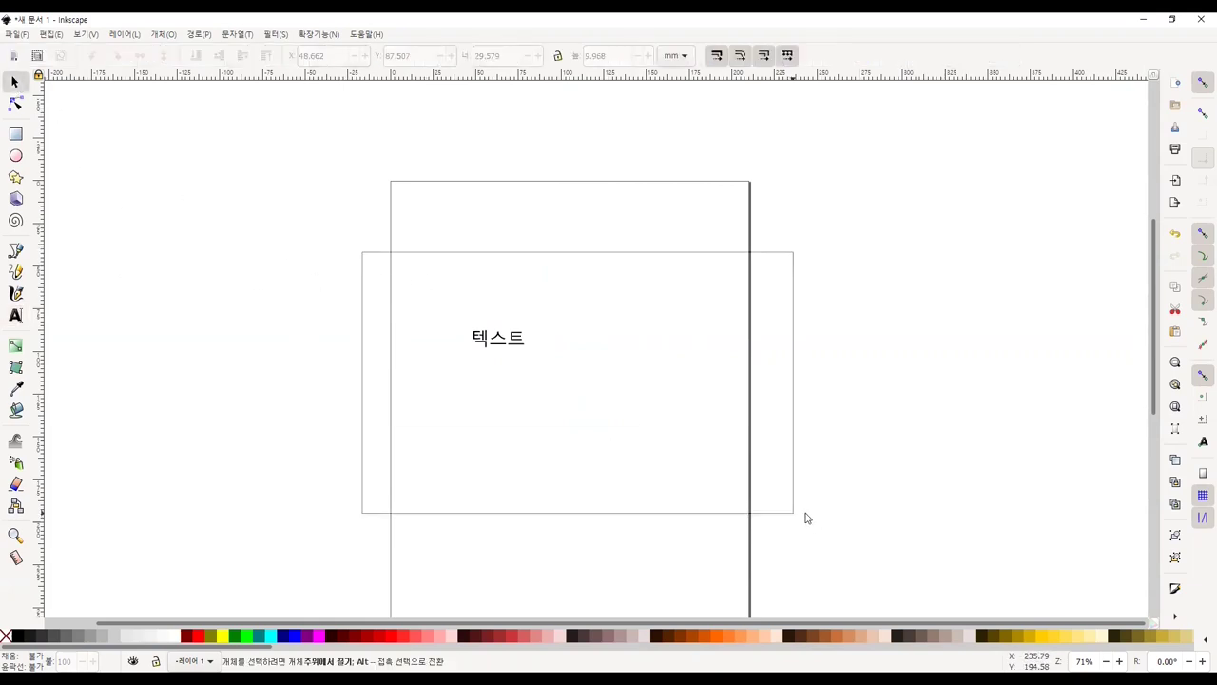
key(Delete)
scroll(781, 174, down, 1)
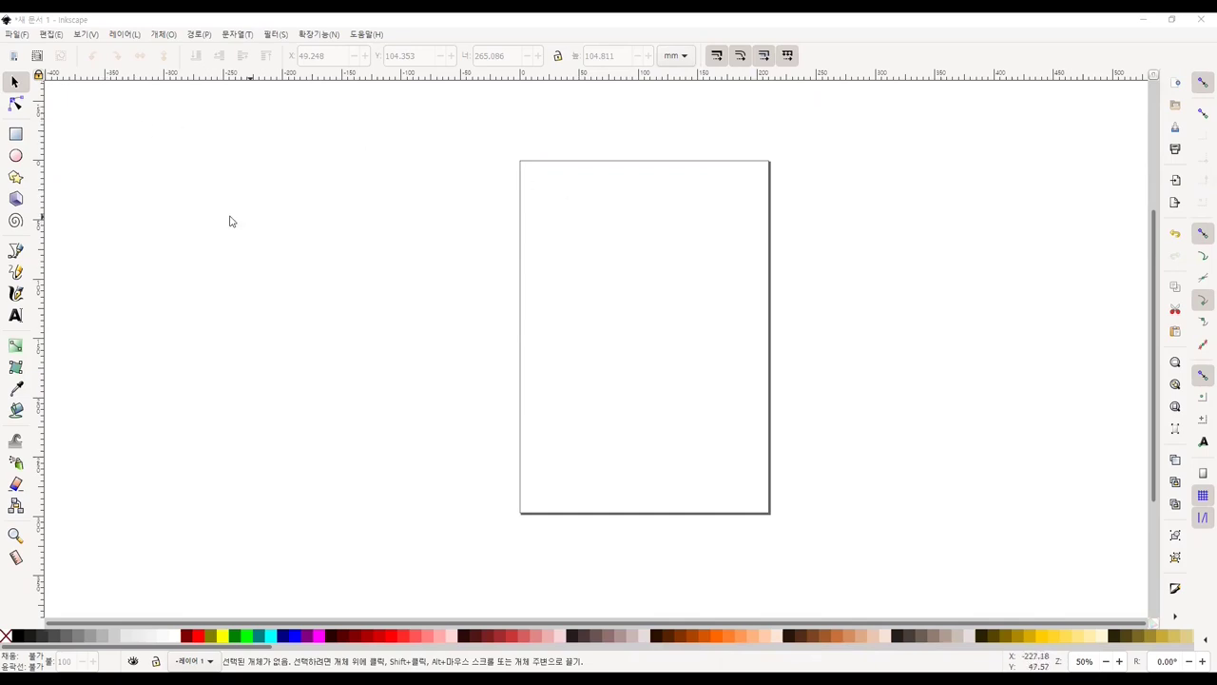
Draw a large circle, flatten it into a wider ellipse, and move it up-left
click(16, 152)
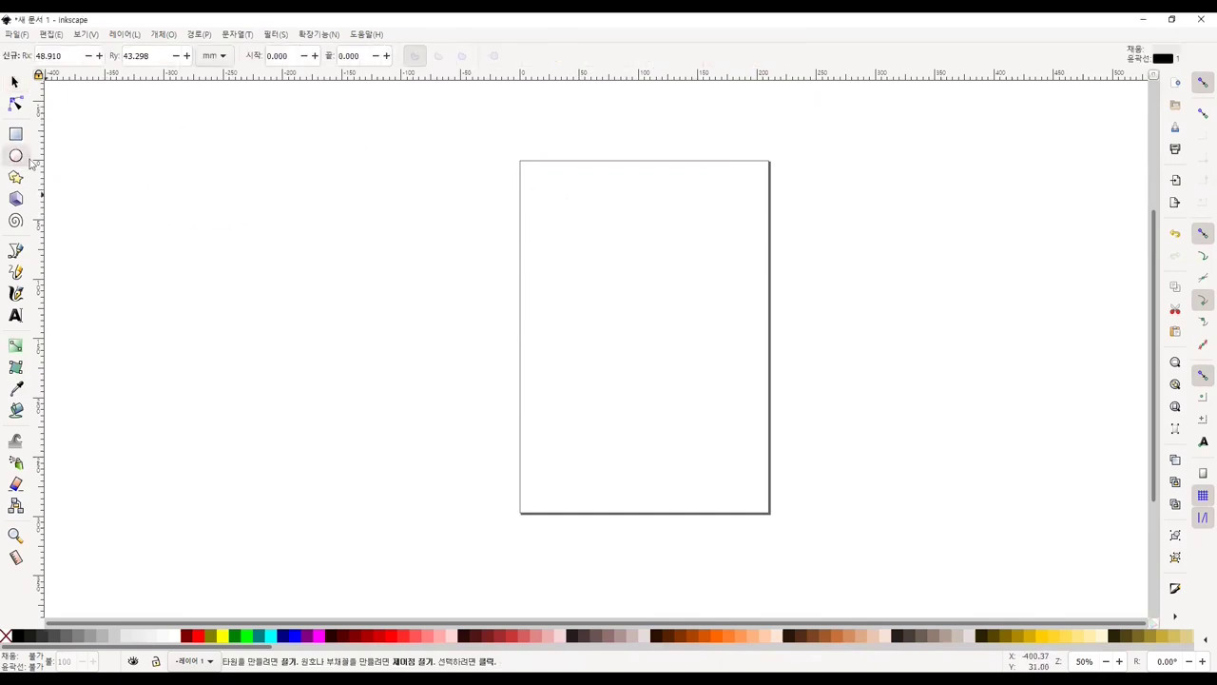
ctrl+scroll(639, 297, up, 2)
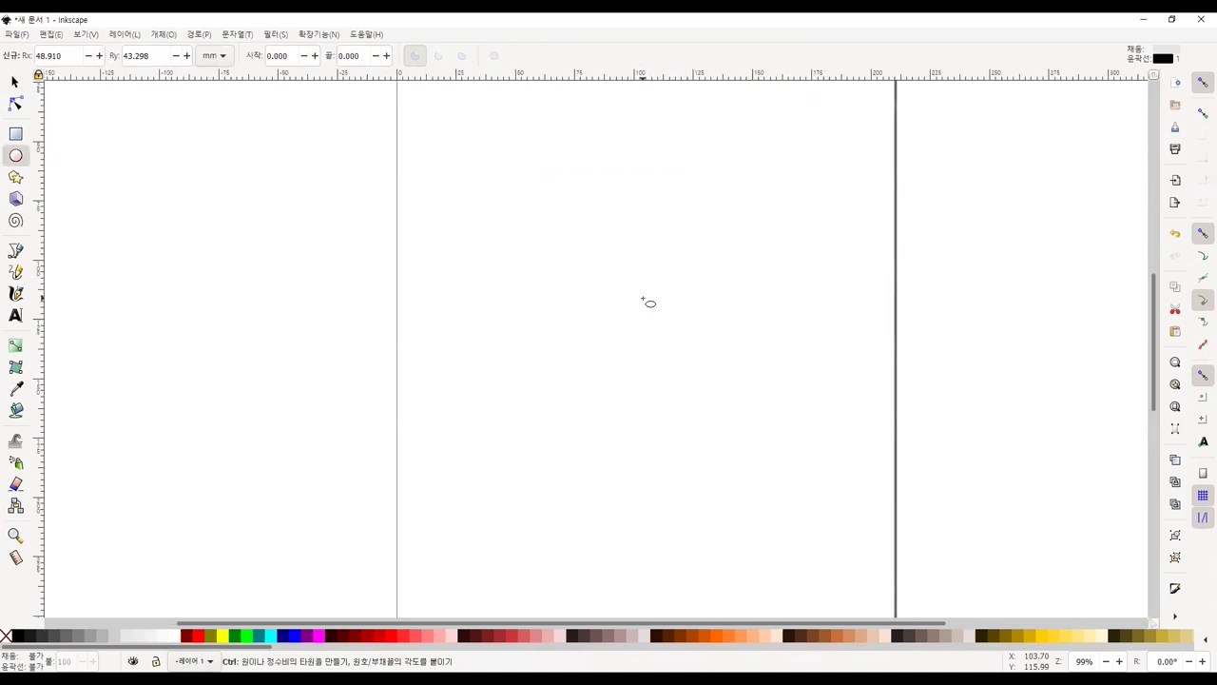
drag(504, 200, 846, 525)
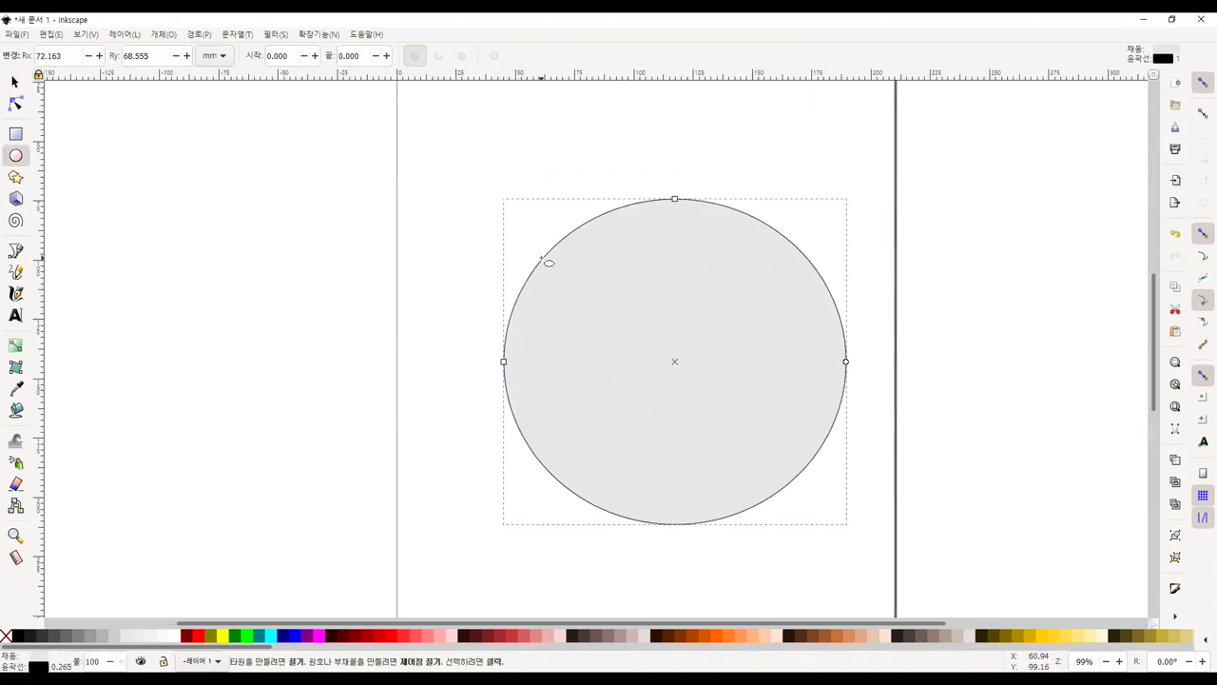
drag(674, 199, 674, 213)
key(s)
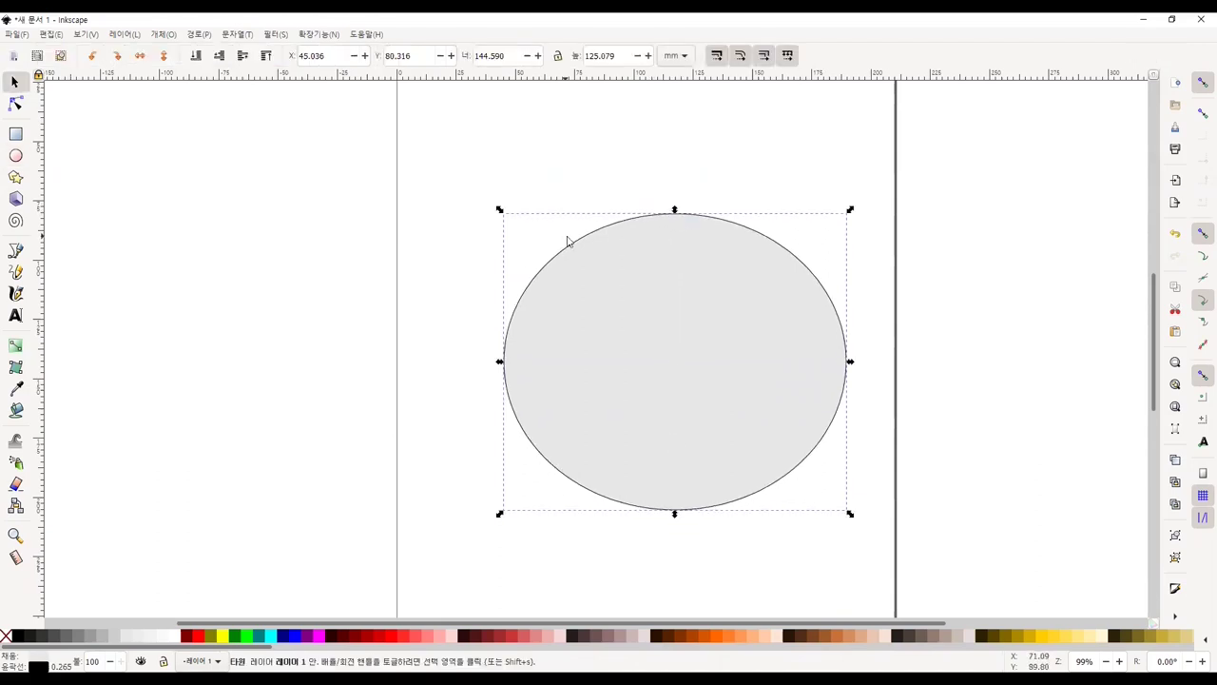
drag(575, 245, 540, 216)
Fill the ellipse medium grey, convert it to a path, and bulge its lower sides outward
click(47, 635)
click(93, 635)
key(n)
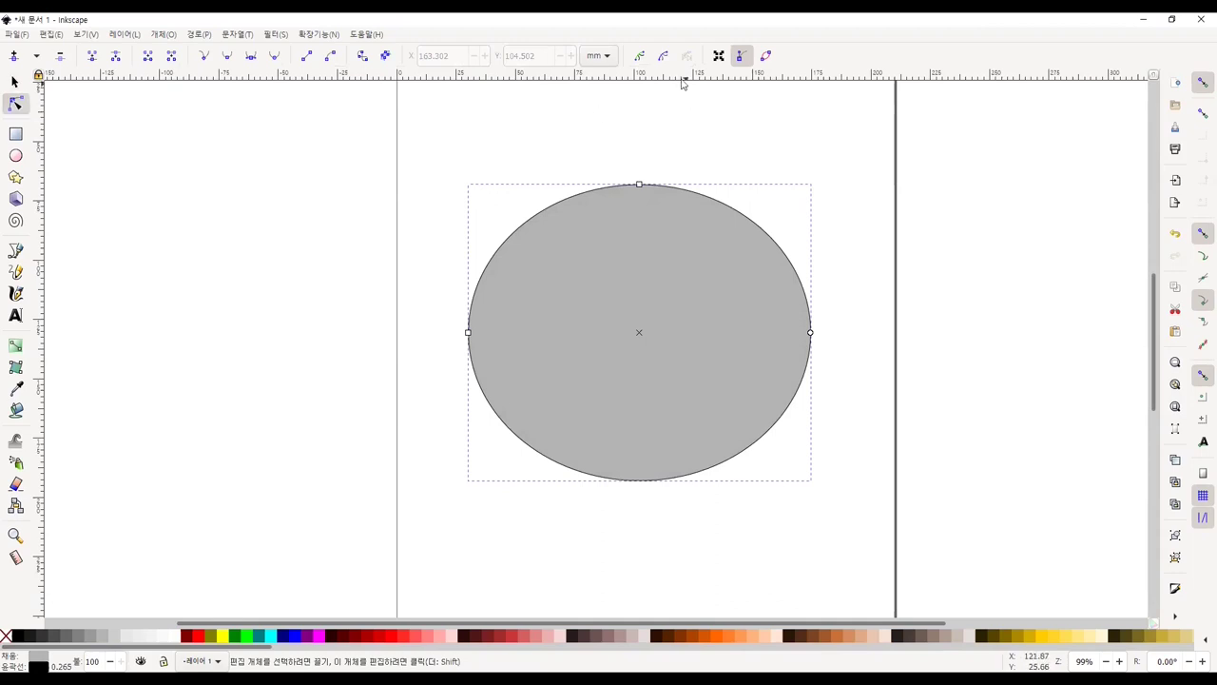
click(362, 55)
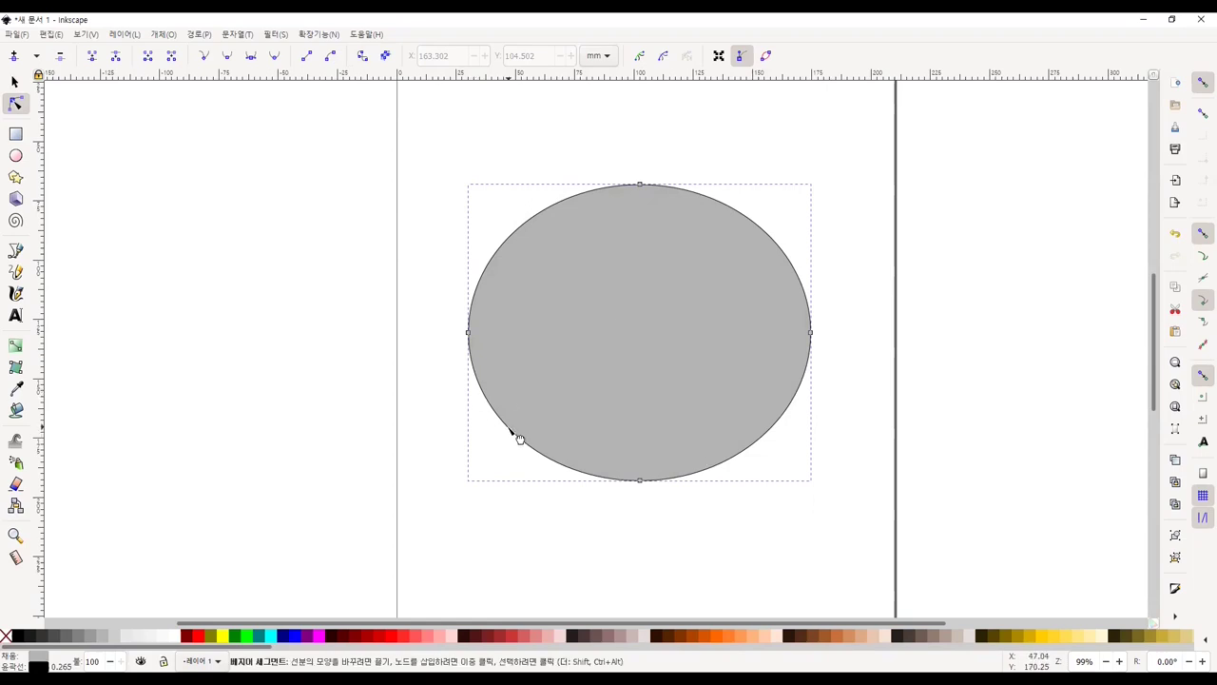
drag(502, 420, 494, 421)
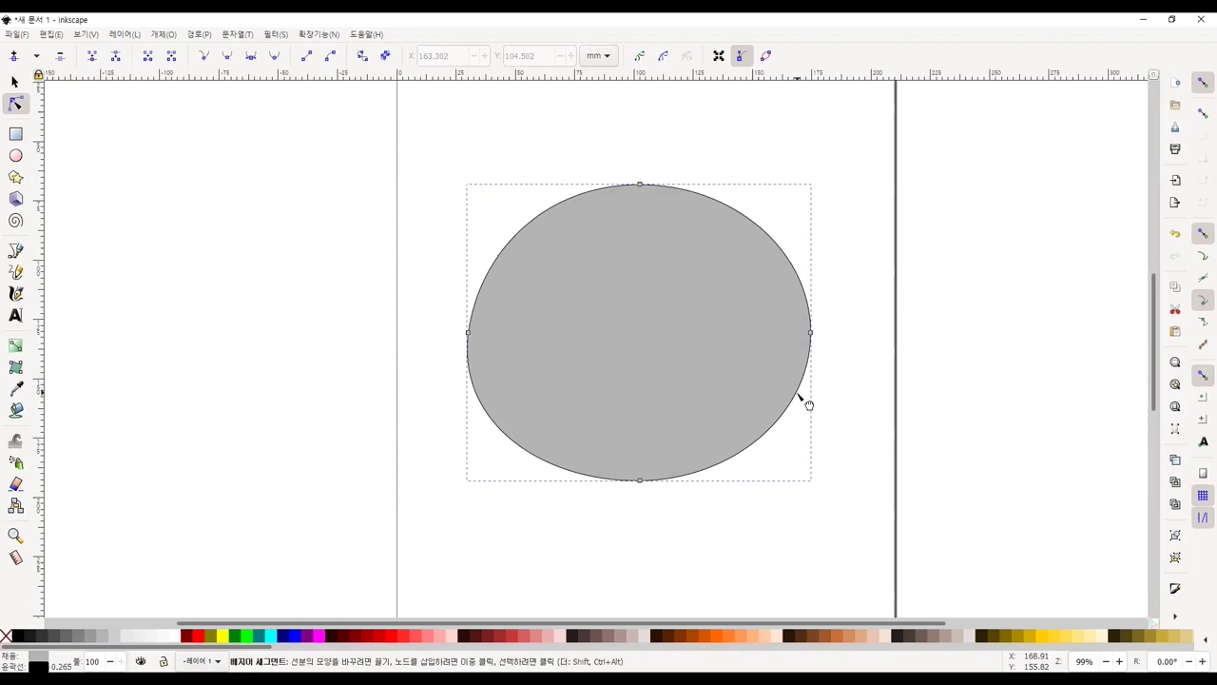
drag(805, 402, 806, 404)
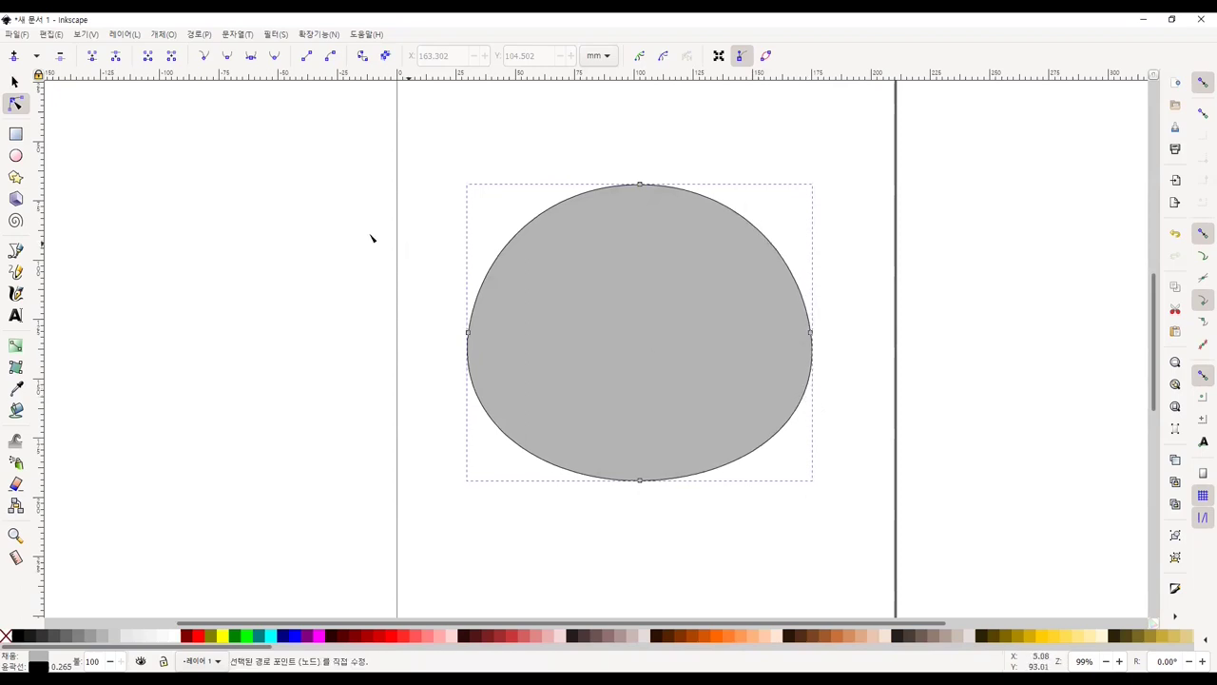
click(173, 211)
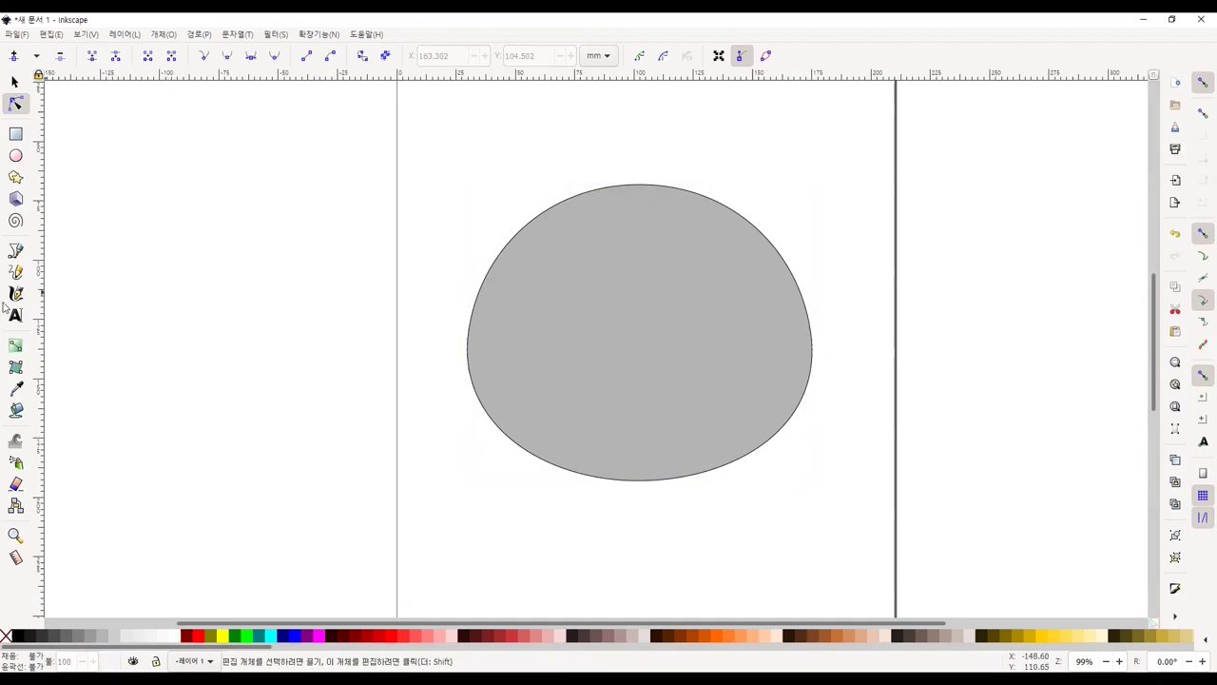
click(17, 251)
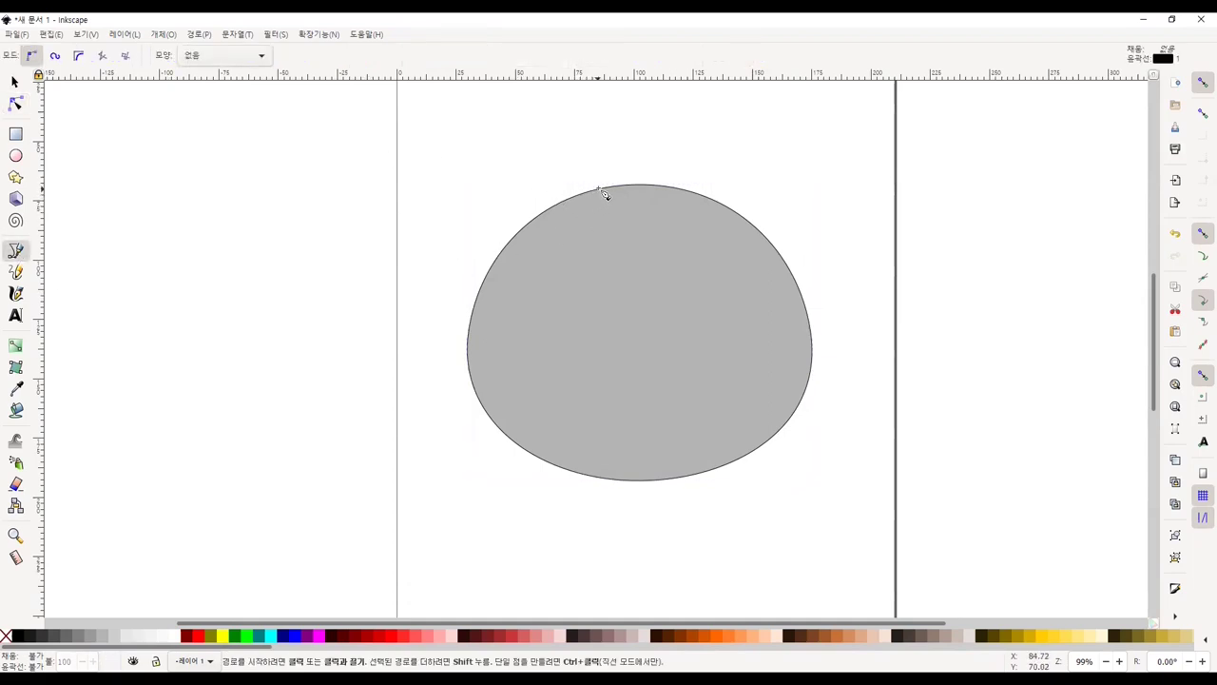
Draw a closed triangle with its tip above the head's upper left
click(473, 303)
click(448, 121)
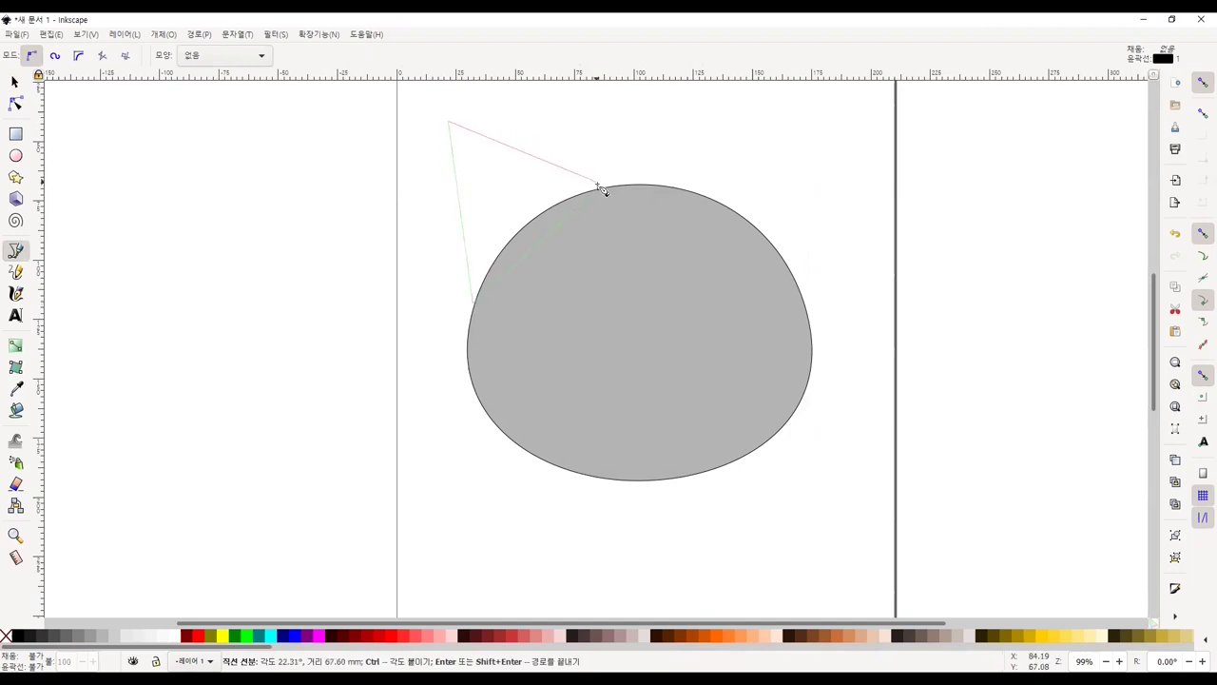
click(597, 185)
Bend the triangle's top and left sides into curves, then nudge the ear into place
click(16, 104)
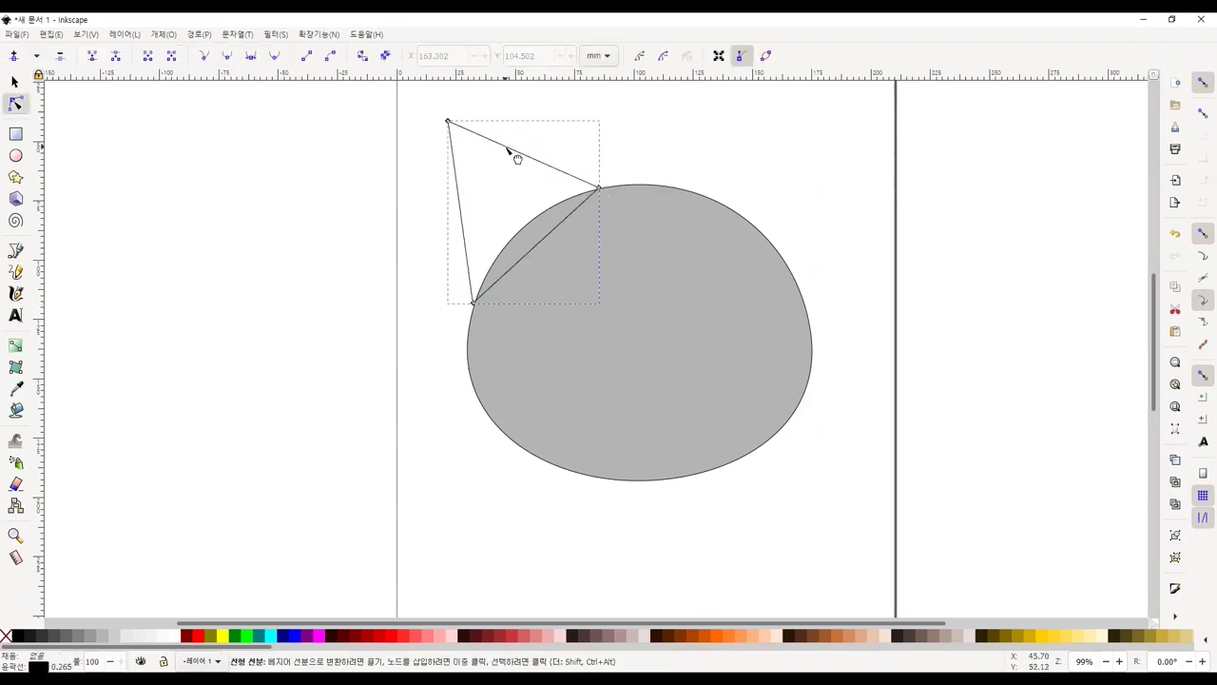
mouse_move(514, 152)
mouse_down()
mouse_move(510, 141)
mouse_move(524, 149)
mouse_up()
drag(458, 178, 447, 185)
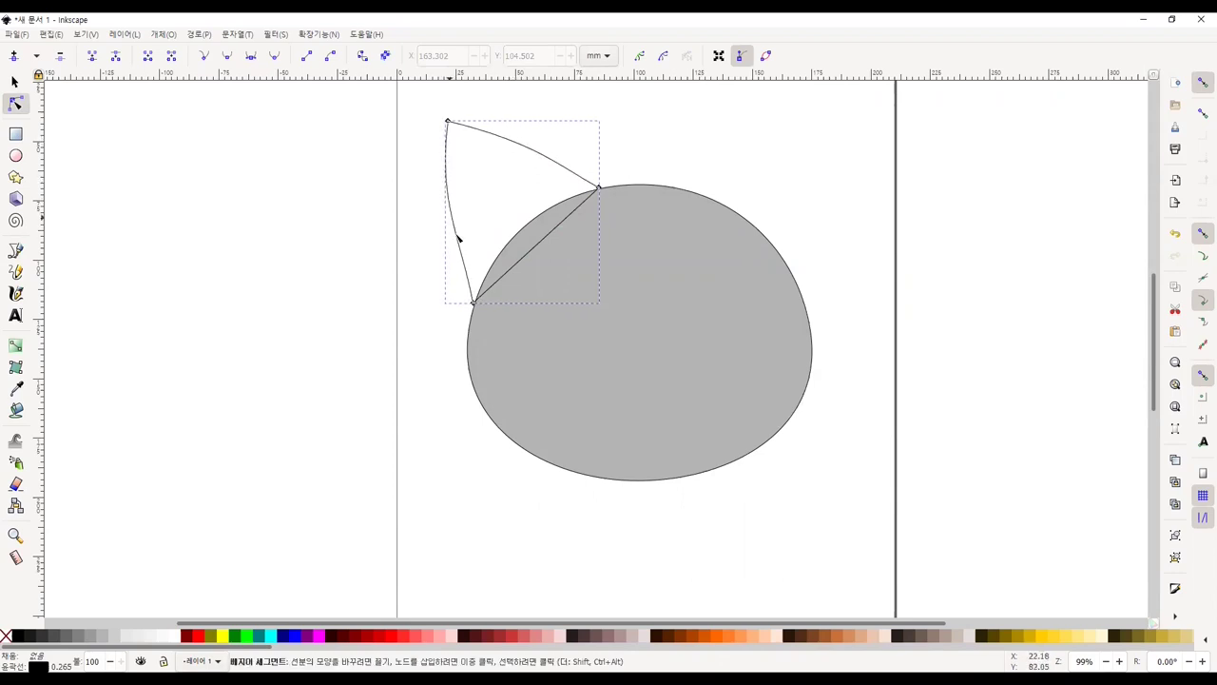
drag(557, 168, 558, 162)
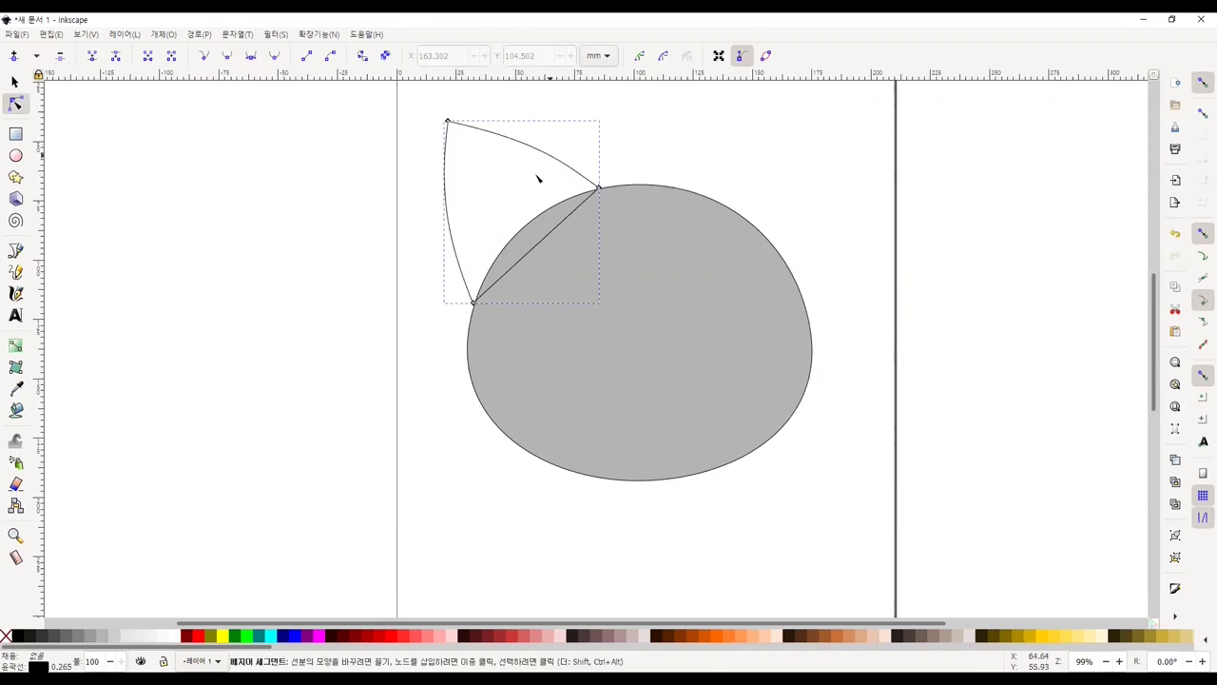
click(448, 121)
drag(544, 146, 543, 136)
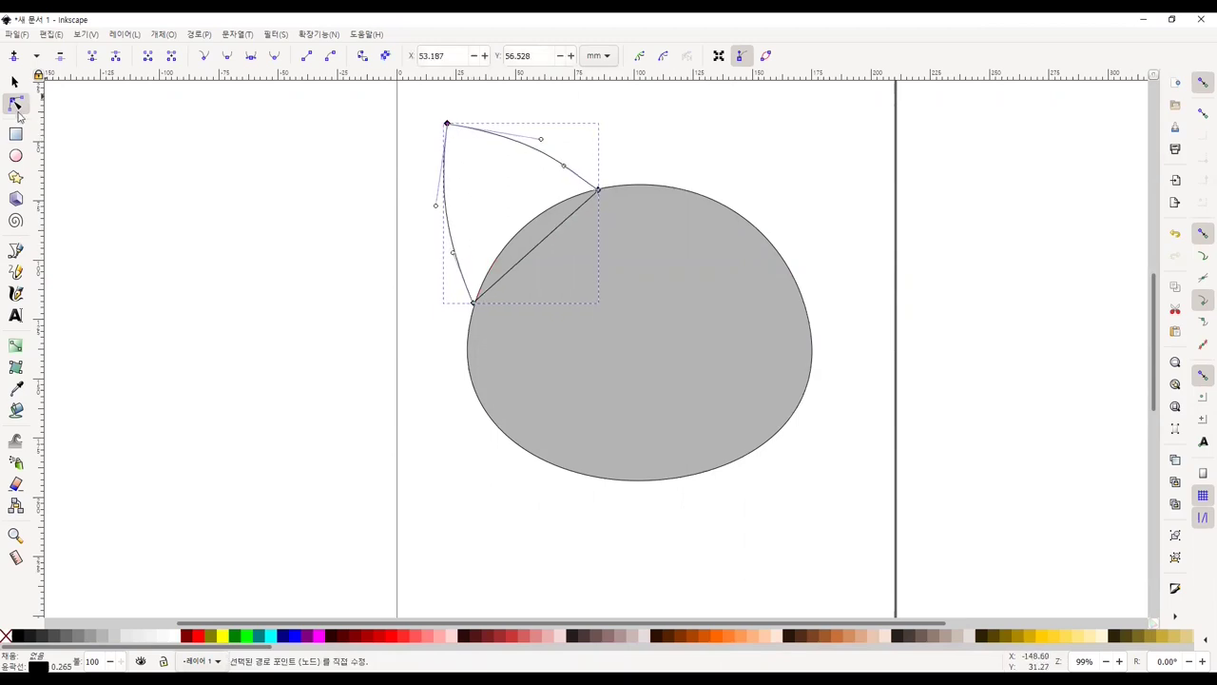
key(s)
drag(450, 136, 454, 137)
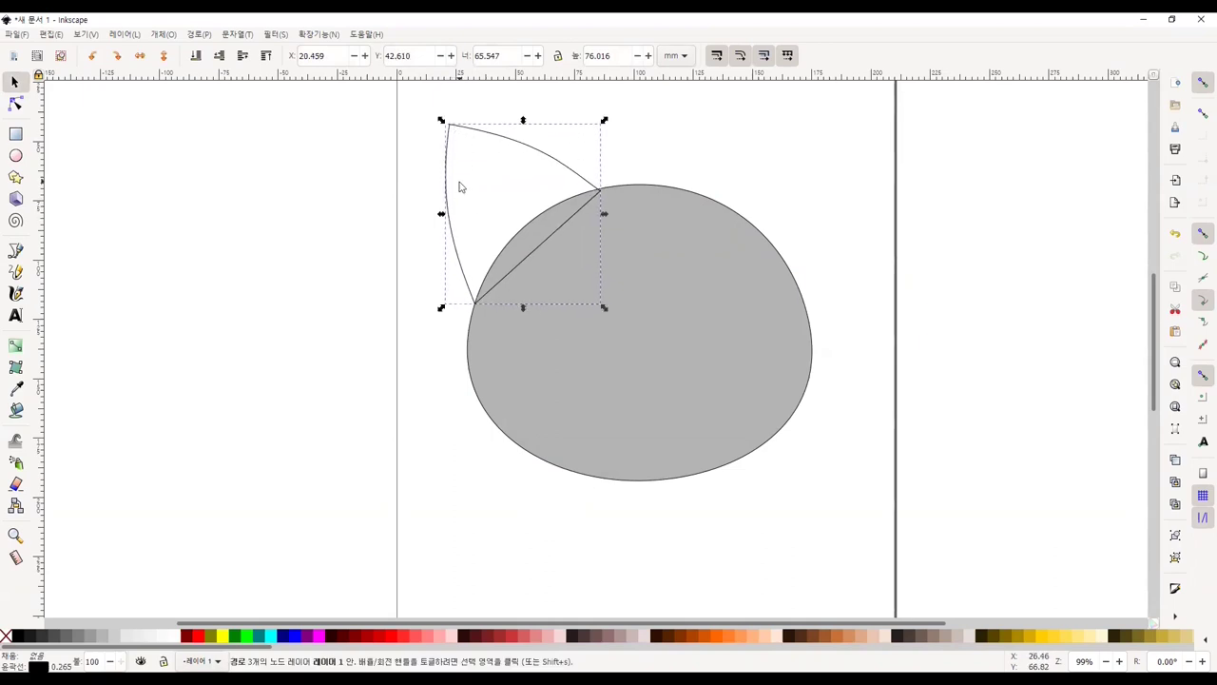
Paste a copy of the ear, flip it horizontally, and place it on the head's upper right
key(ctrl+v)
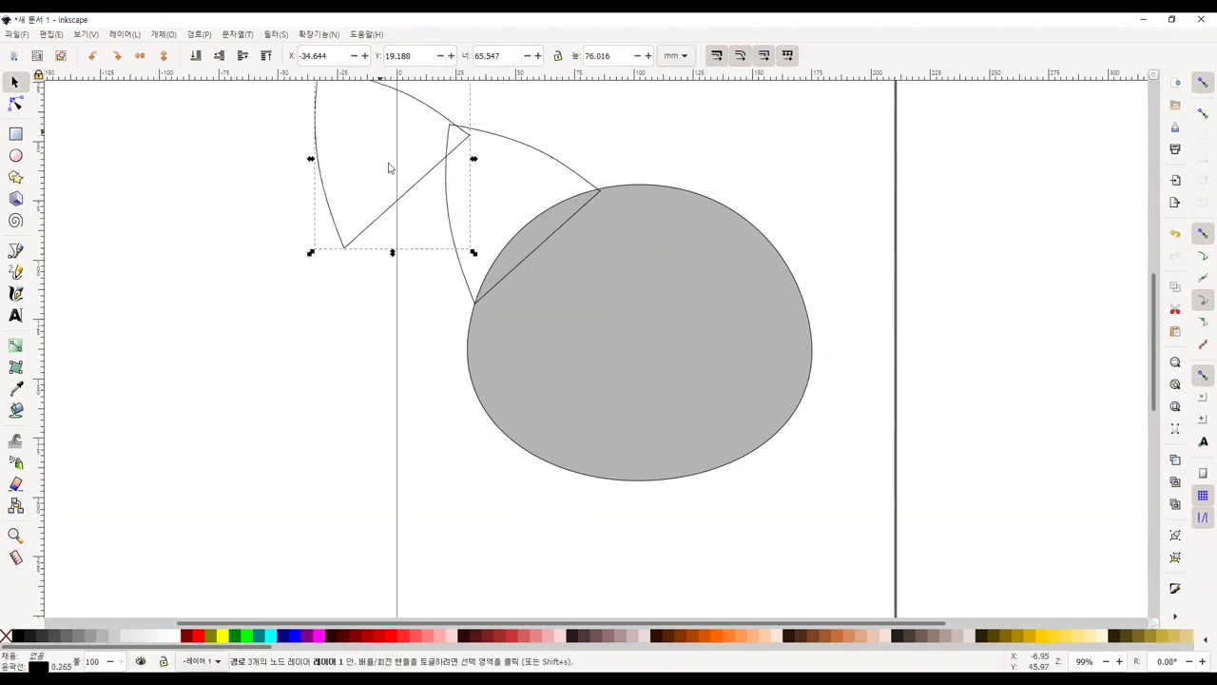
scroll(388, 168, up, 1)
drag(474, 216, 158, 211)
drag(244, 144, 767, 215)
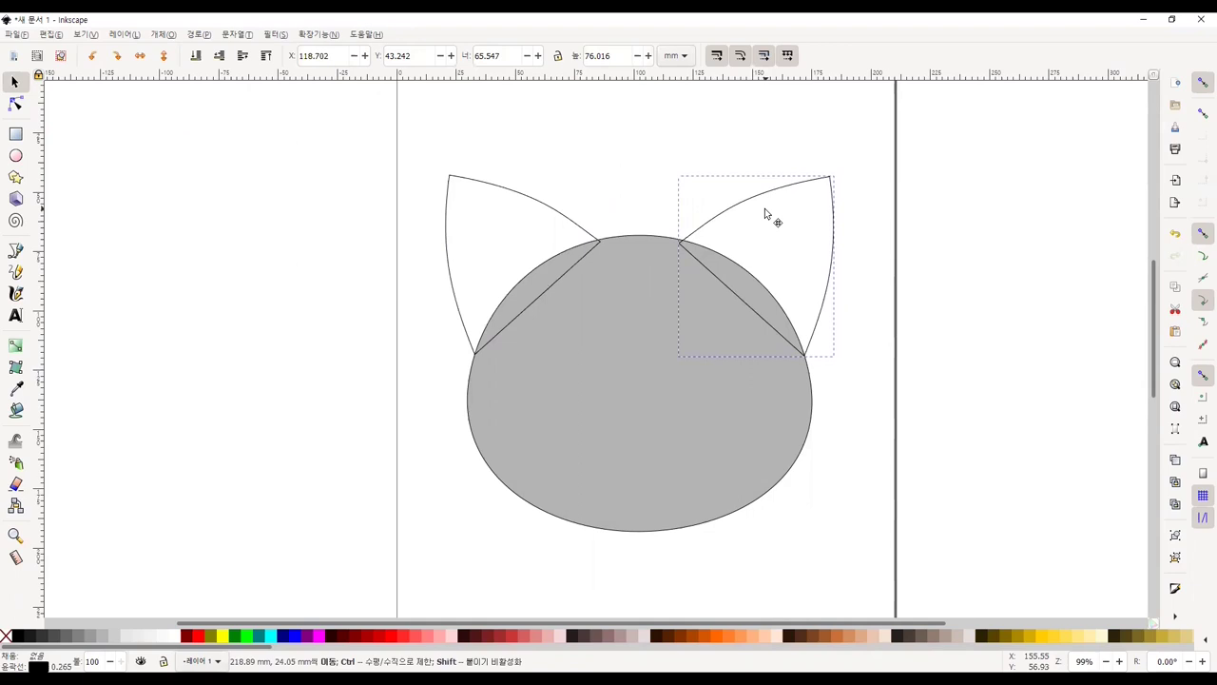
drag(765, 215, 765, 215)
click(517, 228)
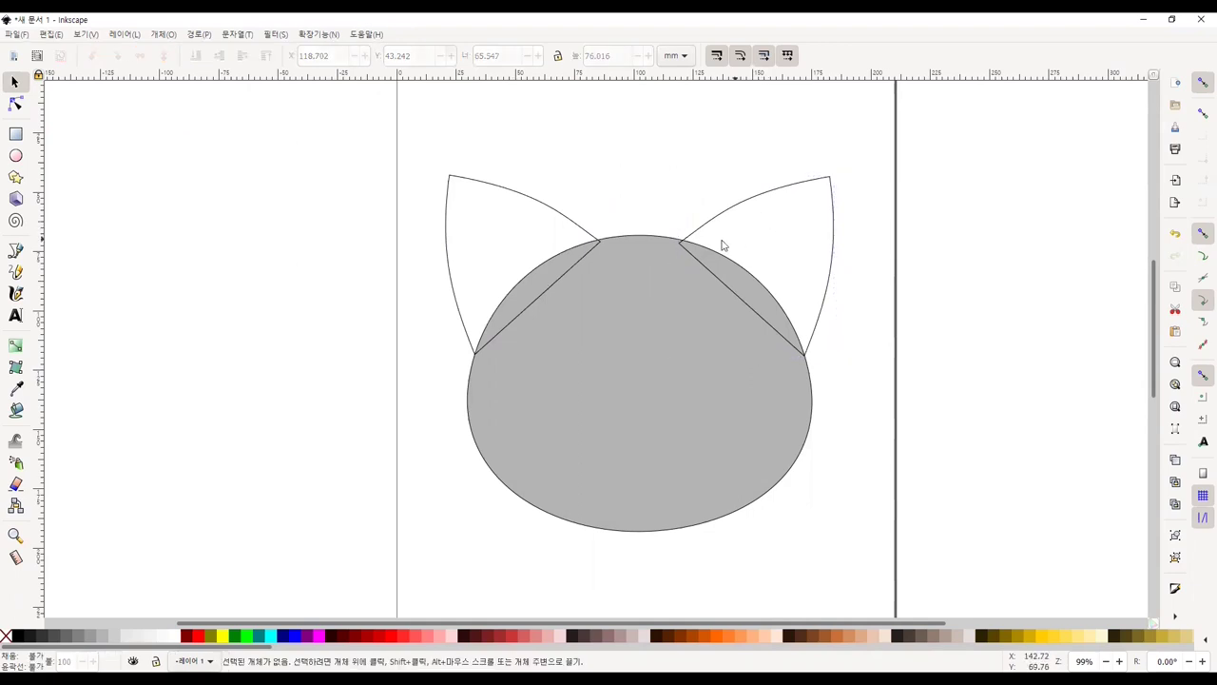
click(706, 229)
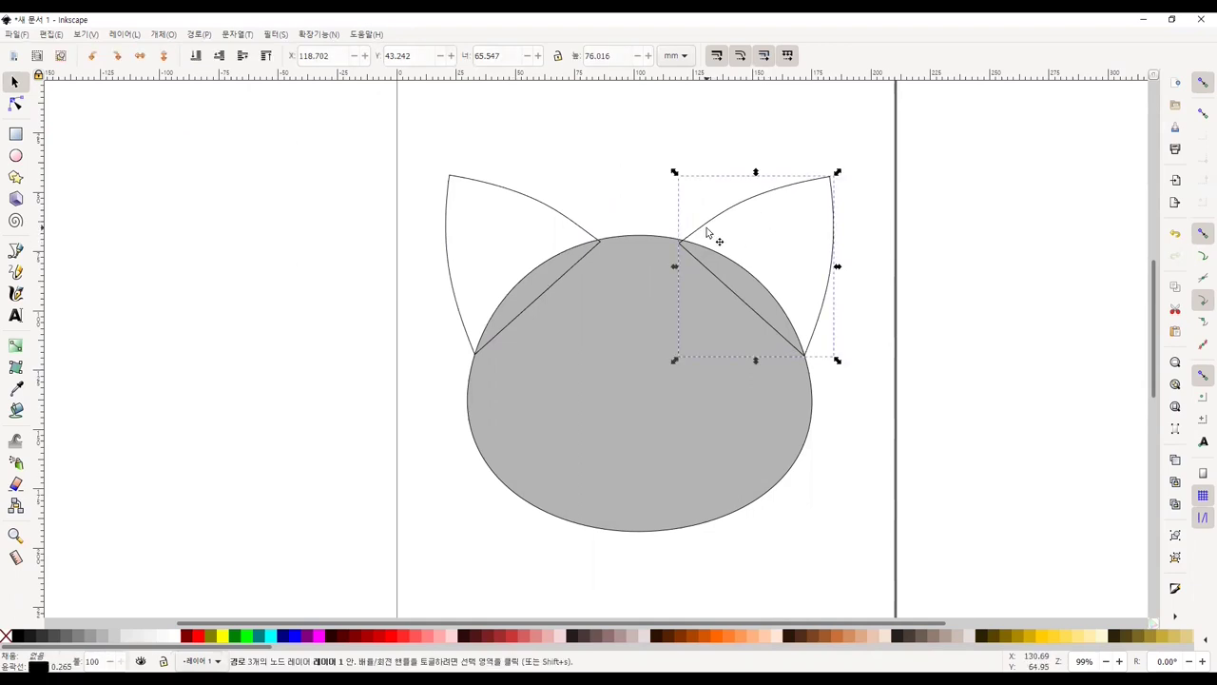
Select both ears and the head and unite them into one 163.791 × 150.493 mm path
shift+click(608, 272)
shift+click(519, 197)
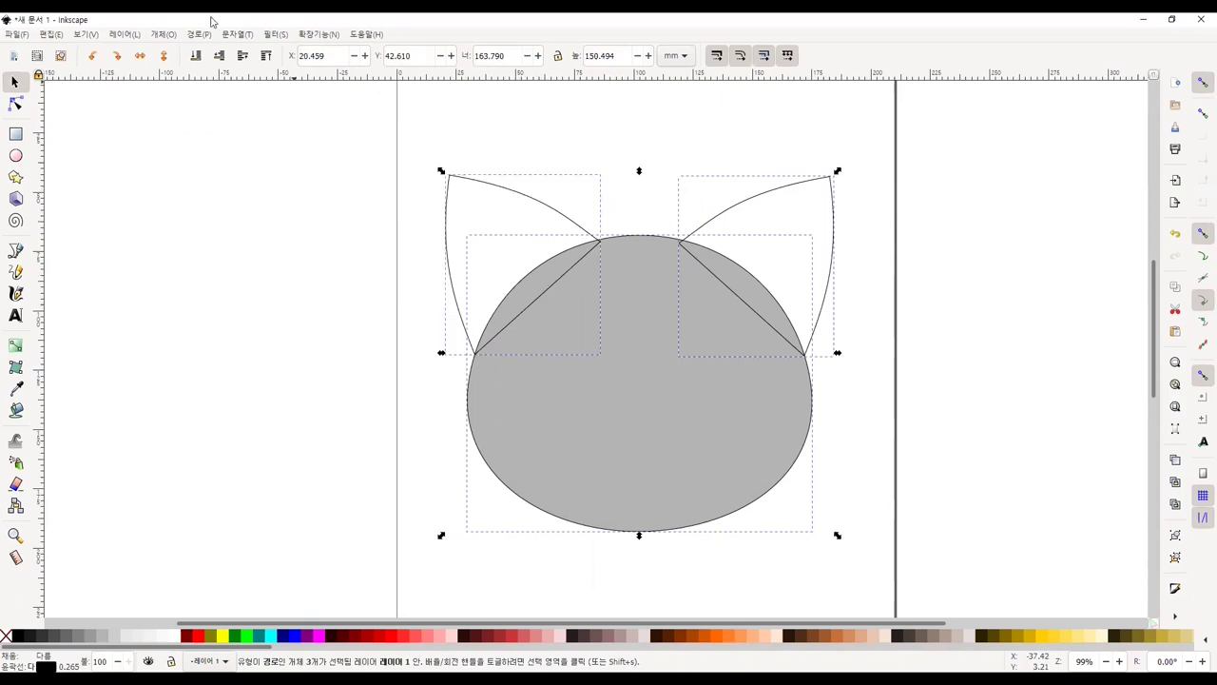
click(163, 34)
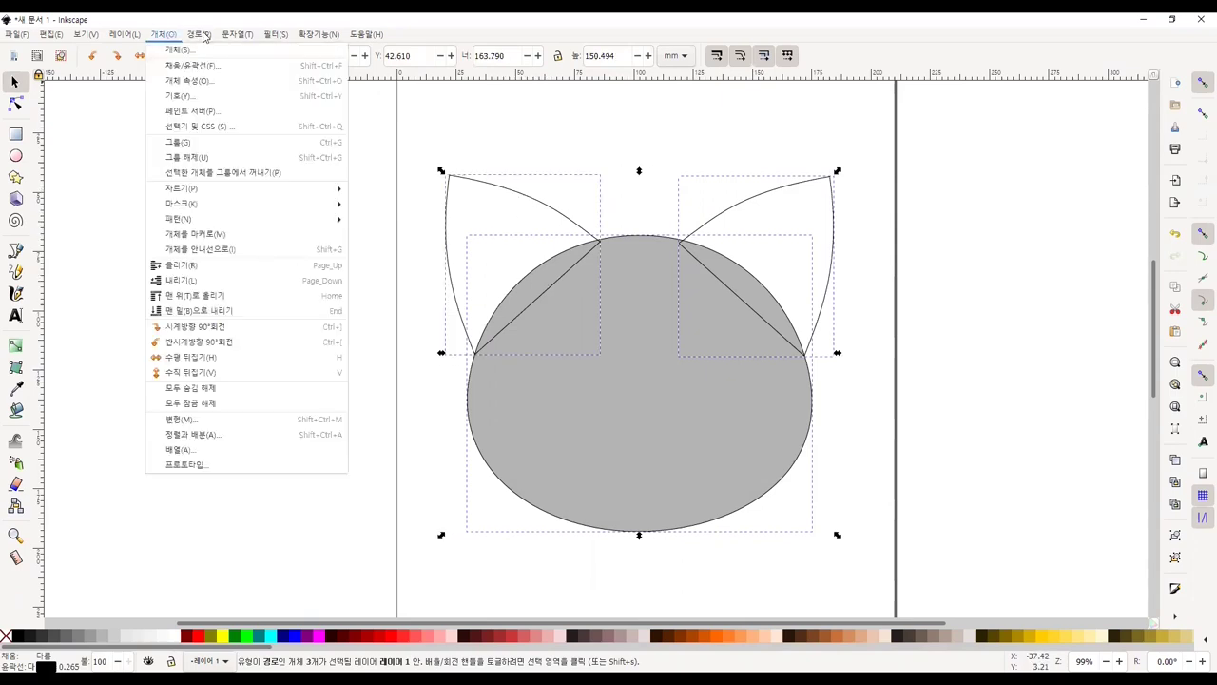
click(163, 34)
click(125, 34)
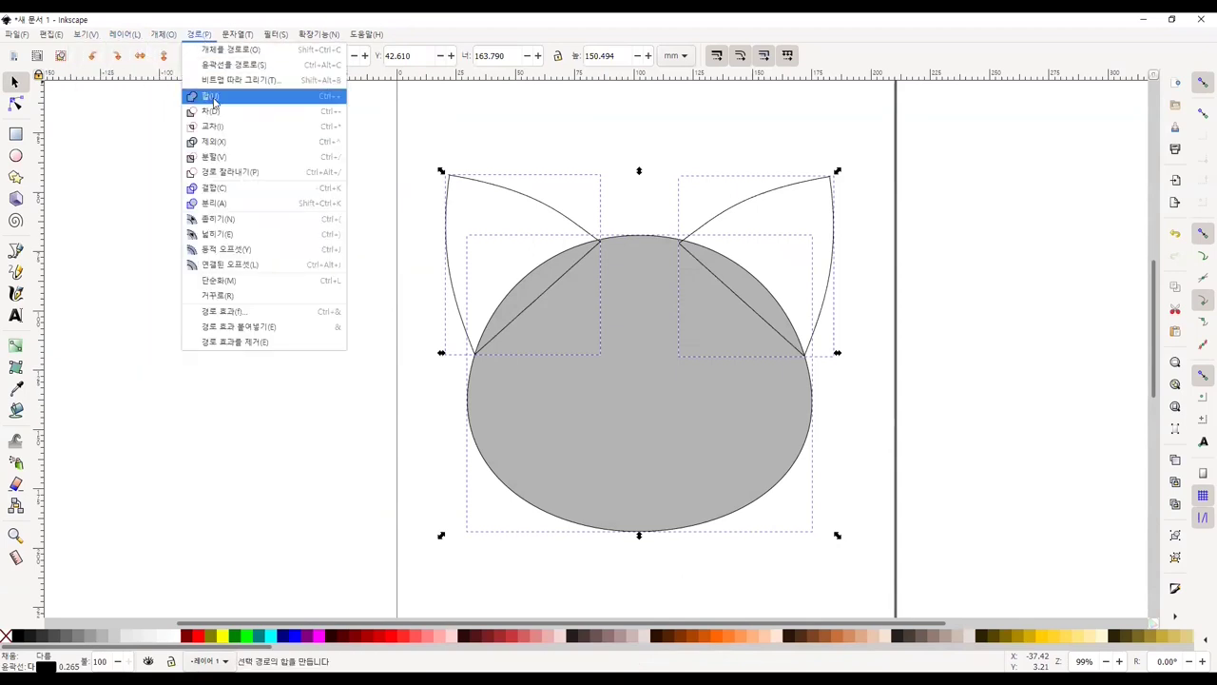
click(281, 100)
click(358, 261)
click(475, 272)
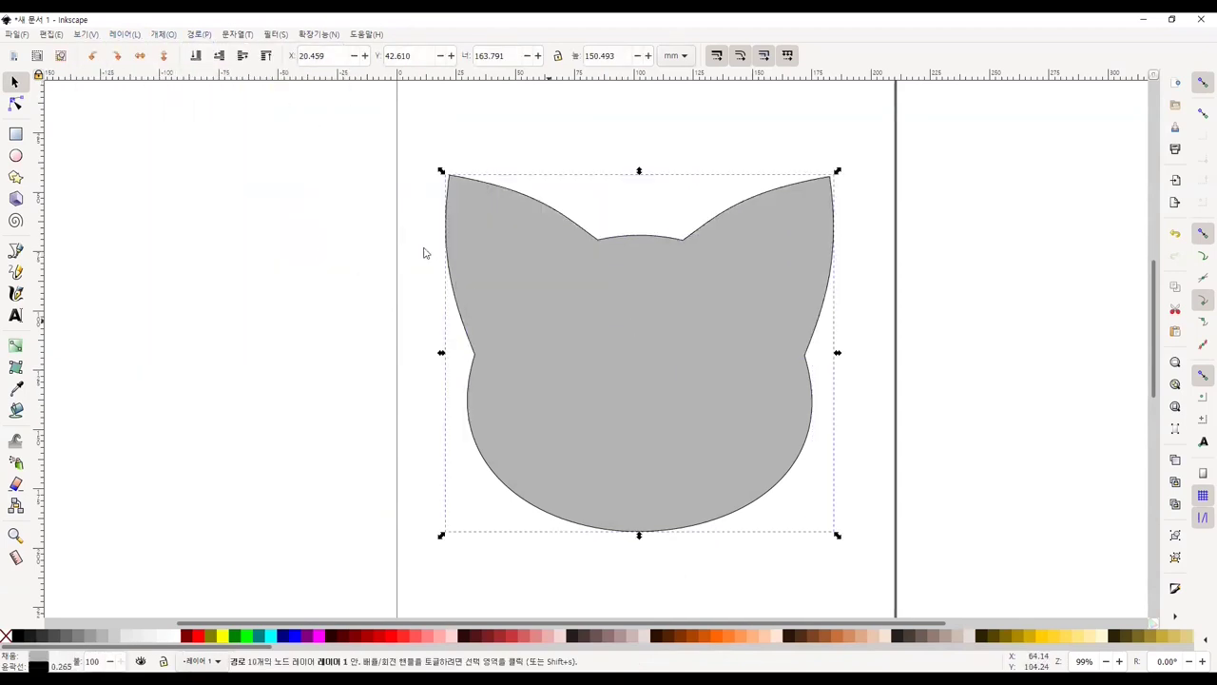
key(n)
scroll(391, 288, up, 1)
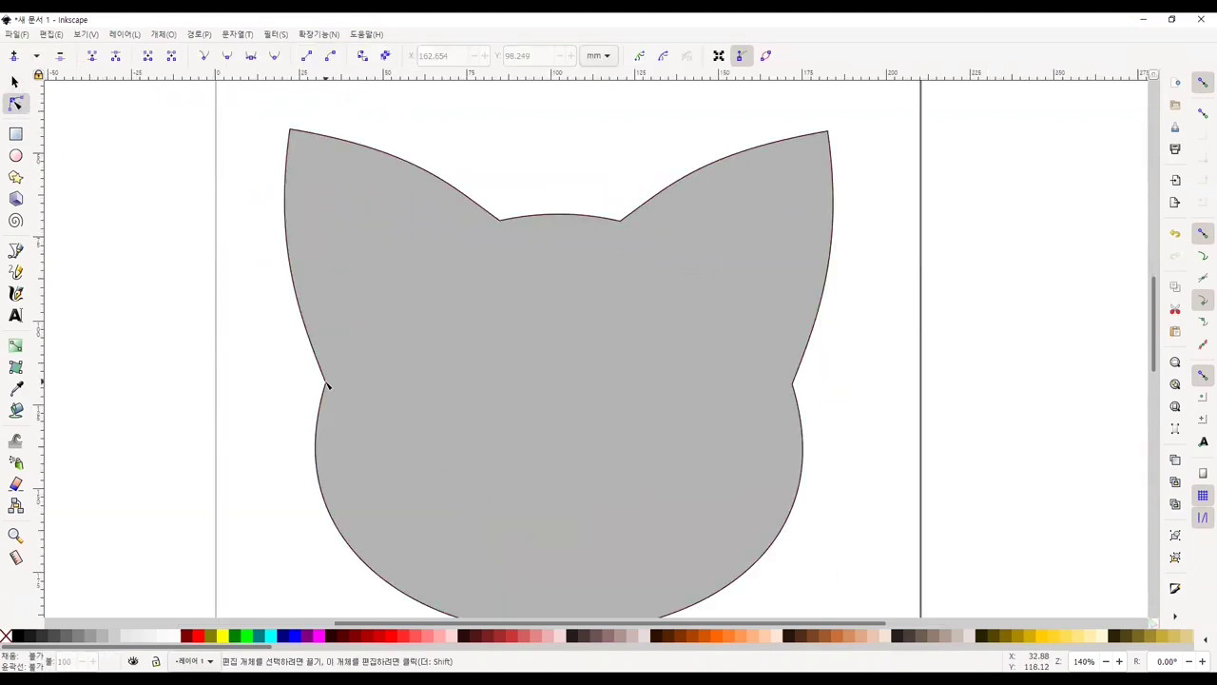
Draw a three-point line inside the left ear and bend both its segments into arcs
key(b)
click(325, 383)
click(414, 260)
double_click(304, 148)
key(n)
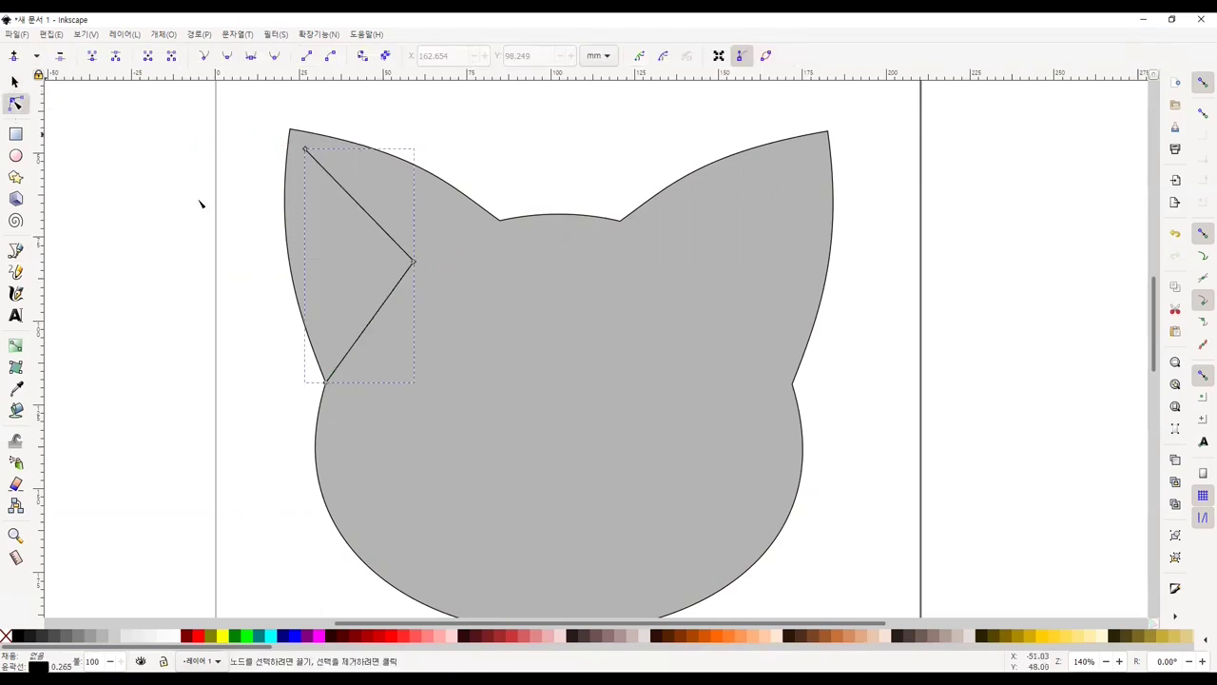
mouse_move(396, 285)
mouse_down()
mouse_move(369, 309)
mouse_move(378, 299)
mouse_up()
click(364, 276)
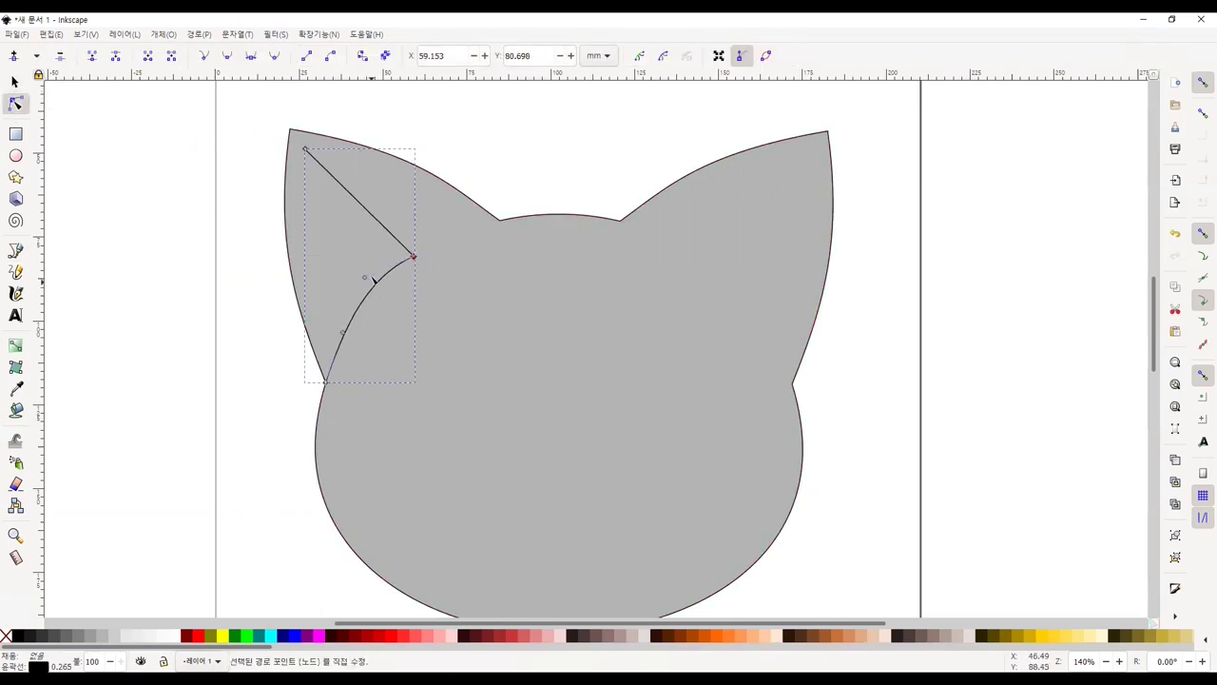
drag(381, 222, 388, 209)
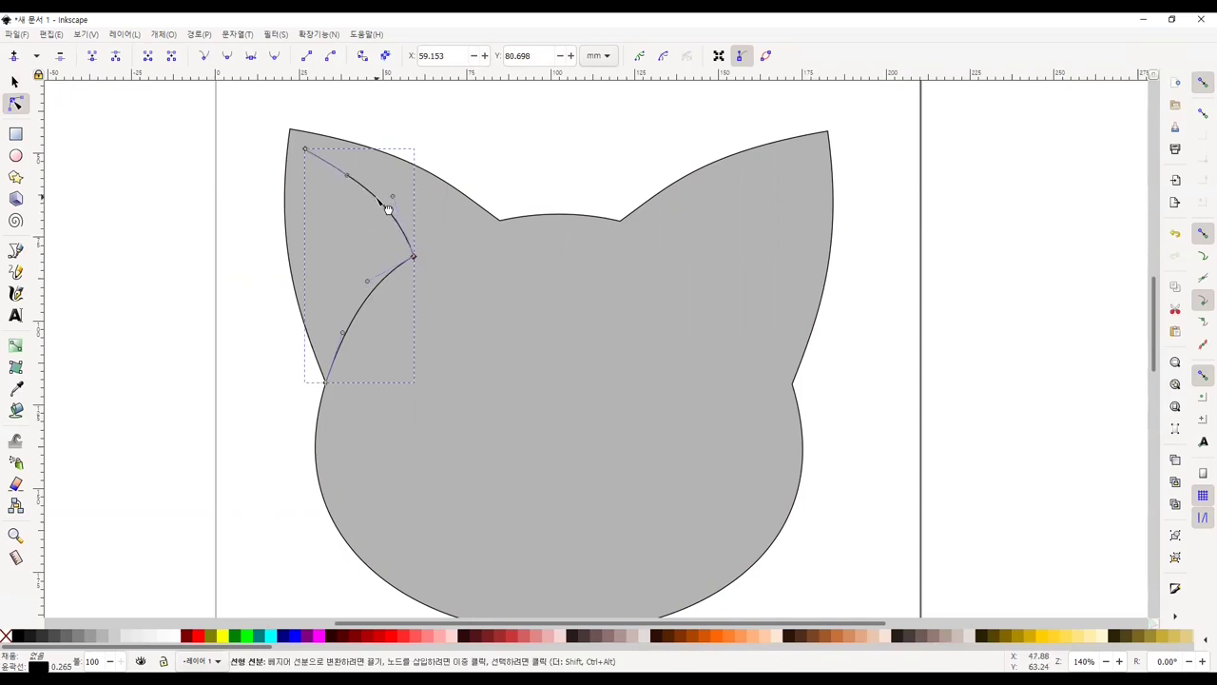
click(326, 159)
click(228, 336)
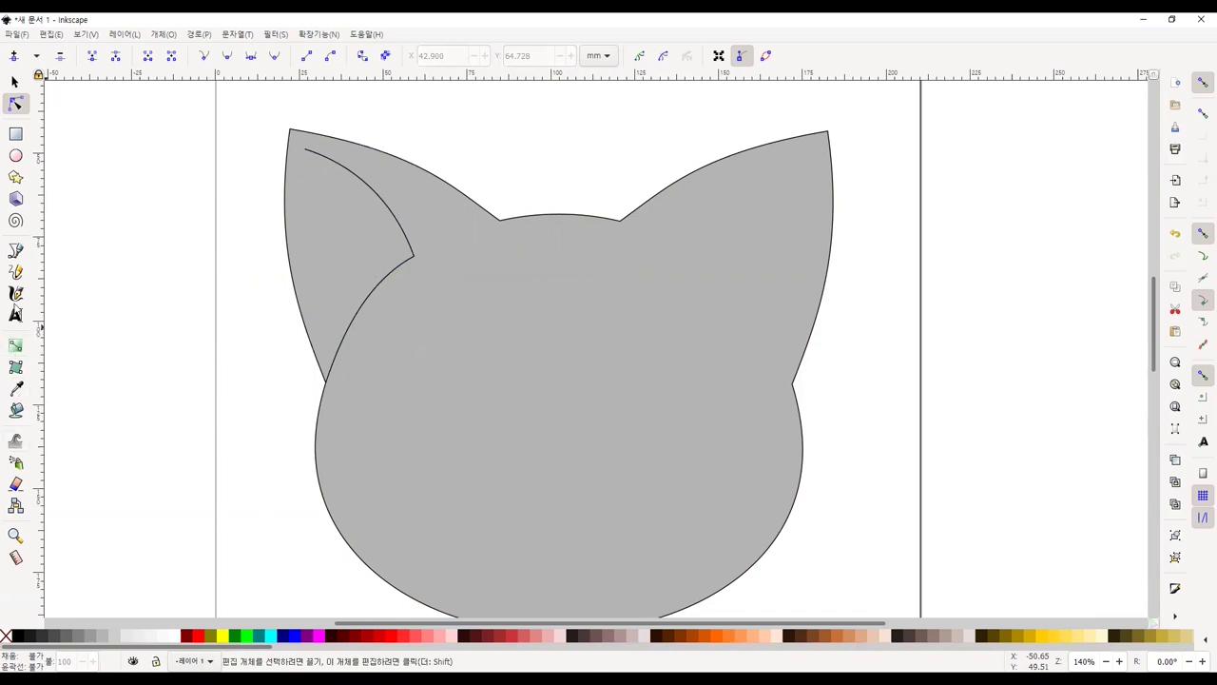
Draw a line from the inner ear tip to the ear's lower edge and curve it leftward
click(15, 250)
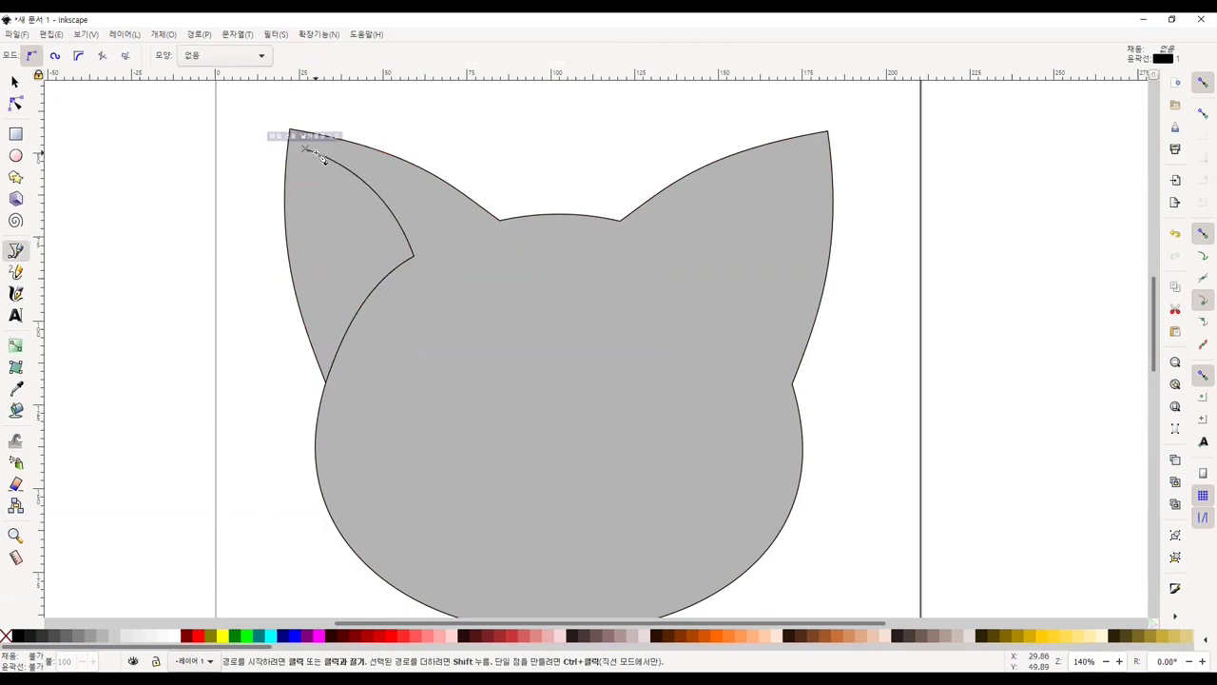
click(304, 150)
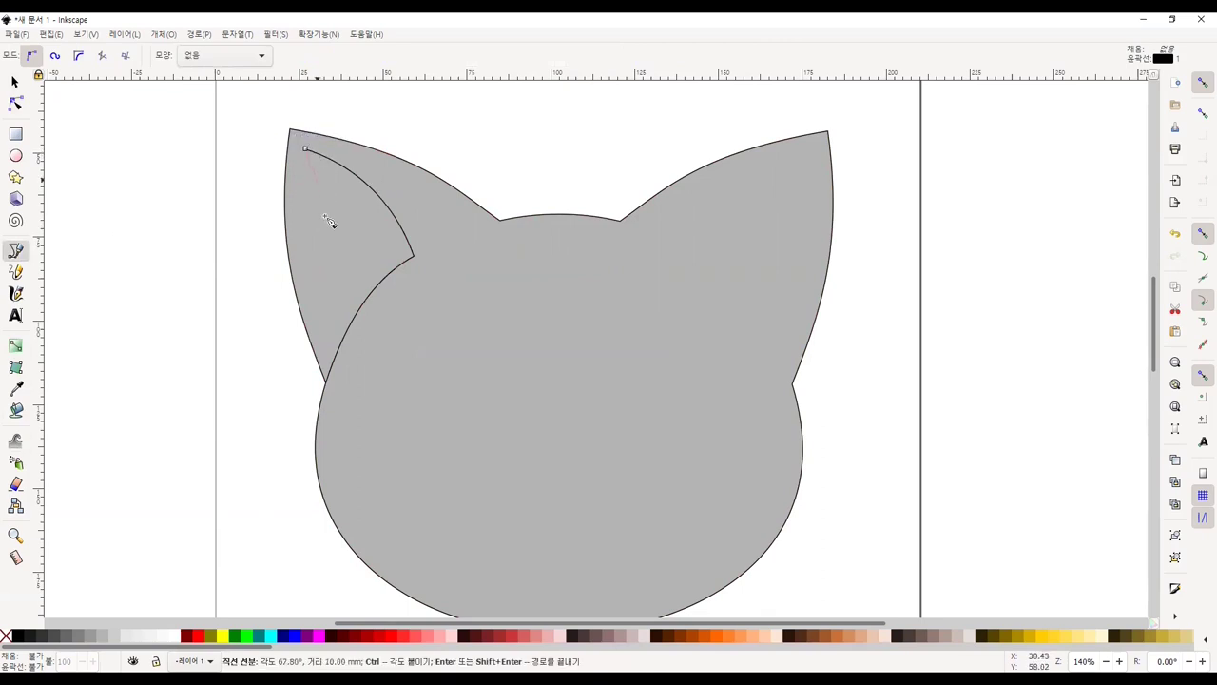
click(337, 355)
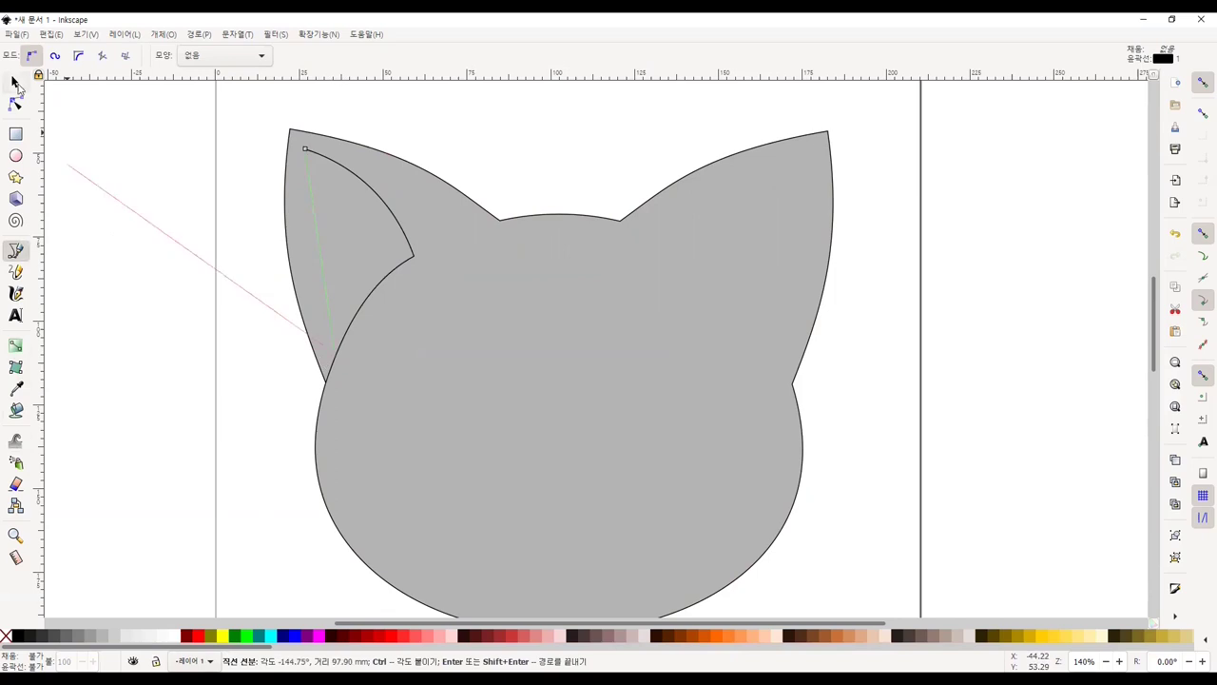
click(14, 82)
scroll(321, 367, up, 1)
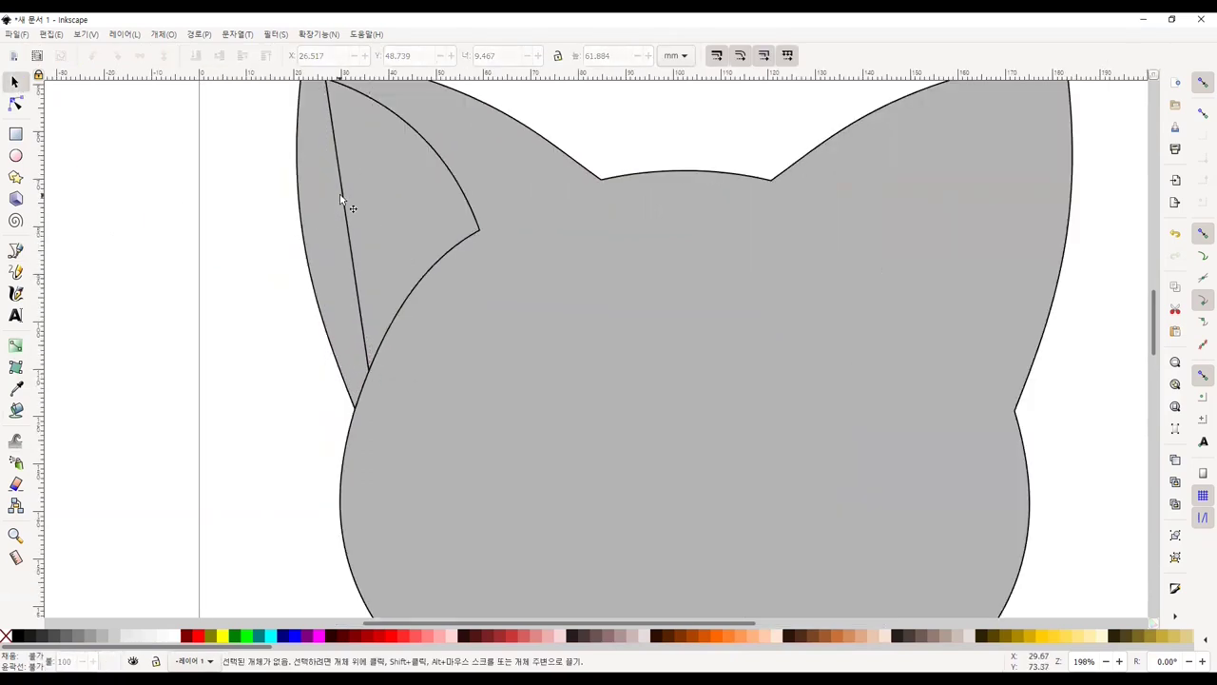
key(n)
drag(347, 209, 328, 222)
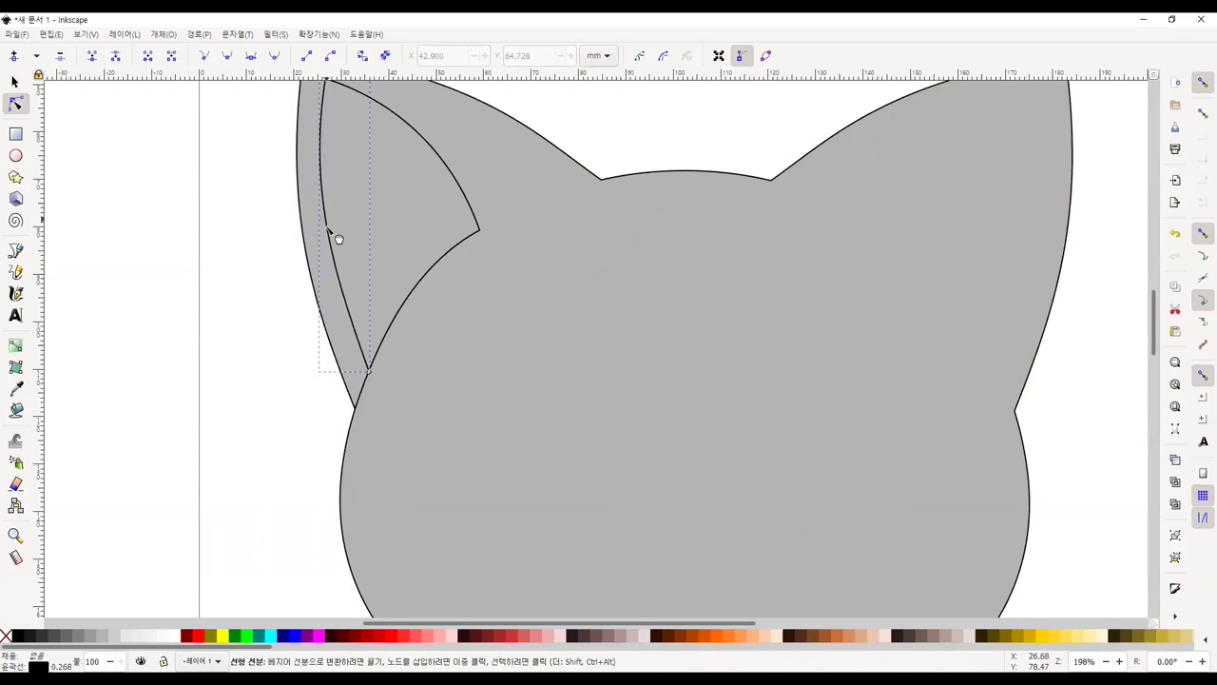
click(260, 263)
scroll(191, 228, up, 1)
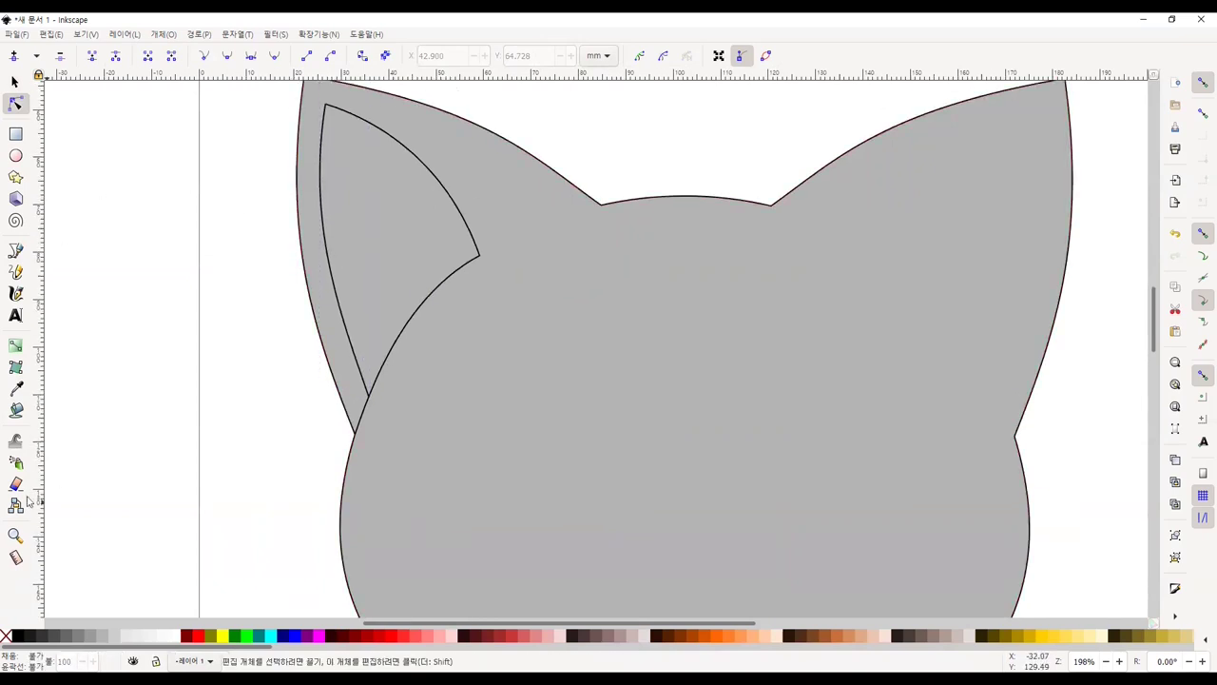
Fill the inner left ear with pink #FFAAAA and squeeze the pink shape narrower
click(16, 412)
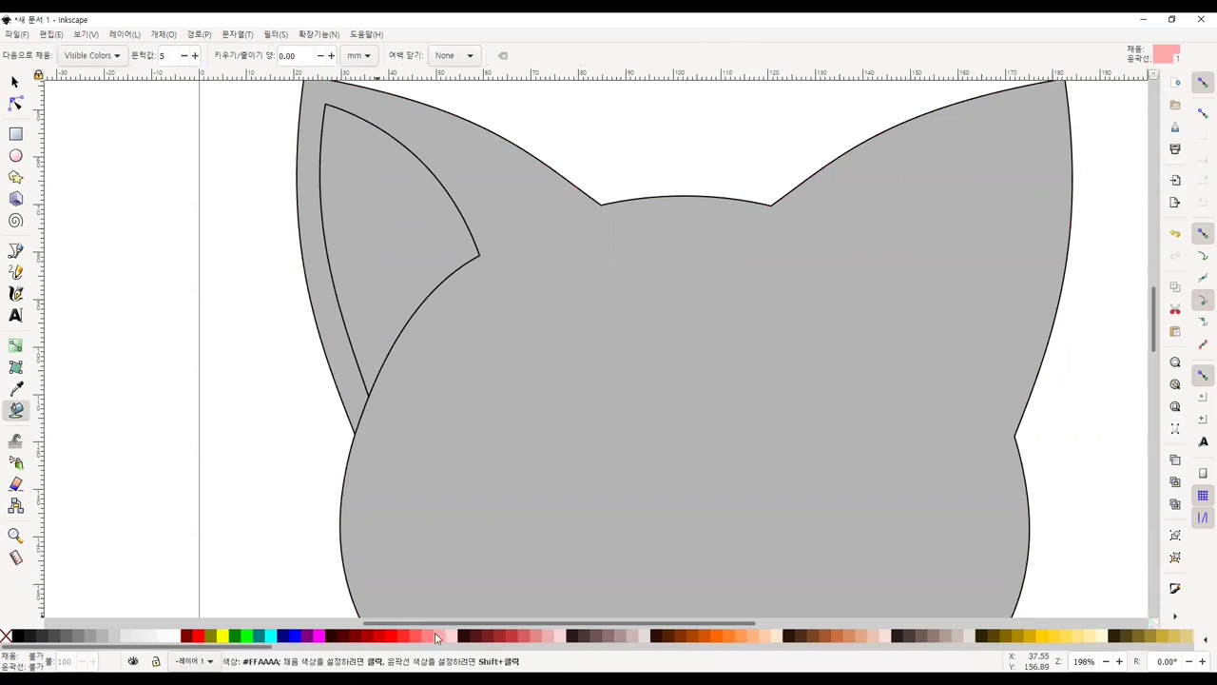
click(403, 271)
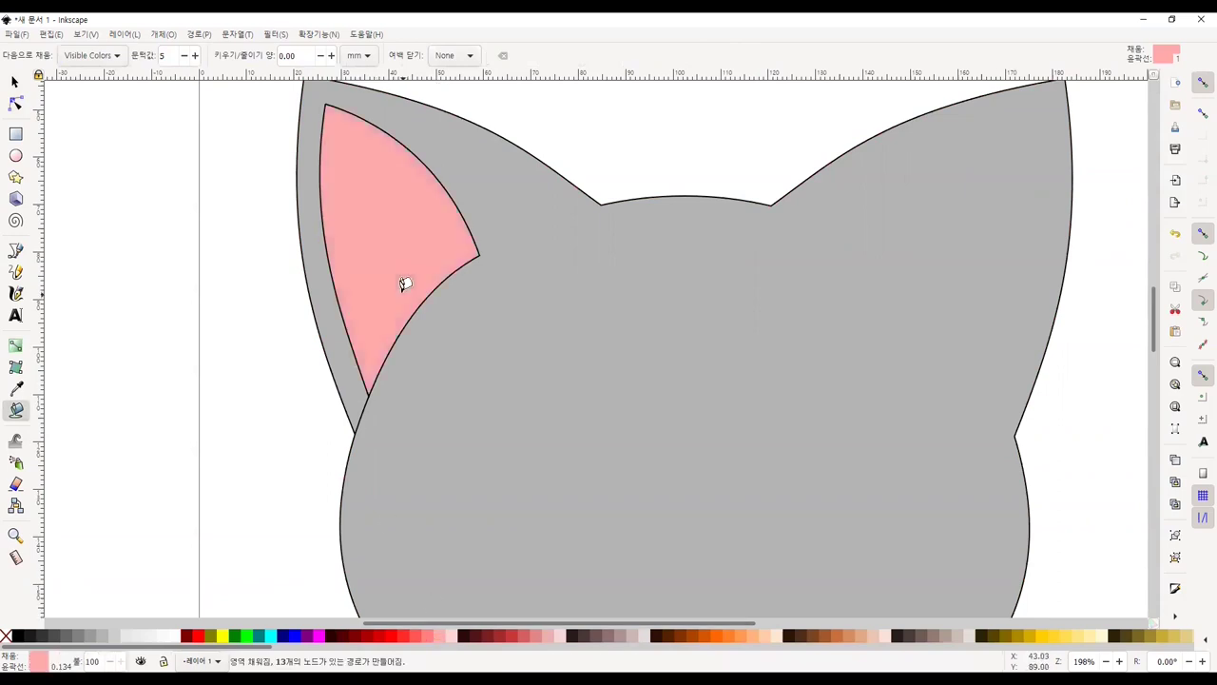
click(14, 84)
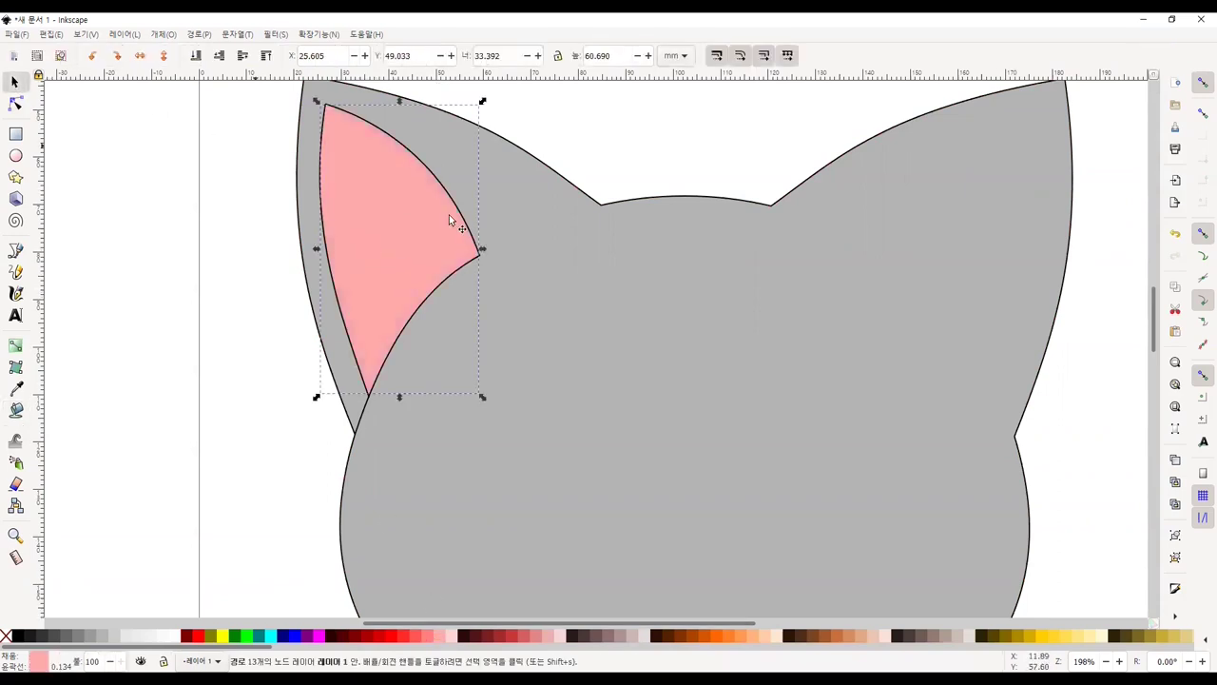
drag(315, 252, 402, 255)
Delete the stray curve inside the left ear and widen the pink inner ear back to the left
click(322, 231)
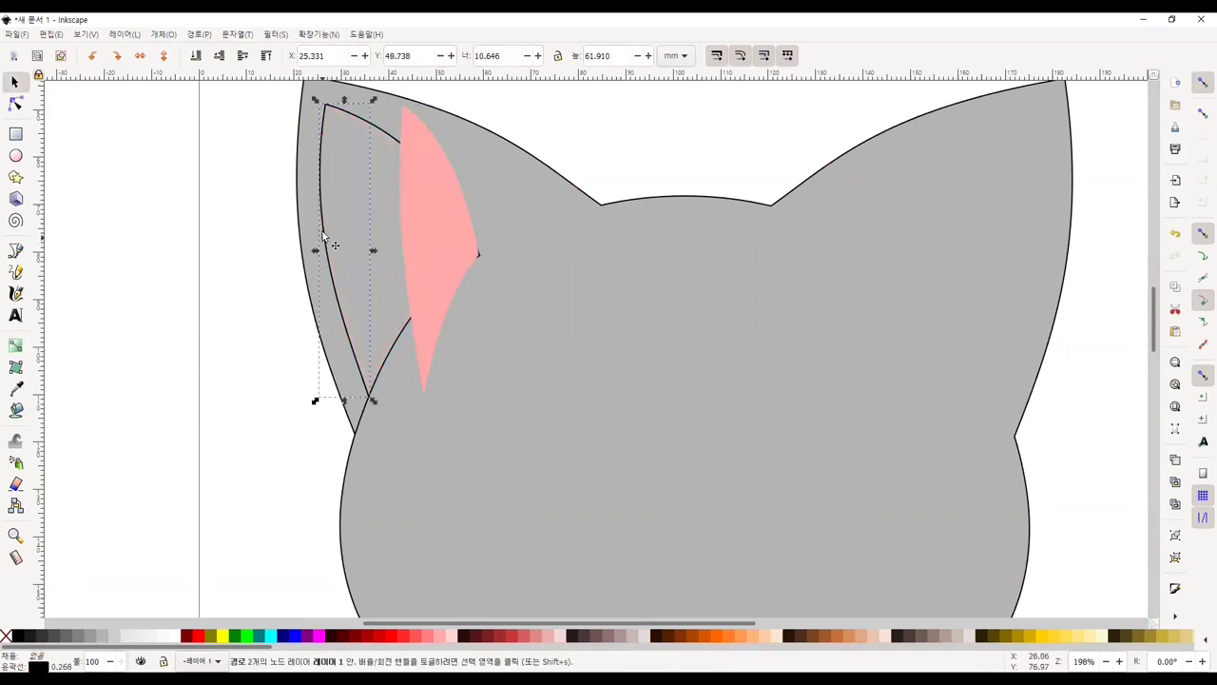
key(Delete)
click(431, 229)
drag(397, 252, 339, 255)
click(249, 249)
Place a horizontally mirrored copy of the pink inner ear inside the right ear
scroll(249, 249, up, 2)
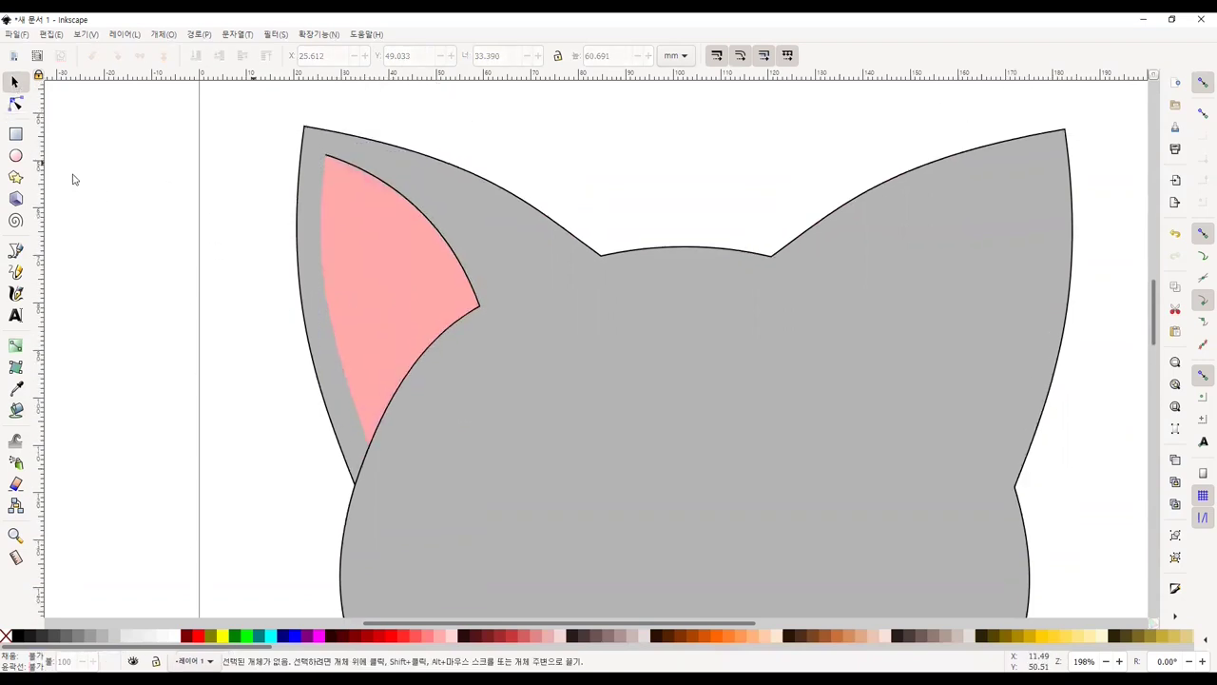
drag(249, 149, 483, 485)
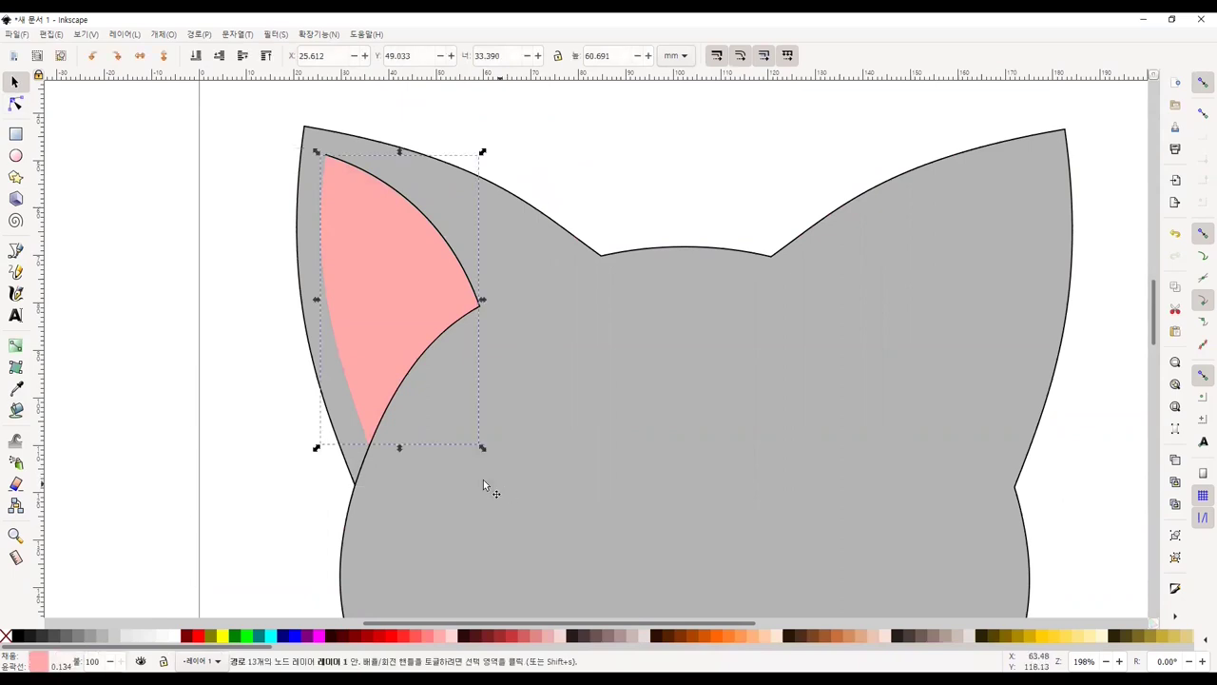
drag(228, 130, 581, 516)
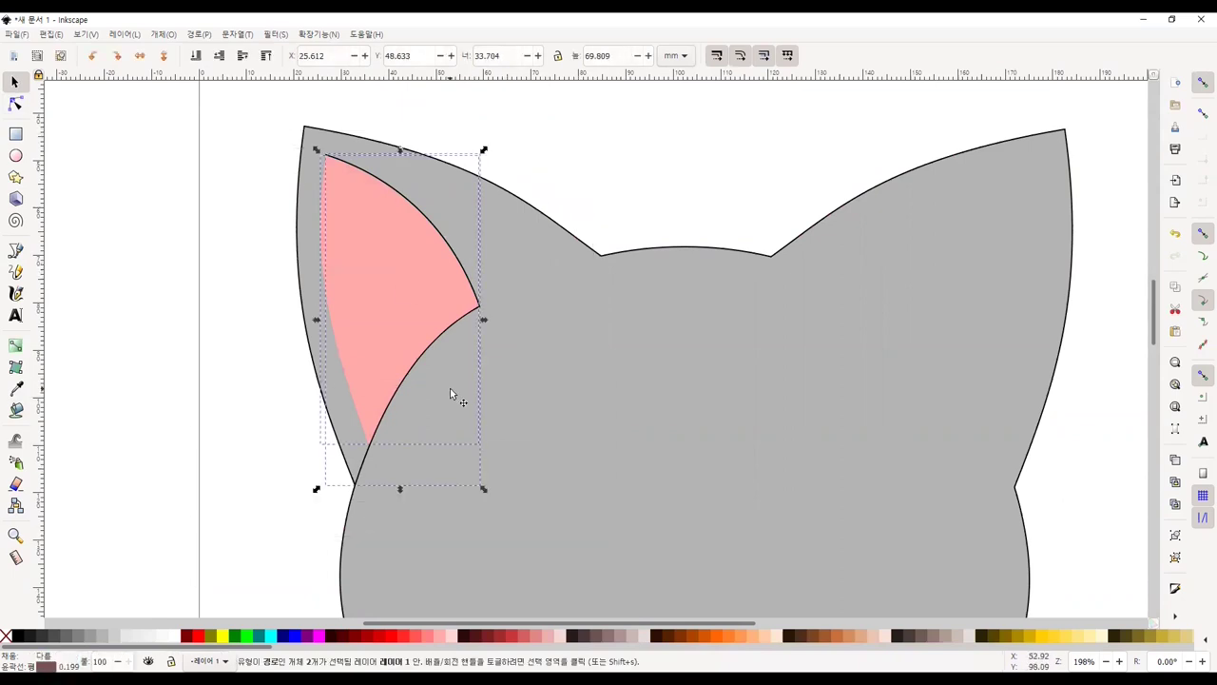
mouse_move(439, 277)
mouse_down()
mouse_move(502, 262)
mouse_move(253, 291)
mouse_move(238, 278)
mouse_up()
key(alt)
drag(220, 113, 910, 166)
click(728, 143)
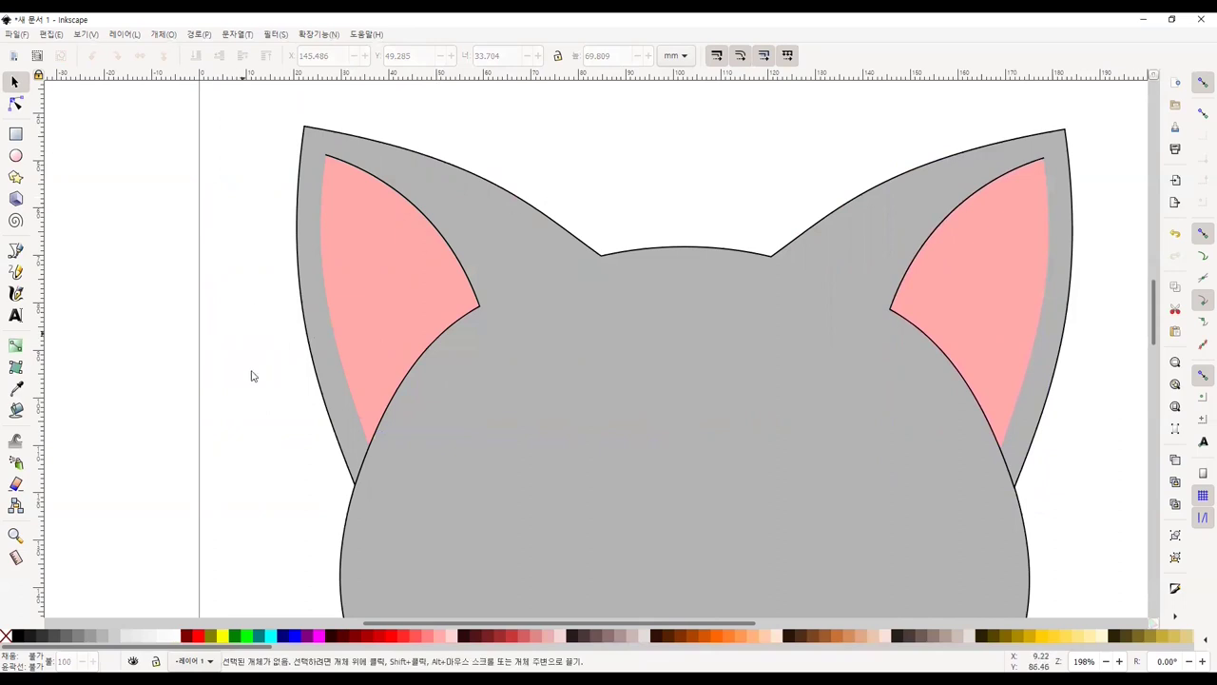
Turn on the page grid from the View menu
ctrl+scroll(252, 345, down, 2)
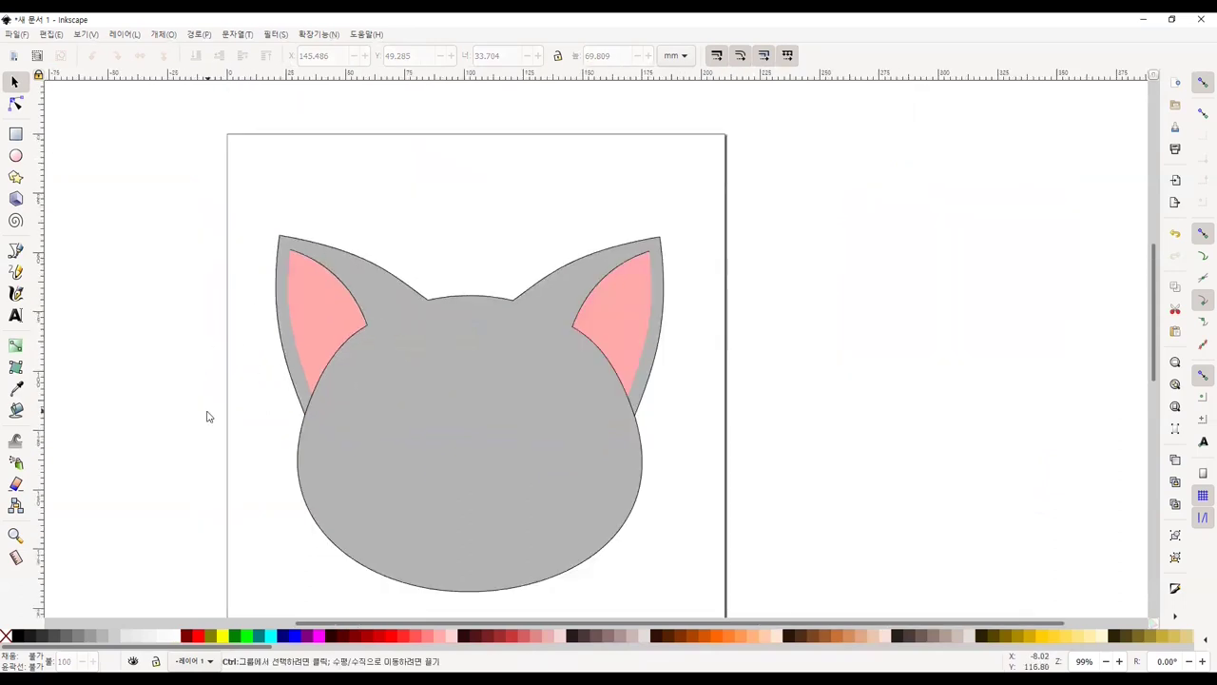
ctrl+scroll(204, 412, up, 1)
scroll(286, 377, down, 1)
scroll(280, 370, down, 1)
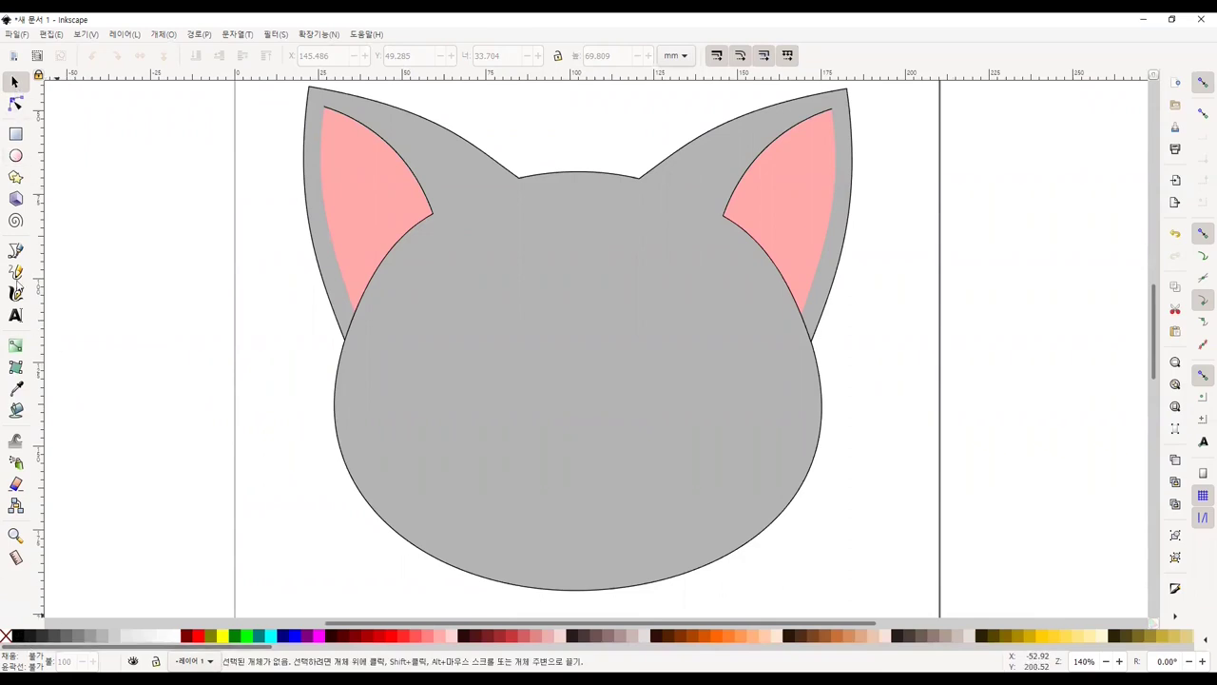
click(16, 251)
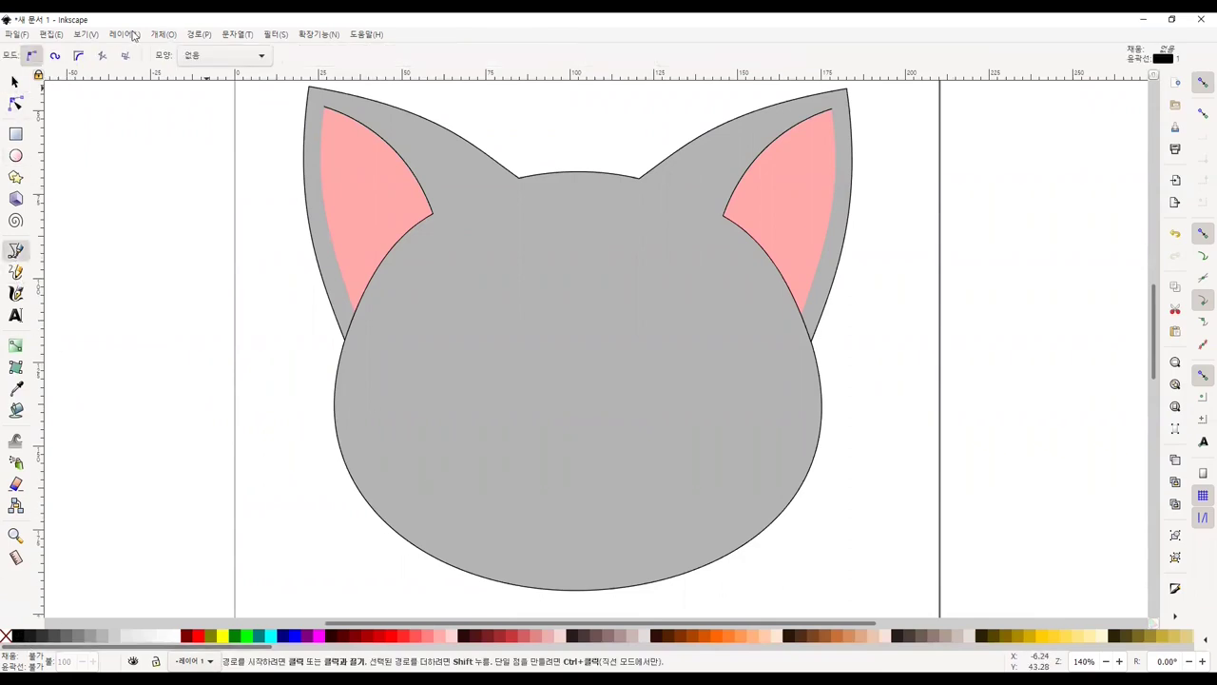
click(84, 36)
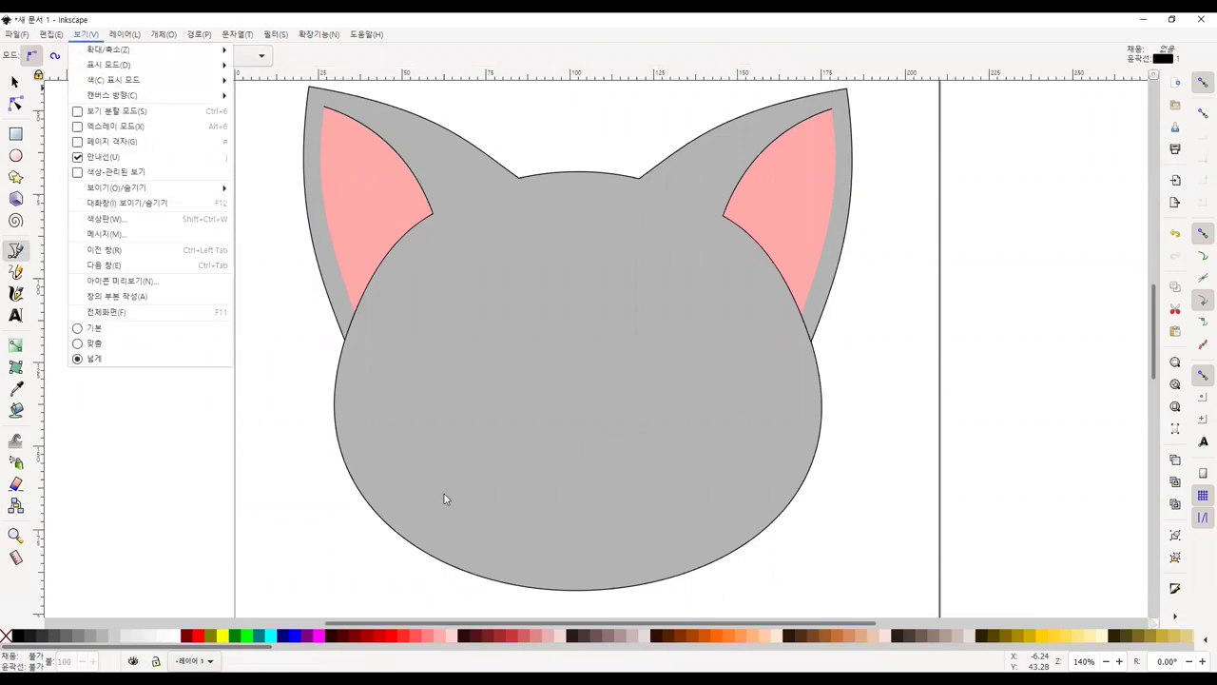
click(113, 142)
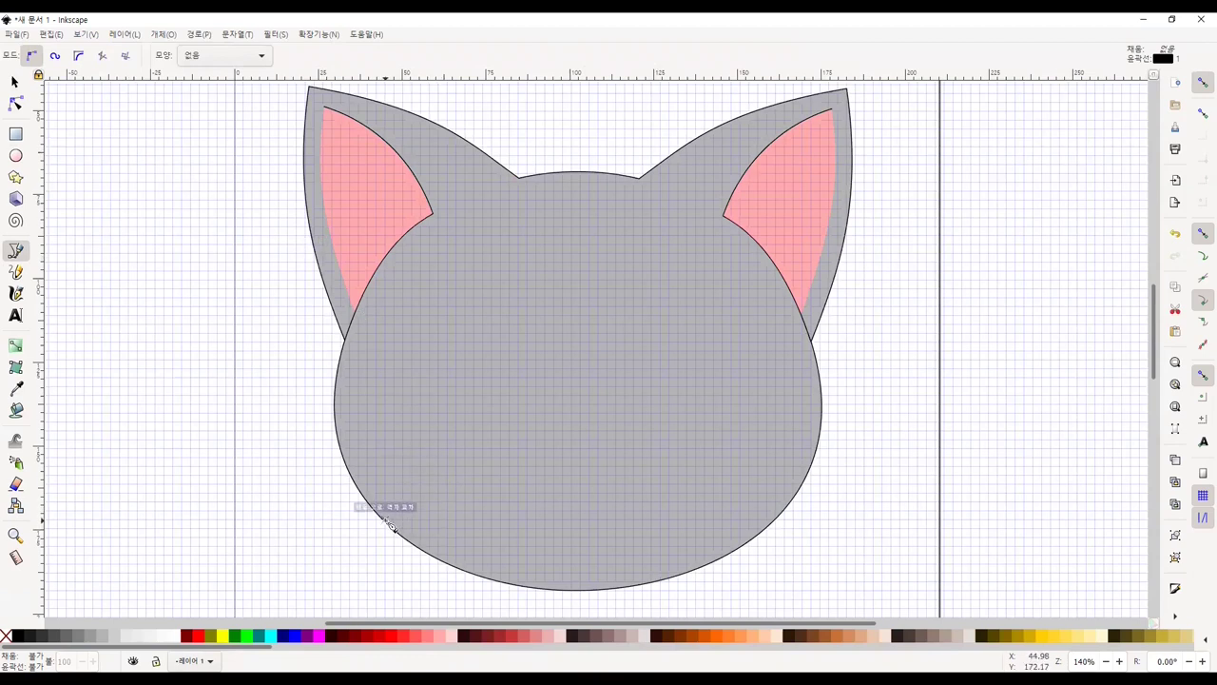
Draw an inverted-V line path across the lower face, its apex nudged right near the centre
click(385, 519)
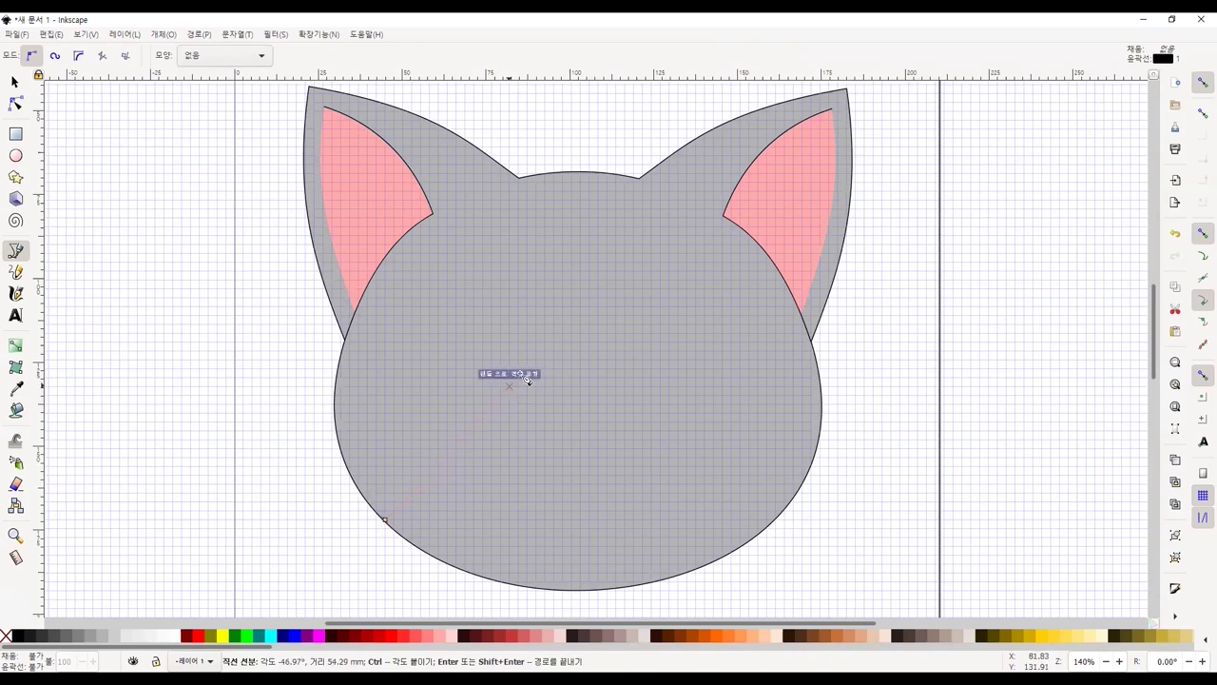
click(570, 281)
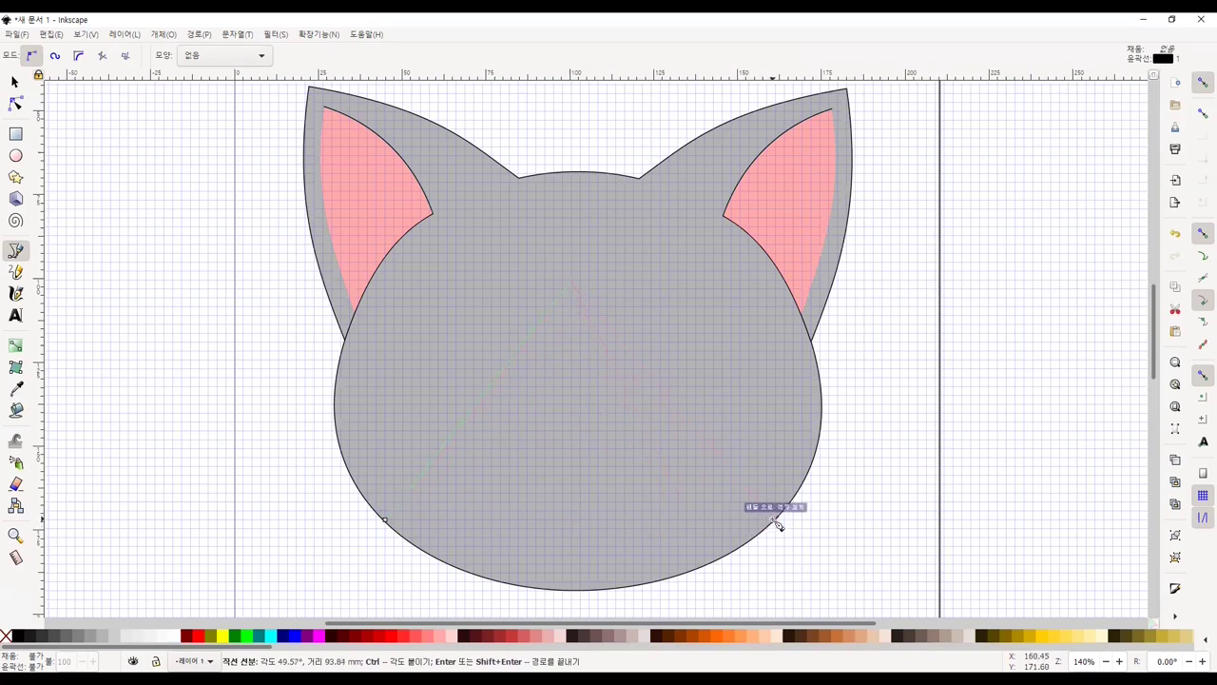
click(777, 524)
key(s)
key(n)
drag(574, 283, 583, 283)
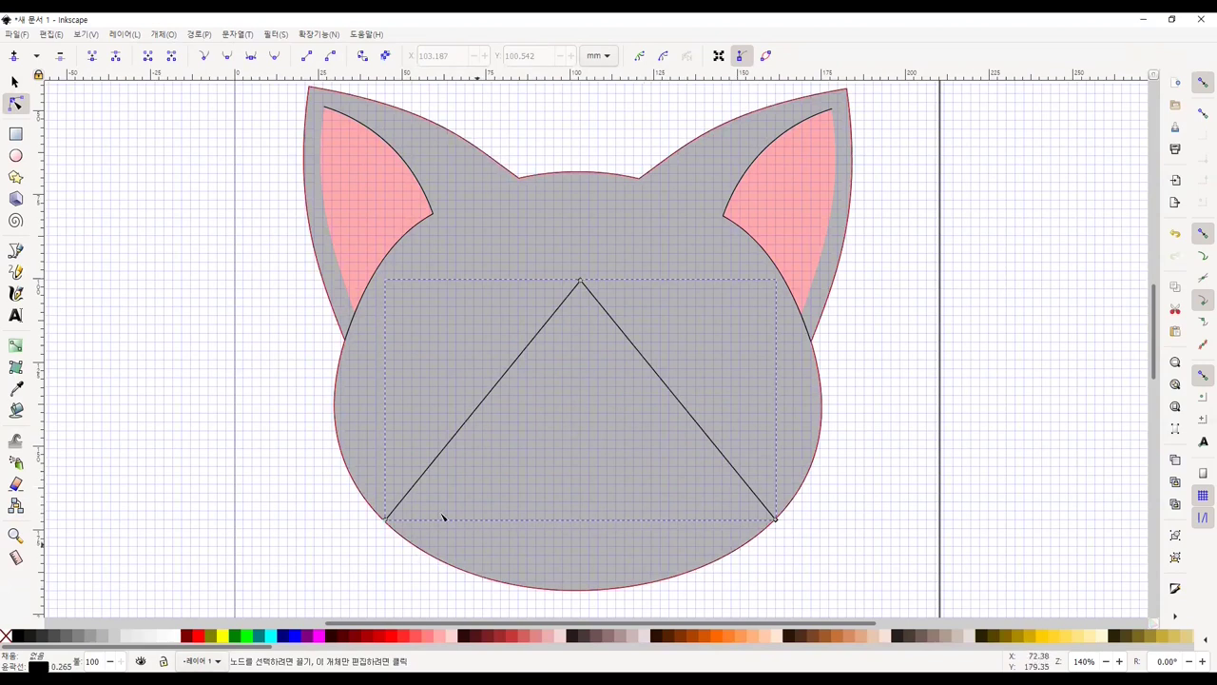
Hide the page grid again
click(124, 35)
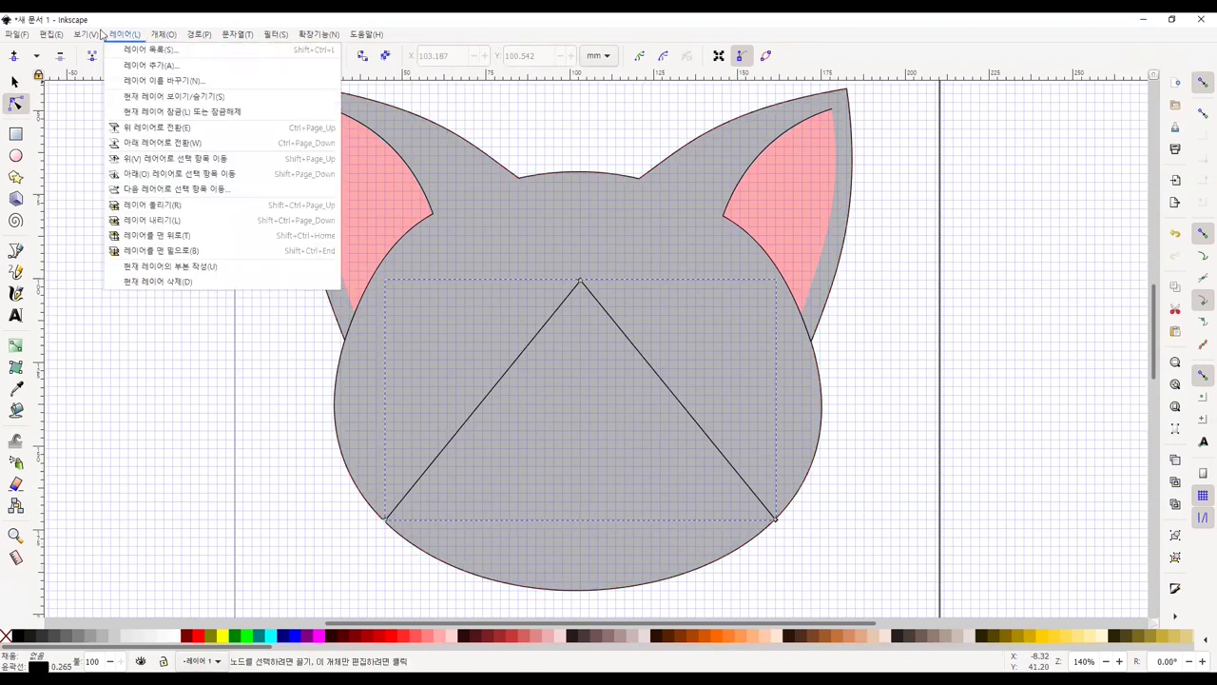
click(111, 141)
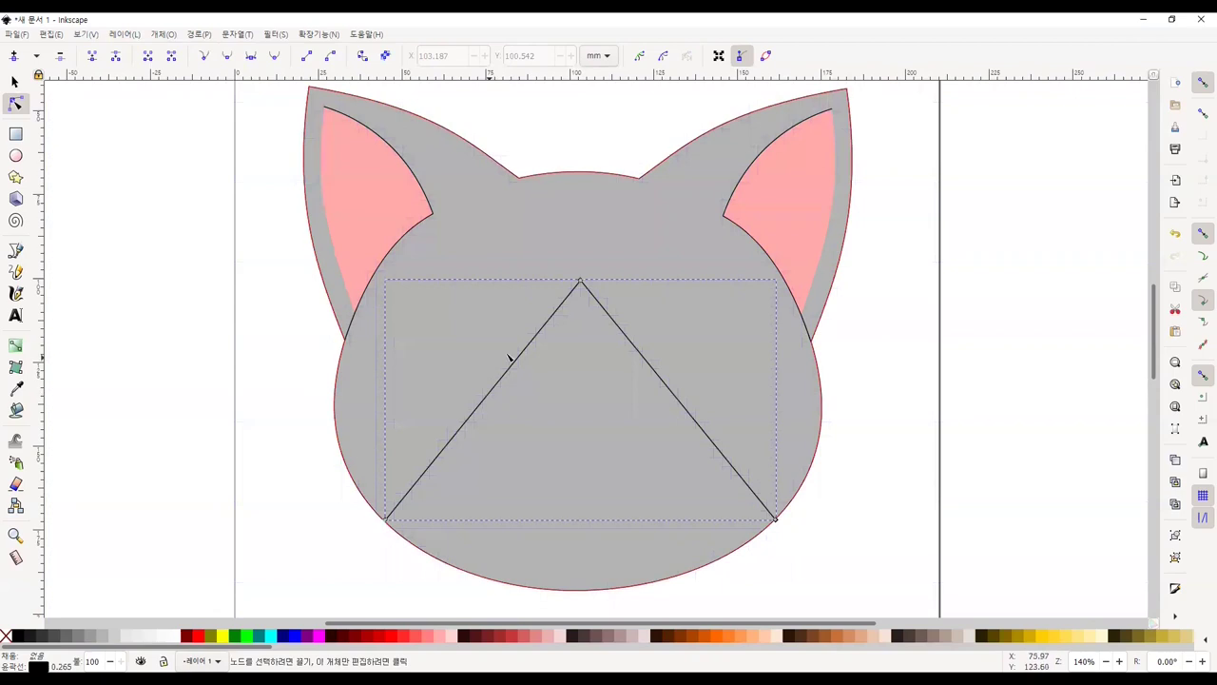
click(558, 419)
click(141, 430)
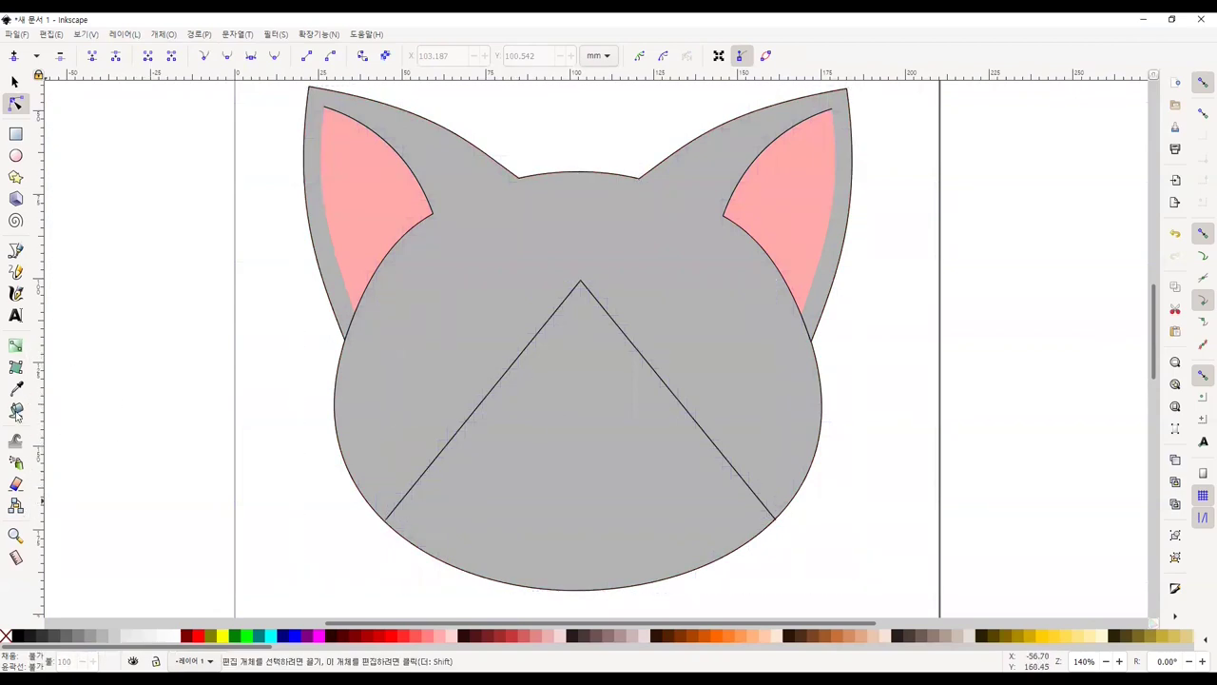
Fill the lower-face triangle with white using the Paint Bucket
click(15, 409)
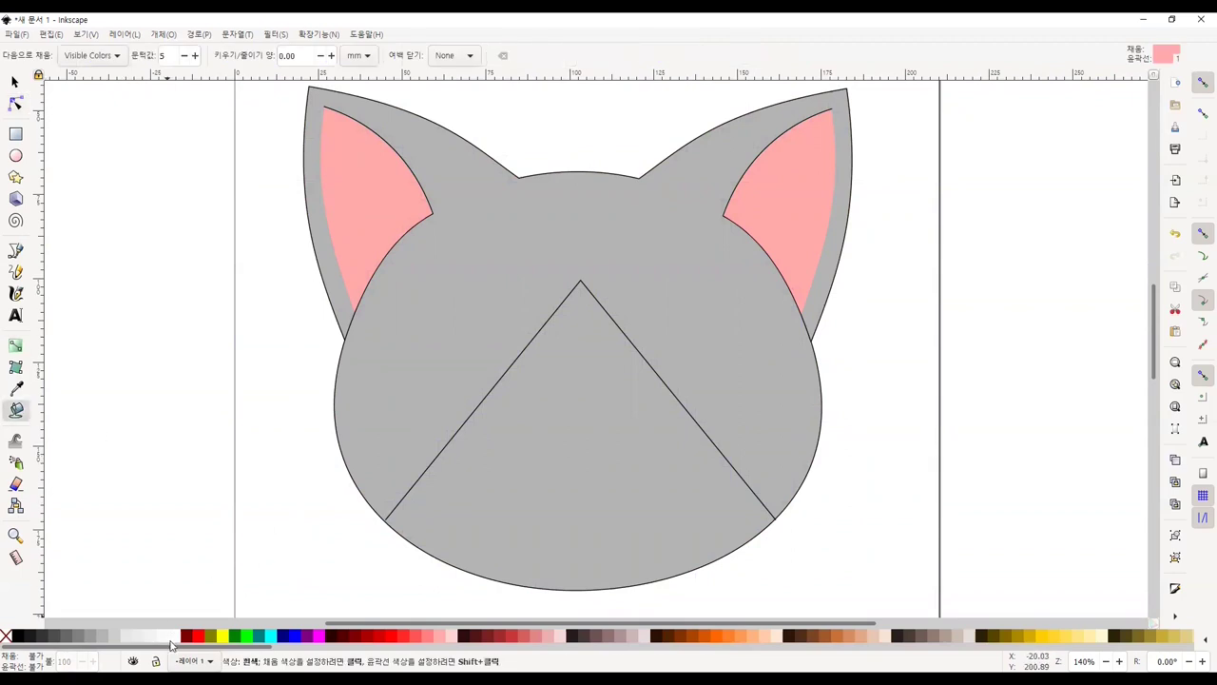
shift+click(175, 638)
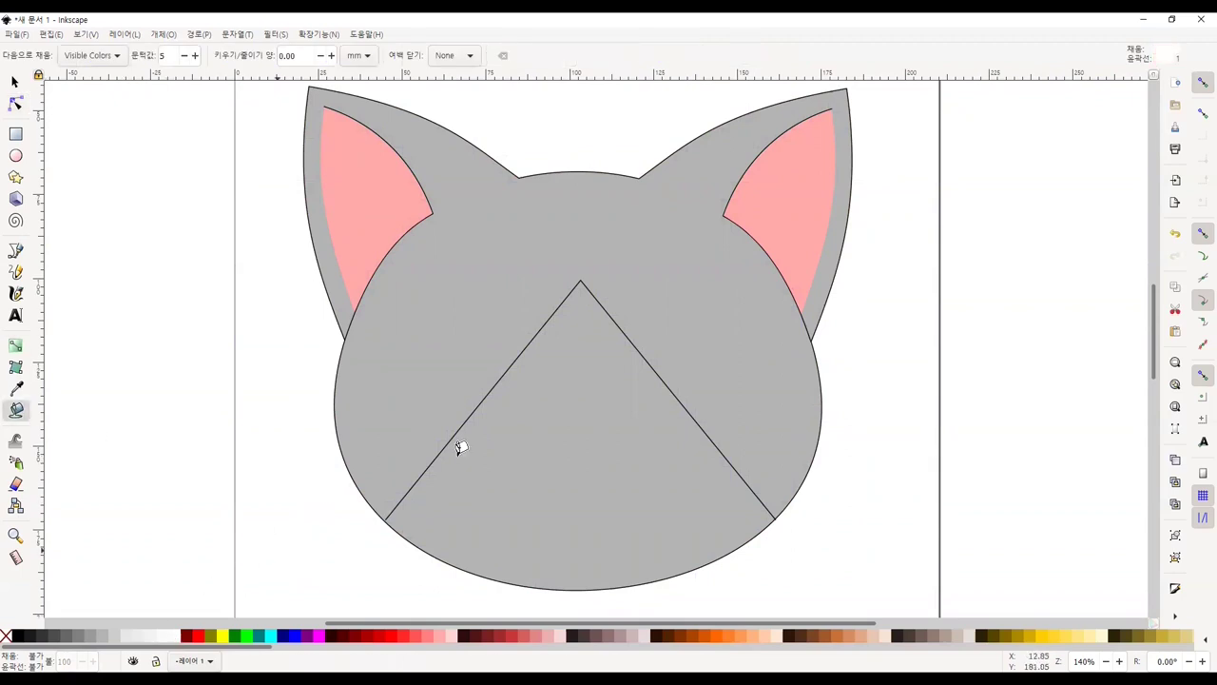
click(549, 449)
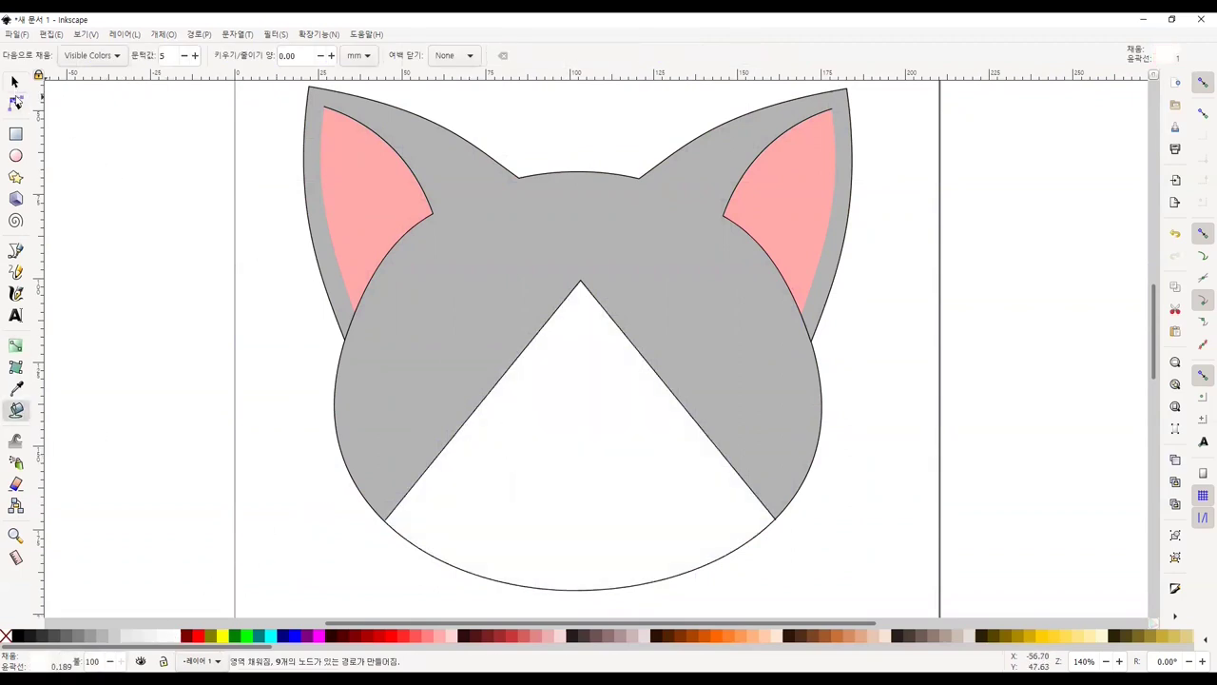
click(15, 82)
click(566, 301)
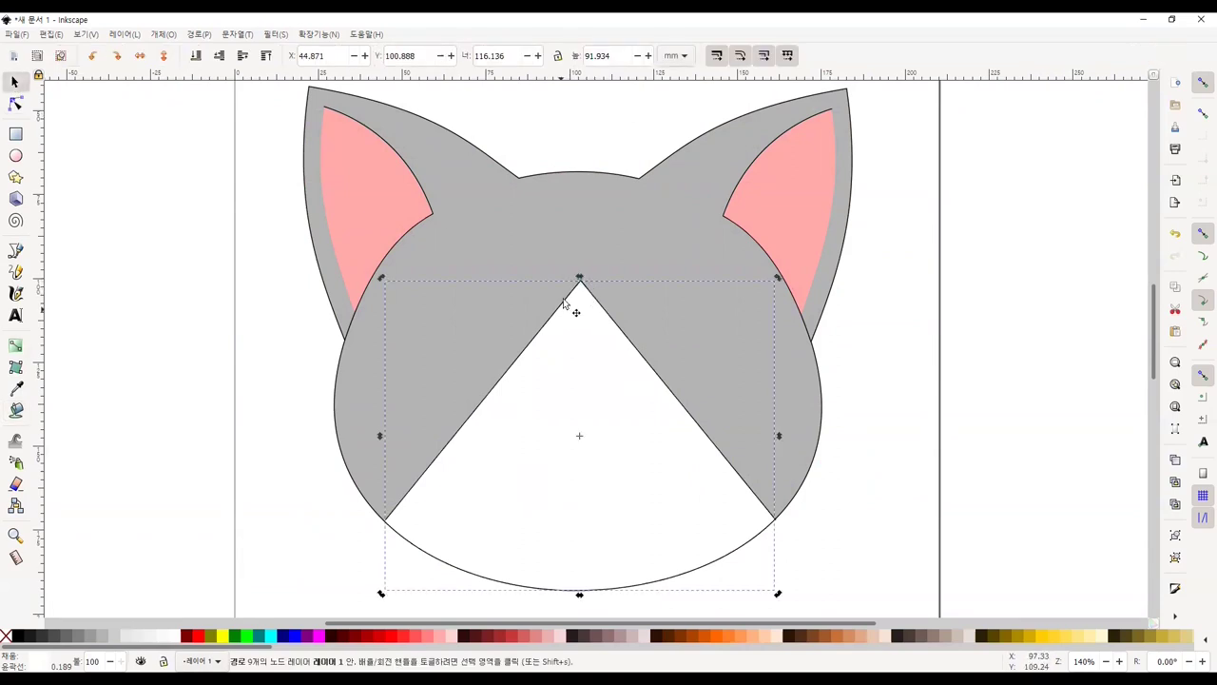
click(570, 328)
Delete the triangle line path and stretch the white shape back up to the apex
drag(579, 279, 582, 310)
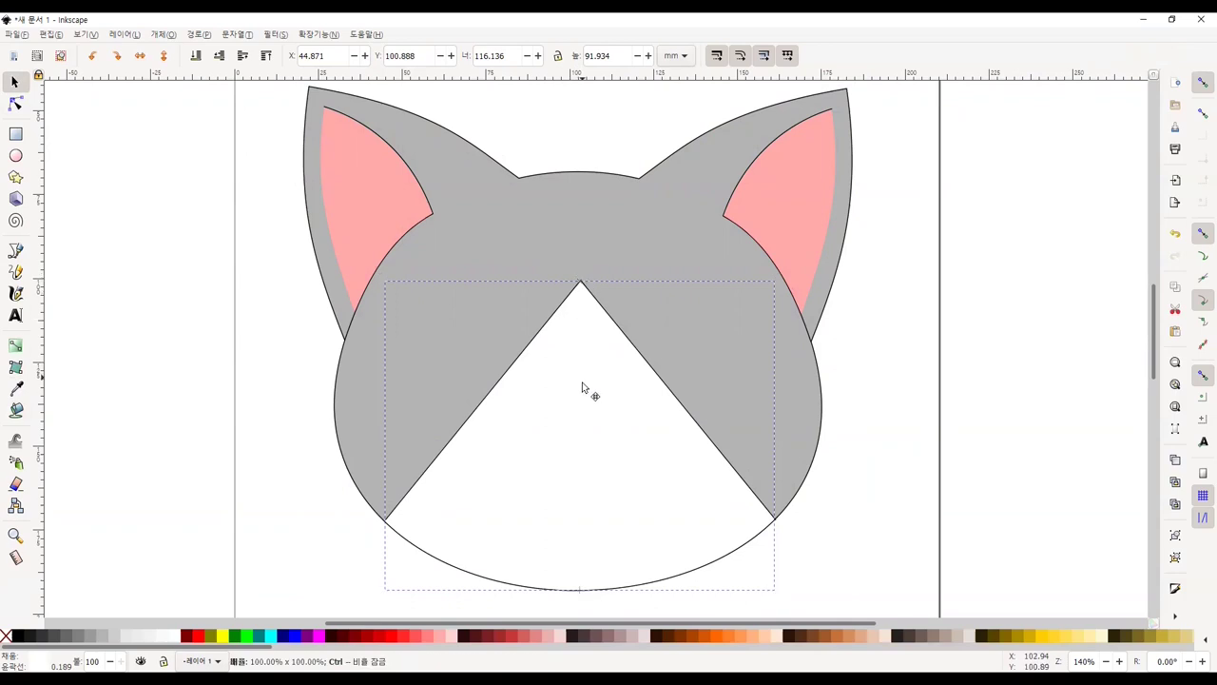
drag(583, 387, 556, 312)
key(Delete)
click(590, 445)
drag(580, 433, 582, 282)
Draw a white circle on the left of the face and adjust its position and height
click(267, 341)
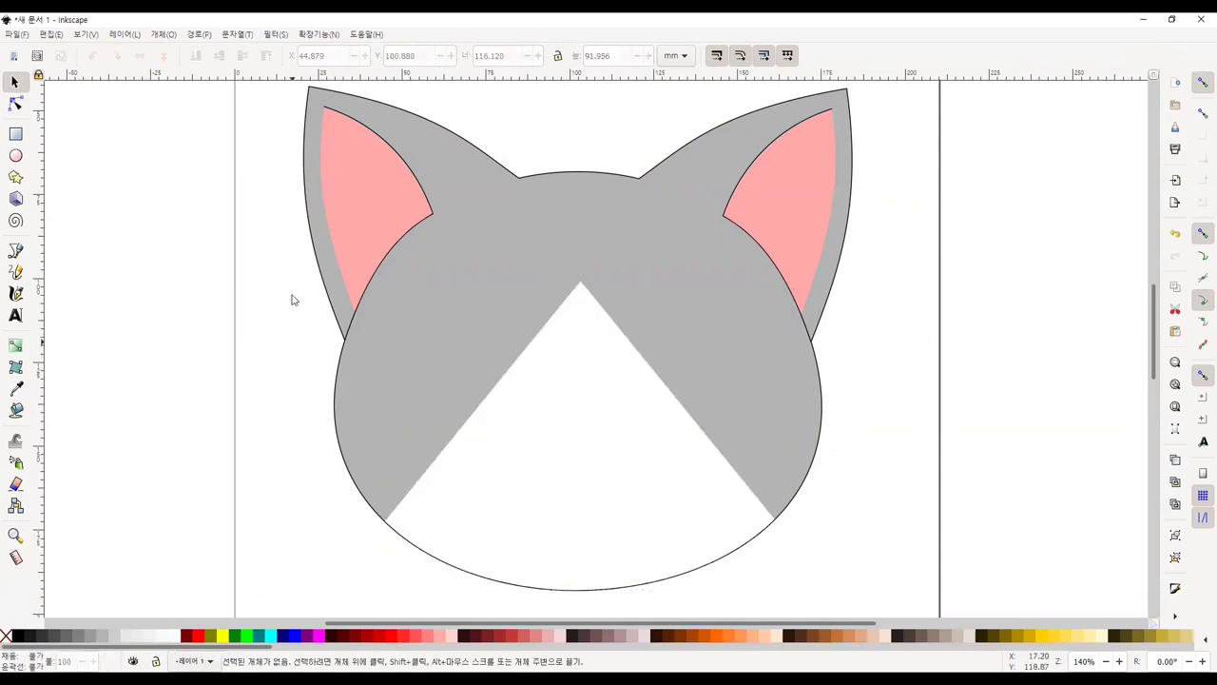
key(e)
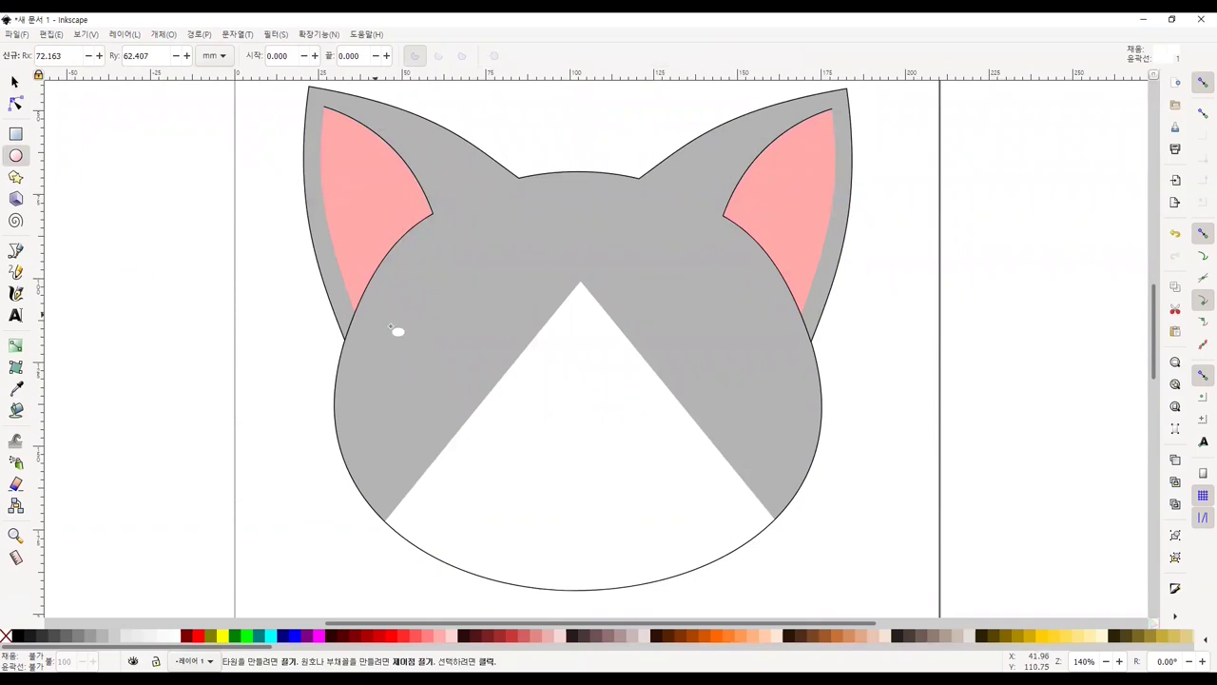
drag(374, 314, 541, 467)
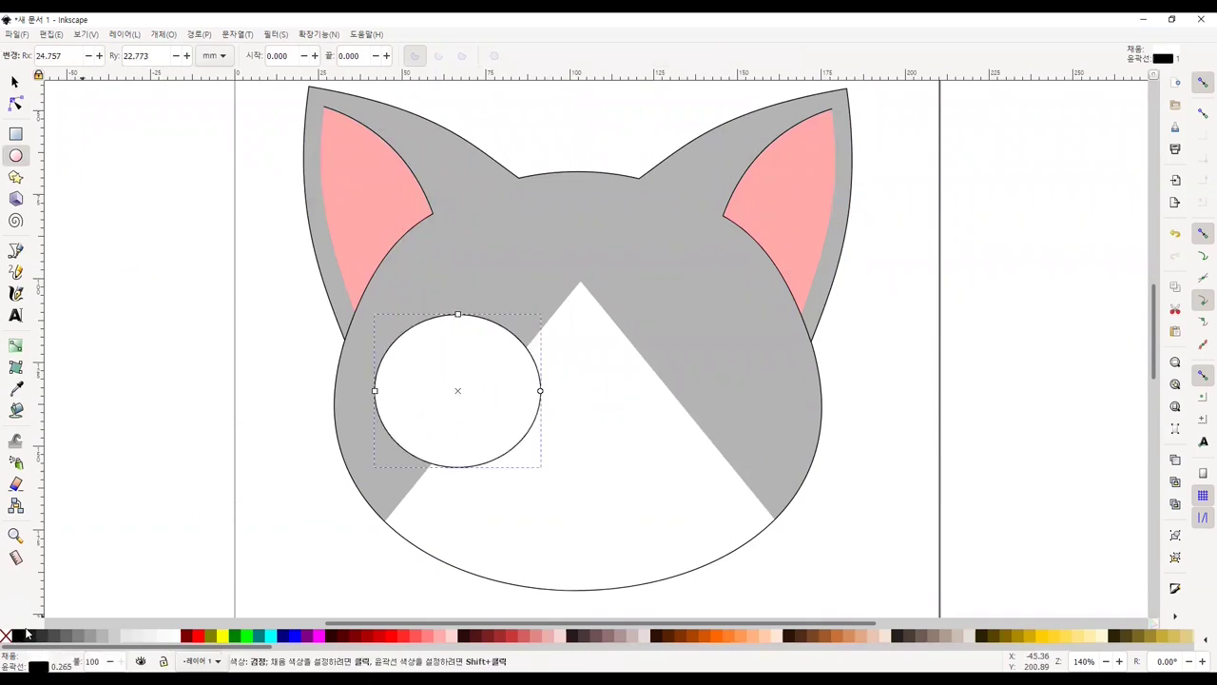
key(s)
click(432, 309)
click(425, 352)
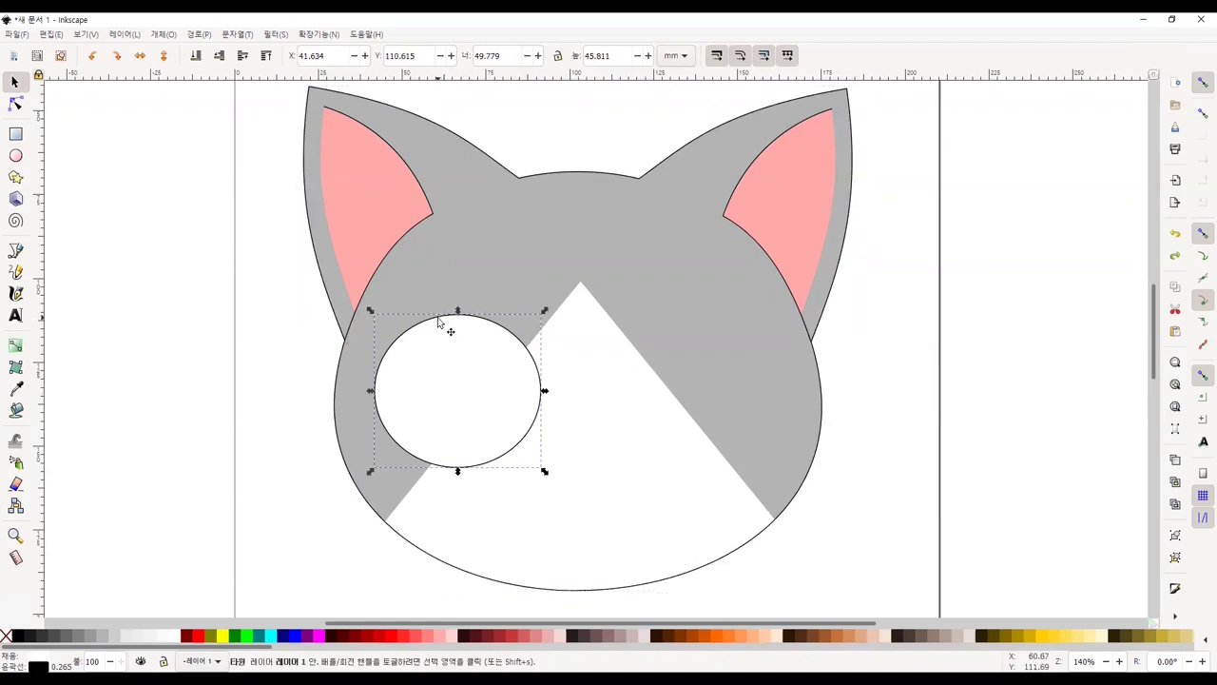
drag(440, 323, 433, 304)
drag(452, 454, 453, 461)
drag(451, 353, 454, 344)
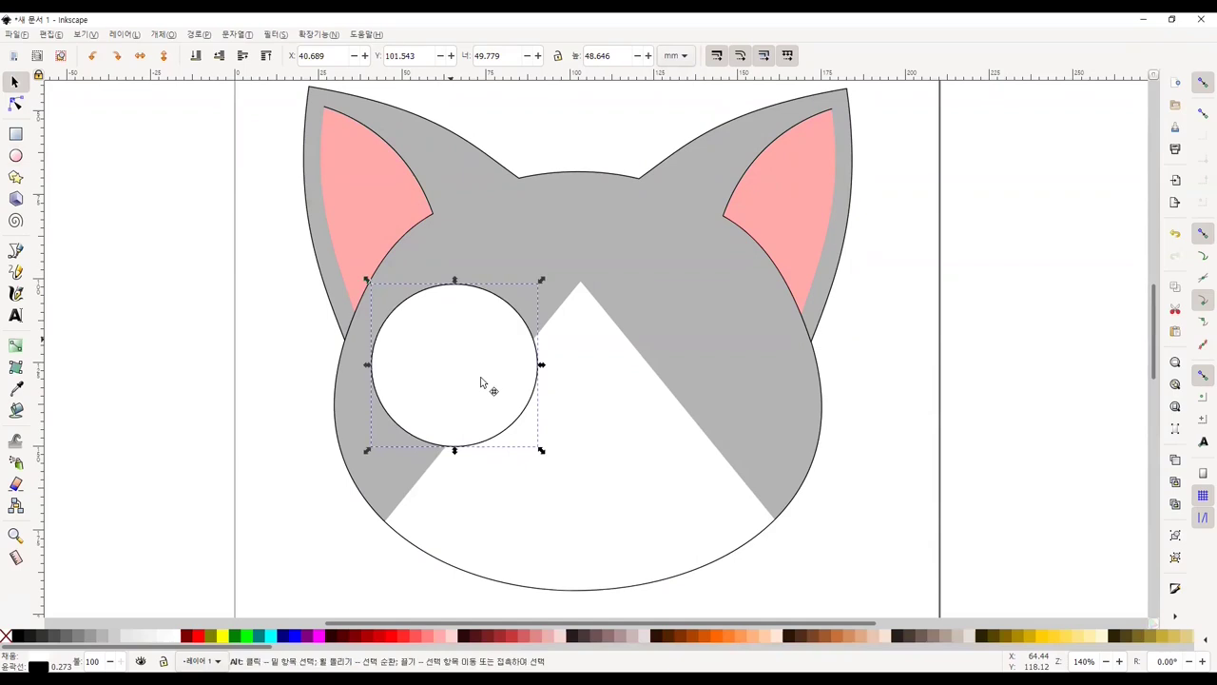
Draw a smaller ellipse inside the white circle and fill it black as the pupil
click(16, 155)
drag(409, 316, 497, 400)
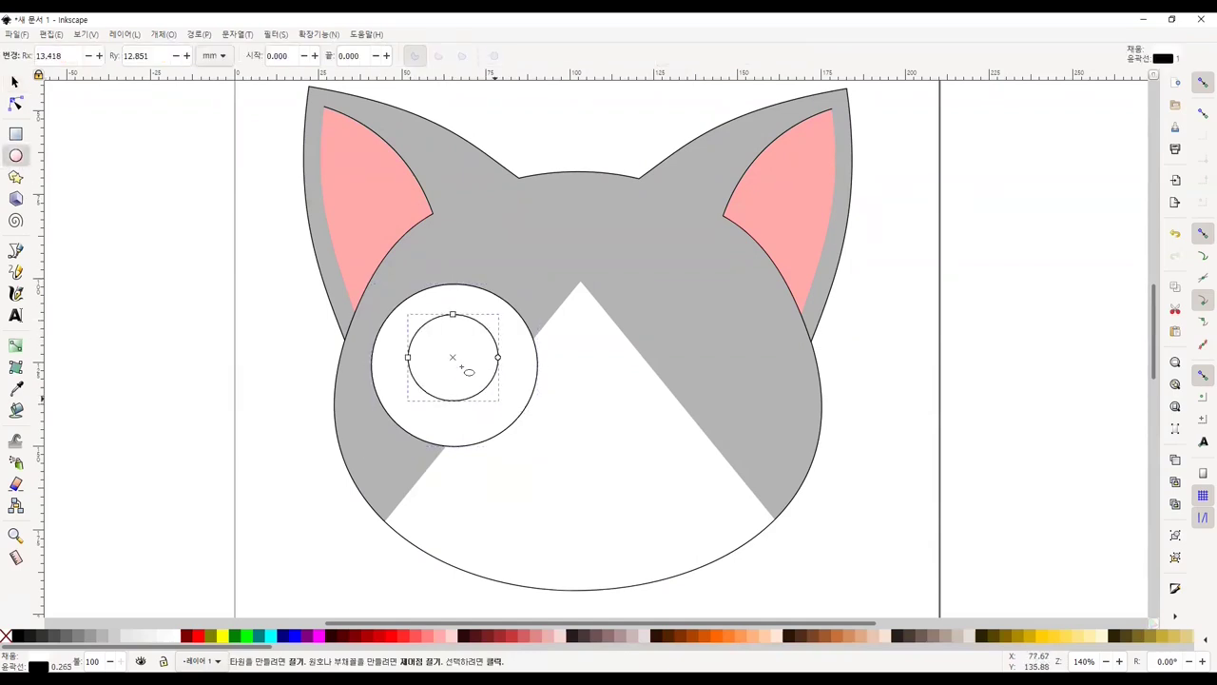
key(s)
drag(433, 342, 439, 348)
click(17, 635)
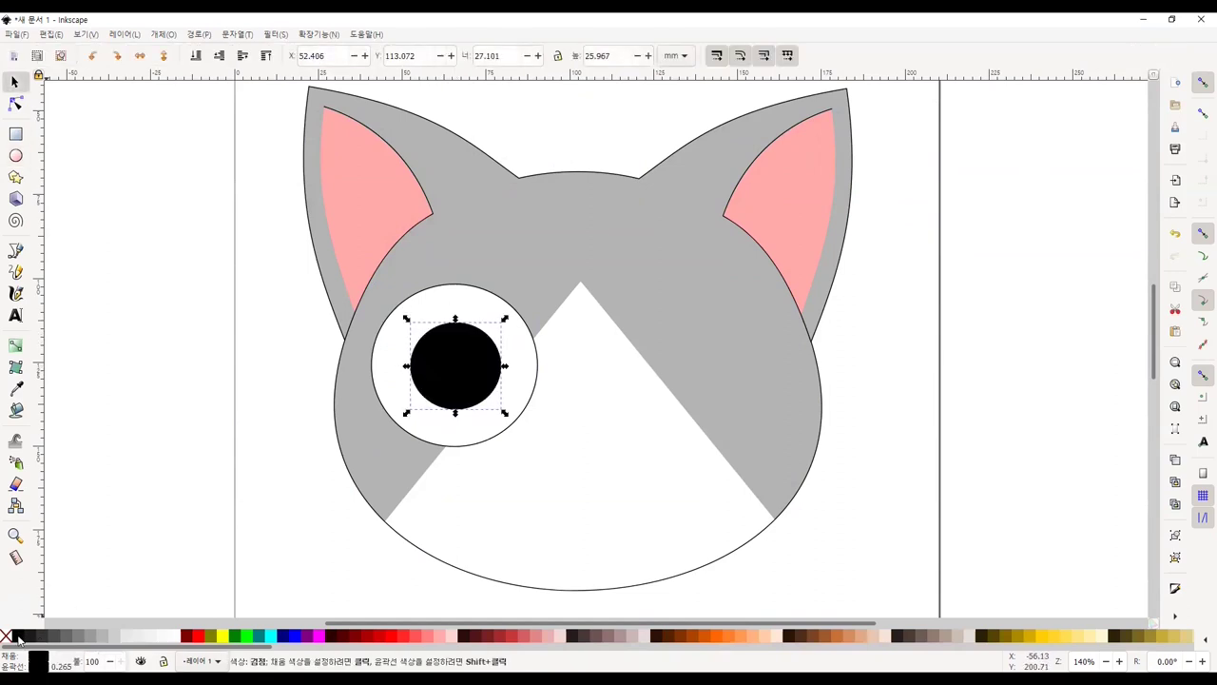
click(481, 423)
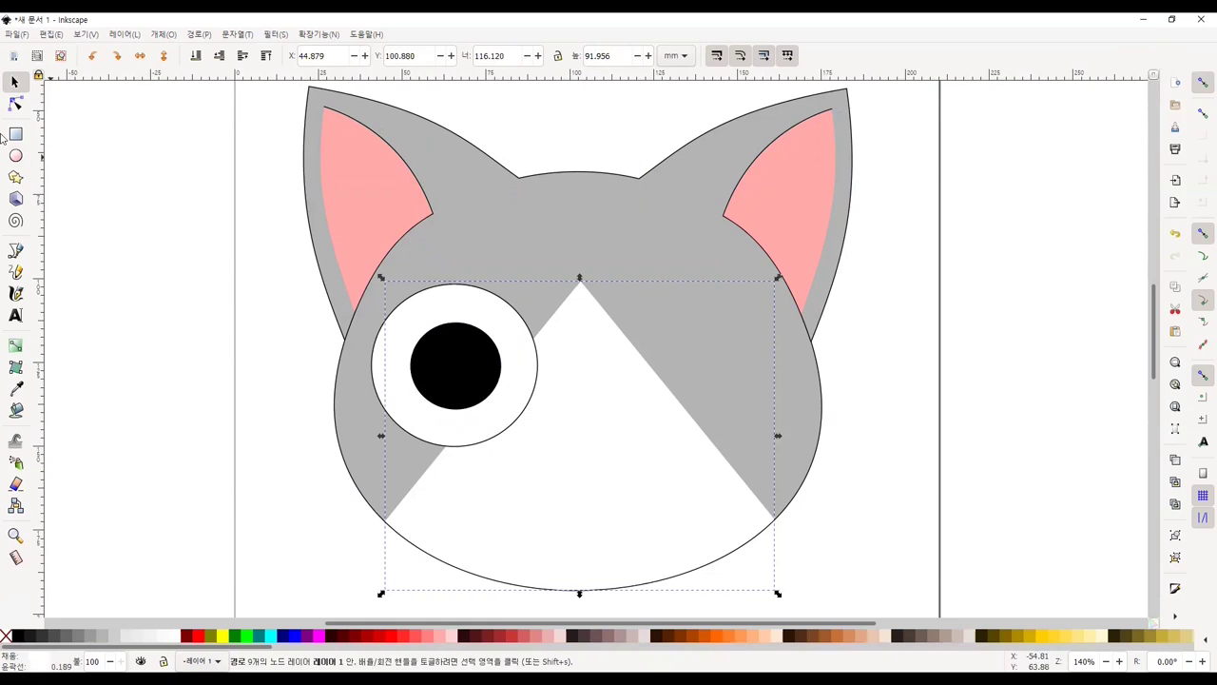
click(452, 357)
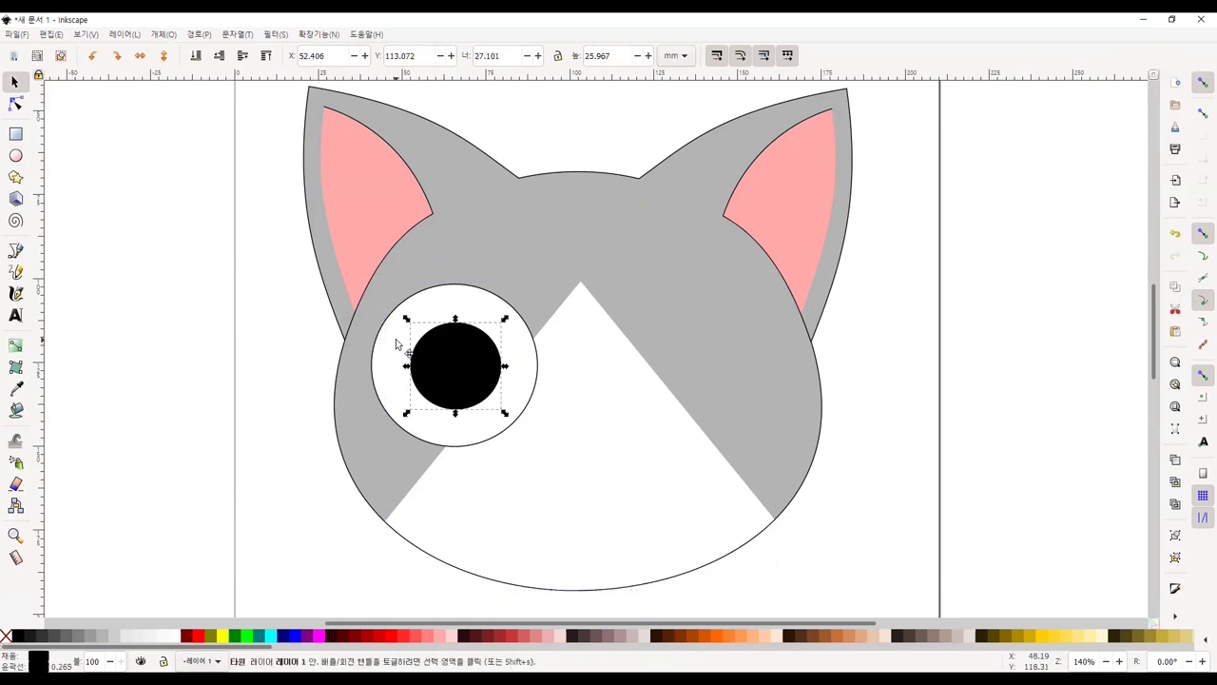
Duplicate the eye white and pupil and position the copy on the face's right side
shift+click(411, 391)
key(ctrl+d)
drag(443, 361, 427, 359)
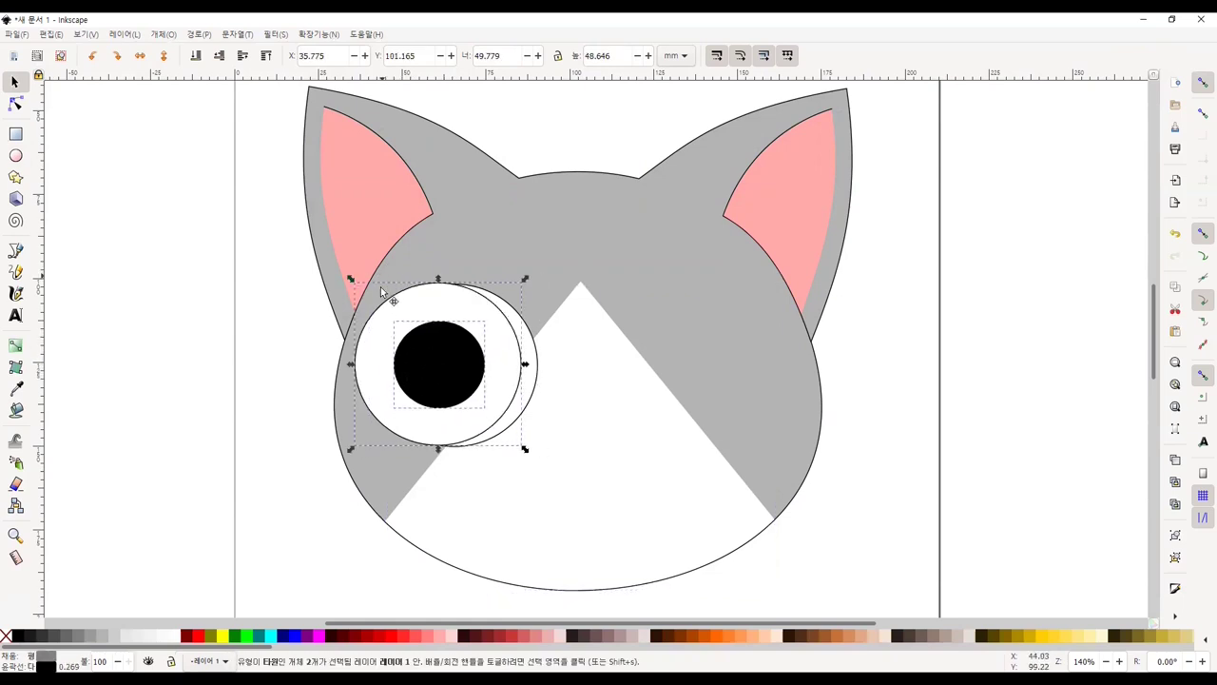
drag(385, 293, 643, 297)
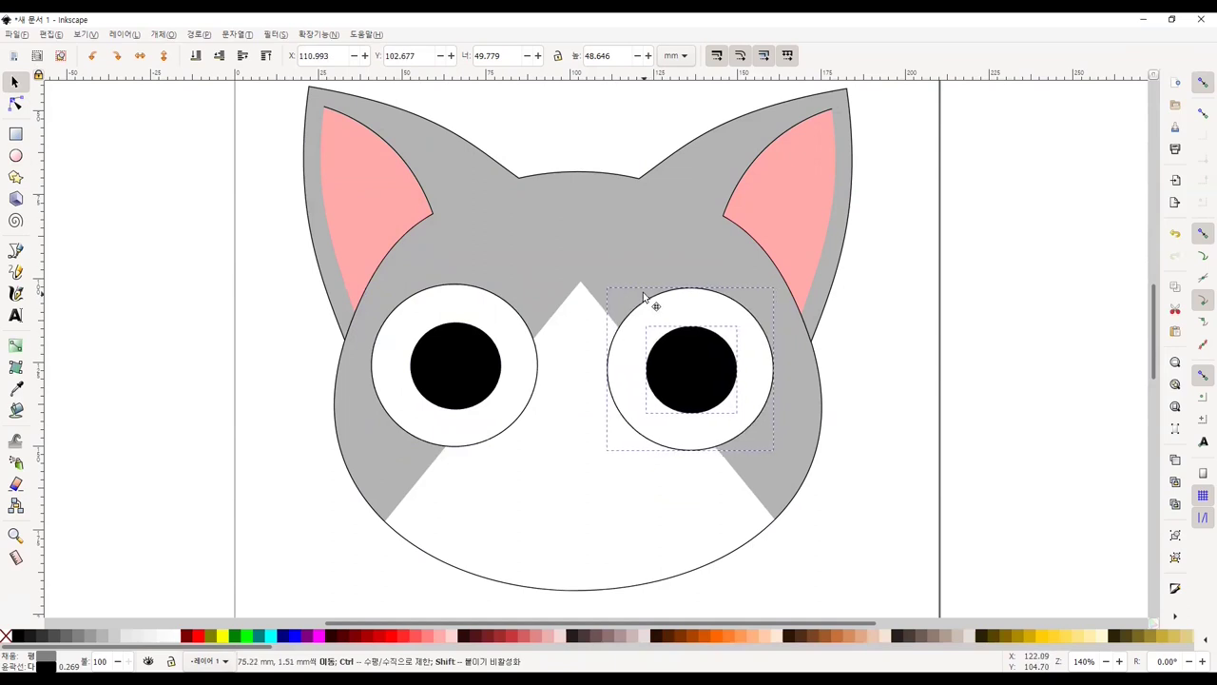
drag(642, 293, 659, 303)
key(Escape)
click(697, 359)
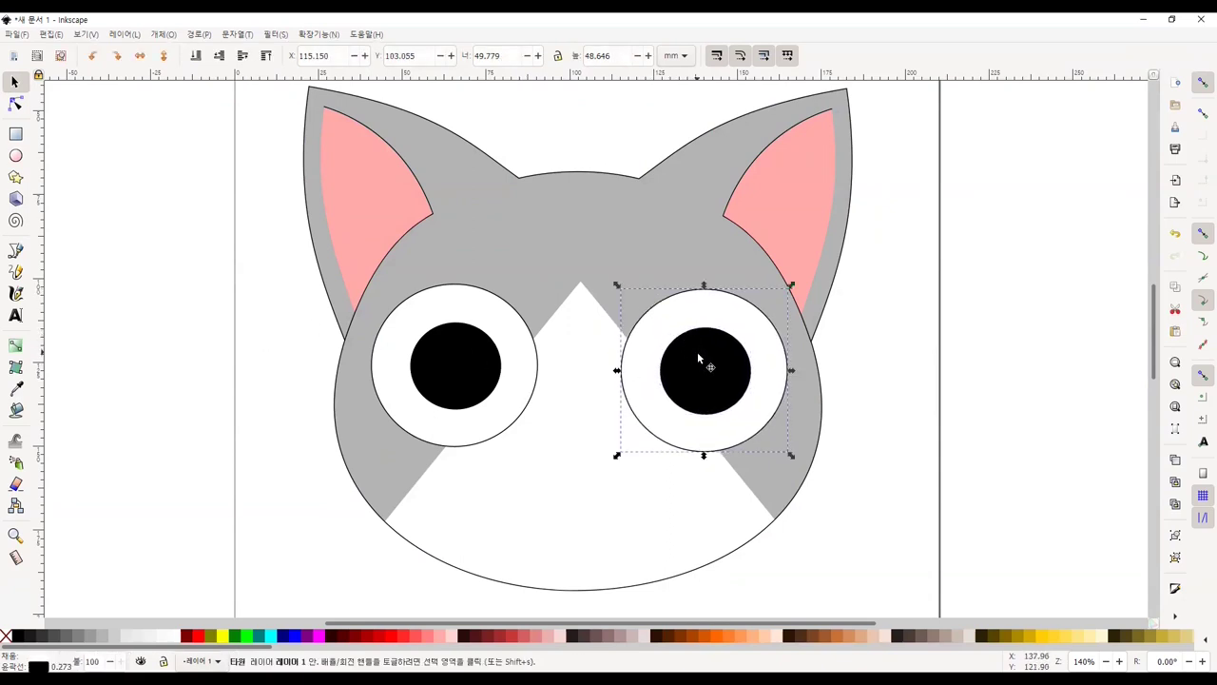
shift+click(697, 358)
drag(680, 301, 674, 299)
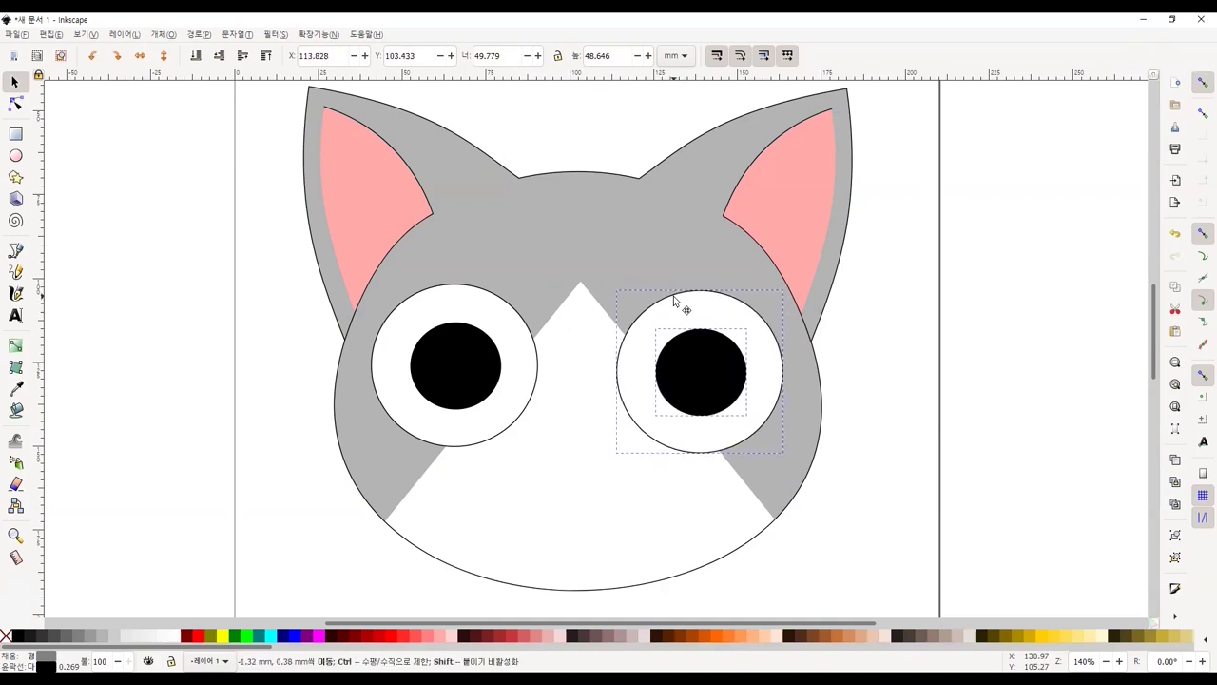
key(Escape)
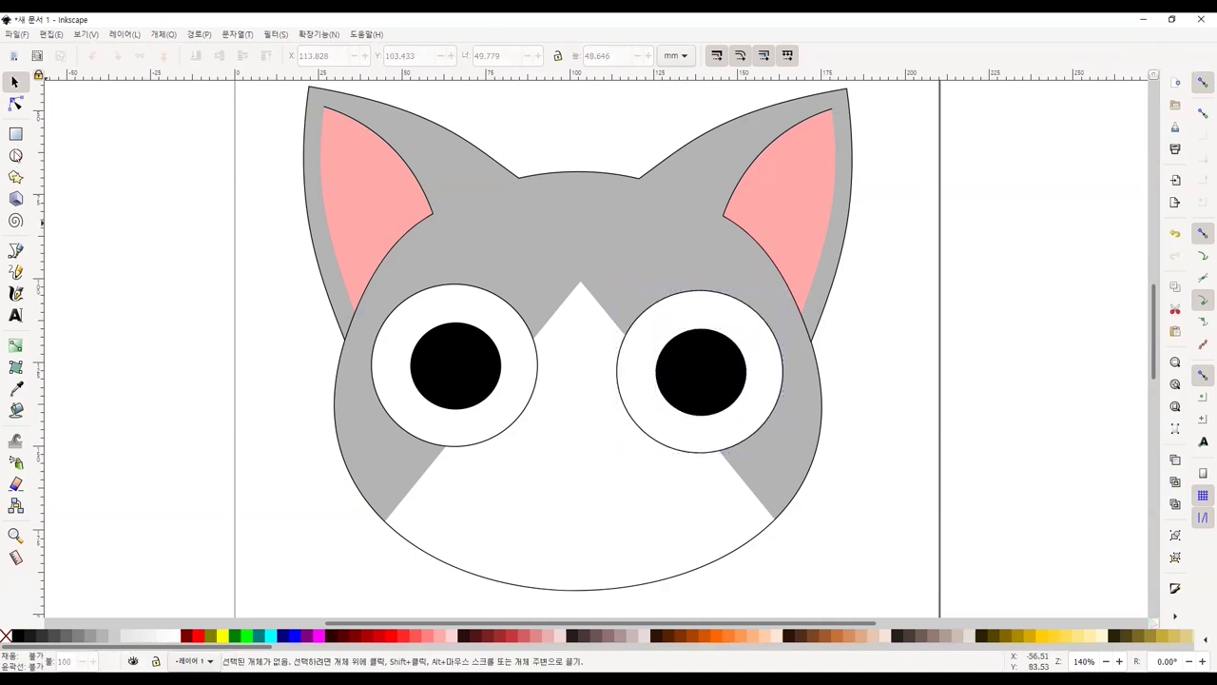
Draw a small oval nose below the eyes and two line strokes for the mouth
key(e)
drag(556, 409, 601, 432)
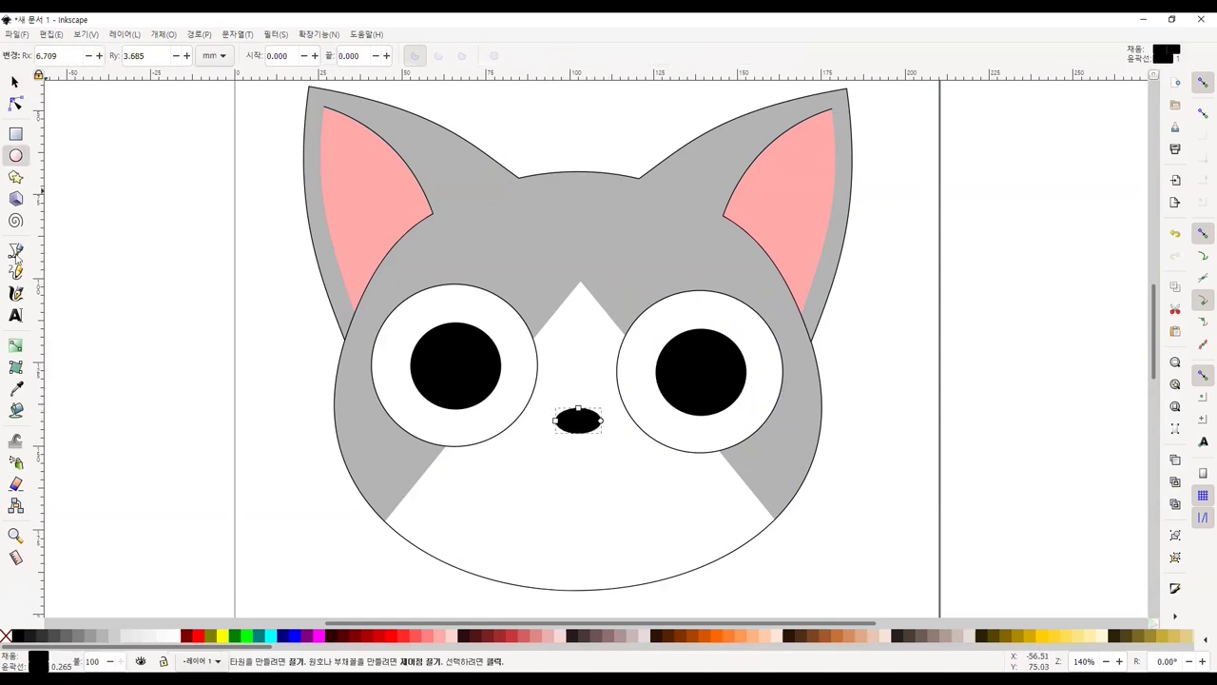
click(16, 252)
click(578, 434)
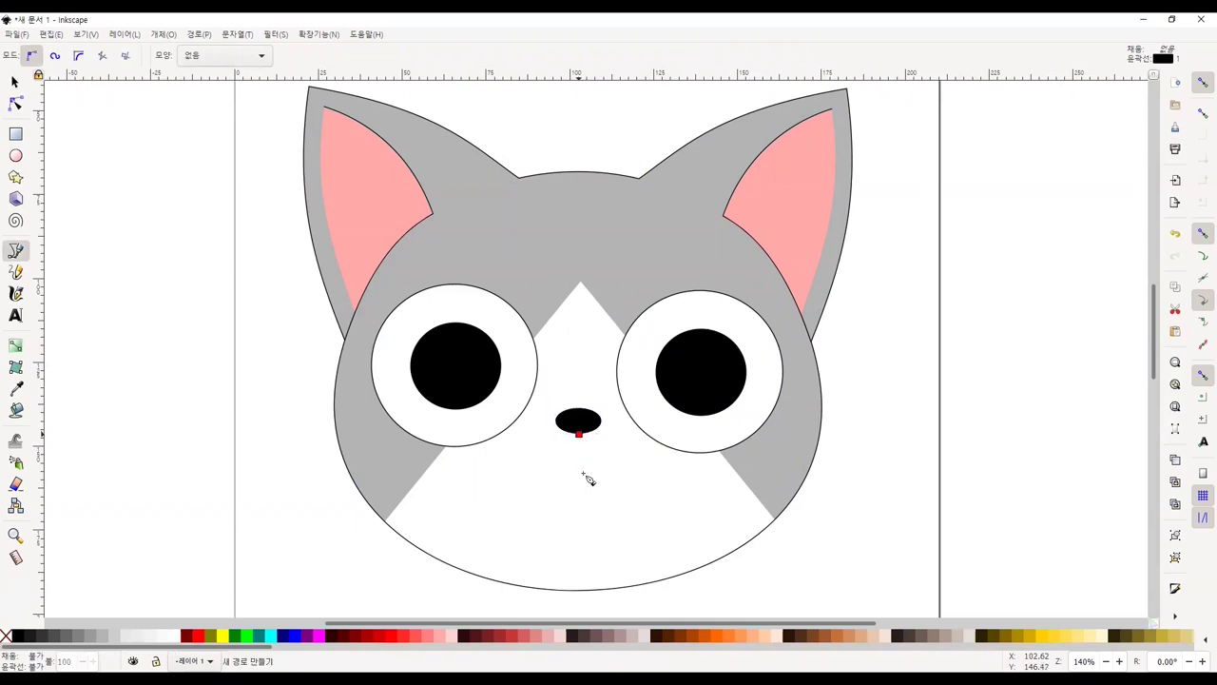
click(578, 474)
double_click(539, 497)
click(578, 474)
double_click(615, 495)
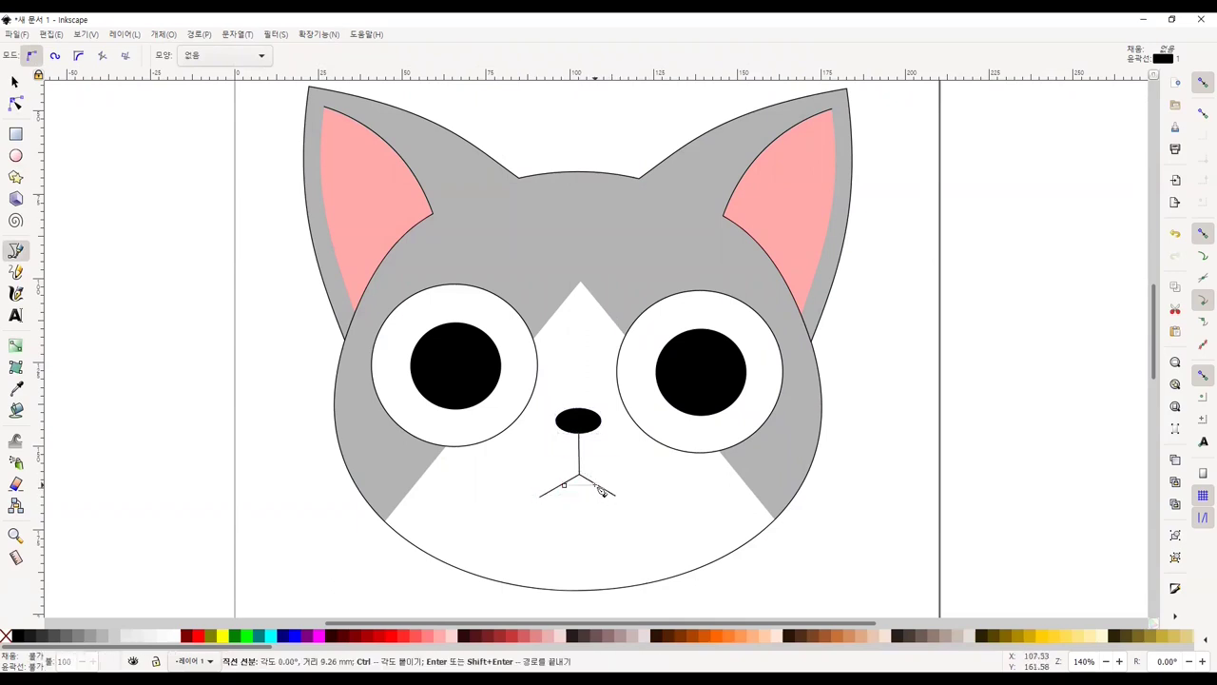
Curve the mouth's middle segment downward and fill the mouth light pink
key(n)
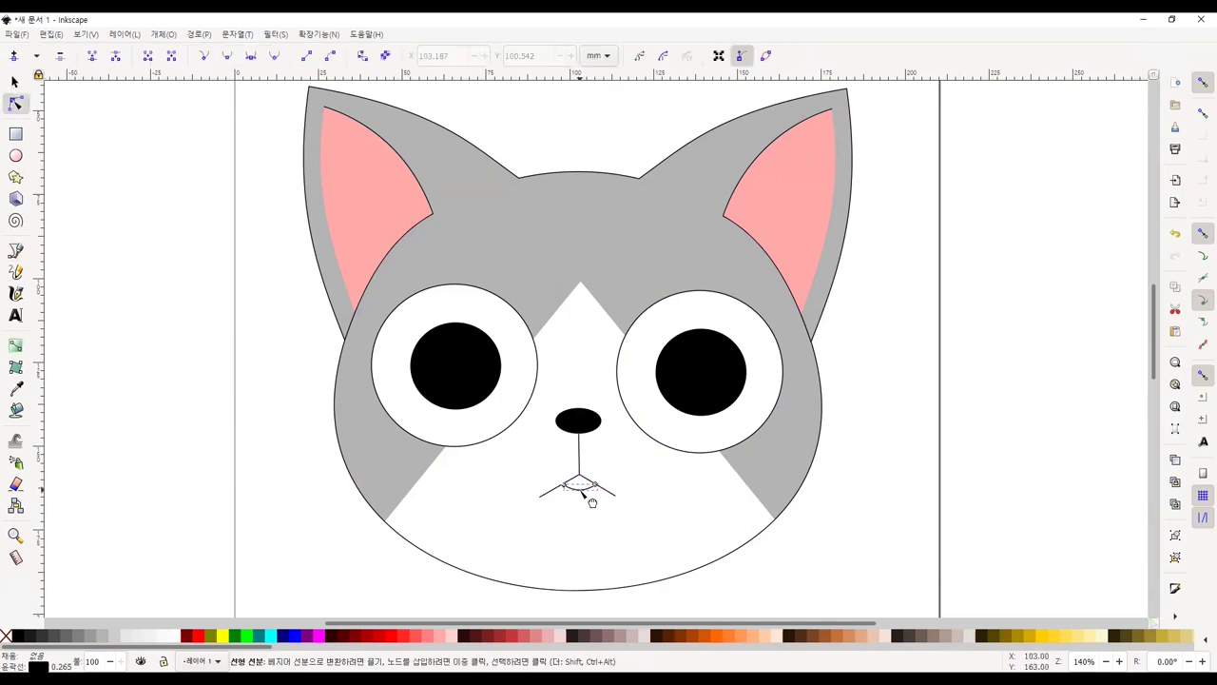
click(591, 502)
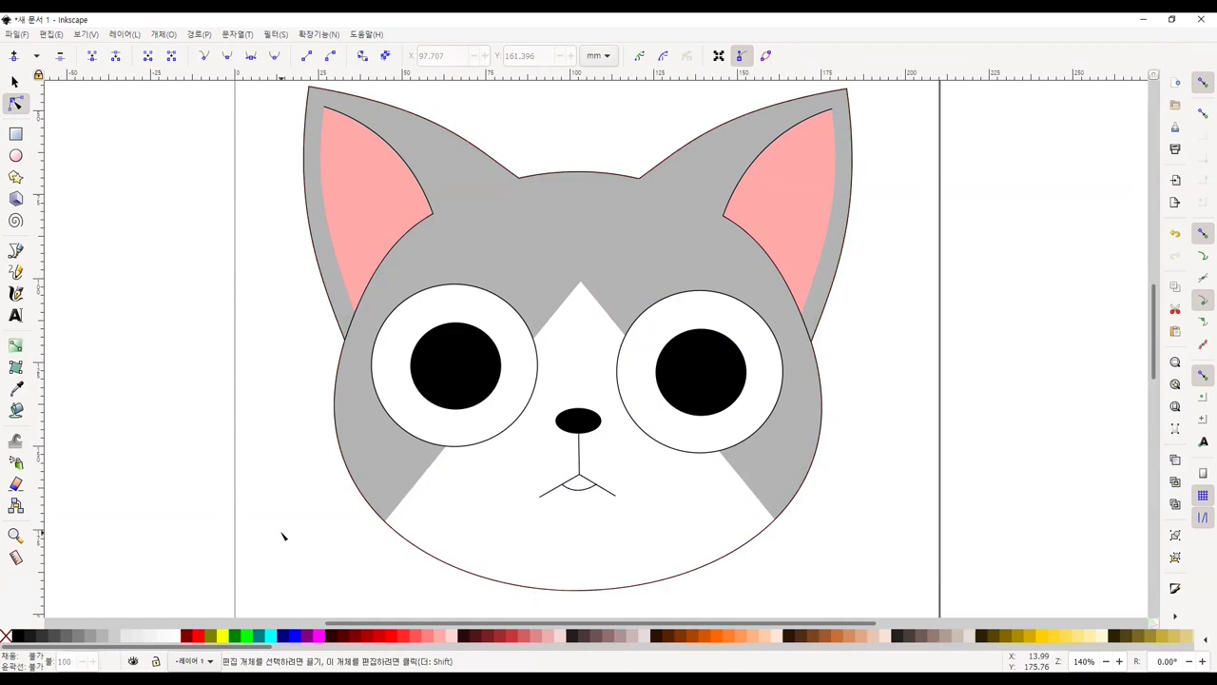
click(15, 410)
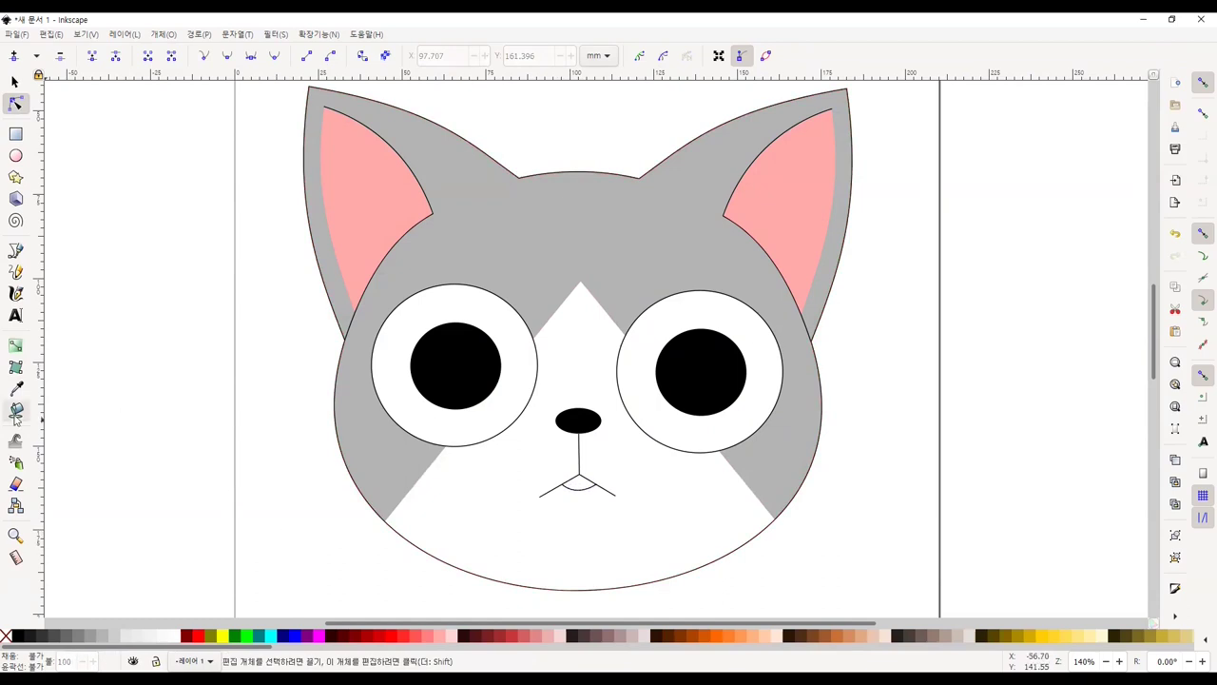
click(444, 635)
click(577, 482)
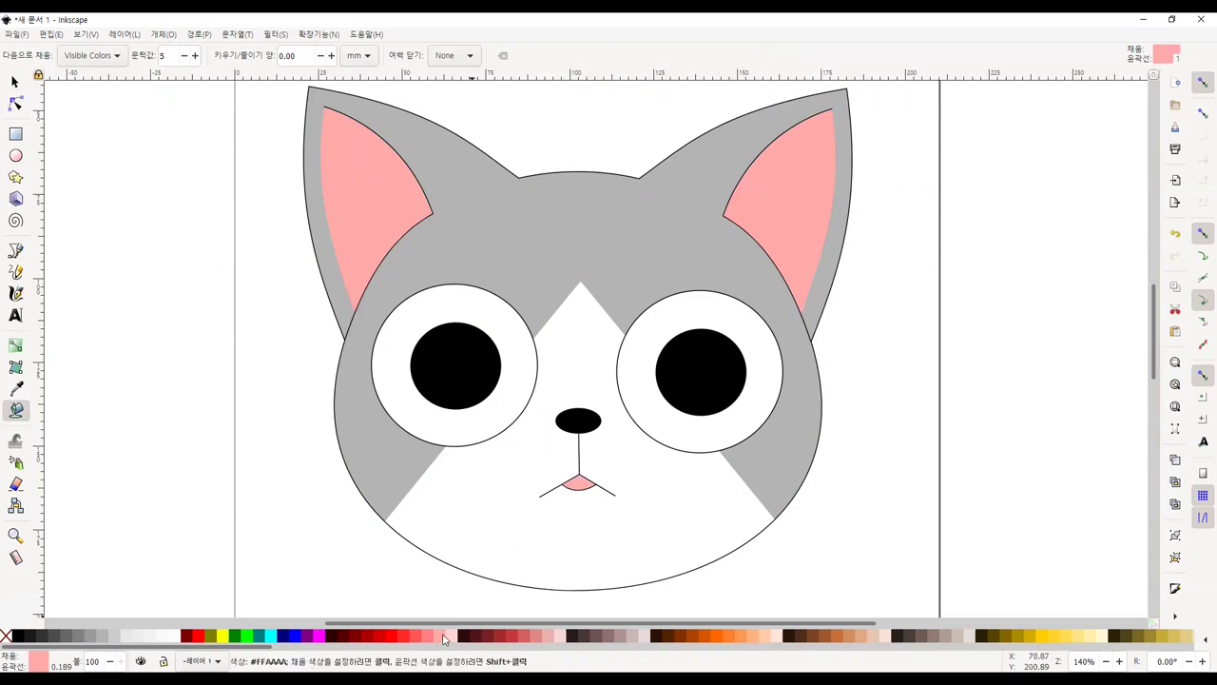
click(16, 84)
Draw near-white highlight circles, large and small, inside both black pupils
key(Escape)
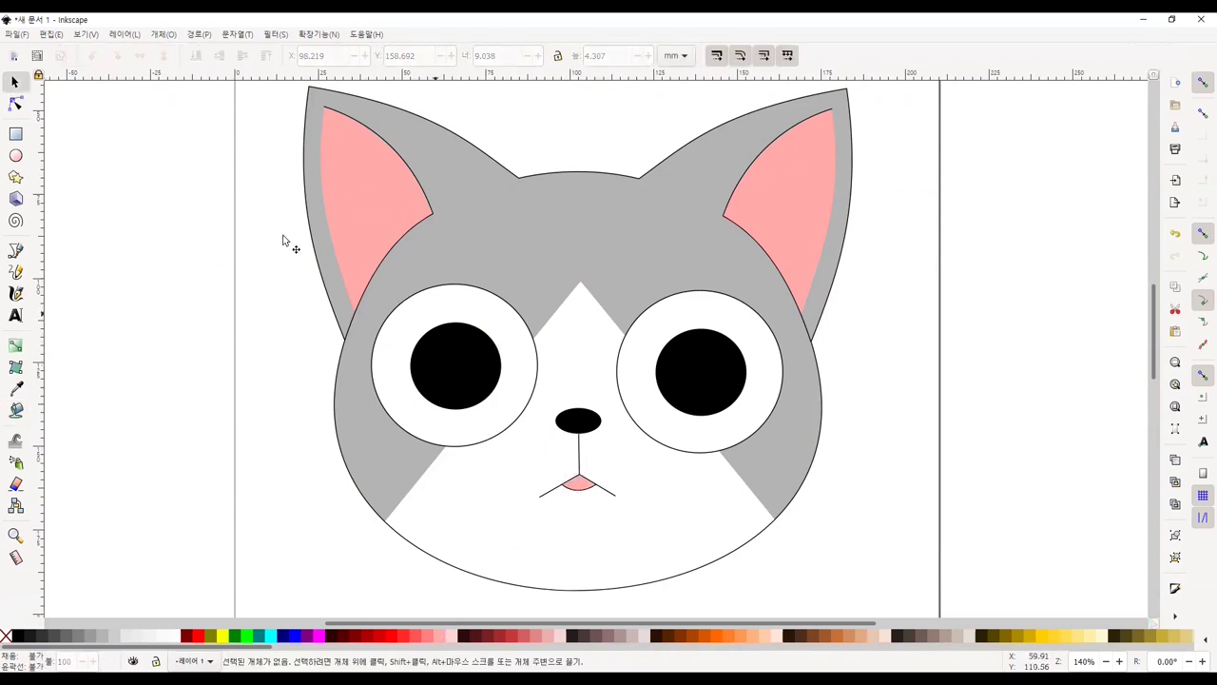
click(15, 154)
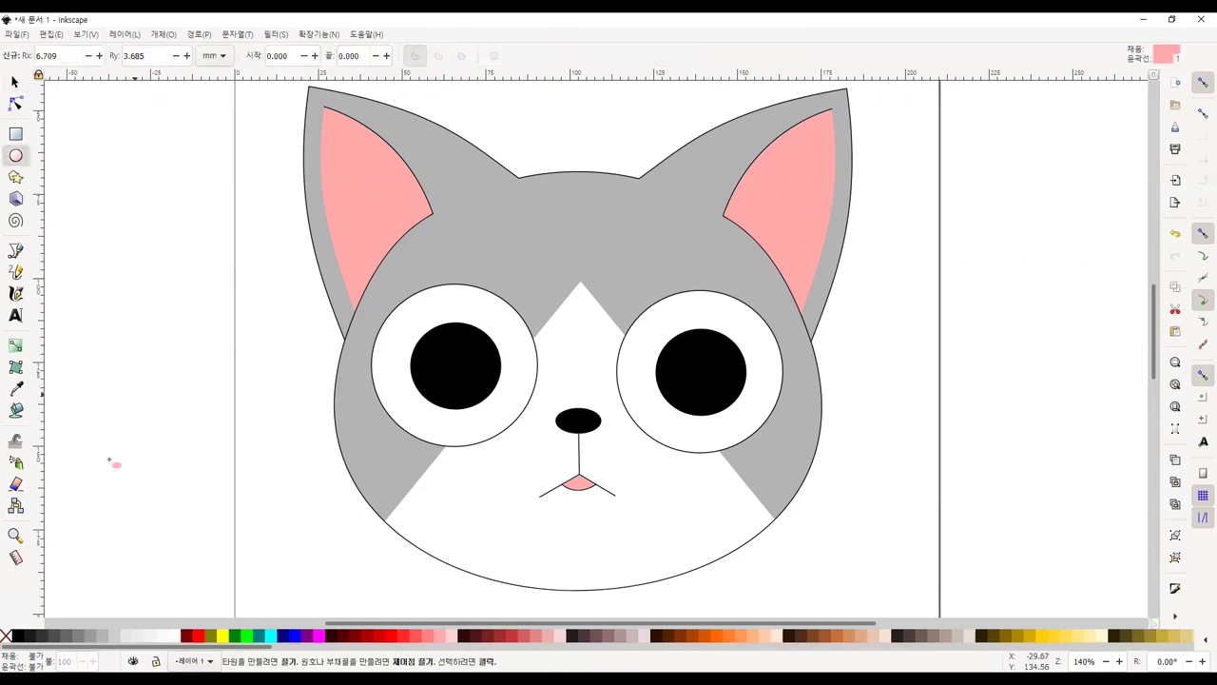
click(133, 636)
drag(426, 335, 449, 358)
drag(669, 342, 721, 403)
drag(465, 387, 476, 398)
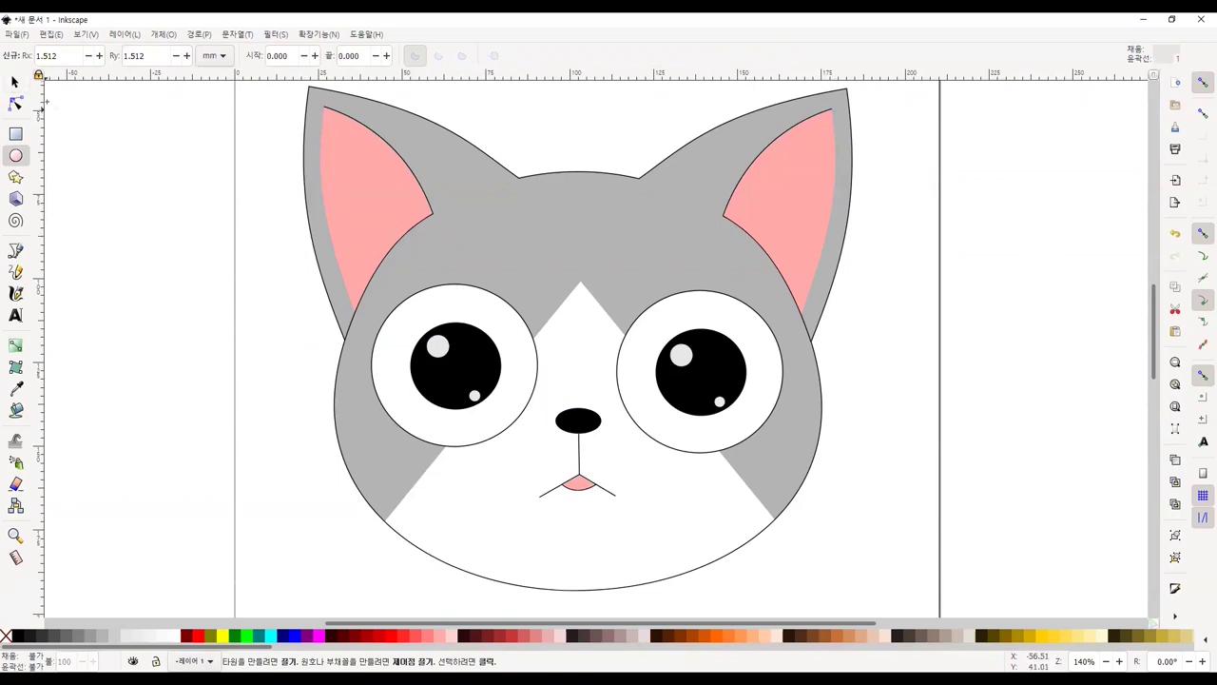
Draw a tall thin black rectangle and round off its bottom edge
click(16, 134)
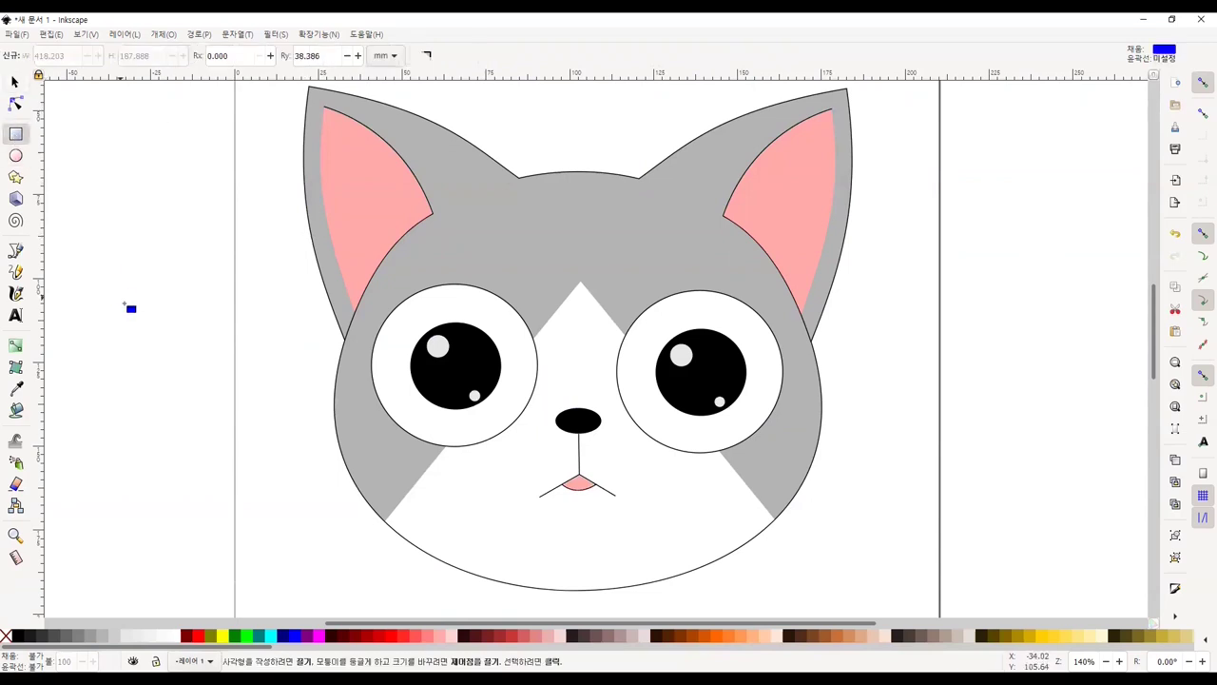
drag(101, 177, 107, 416)
click(17, 635)
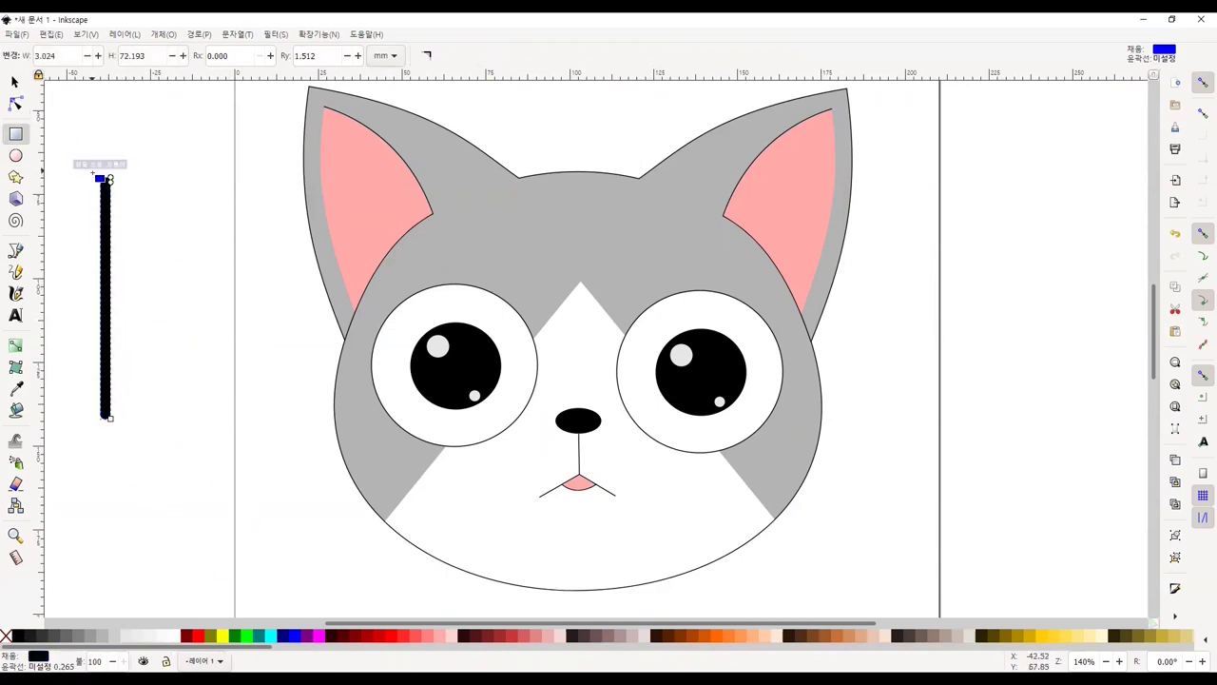
key(n)
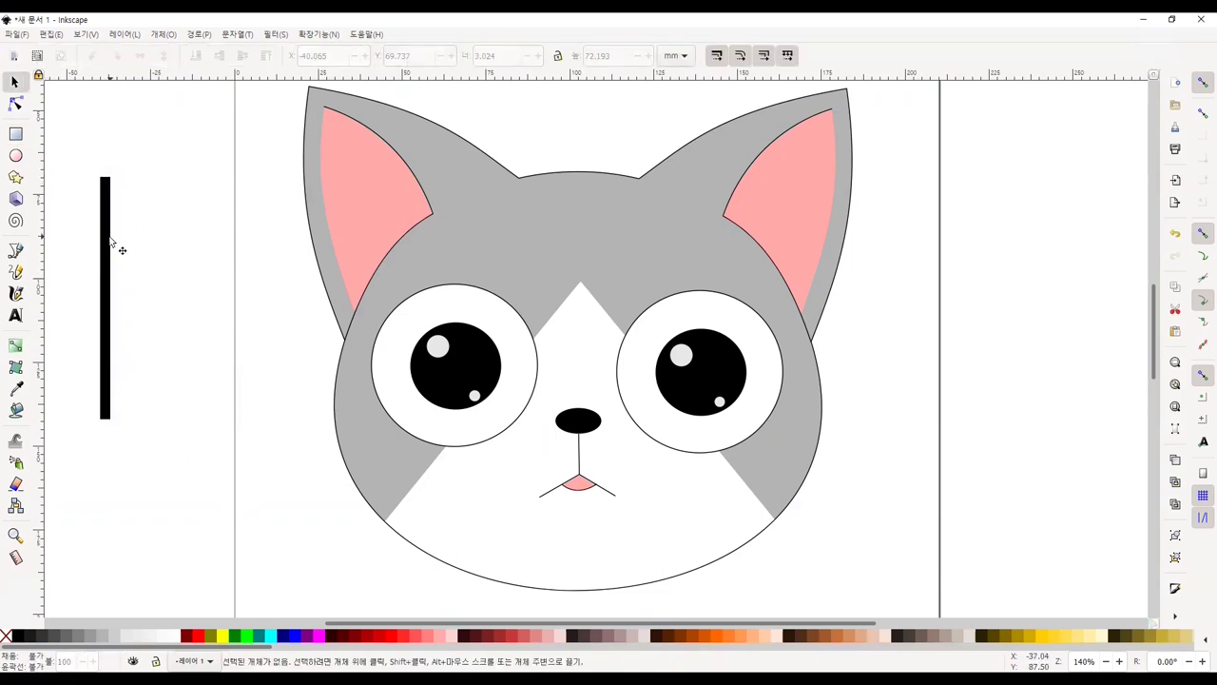
scroll(68, 361, up, 4)
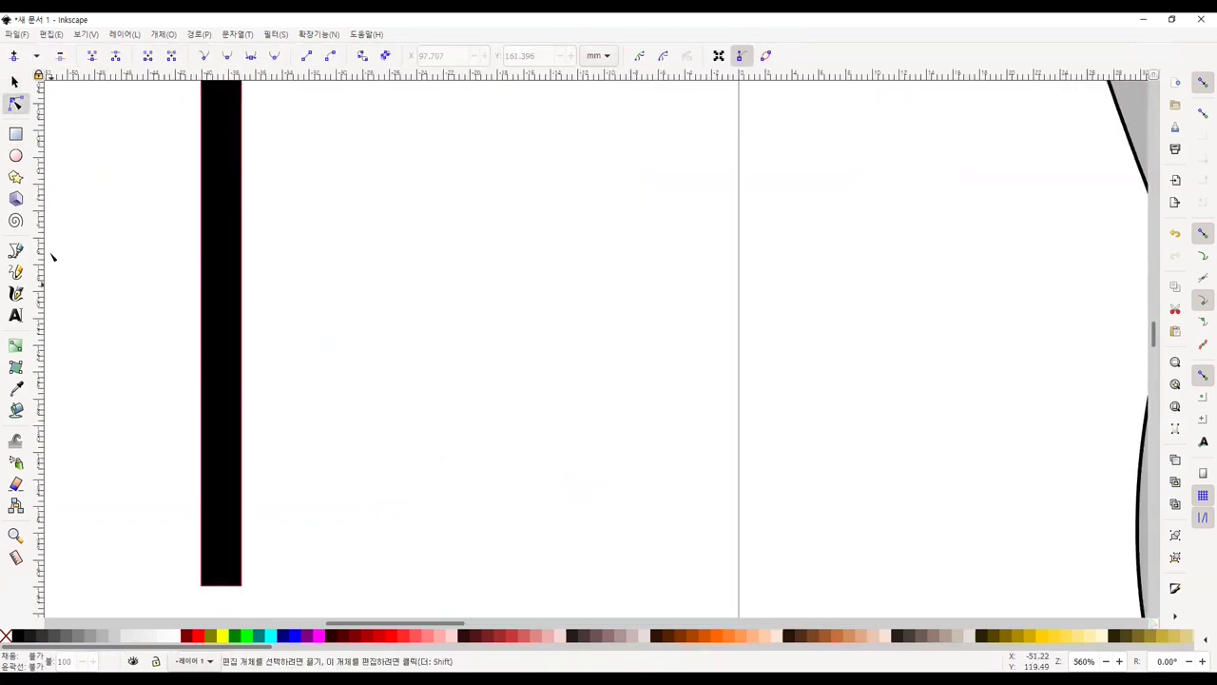
mouse_move(234, 596)
mouse_down()
mouse_move(251, 565)
mouse_move(242, 545)
mouse_up()
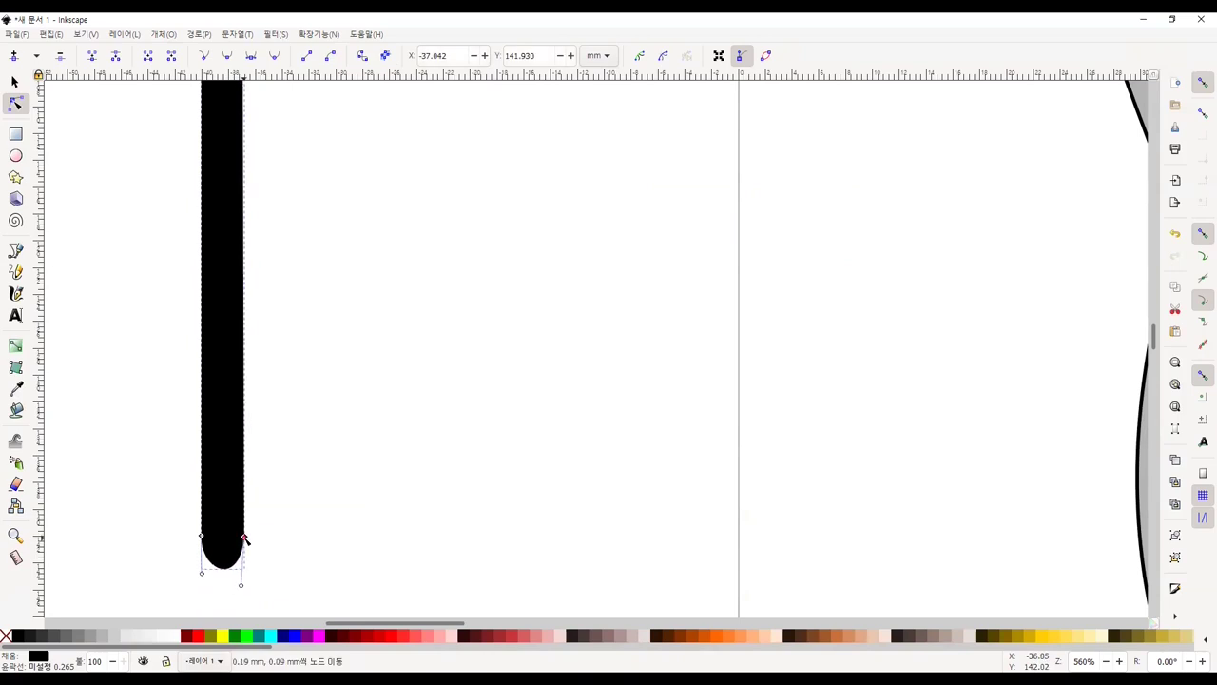
Shorten the rounded black bar and move it to the top centre of the forehead
ctrl+scroll(119, 407, down, 3)
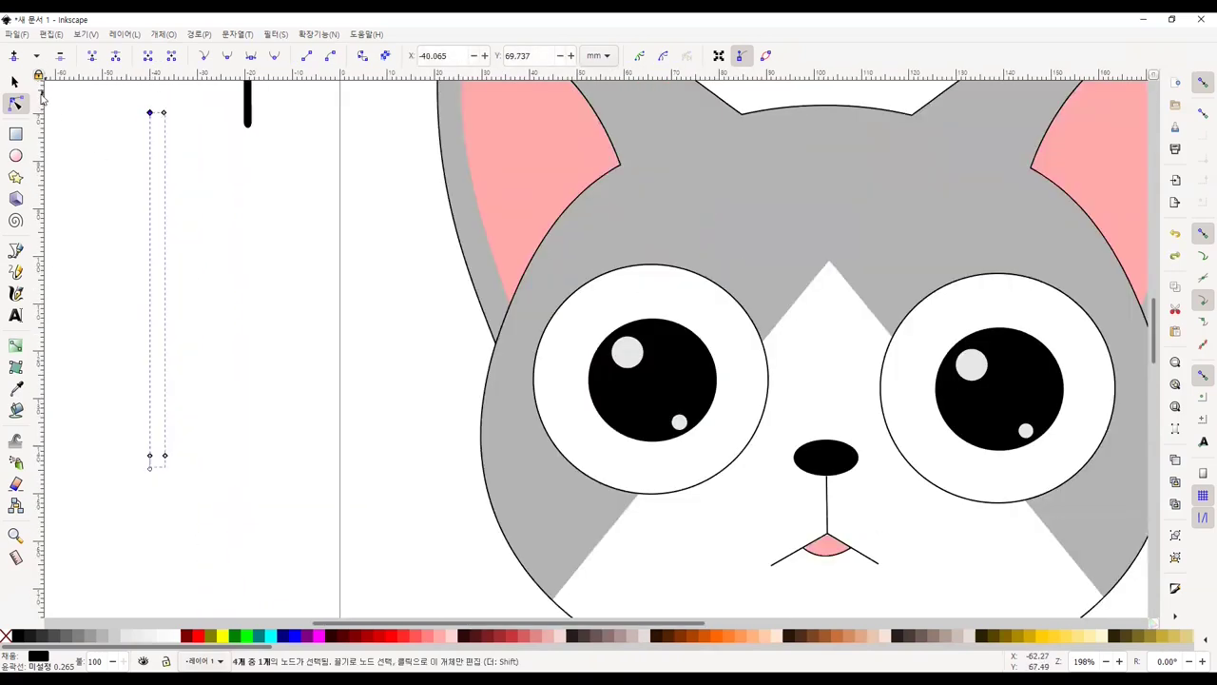
scroll(171, 380, up, 2)
drag(171, 554, 123, 495)
mouse_move(157, 183)
mouse_down()
mouse_move(157, 421)
mouse_move(829, 214)
mouse_move(276, 305)
mouse_move(837, 195)
mouse_up()
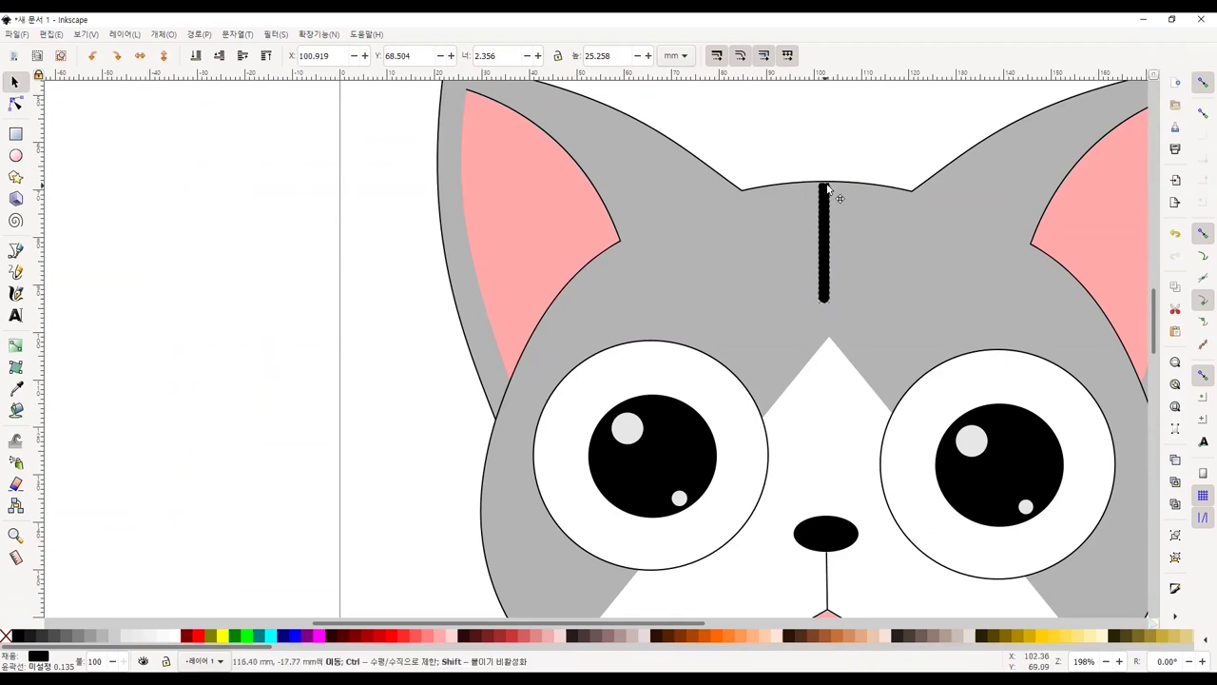
Duplicate the forehead bar twice, placing one copy left and one right of the original
scroll(728, 247, up, 3)
scroll(495, 599, right, 3)
scroll(494, 576, right, 5)
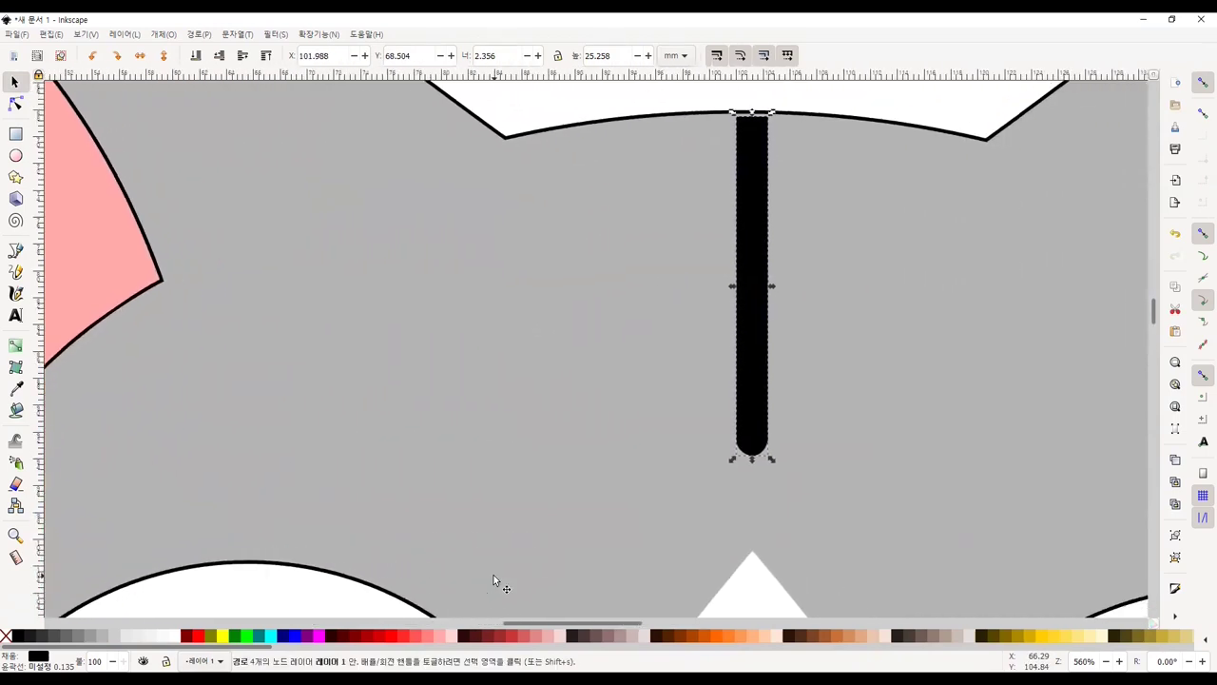
scroll(494, 577, up, 2)
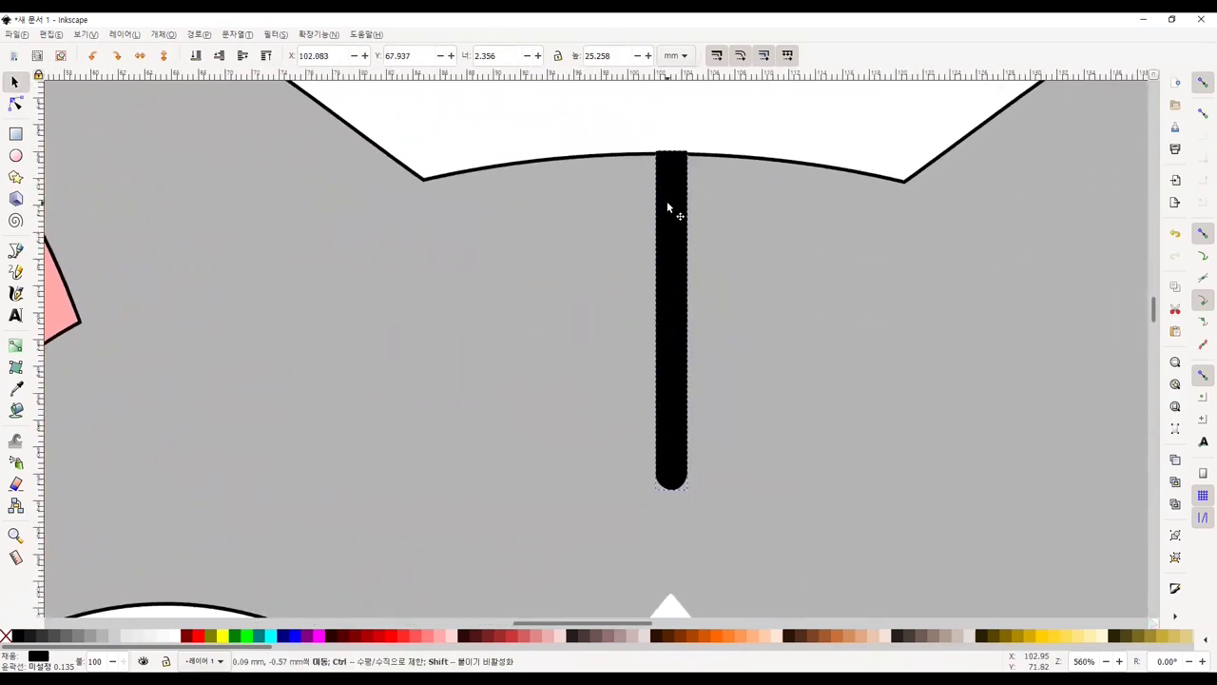
key(ctrl+d)
mouse_move(681, 385)
mouse_down()
mouse_move(562, 285)
mouse_move(557, 380)
mouse_up()
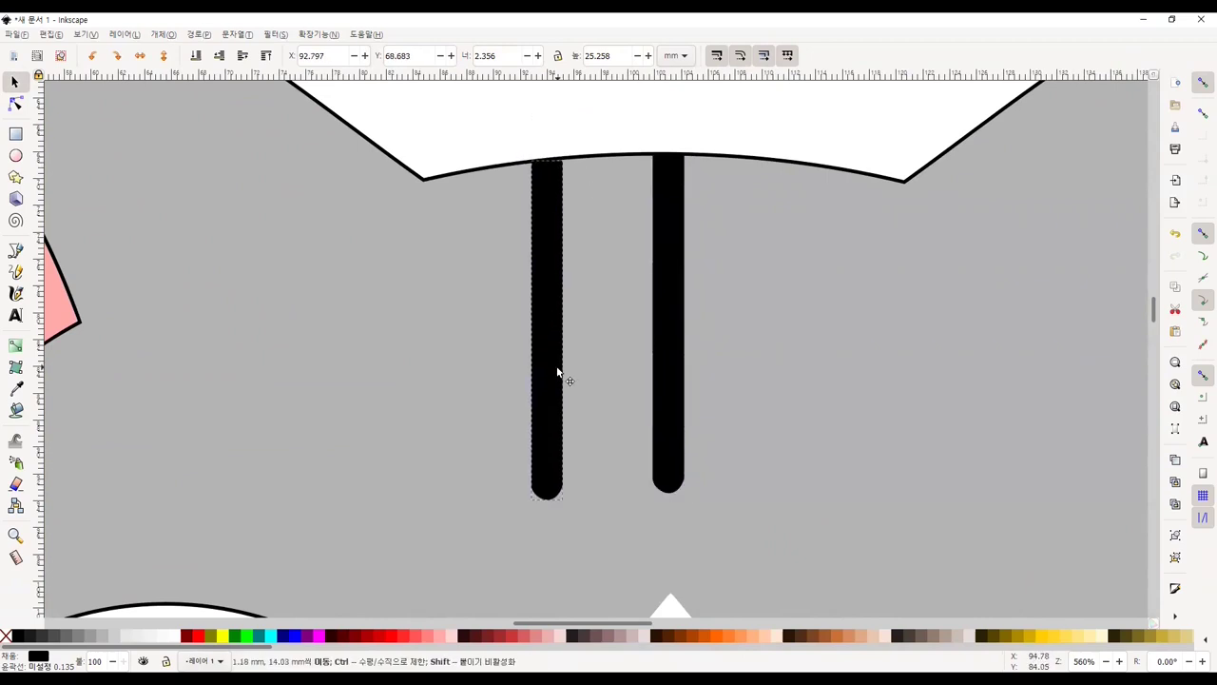
key(ctrl+d)
drag(557, 280, 788, 249)
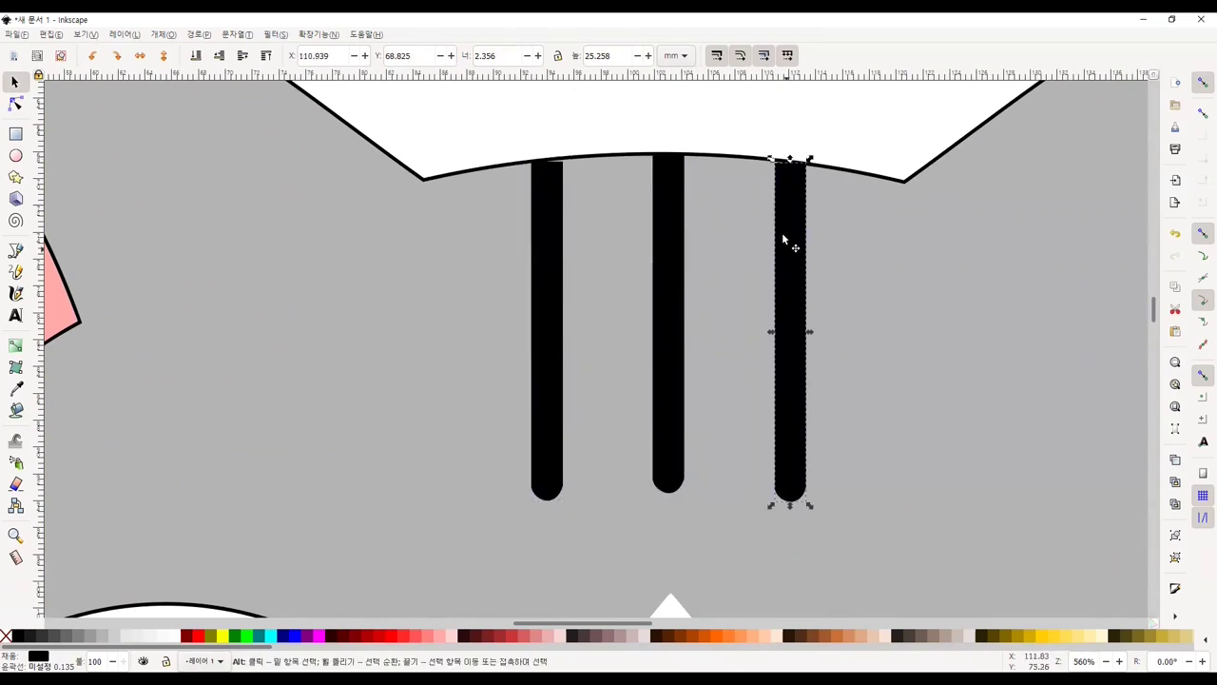
Check the three forehead bars, clear the selection, and zoom back out
key(n)
click(556, 169)
click(668, 285)
click(14, 81)
click(672, 507)
click(669, 489)
click(615, 174)
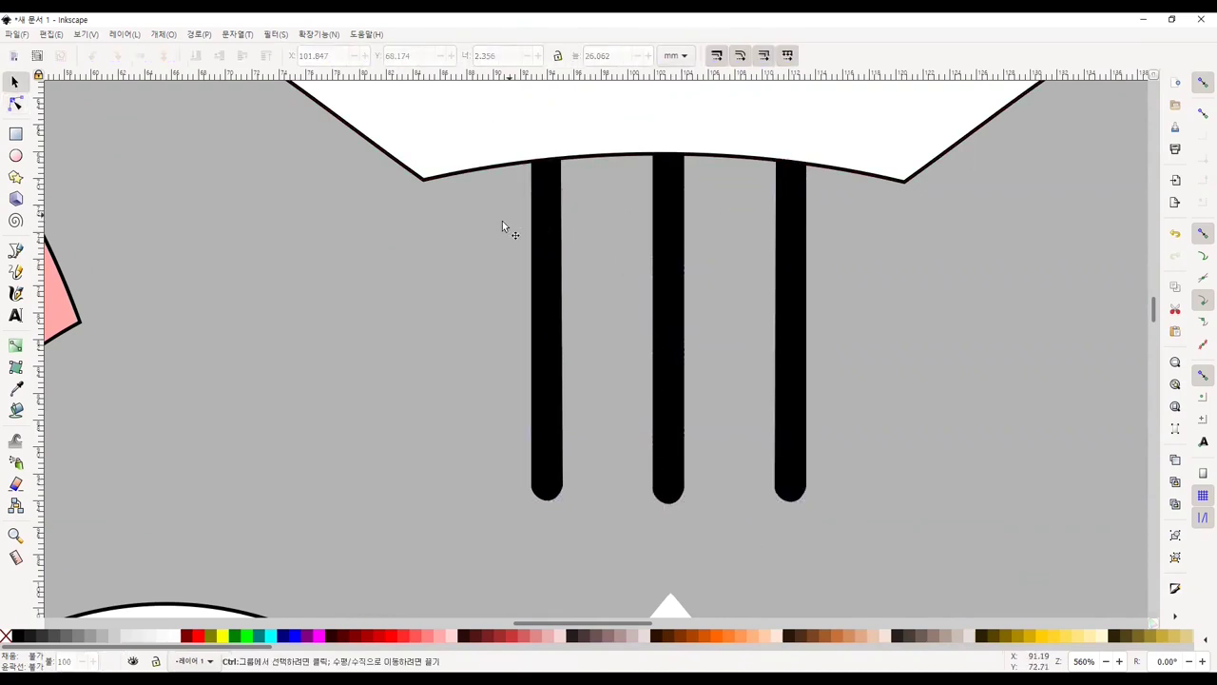
ctrl+scroll(502, 221, down, 4)
scroll(174, 270, down, 1)
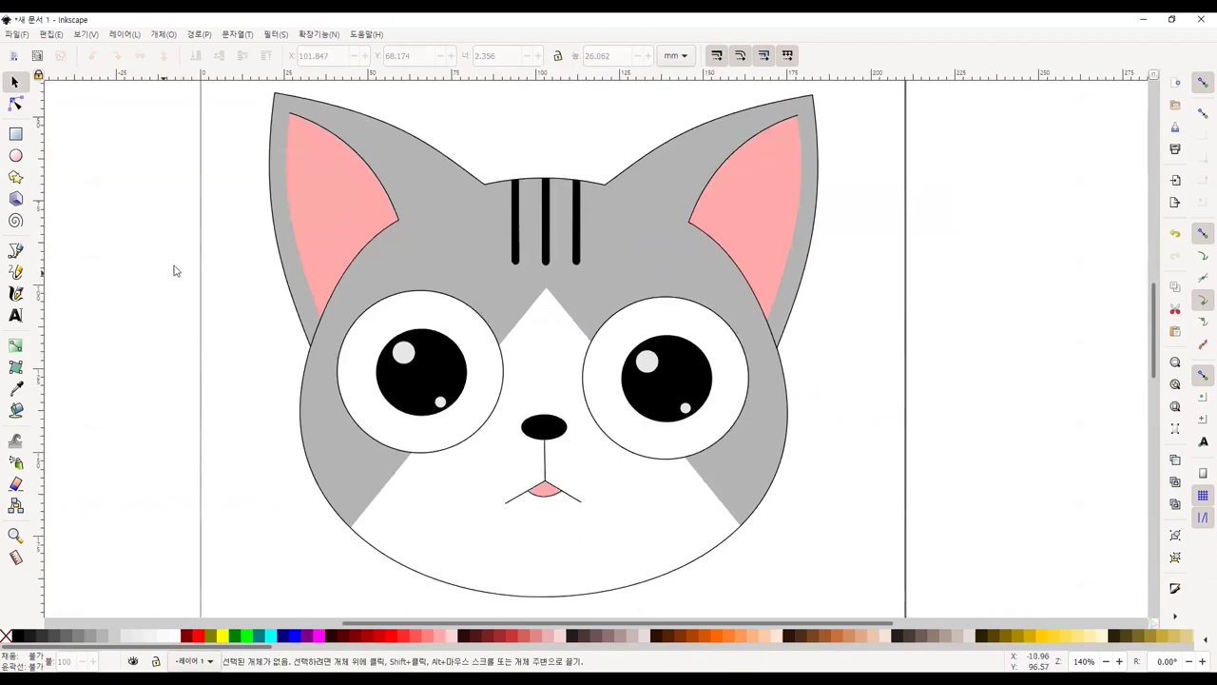
scroll(148, 250, down, 1)
Draw the first curved whisker on the left cheek with the Pen tool
click(15, 250)
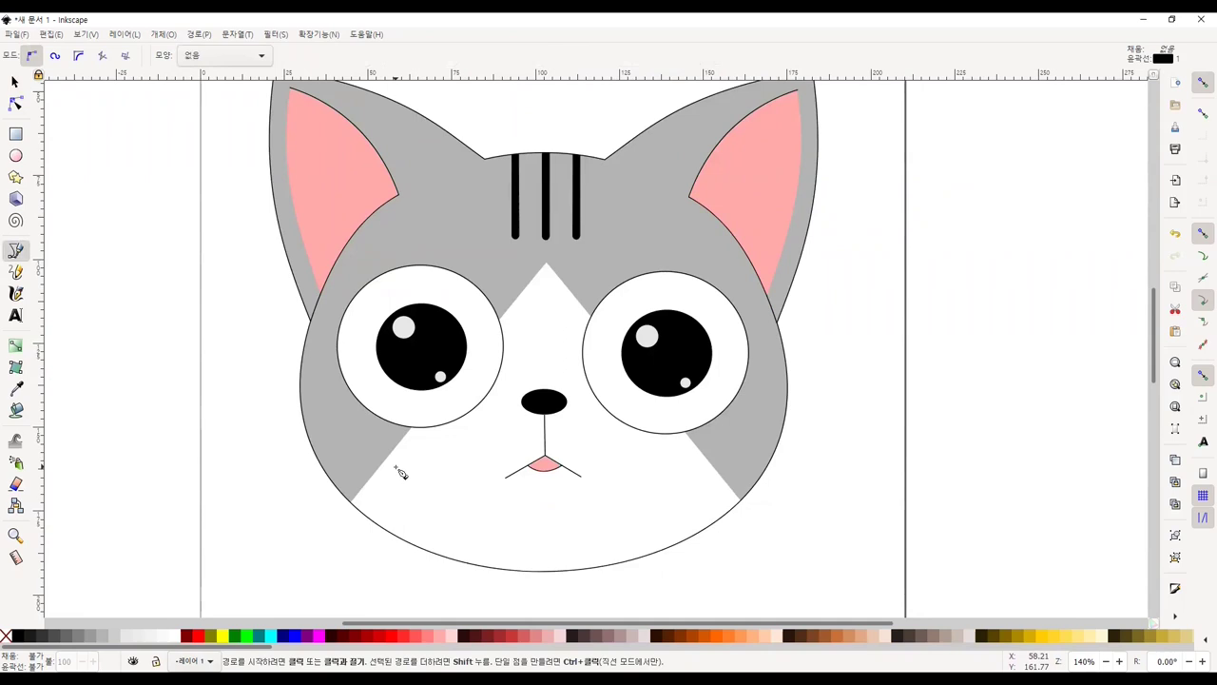
drag(395, 467, 350, 469)
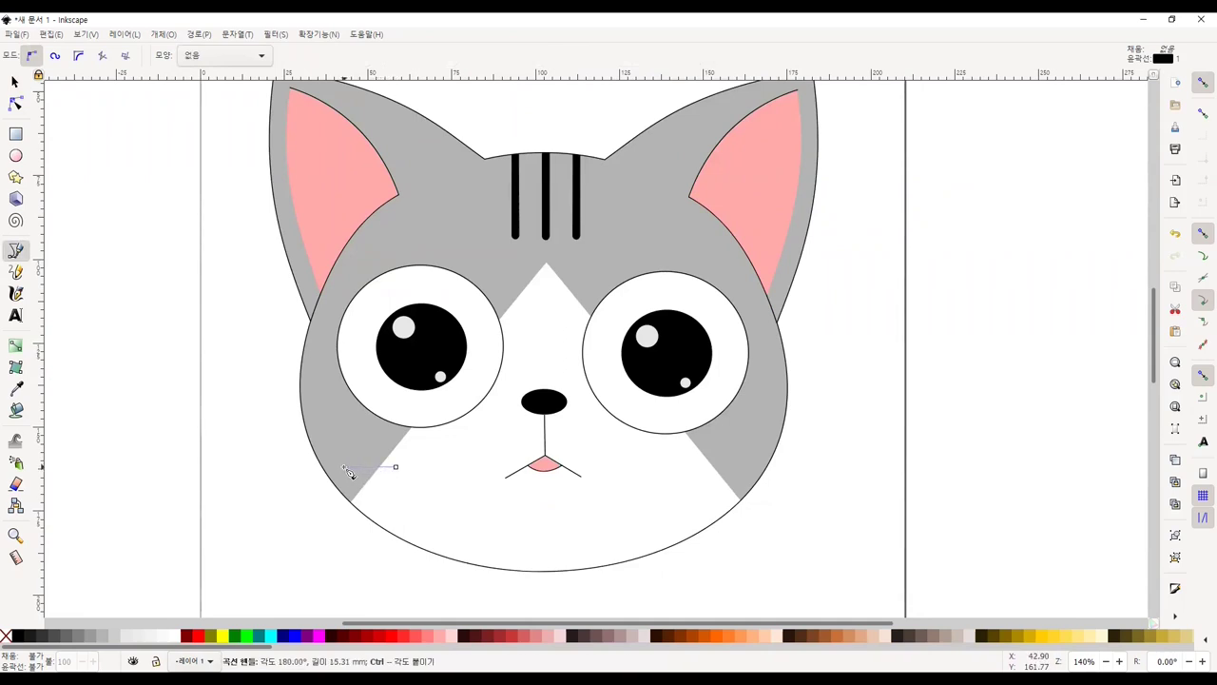
drag(345, 468, 345, 468)
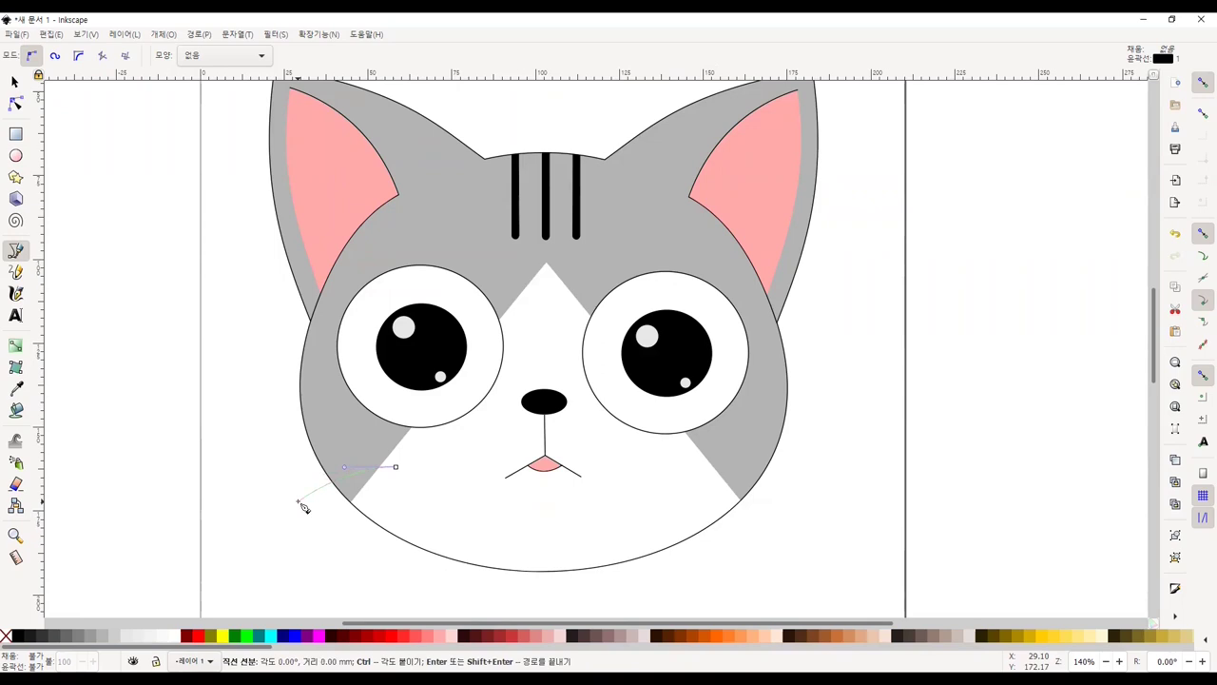
double_click(299, 501)
Draw the second and third left-cheek whiskers below the first
click(13, 255)
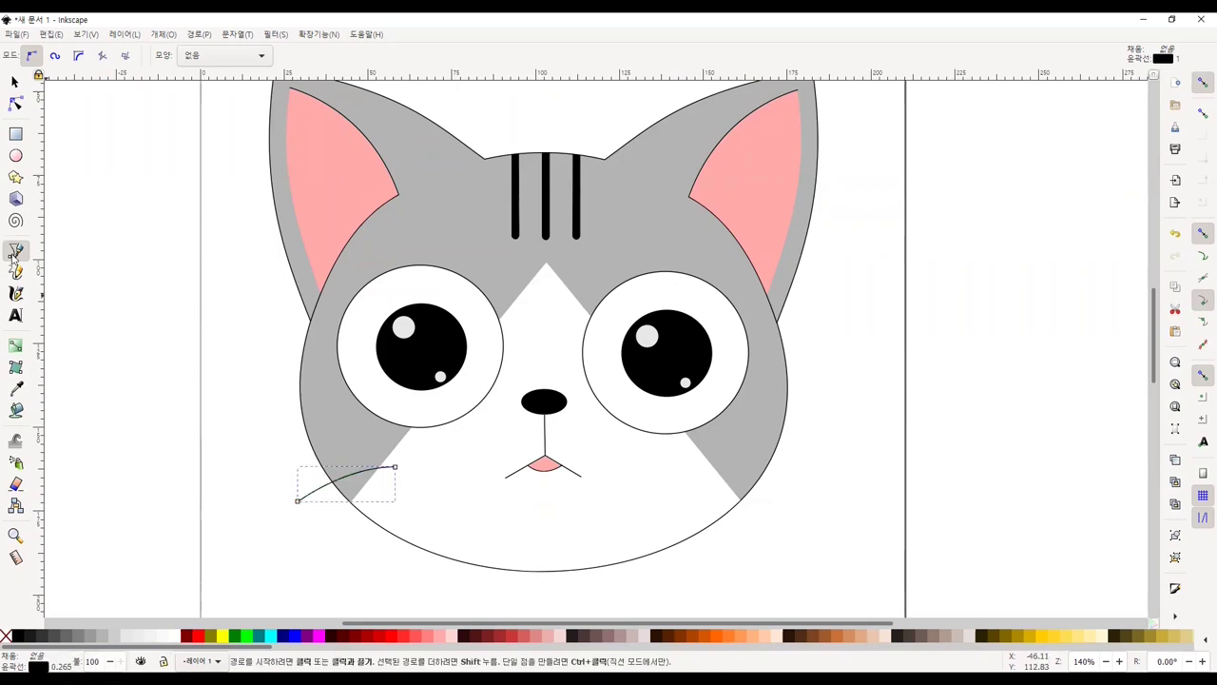
click(396, 483)
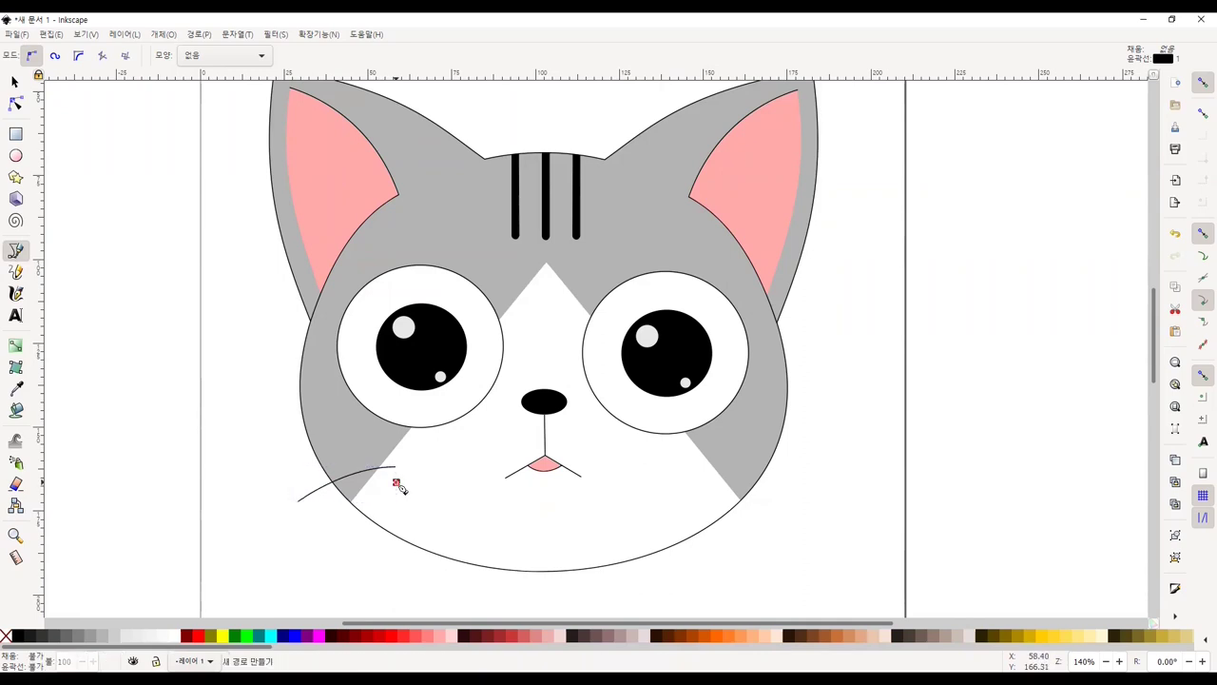
drag(397, 483, 353, 486)
key(Return)
click(393, 480)
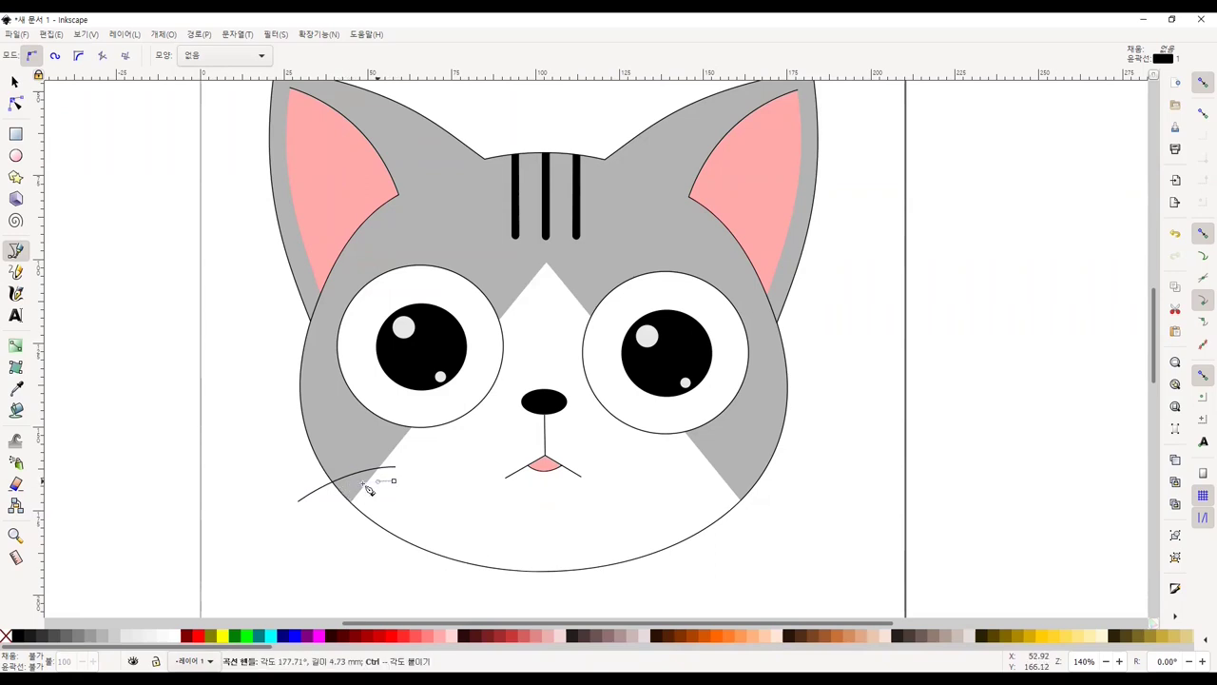
click(313, 531)
key(Return)
drag(396, 500, 357, 519)
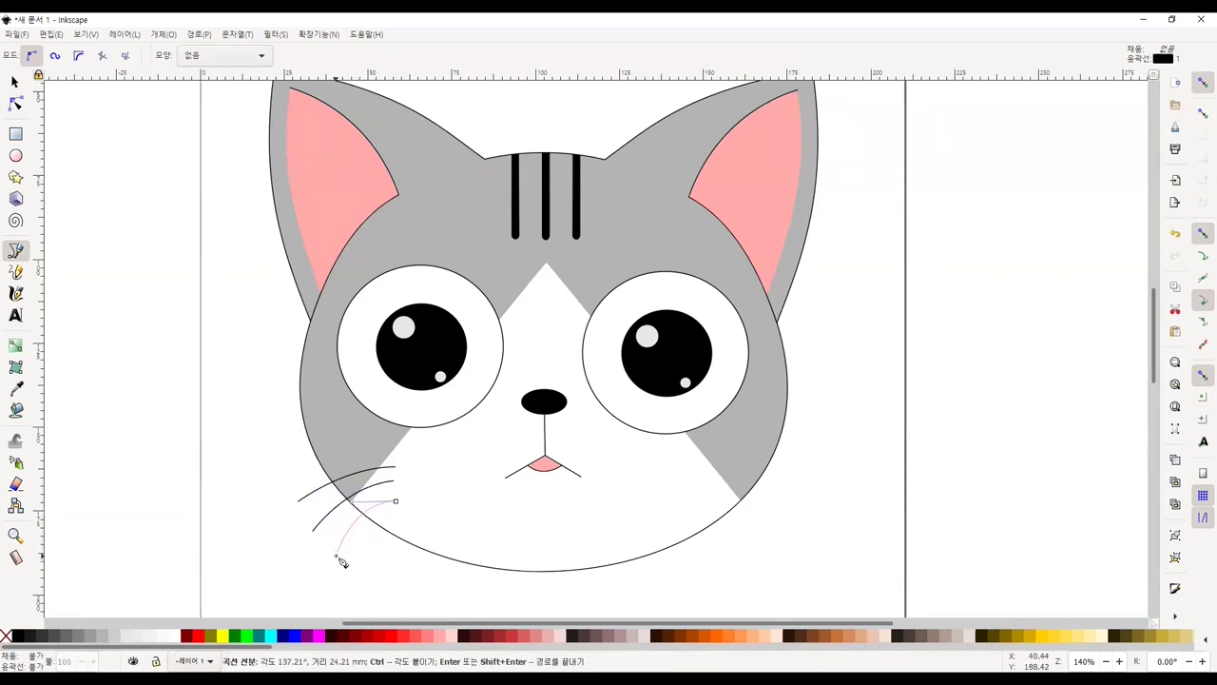
double_click(337, 556)
Duplicate and mirror the three whiskers, placing the copy on the right cheek
click(15, 82)
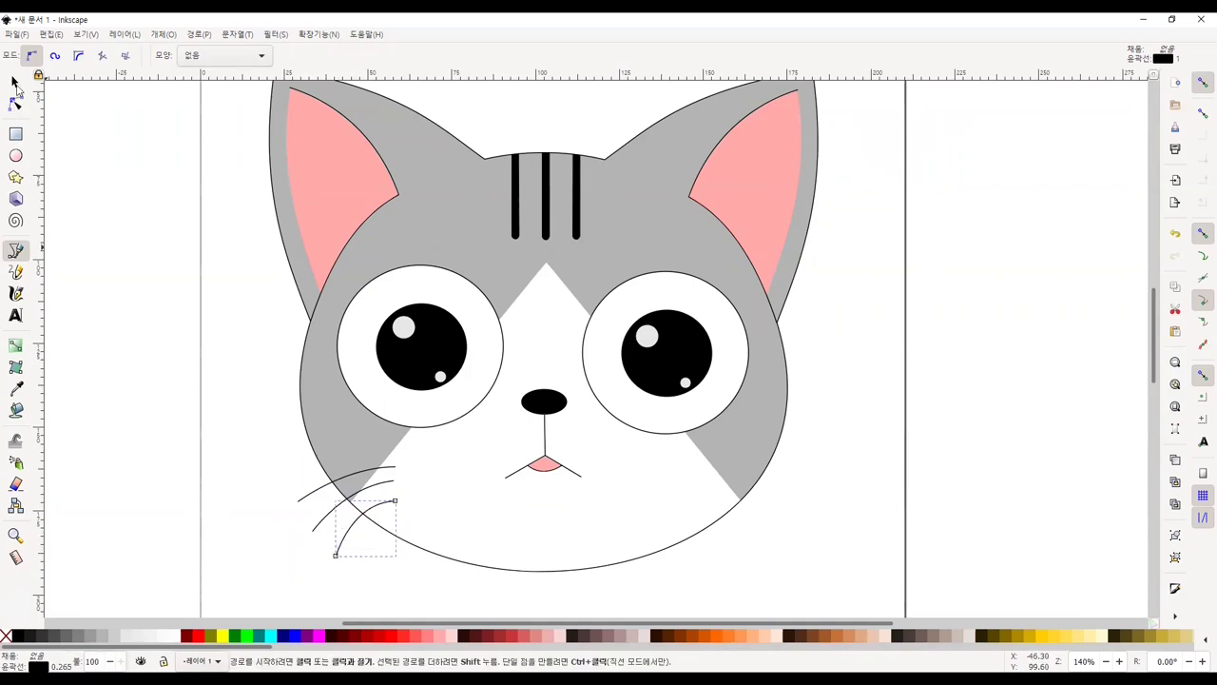
click(258, 528)
drag(255, 444, 442, 574)
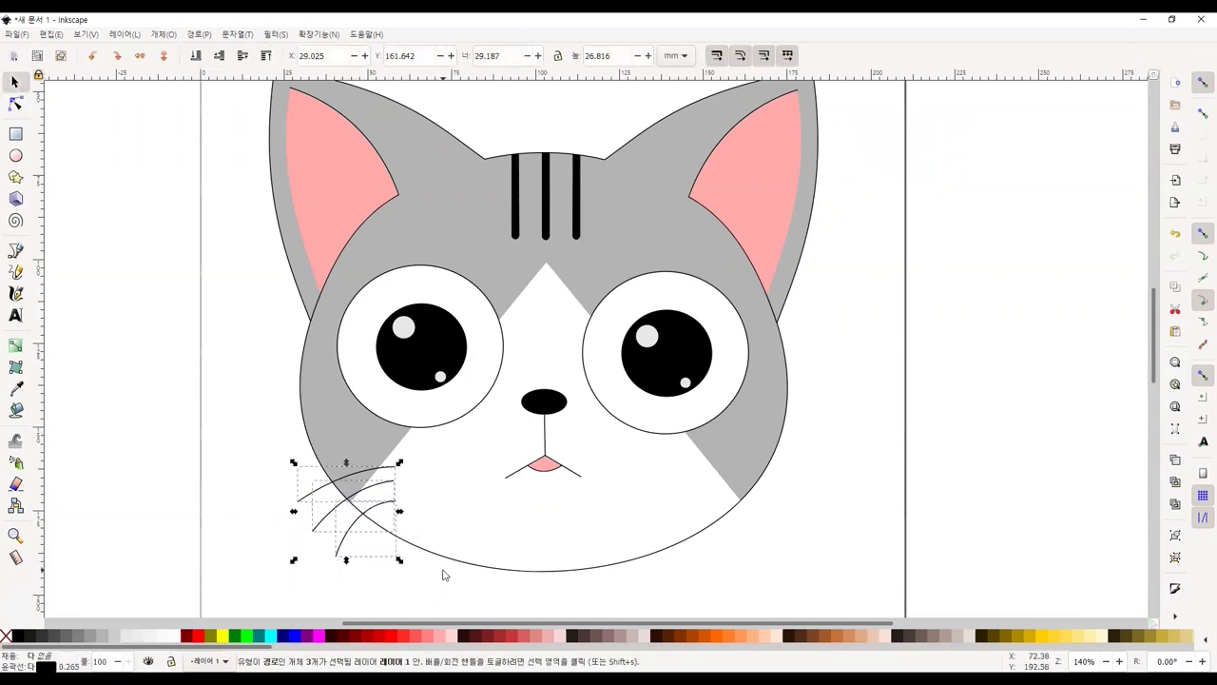
key(ctrl+d)
drag(421, 508, 475, 511)
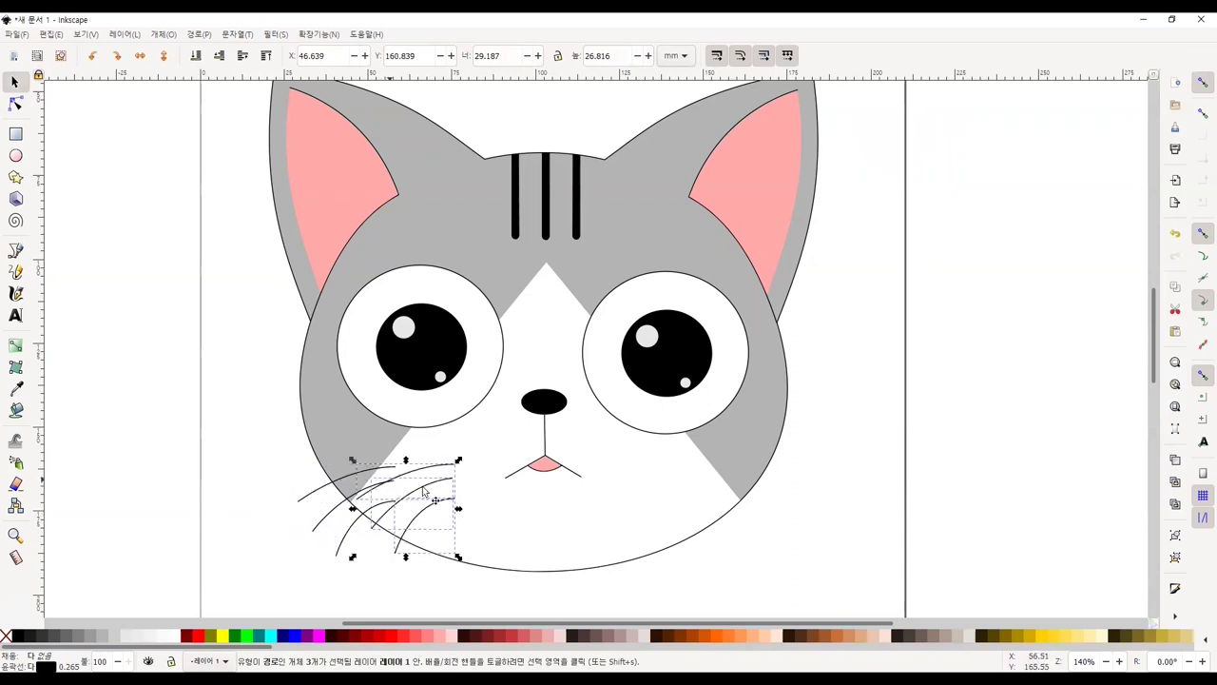
mouse_move(348, 511)
mouse_down()
mouse_move(533, 523)
mouse_move(717, 463)
mouse_up()
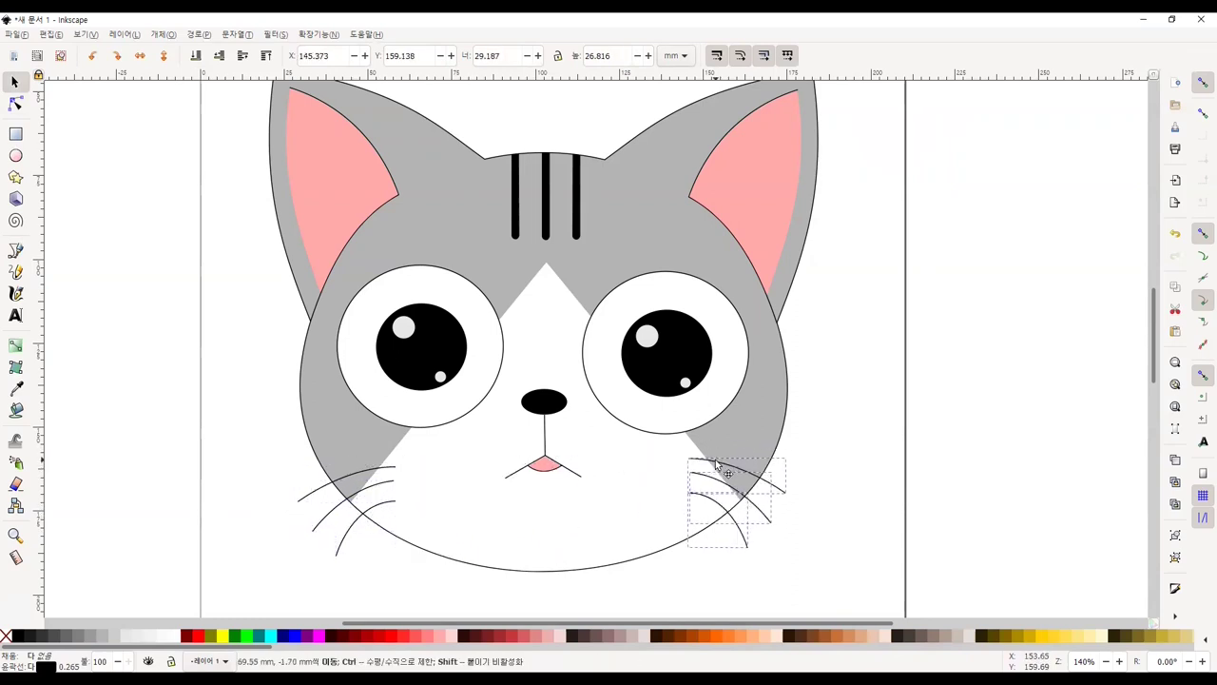
click(291, 301)
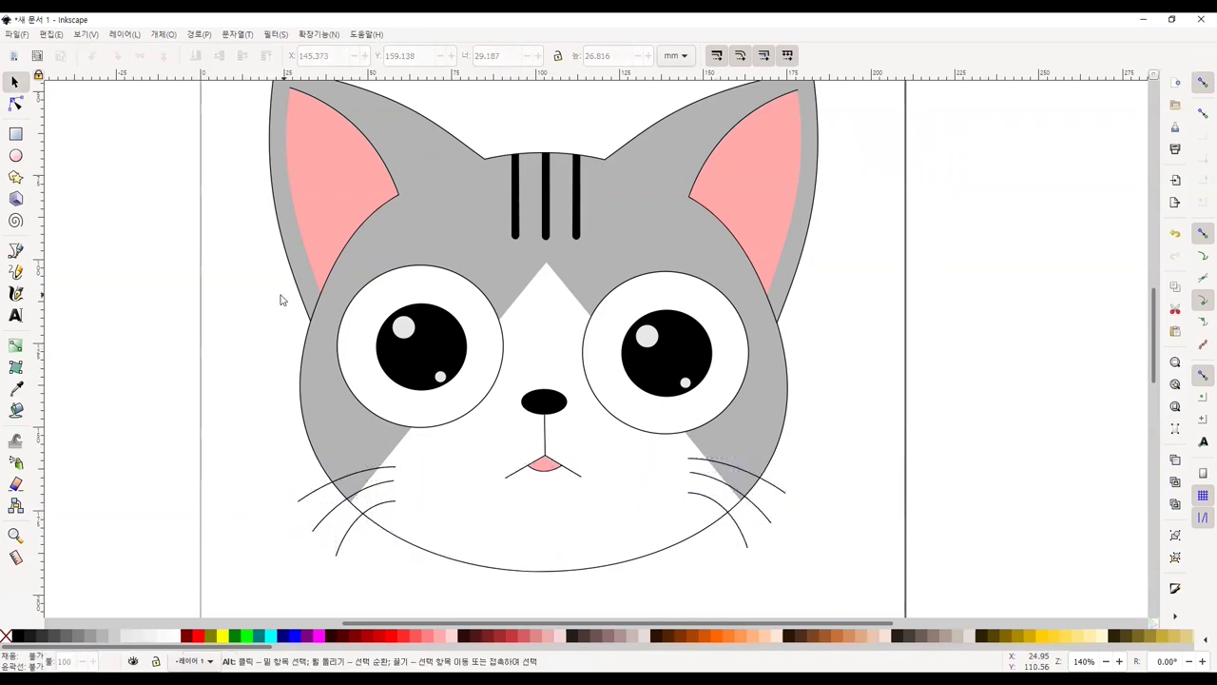
Select the right eye with its highlight and nudge it slightly left
ctrl+scroll(197, 286, down, 1)
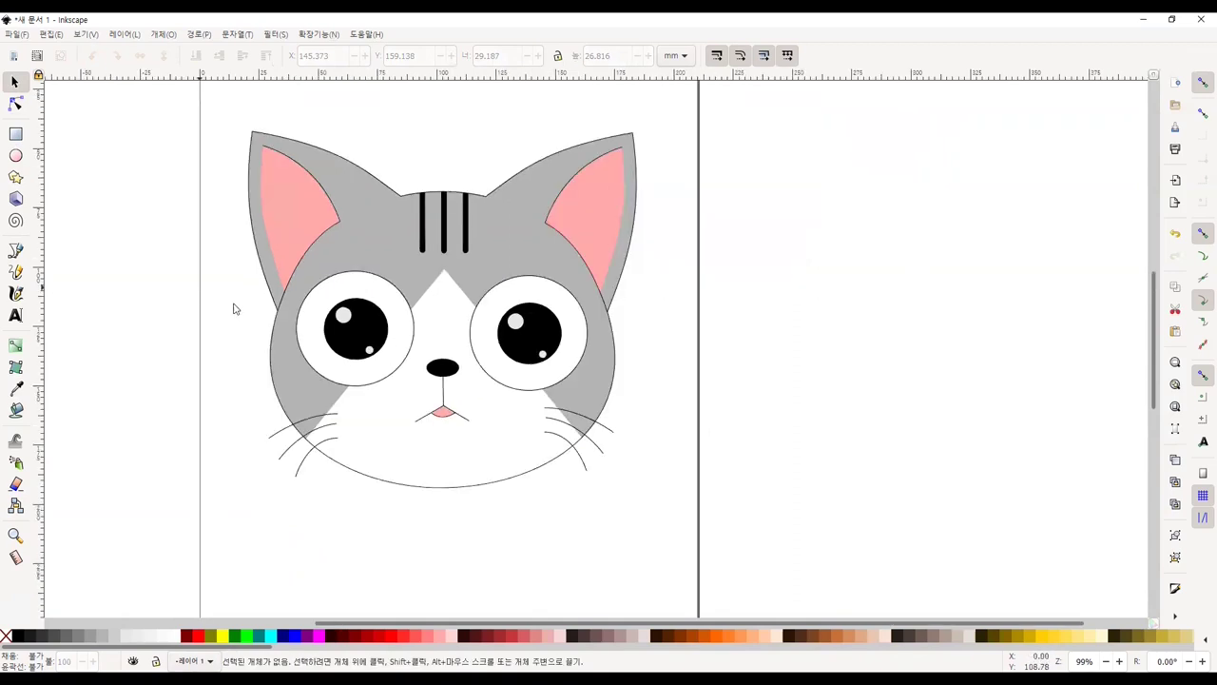
click(490, 320)
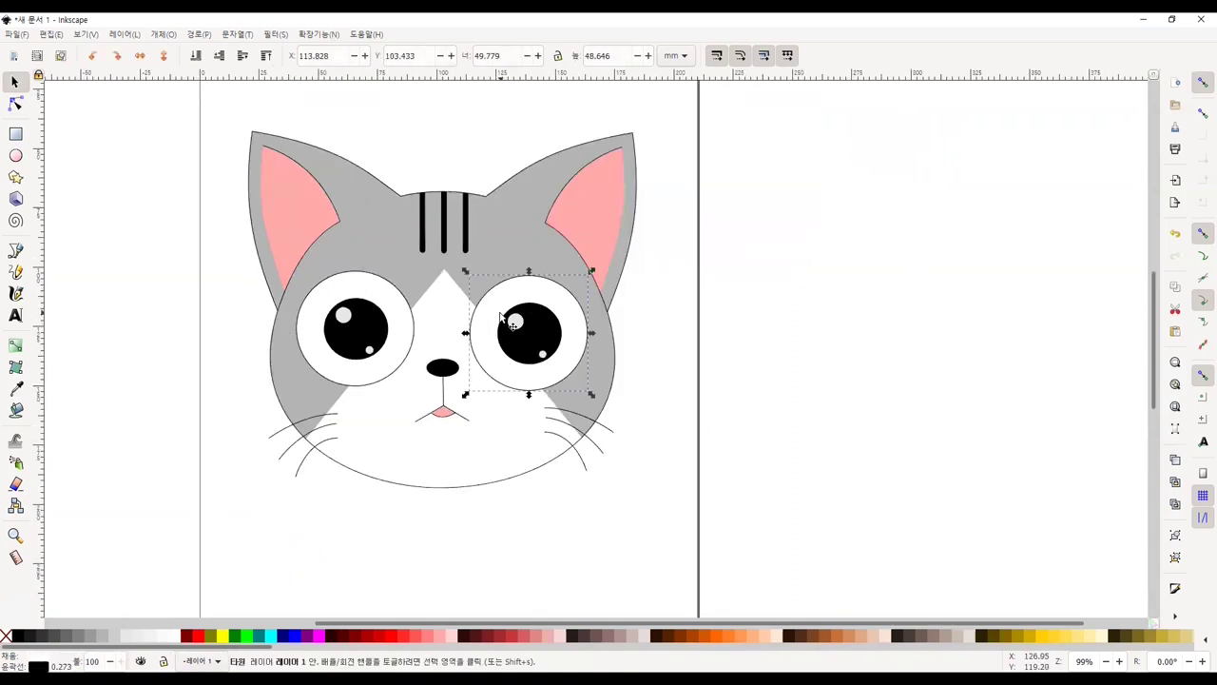
shift+click(515, 323)
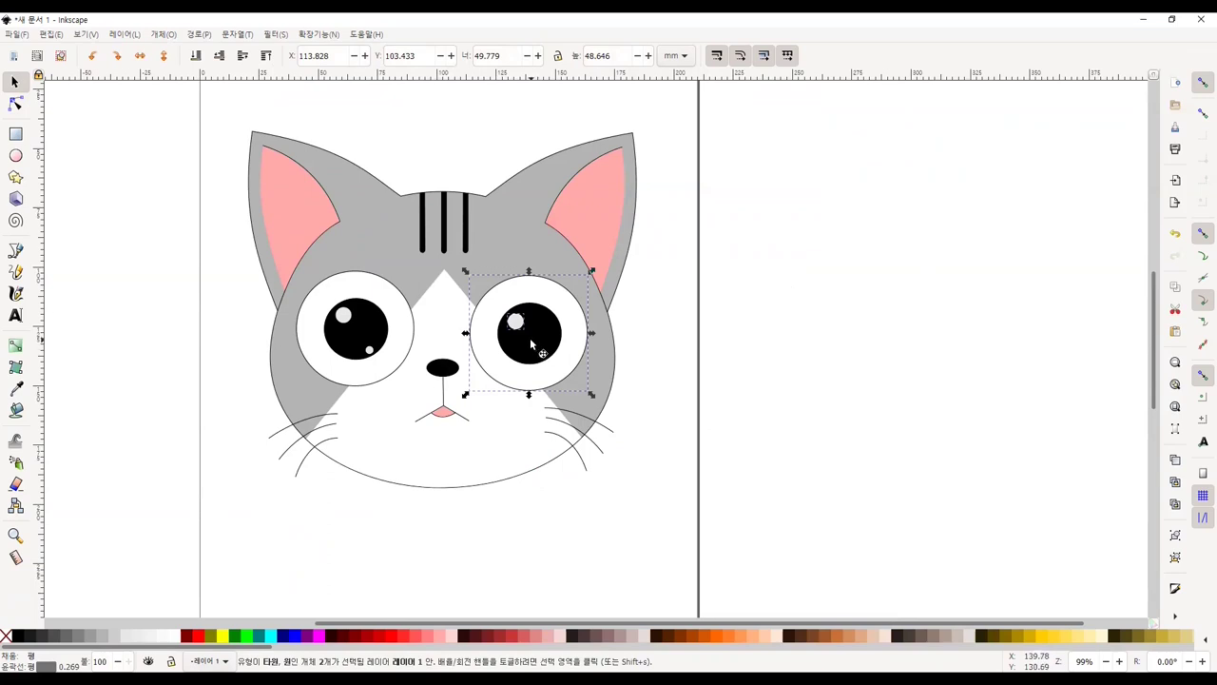
drag(531, 344, 524, 343)
drag(582, 392, 596, 403)
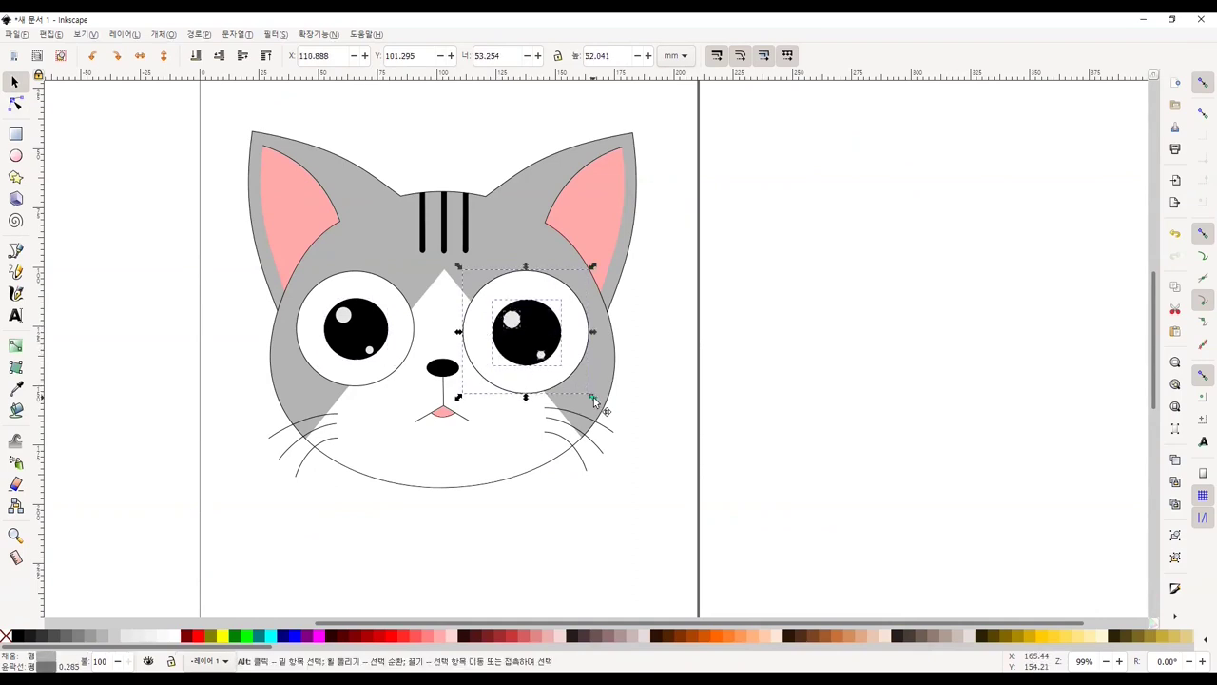
Delete the left eye's highlight and remaining parts
click(346, 314)
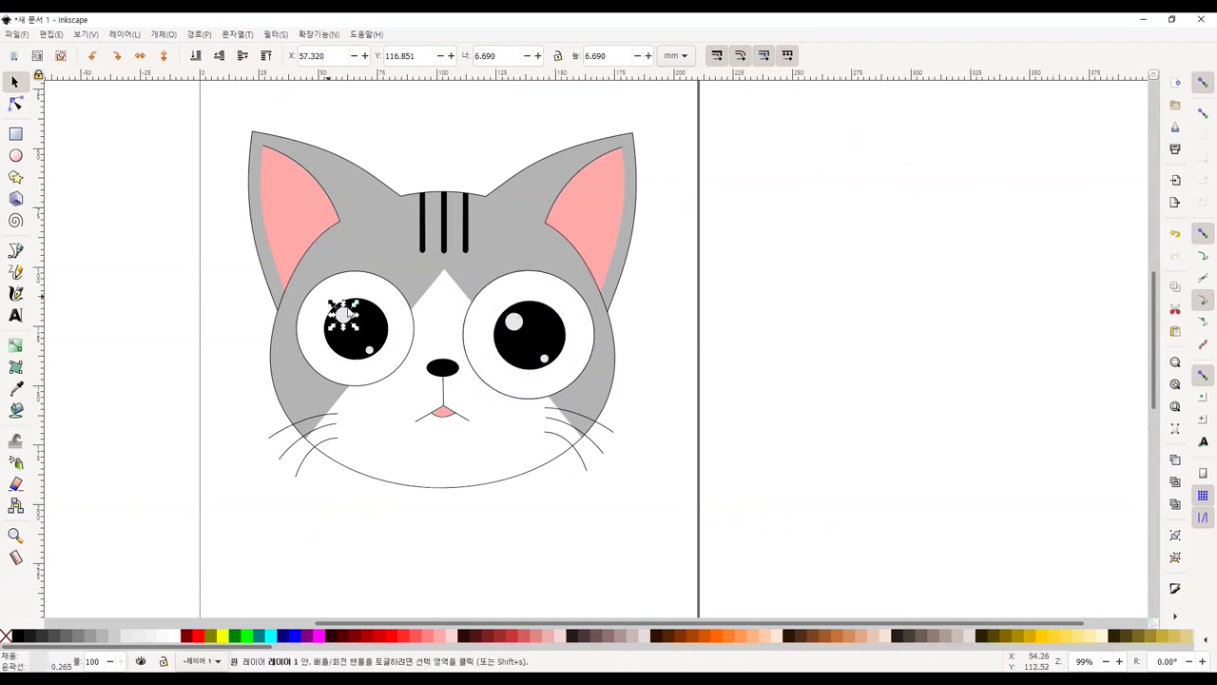
key(Delete)
click(370, 350)
key(Delete)
click(314, 333)
key(Delete)
click(511, 331)
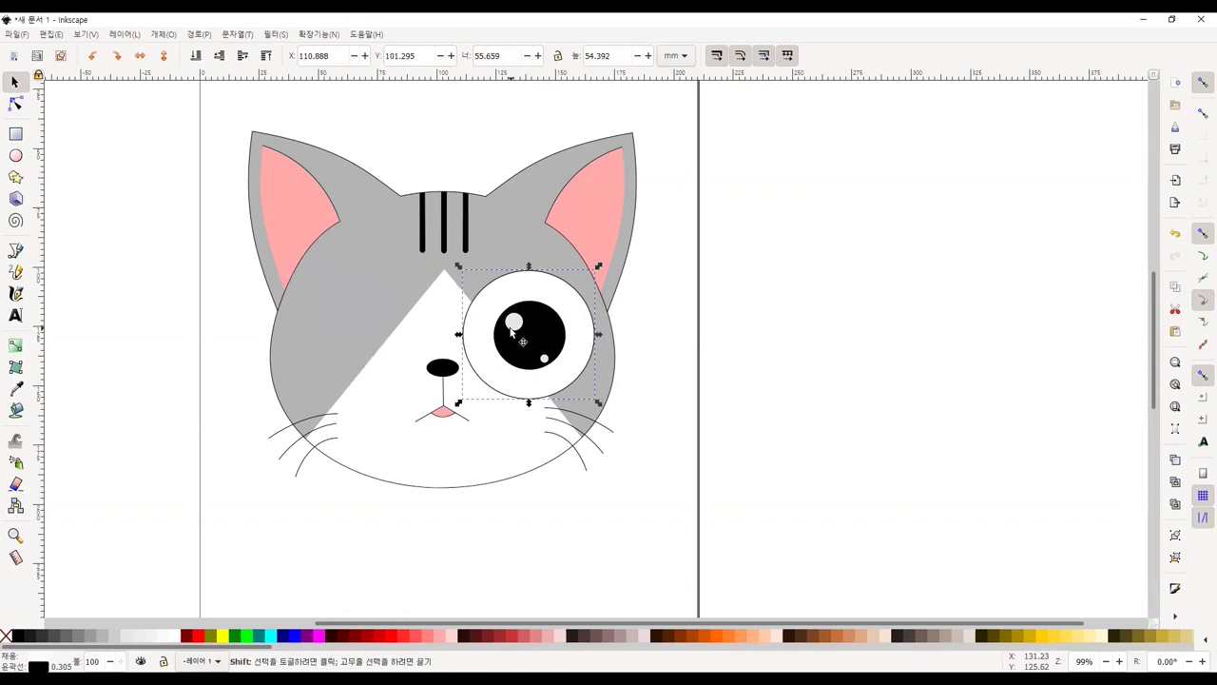
Ungroup and duplicate the right eye, placing the copy where the left eye was
key(ctrl+shift+g)
key(ctrl+d)
drag(510, 373, 327, 281)
click(327, 281)
key(Escape)
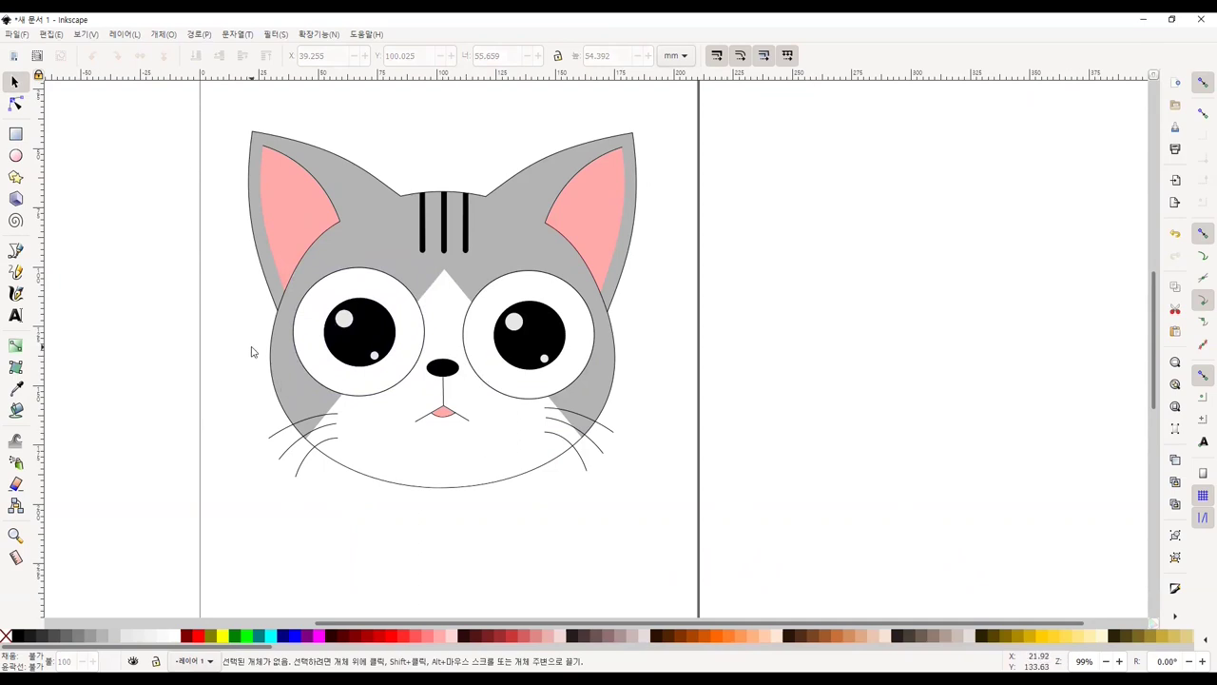
Remove the small highlight dots from the left and right eyes
click(374, 357)
key(Delete)
click(544, 358)
key(Escape)
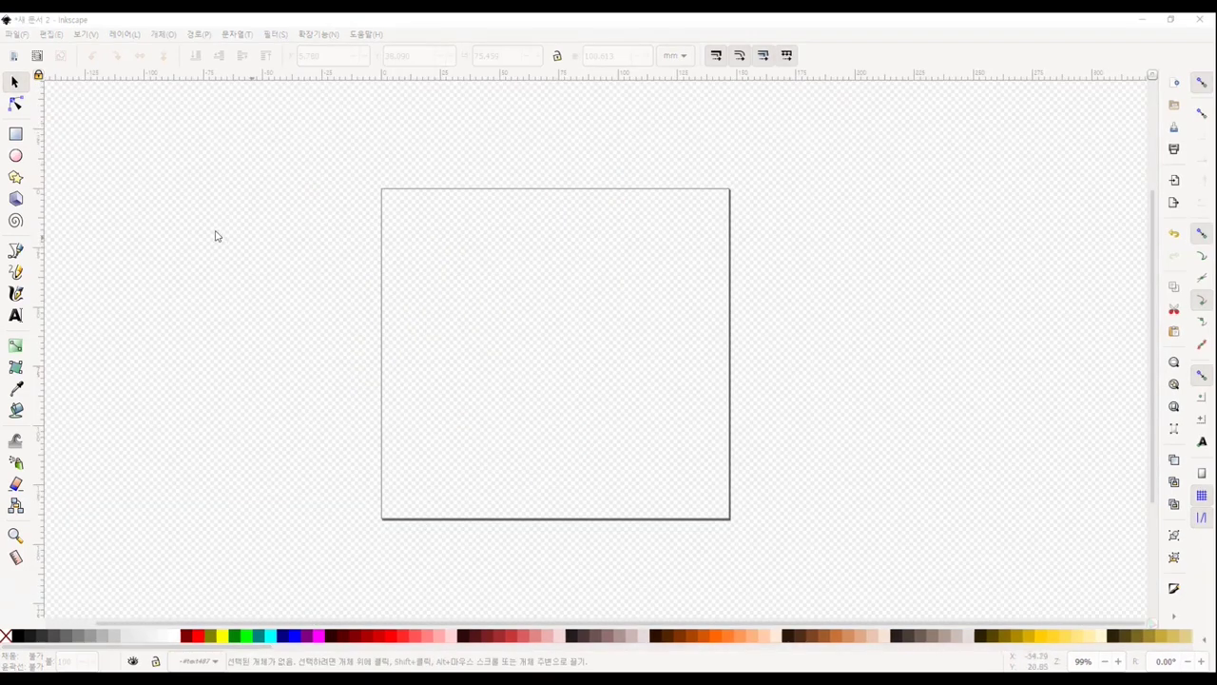
Write the word 낙타 on the page with the Text tool
click(13, 316)
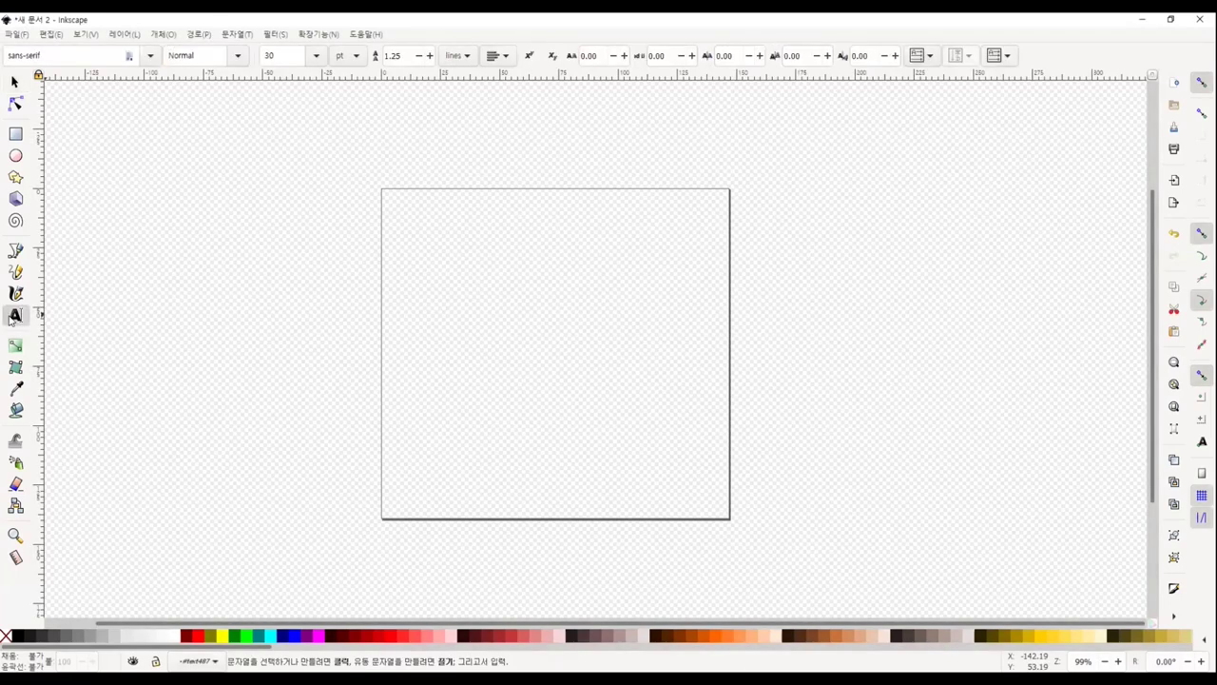
click(431, 326)
text(낙)
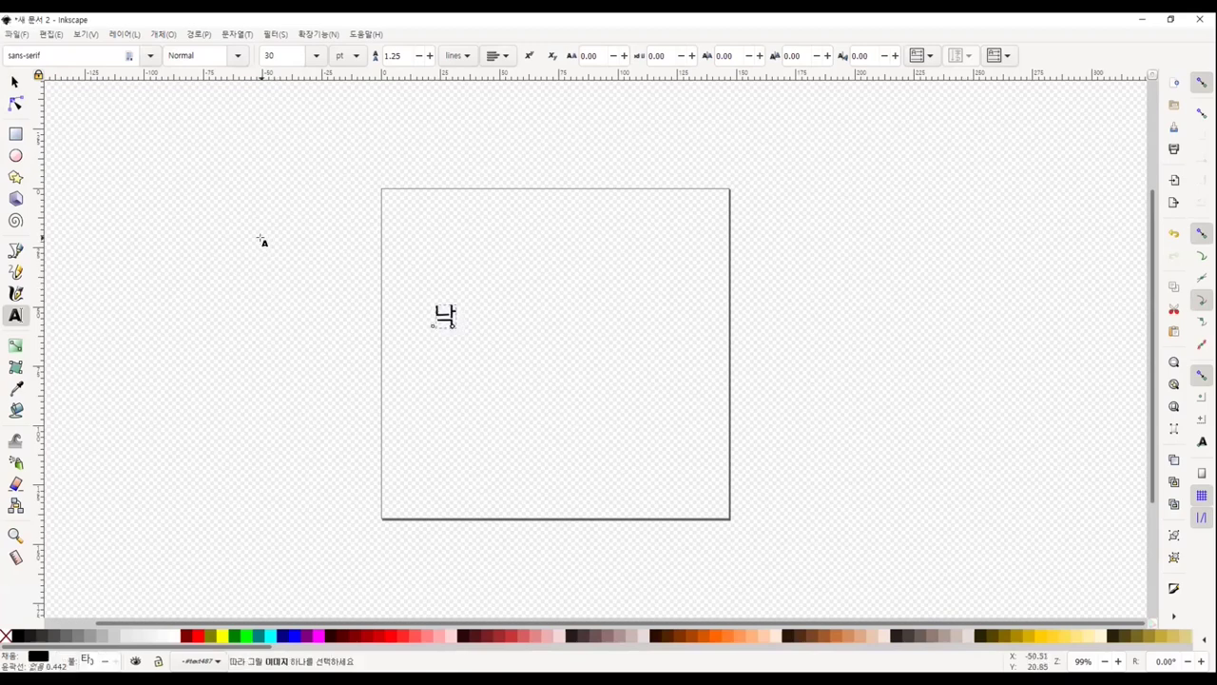
text(타)
click(250, 243)
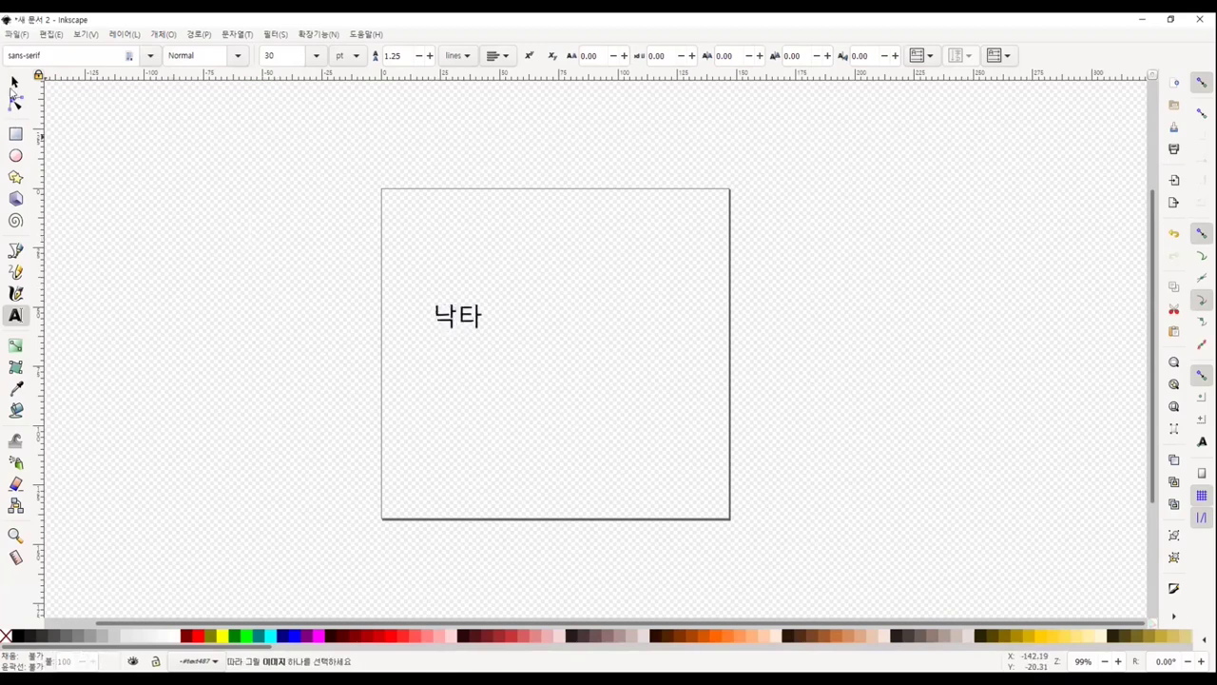
Scale the 낙타 text up to about 95.883 × 74.113 mm and move it up
click(14, 83)
click(454, 328)
mouse_move(487, 321)
mouse_down()
mouse_move(645, 327)
mouse_move(554, 456)
mouse_up()
drag(482, 312, 489, 272)
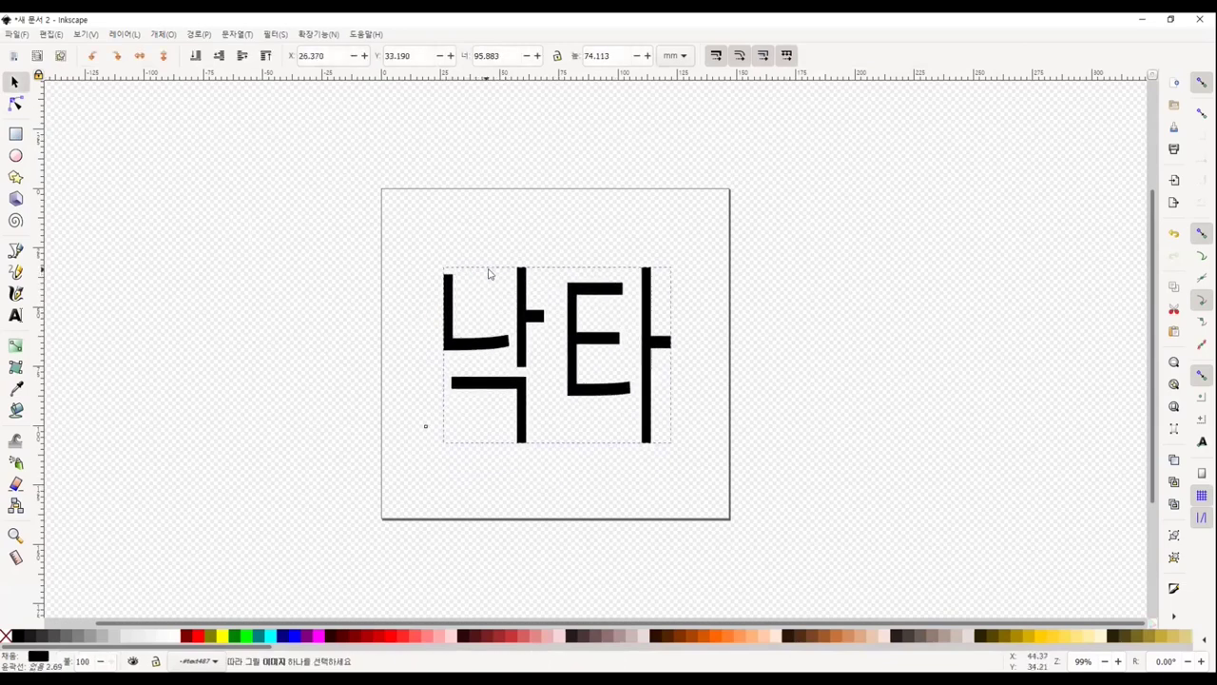
click(359, 287)
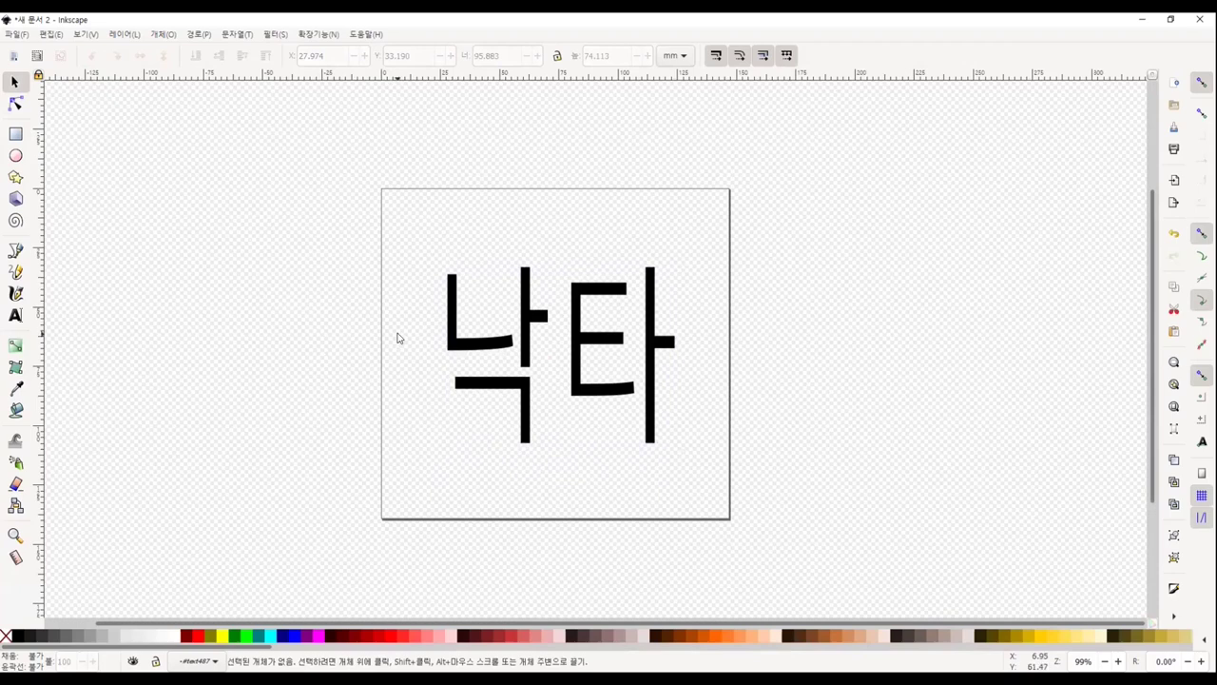
ctrl+scroll(397, 338, up, 1)
Convert the 낙타 text into editable paths and select the 낙 path
click(15, 105)
click(650, 325)
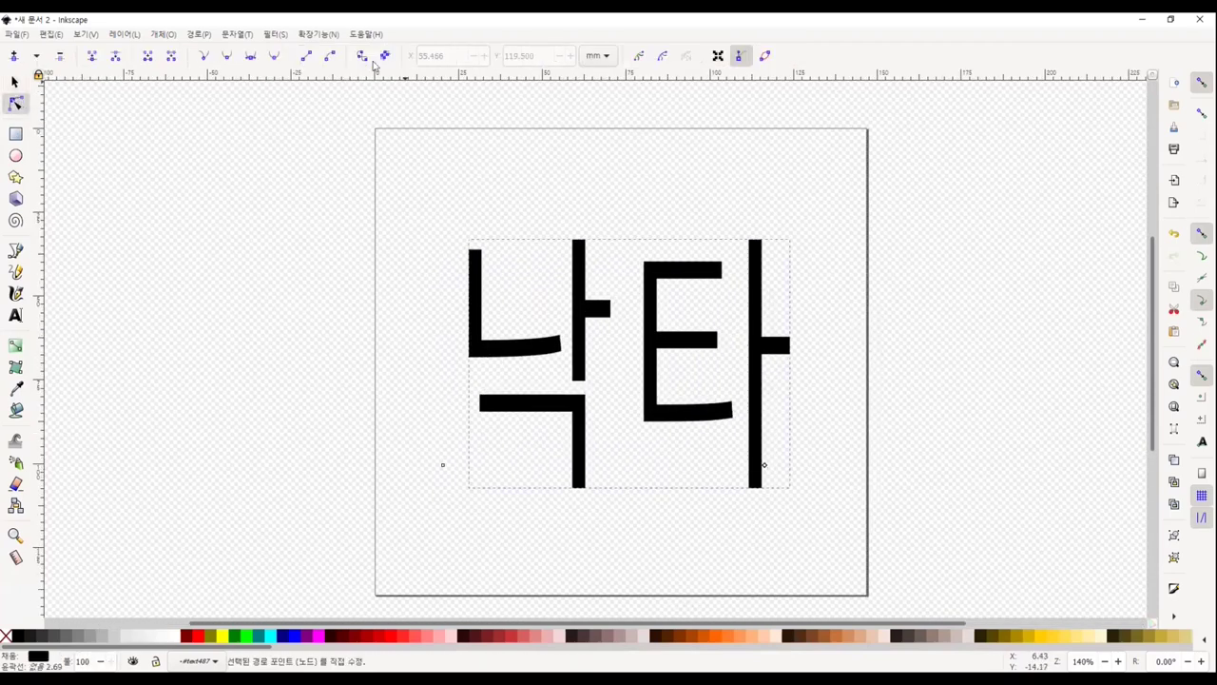
click(364, 59)
click(568, 306)
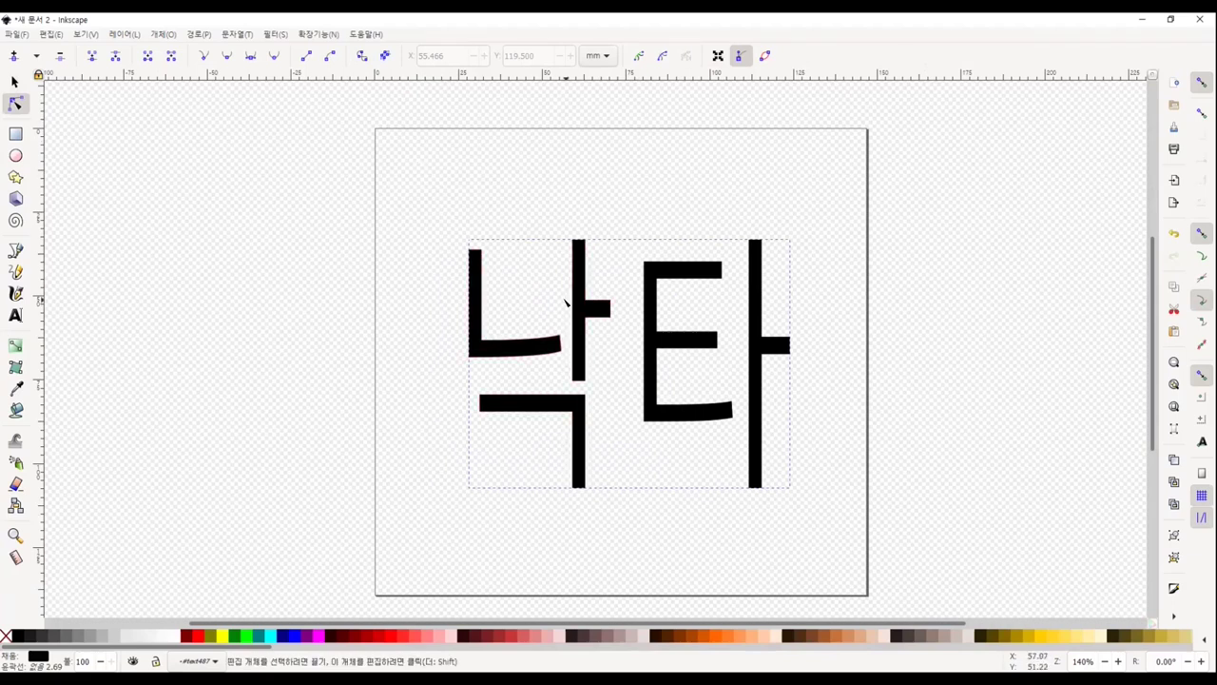
Stretch the 타 stem into a wedge with a slanted, upward-curving arm
click(668, 337)
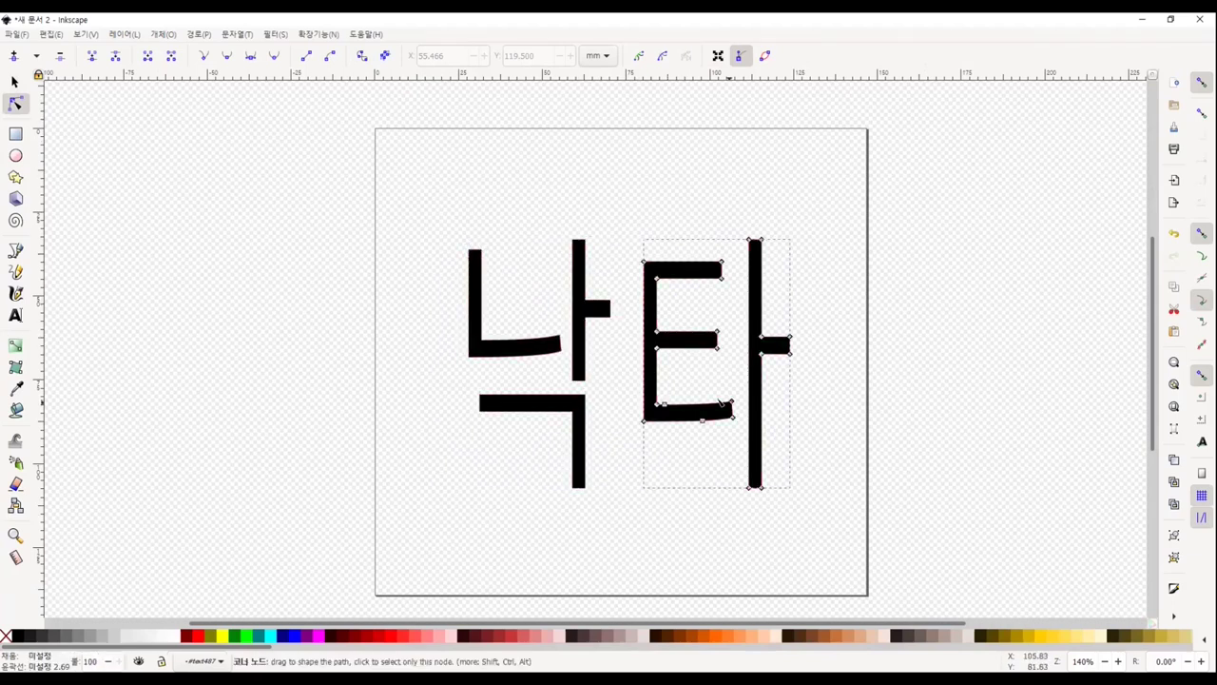
drag(750, 489, 734, 561)
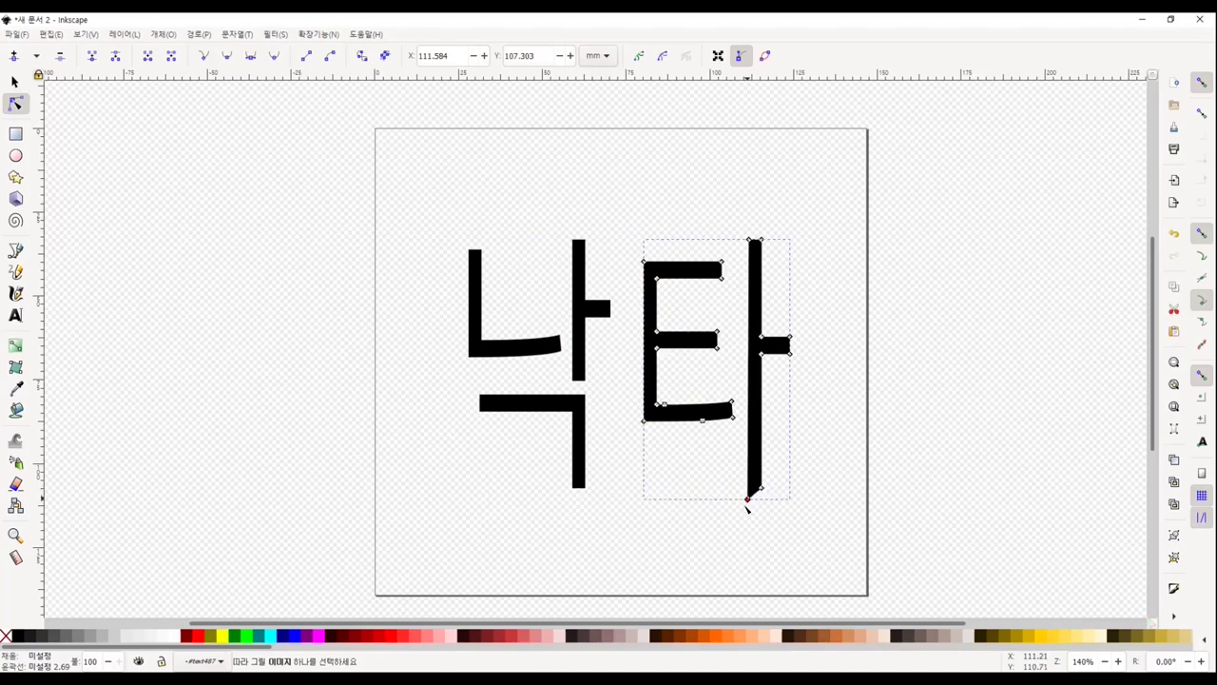
mouse_move(761, 489)
mouse_down()
mouse_move(778, 543)
mouse_move(772, 571)
mouse_up()
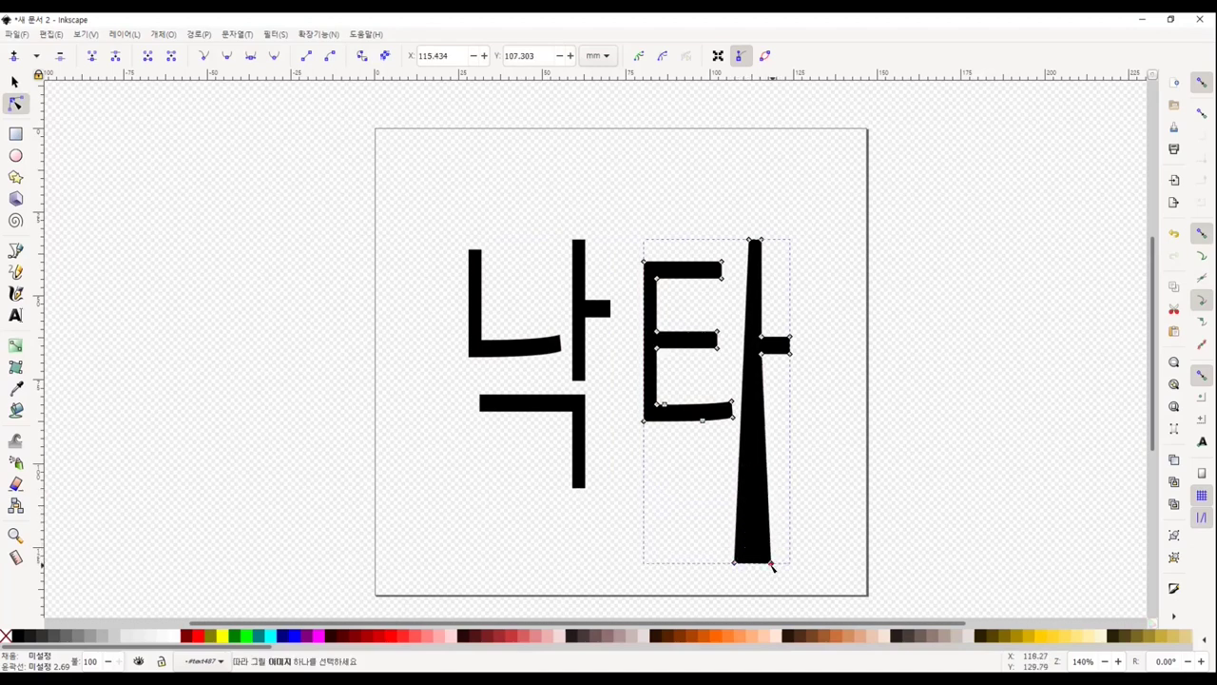
click(767, 366)
drag(767, 366, 816, 355)
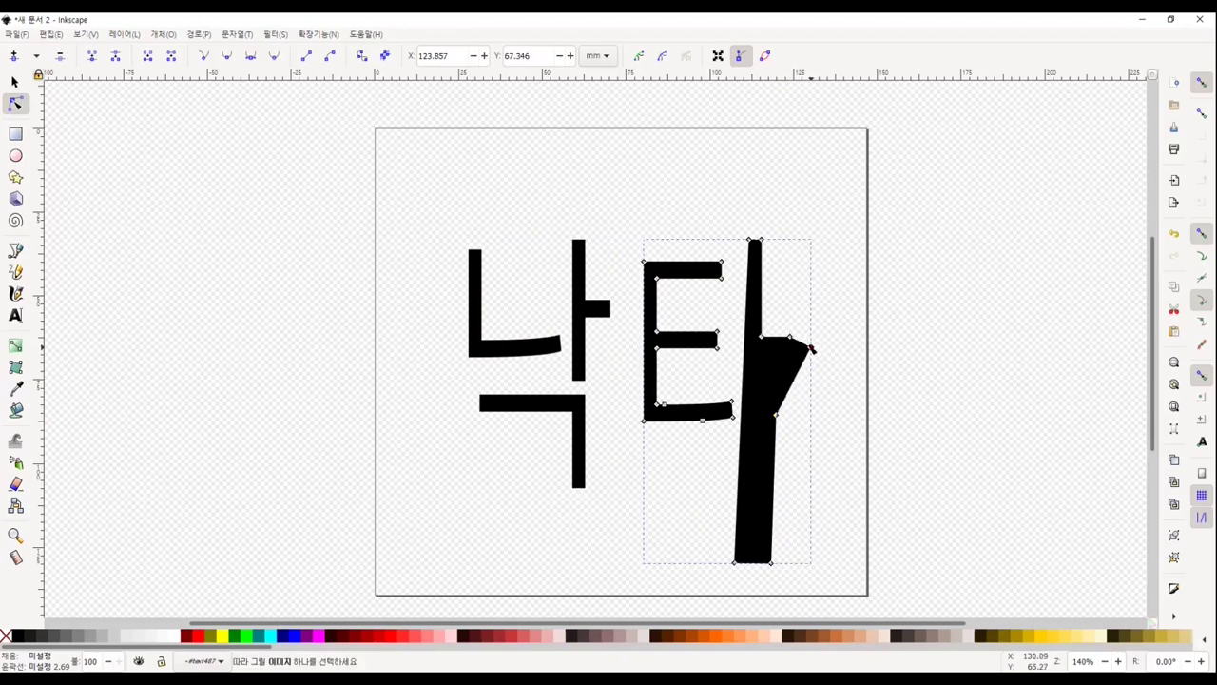
drag(776, 415, 772, 351)
drag(778, 447, 797, 461)
click(793, 338)
drag(822, 333, 825, 335)
click(825, 335)
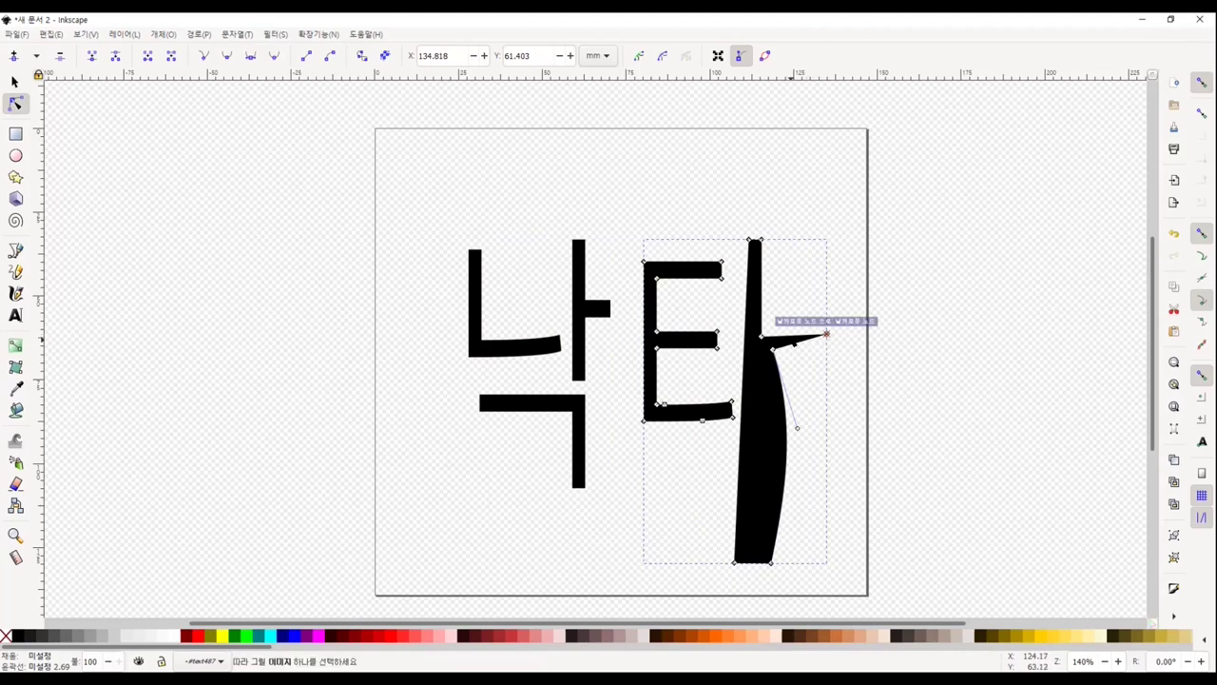
drag(794, 343, 811, 347)
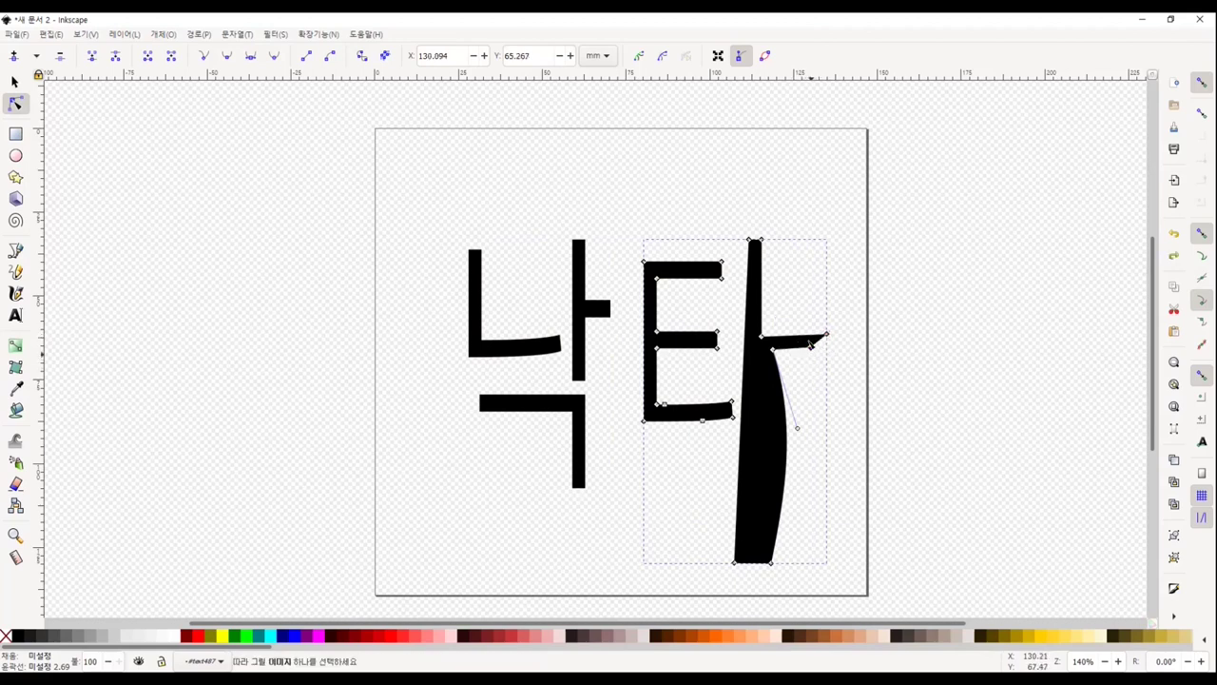
mouse_move(807, 344)
mouse_down()
mouse_move(789, 342)
mouse_move(831, 344)
mouse_move(820, 333)
mouse_up()
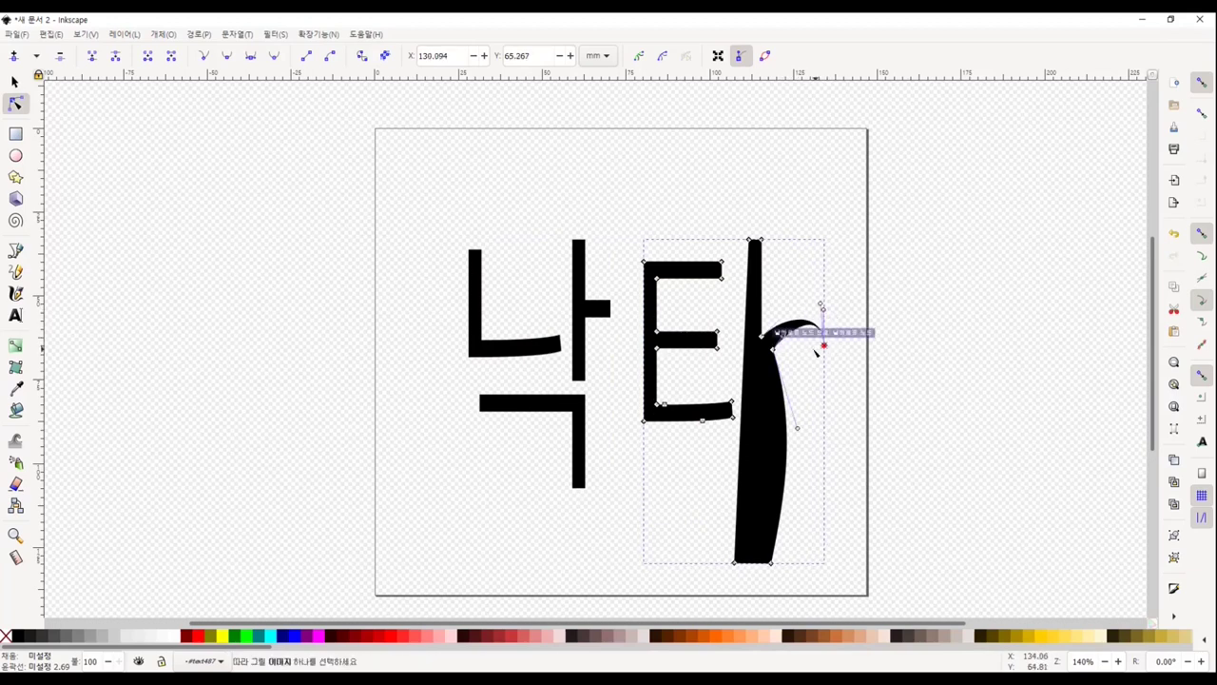
Reshape the top of the 타 stem into a tilted, slanted point
click(754, 242)
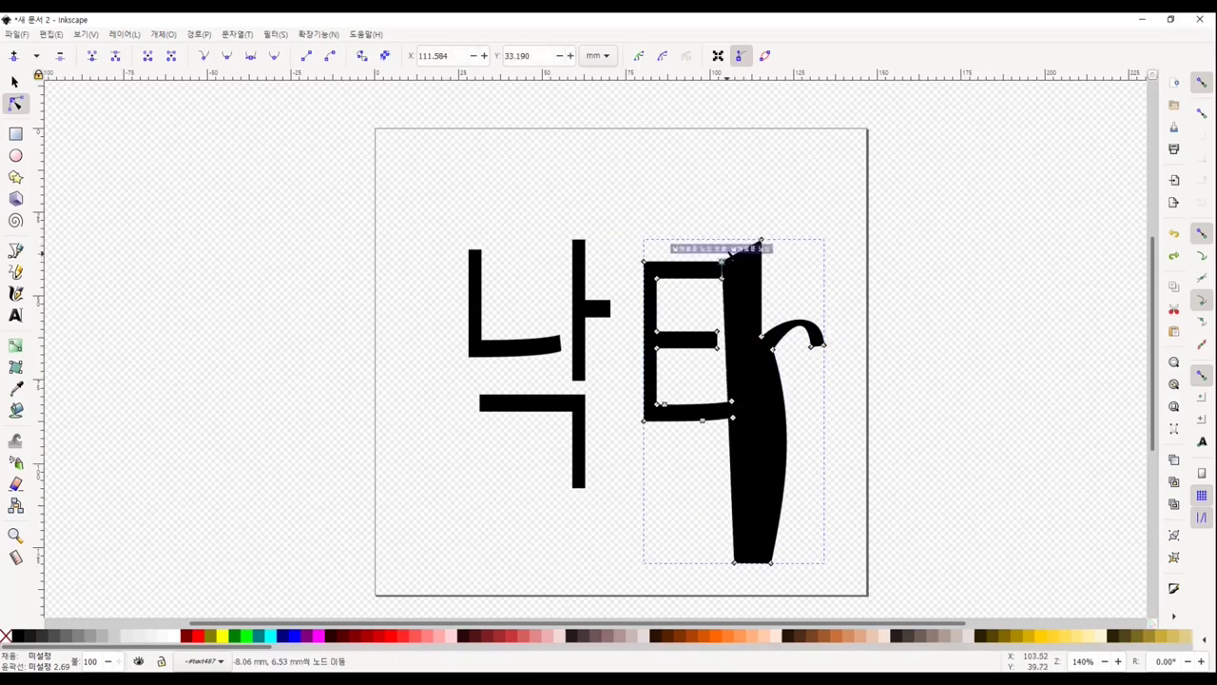
scroll(747, 290, up, 1)
drag(599, 626, 653, 625)
drag(664, 353, 673, 340)
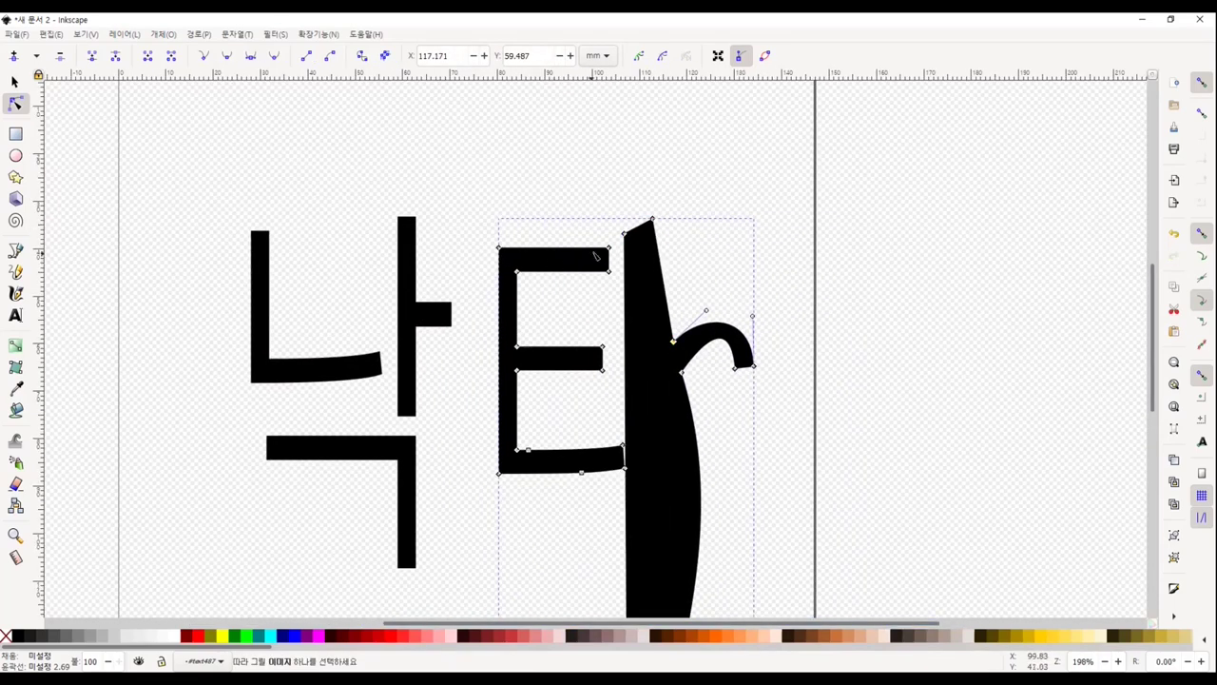
mouse_move(652, 219)
mouse_down()
mouse_move(673, 252)
mouse_move(619, 194)
mouse_move(585, 200)
mouse_up()
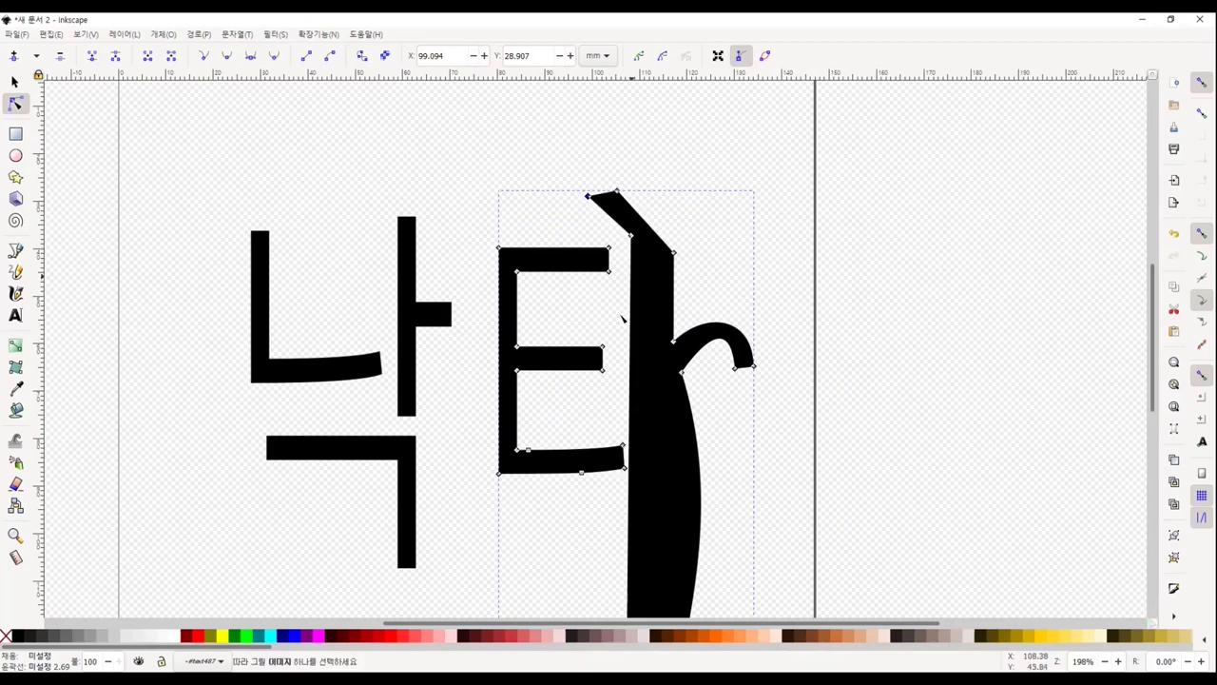
Slant the ㅌ bars and add small spike nodes on its top edge
drag(624, 446, 623, 416)
drag(518, 448, 540, 426)
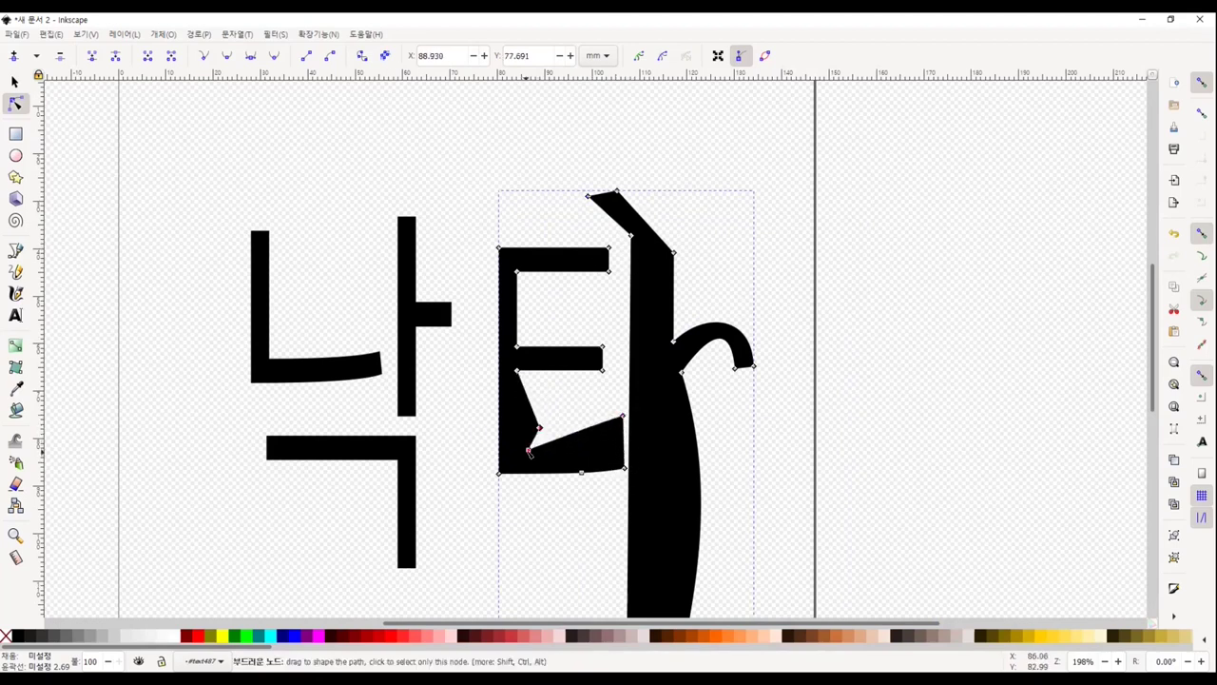
mouse_move(516, 372)
mouse_down()
mouse_move(547, 397)
mouse_move(623, 392)
mouse_up()
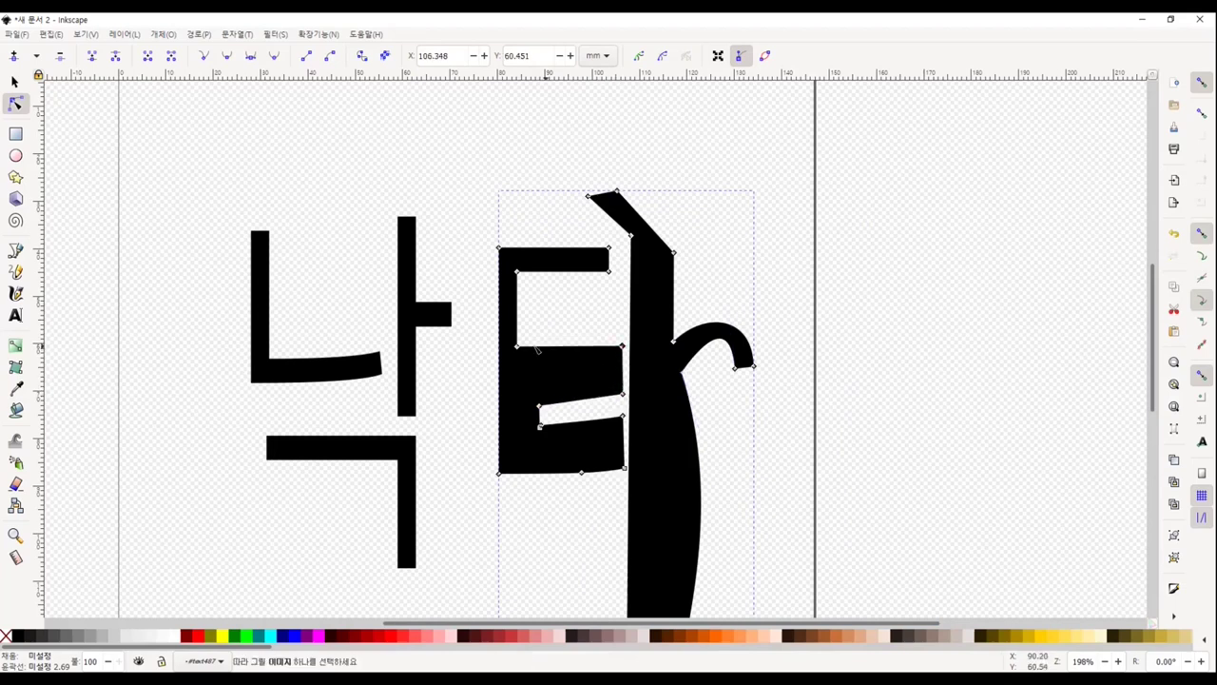
drag(517, 271, 539, 299)
mouse_move(516, 347)
mouse_down()
mouse_move(542, 329)
mouse_move(623, 337)
mouse_move(614, 251)
mouse_move(581, 231)
mouse_move(587, 213)
mouse_move(584, 247)
mouse_move(569, 204)
mouse_up()
double_click(584, 249)
double_click(584, 231)
Curve the 타 stem's left edge into a leg, then slant and narrow 낙's ㅏ
scroll(520, 317, down, 3)
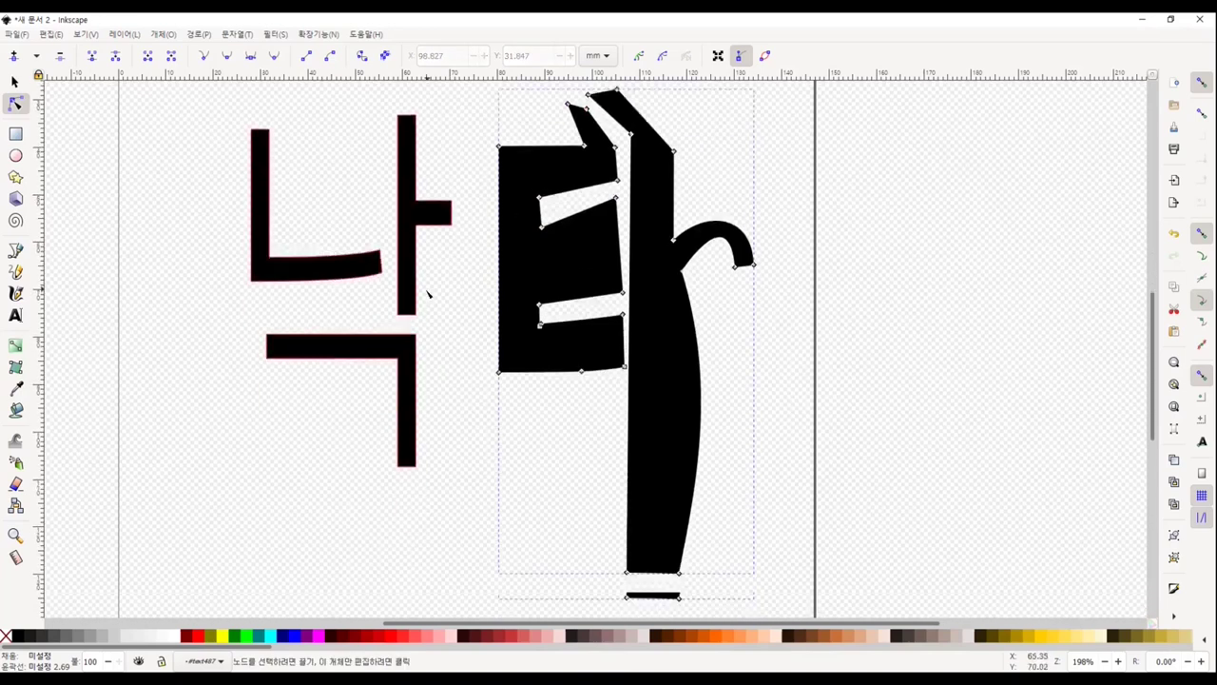
scroll(427, 299, down, 1)
drag(638, 396, 660, 410)
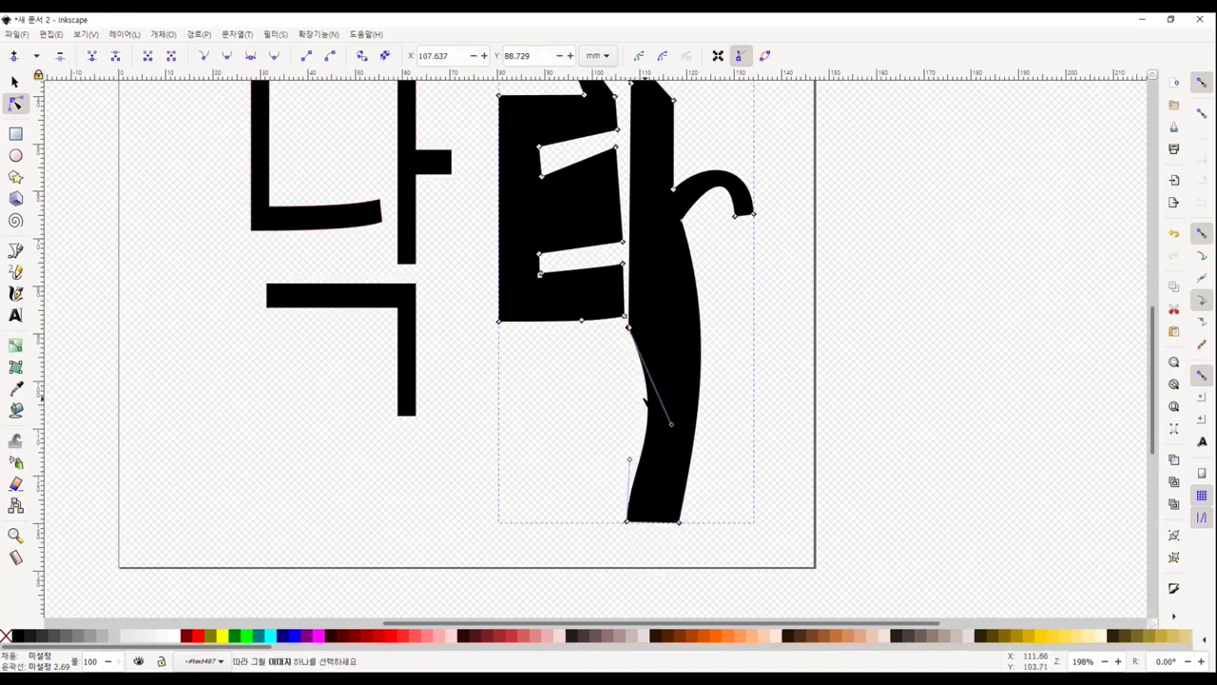
click(415, 359)
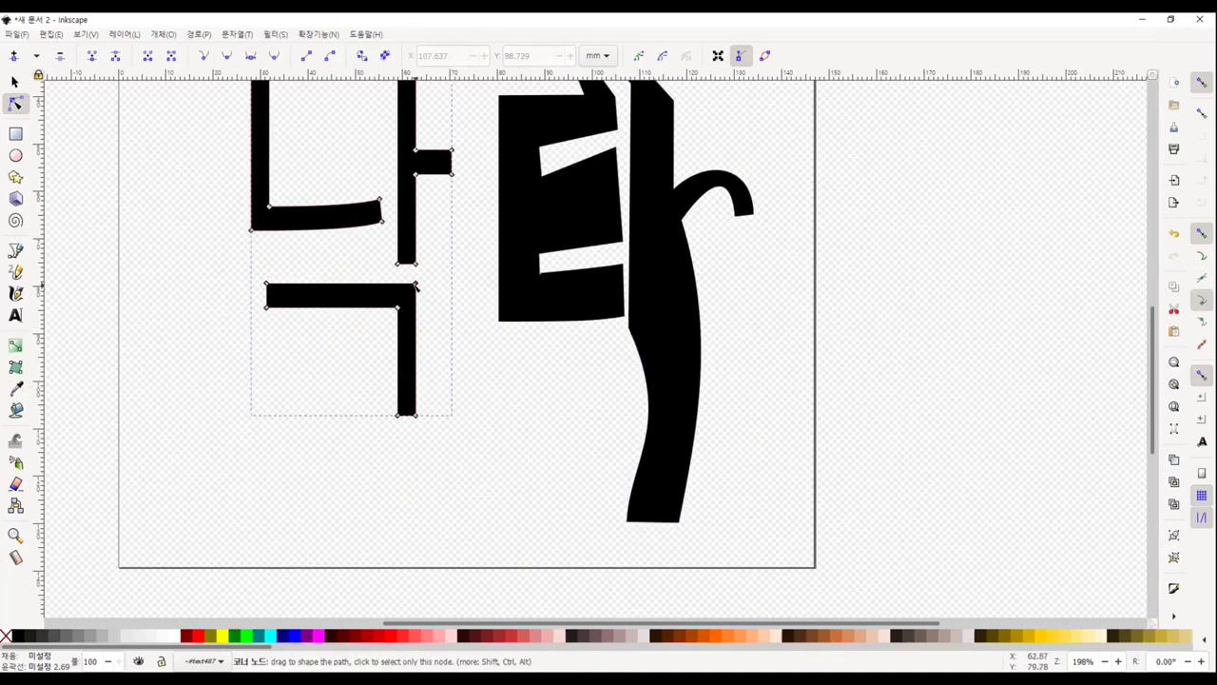
drag(460, 176, 483, 154)
drag(415, 264, 459, 281)
mouse_move(414, 174)
mouse_down()
mouse_move(447, 179)
mouse_move(463, 164)
mouse_up()
drag(398, 263, 462, 301)
Stretch the ㄱ into a long slanted front leg with a curved belly
mouse_move(414, 414)
mouse_down()
mouse_move(449, 516)
mouse_move(404, 462)
mouse_move(404, 502)
mouse_up()
drag(398, 307, 420, 335)
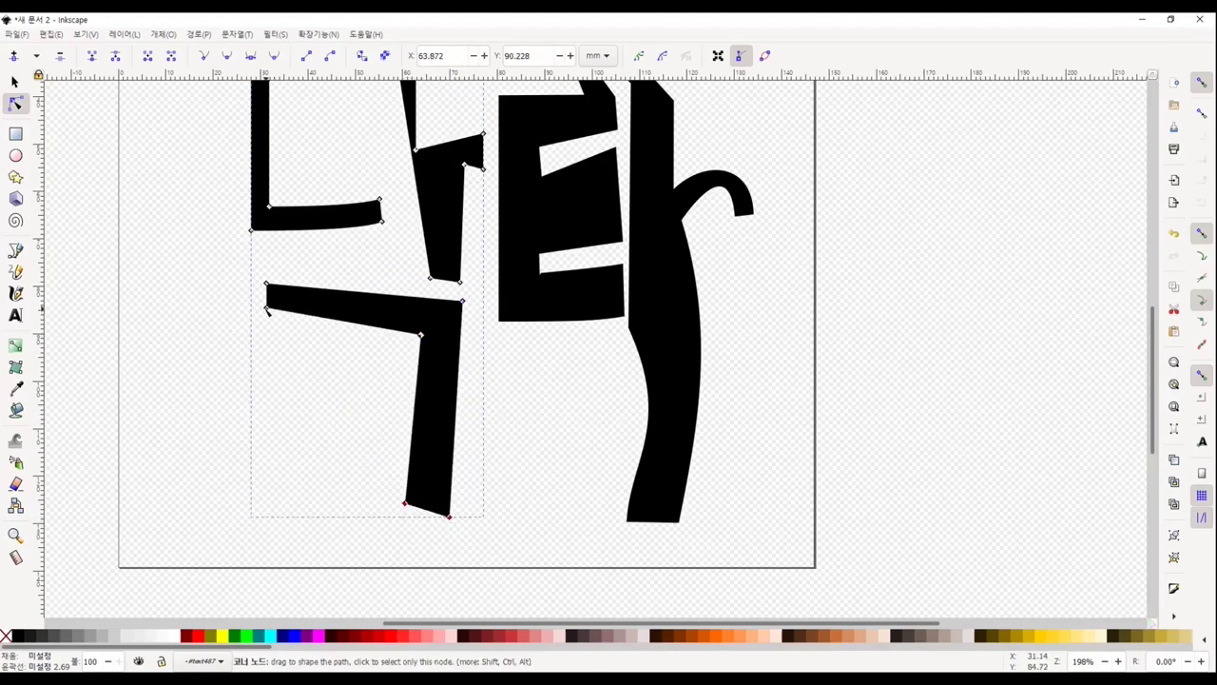
drag(266, 307, 266, 362)
drag(267, 285, 222, 294)
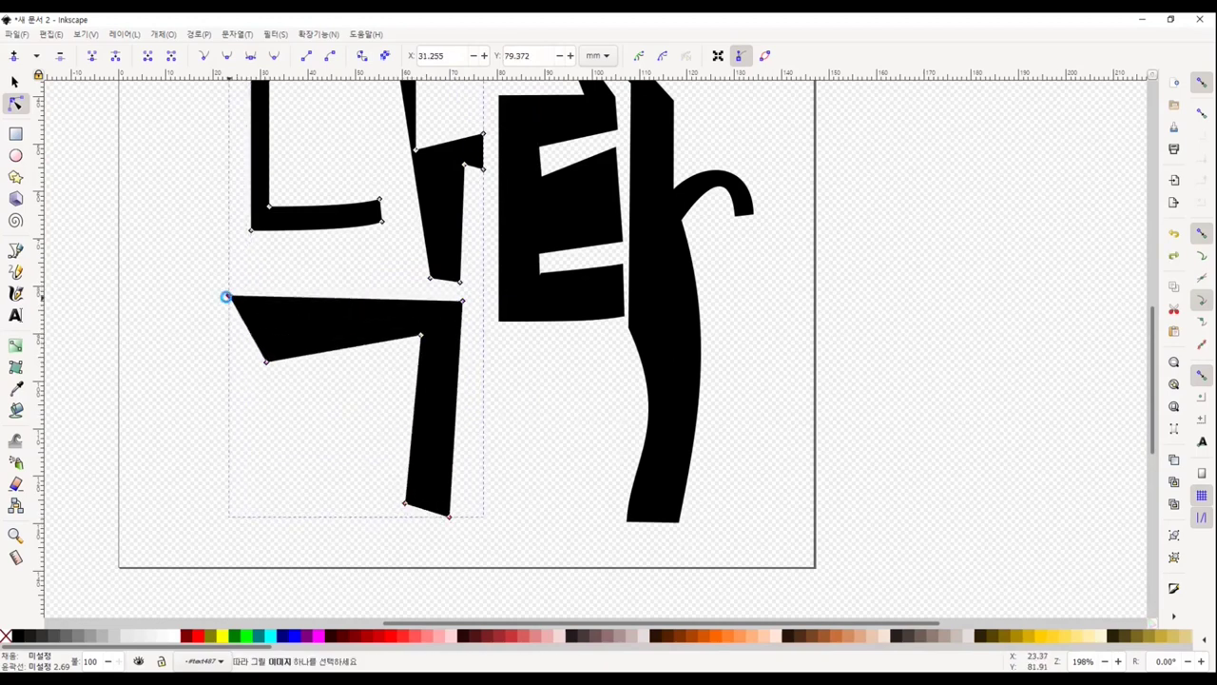
mouse_move(454, 426)
mouse_down()
mouse_move(473, 429)
mouse_move(476, 345)
mouse_move(401, 513)
mouse_up()
double_click(475, 336)
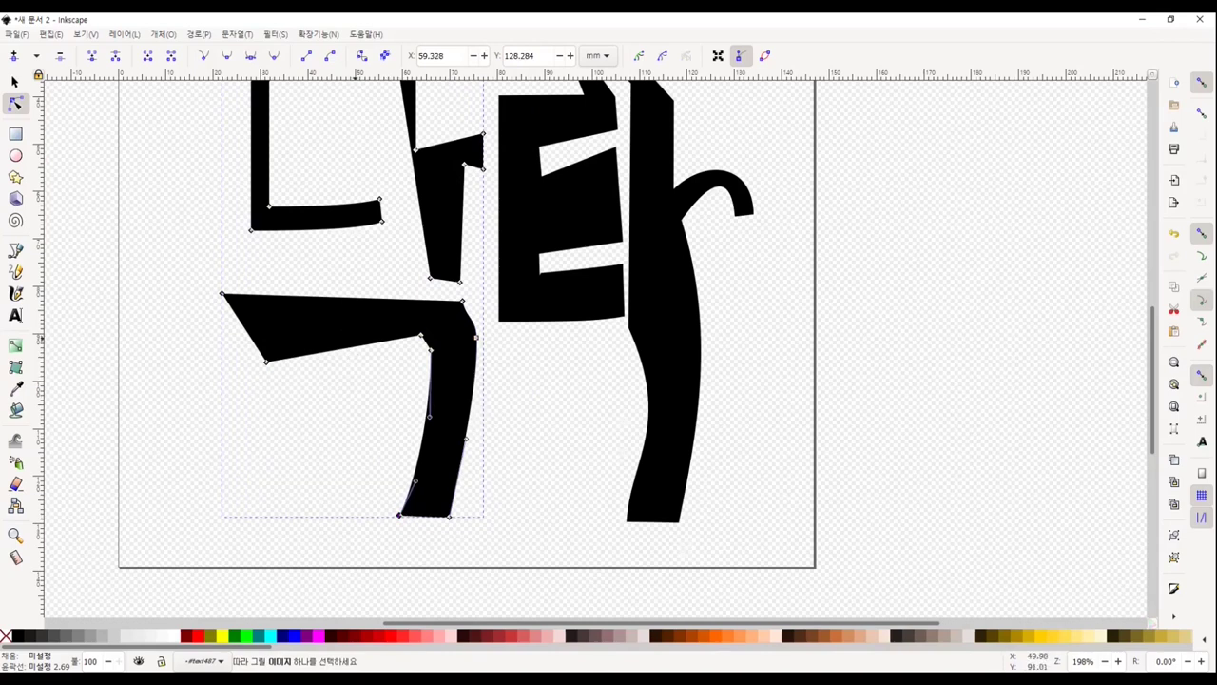
drag(266, 361, 312, 358)
drag(254, 334, 246, 358)
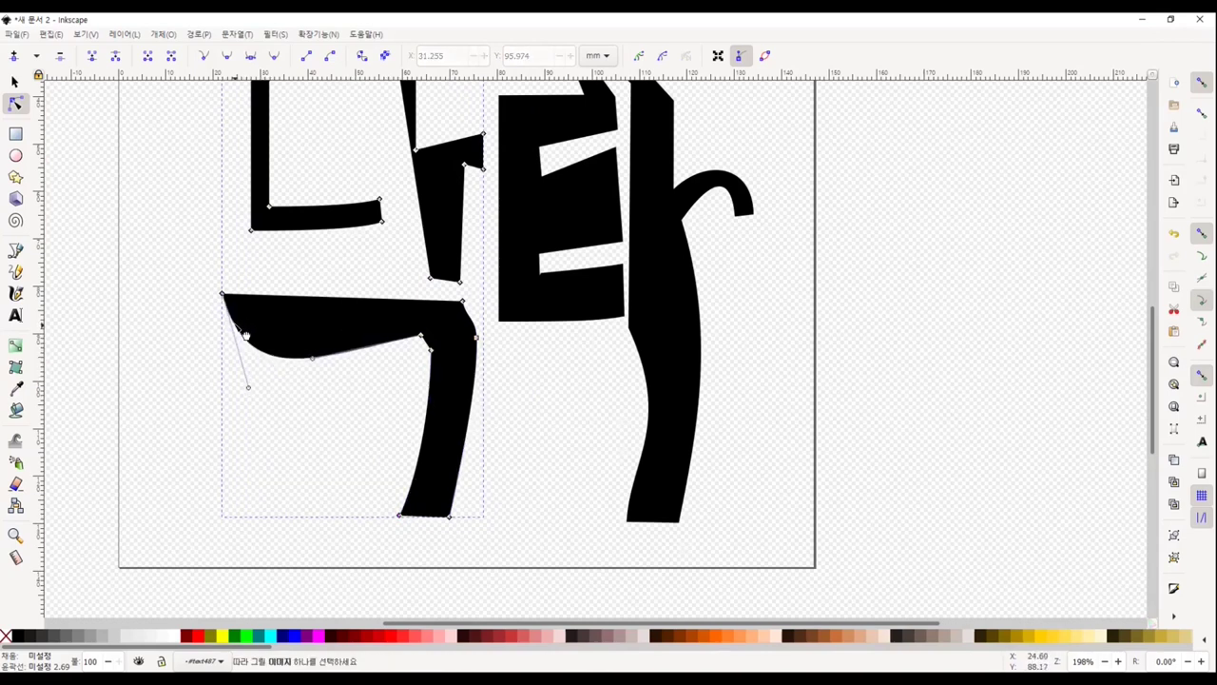
scroll(245, 359, up, 2)
mouse_move(460, 358)
mouse_down()
mouse_move(472, 377)
mouse_move(433, 369)
mouse_up()
Pull the ㅏ stroke's top up, curve its left edge, and wedge it into the ㄴ
mouse_move(415, 225)
mouse_down()
mouse_move(455, 204)
mouse_move(418, 106)
mouse_up()
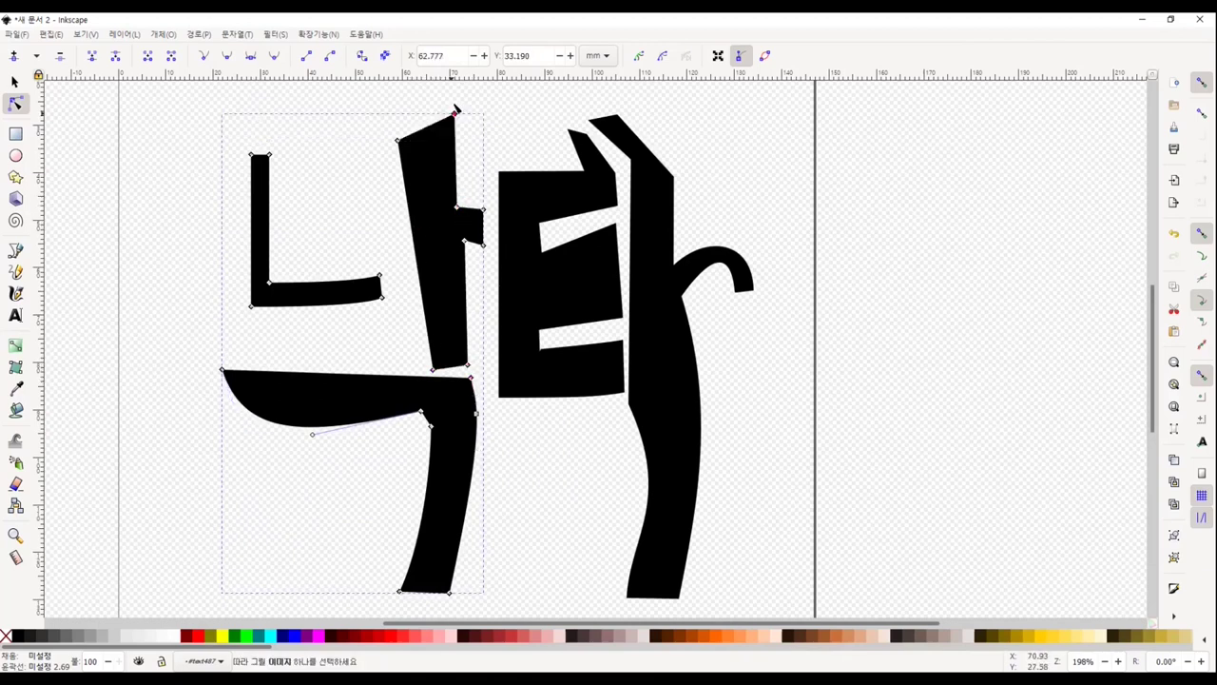
scroll(419, 106, up, 1)
drag(414, 195, 407, 212)
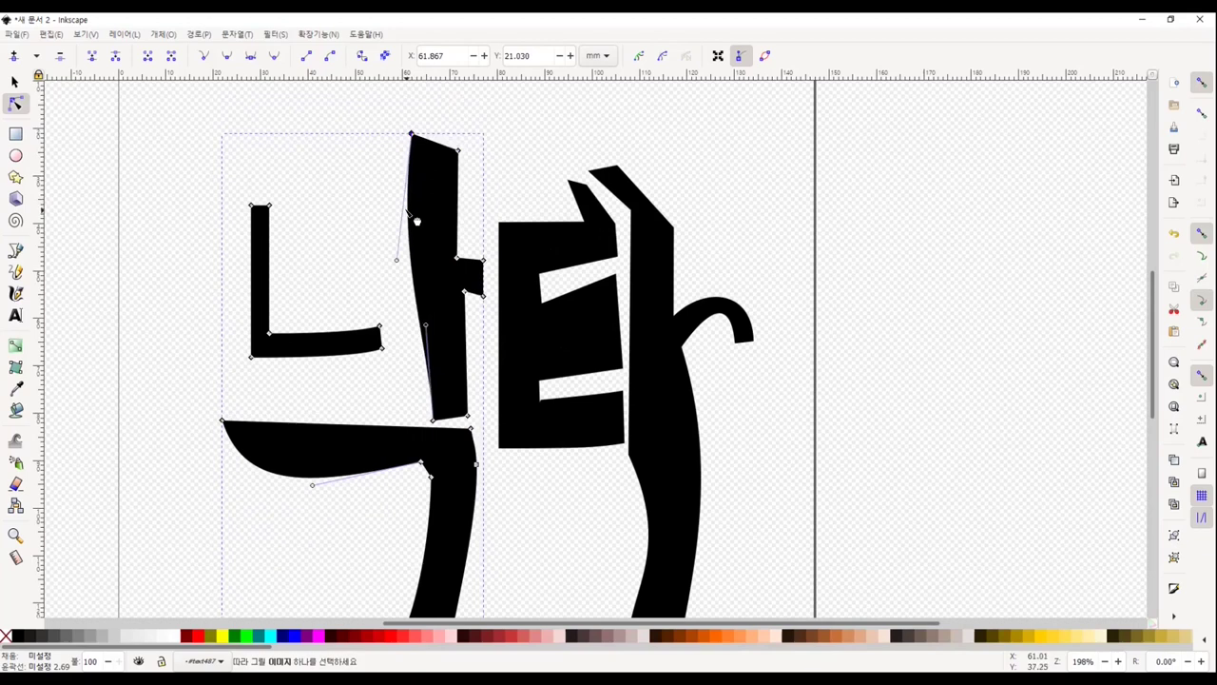
drag(426, 326, 396, 224)
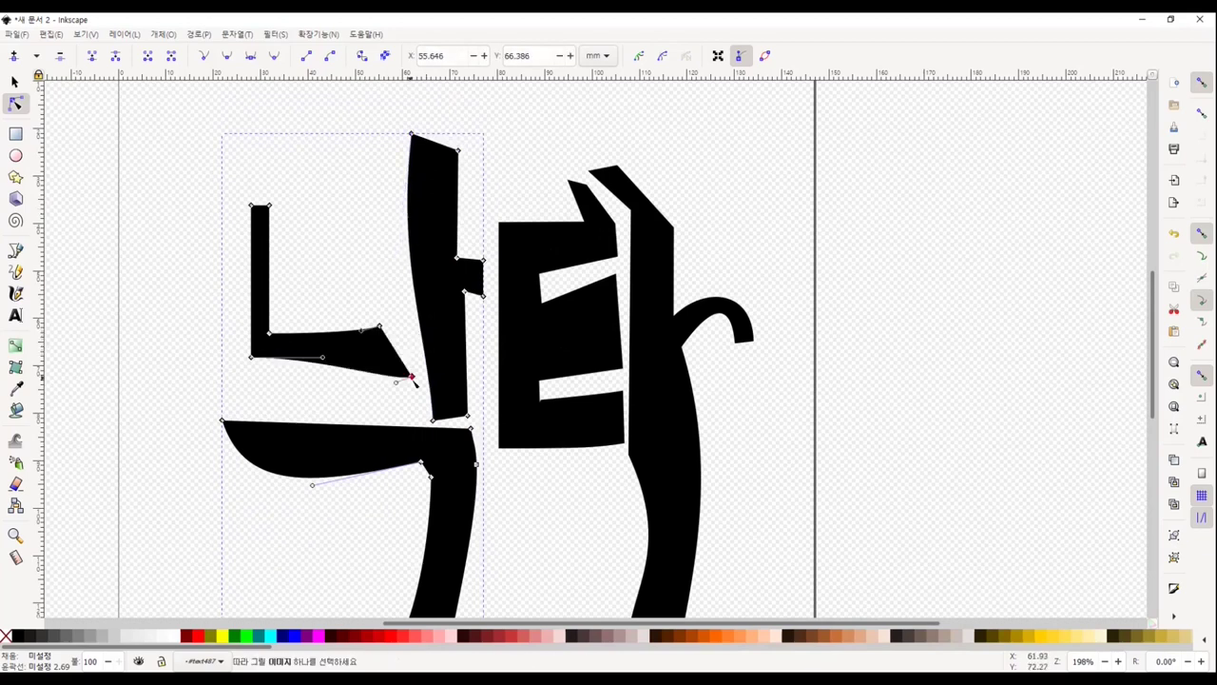
Shape the ㄴ into a solid body with an upward neck, snout and raised head
drag(259, 205, 235, 122)
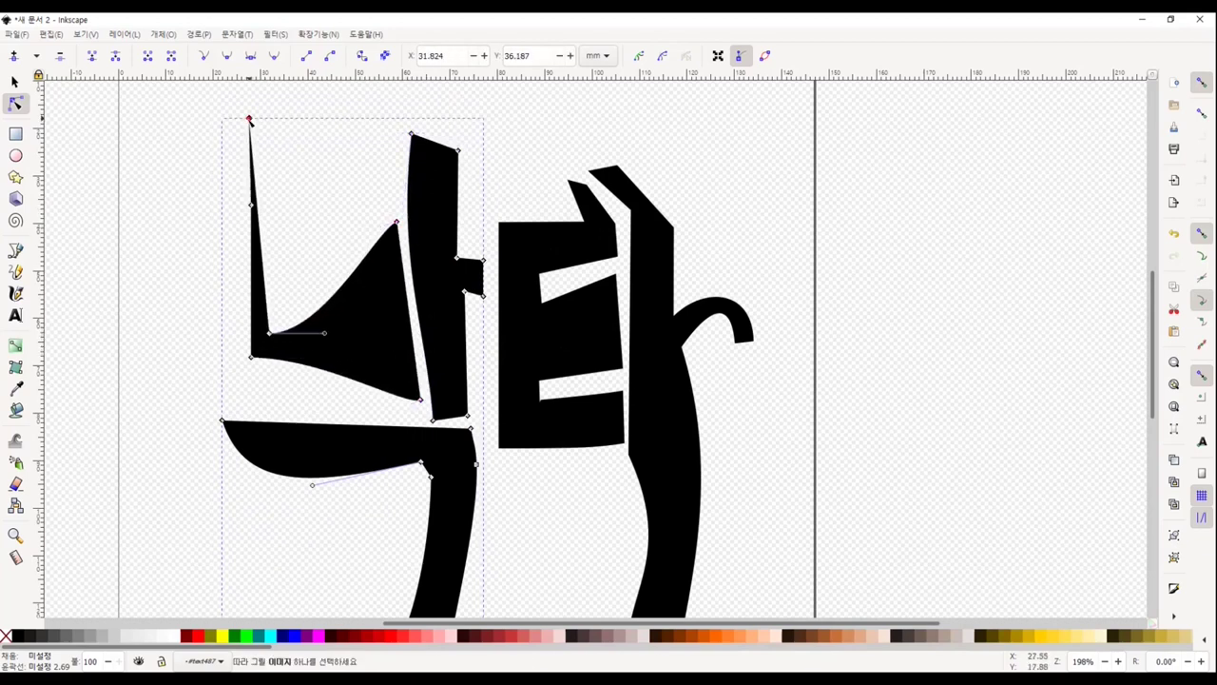
drag(269, 330, 280, 277)
mouse_move(250, 356)
mouse_down()
mouse_move(221, 418)
mouse_move(221, 401)
mouse_up()
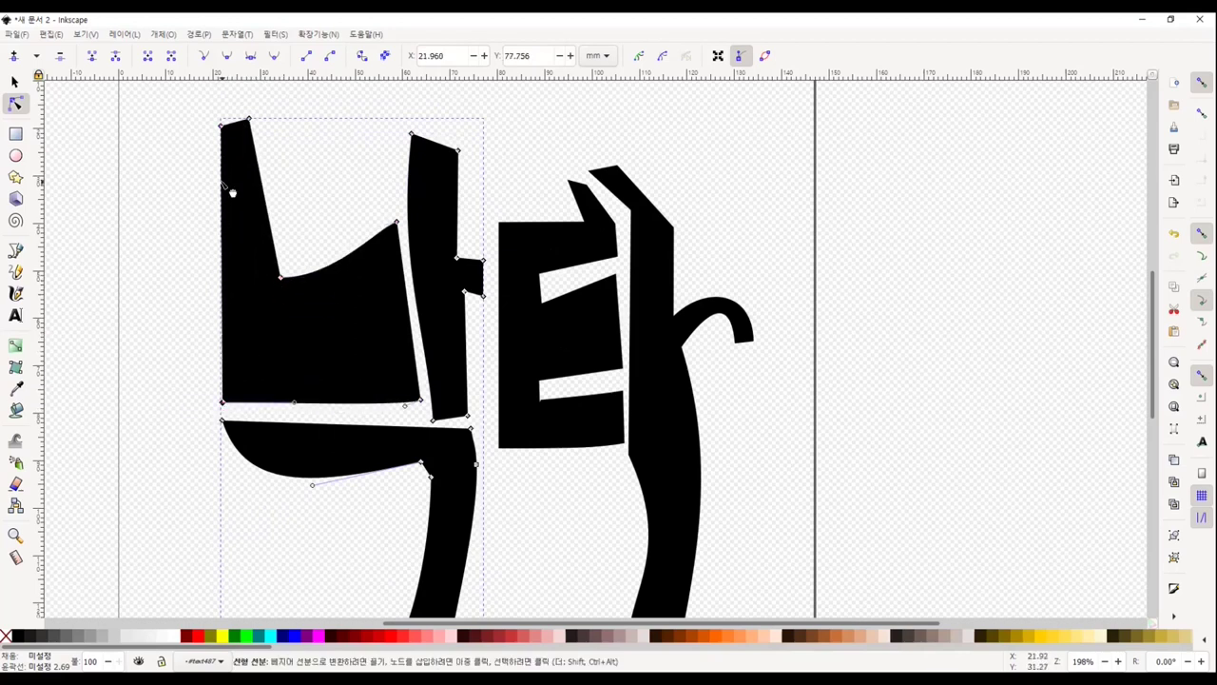
drag(219, 139, 178, 154)
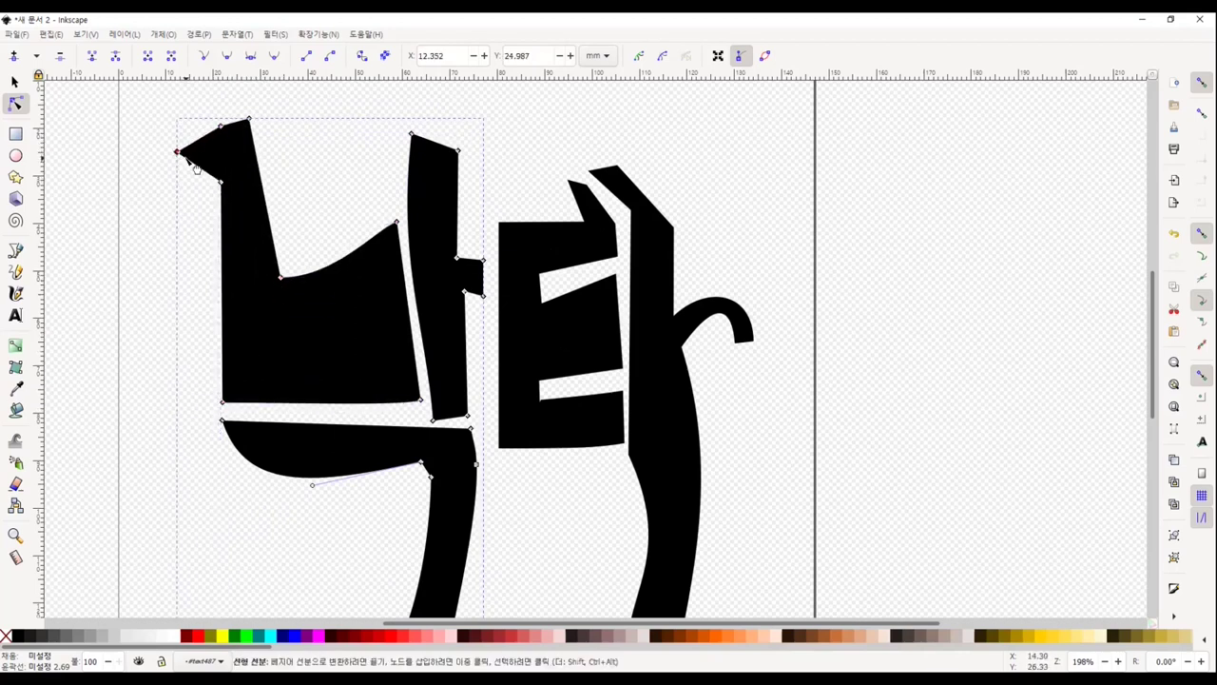
scroll(238, 209, up, 2)
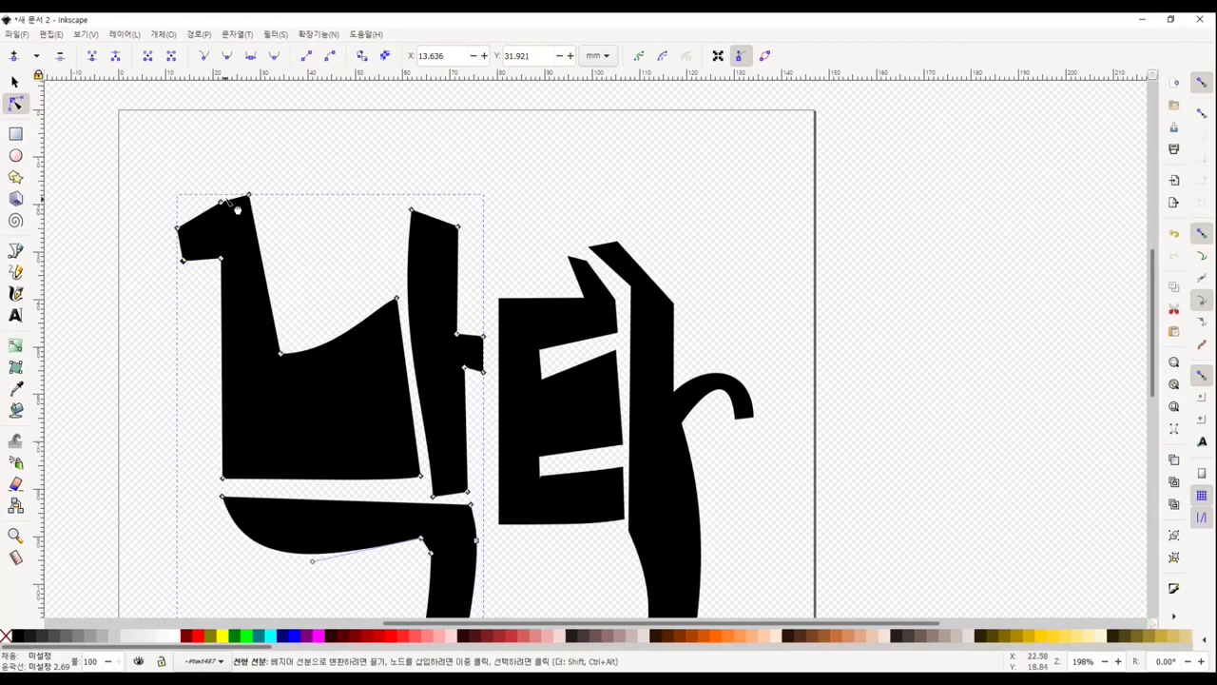
mouse_move(238, 209)
mouse_down()
mouse_move(221, 169)
mouse_move(268, 200)
mouse_up()
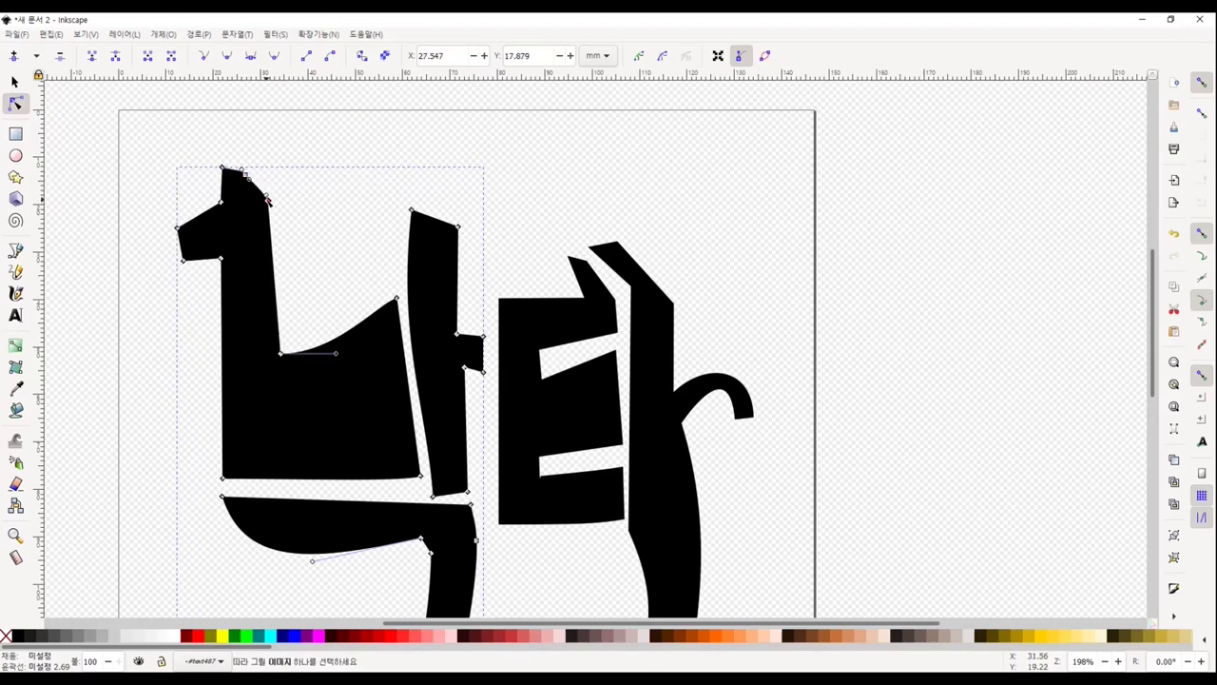
key(Escape)
Fit the whole page in the window and select the 낙 shape
key(s)
key(5)
scroll(219, 171, down, 1)
click(17, 33)
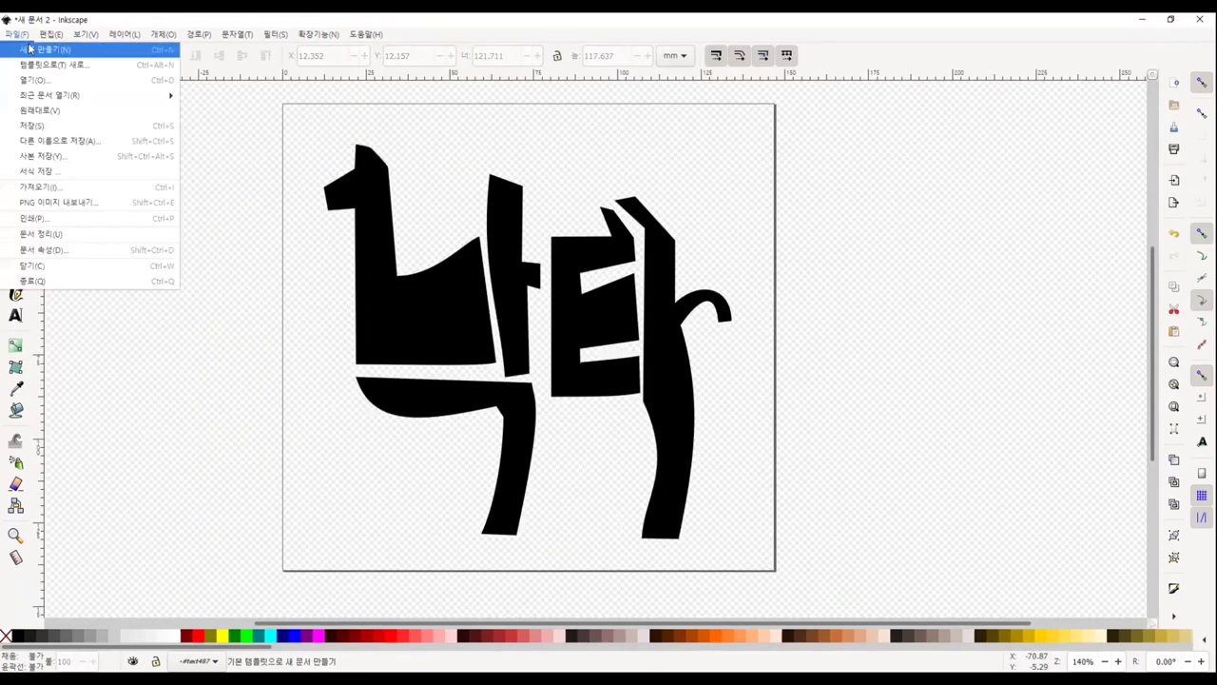
key(Escape)
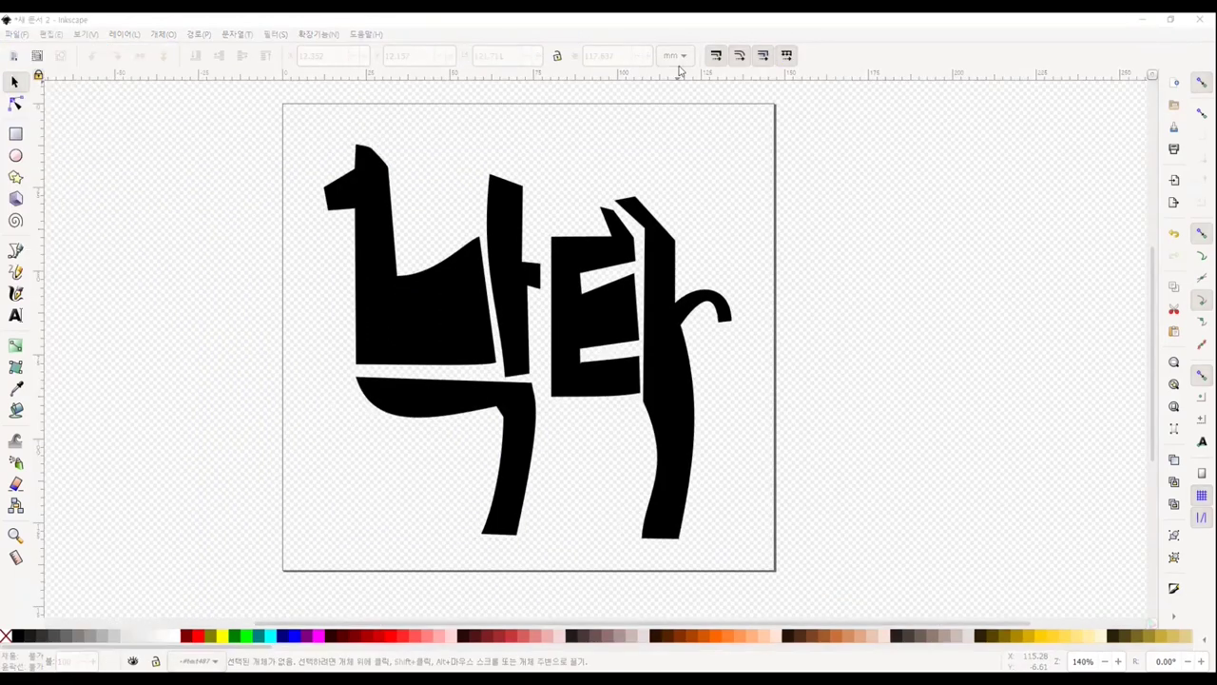
click(400, 271)
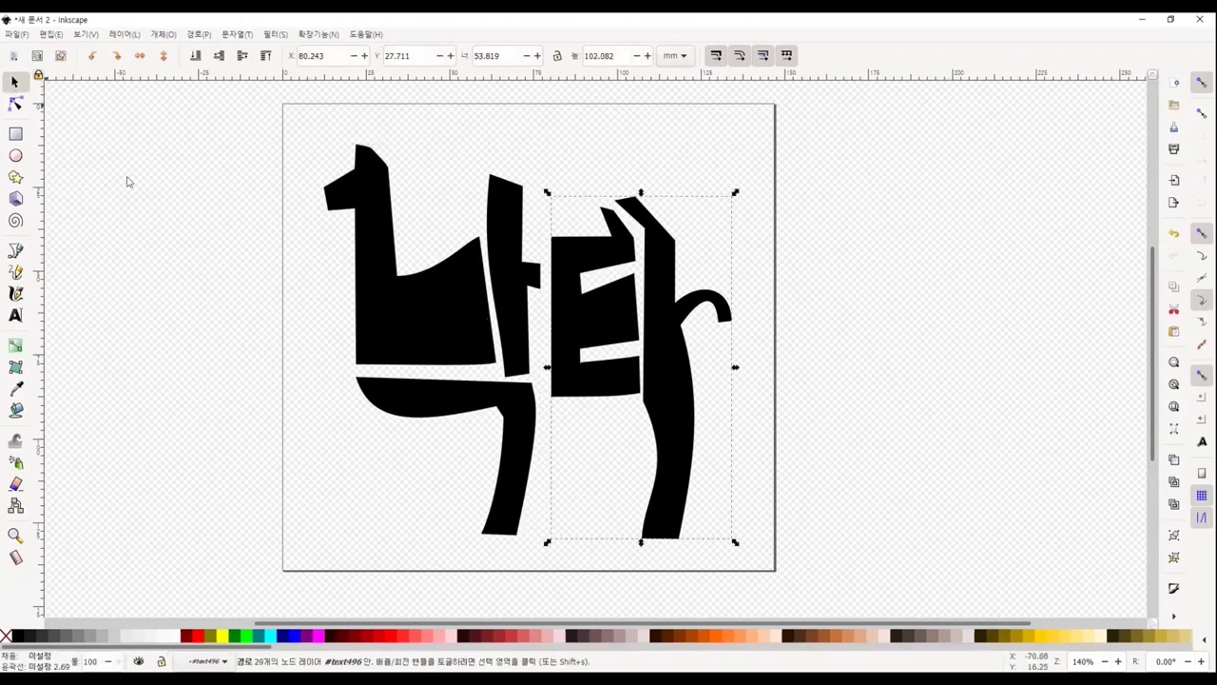
key(n)
key(s)
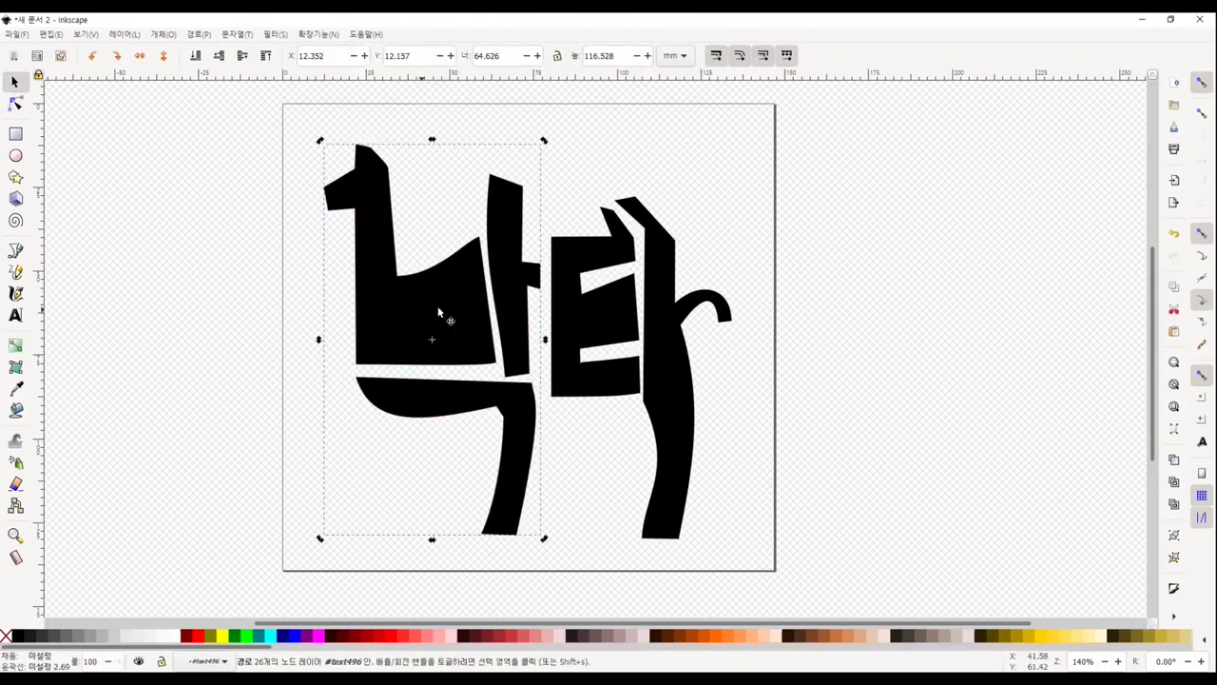
key(ctrl+z)
Fill both the 낙 and 타 shapes with brown
key(ctrl+a)
scroll(434, 386, down, 4)
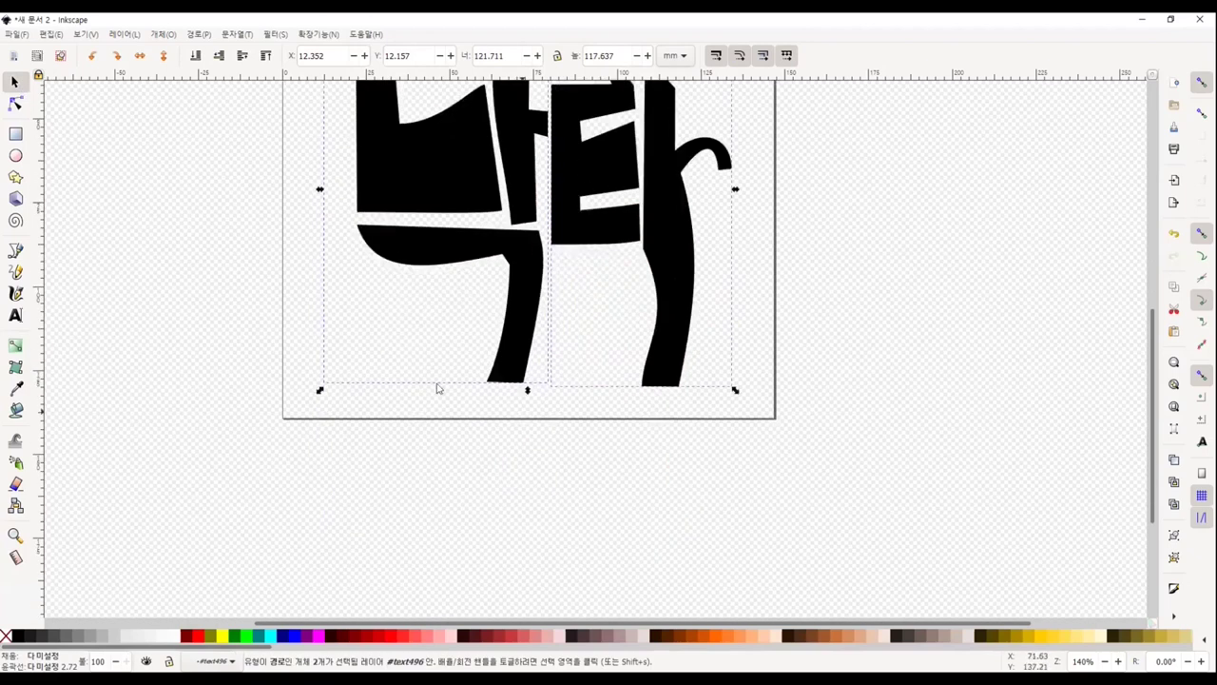
scroll(120, 562, up, 3)
click(811, 636)
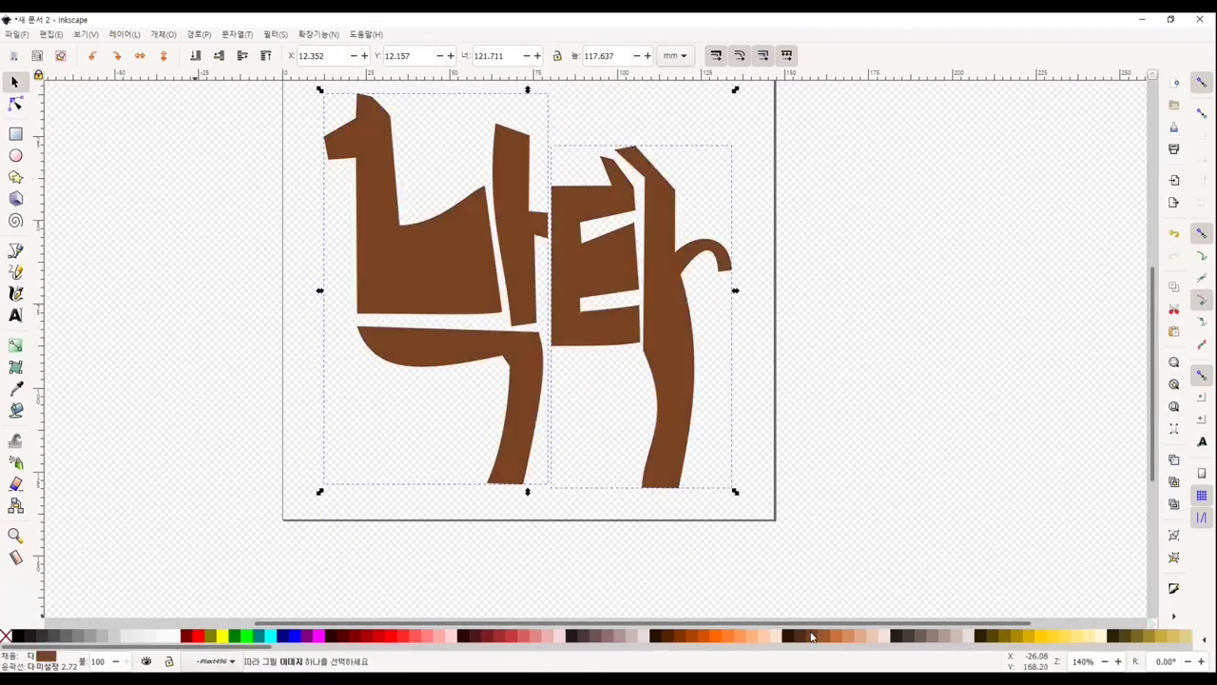
click(200, 371)
scroll(232, 417, up, 4)
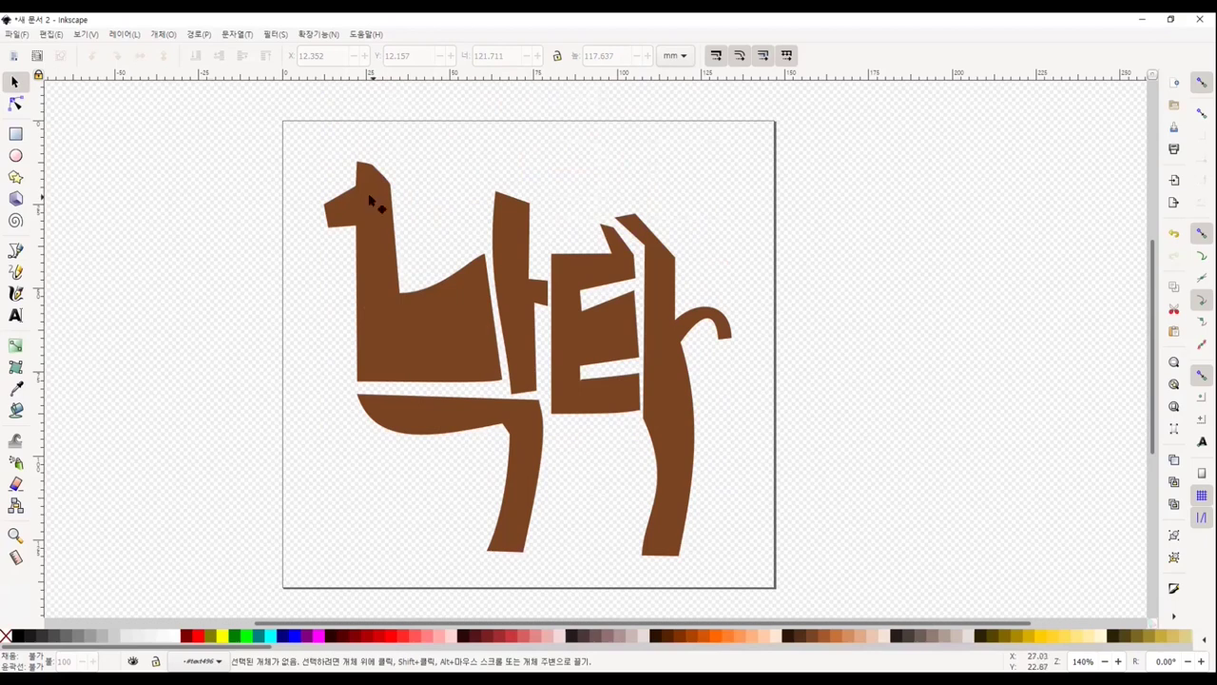
Select the whole brown camel artwork, then clear the selection
mouse_move(239, 118)
mouse_down()
mouse_move(798, 513)
mouse_move(869, 484)
mouse_up()
click(763, 380)
click(714, 329)
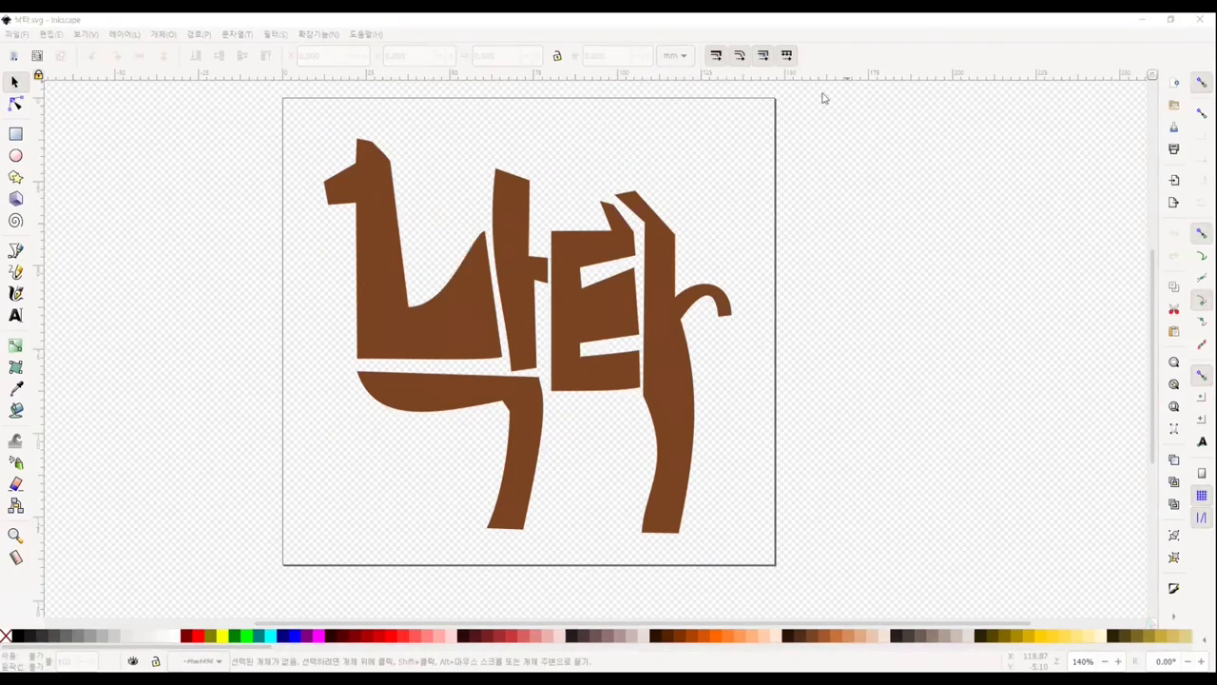
drag(209, 133, 924, 556)
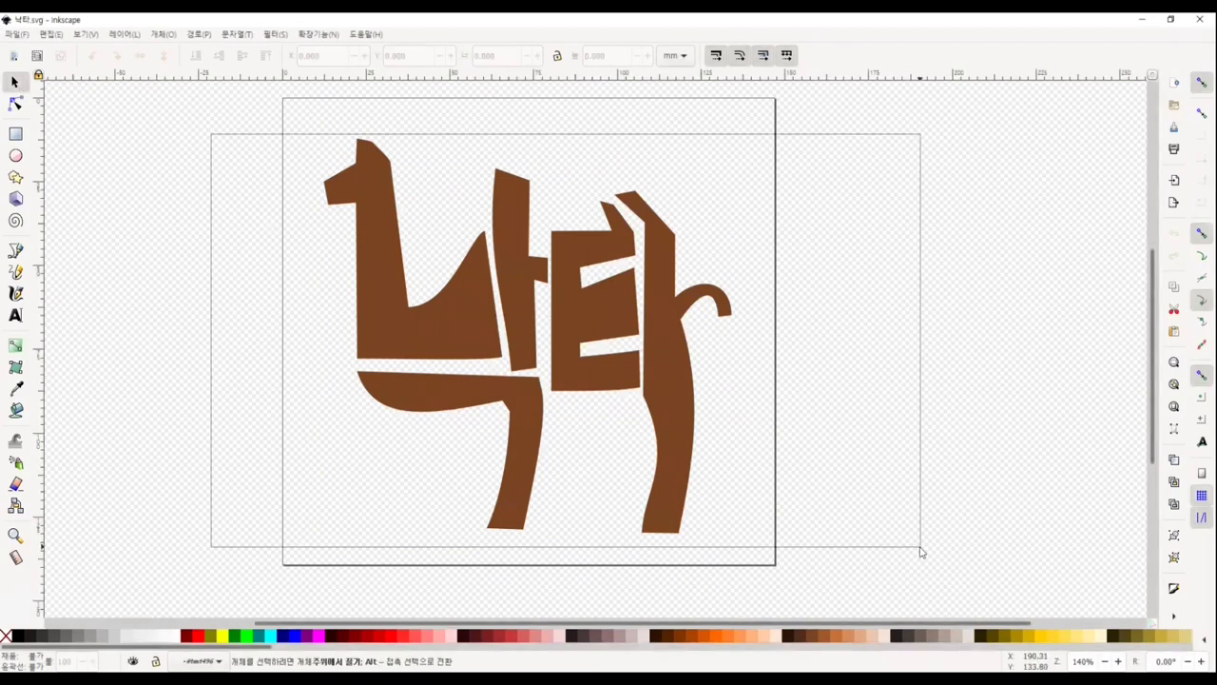
click(183, 249)
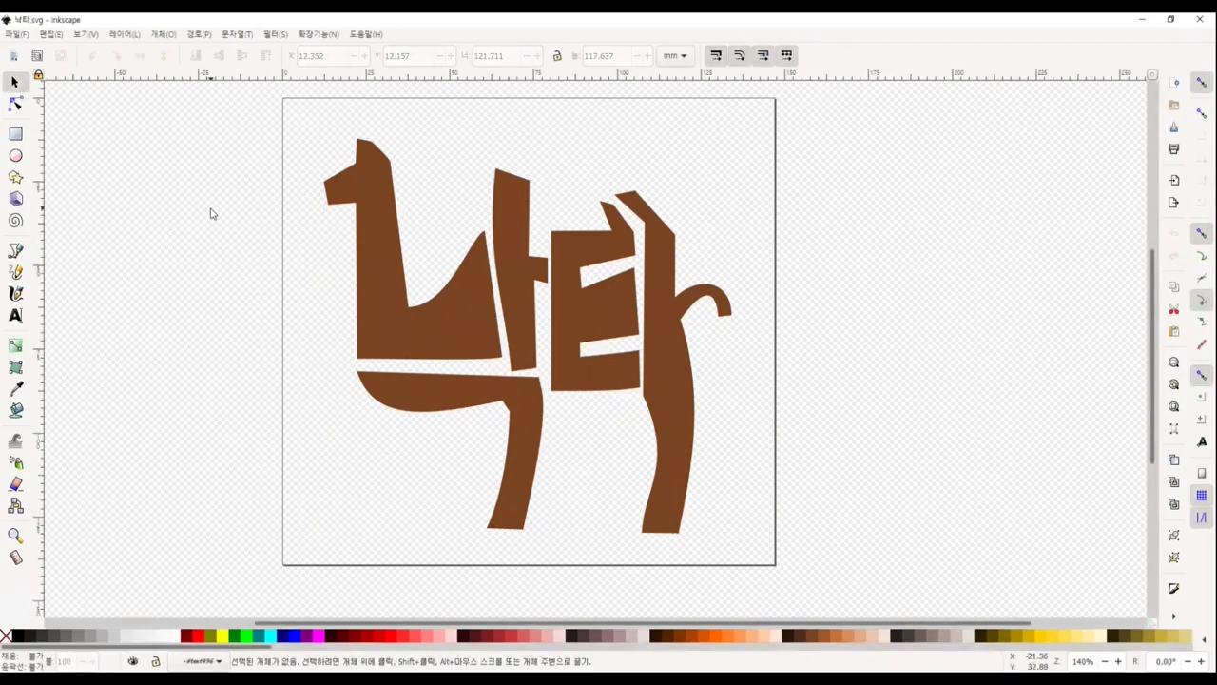
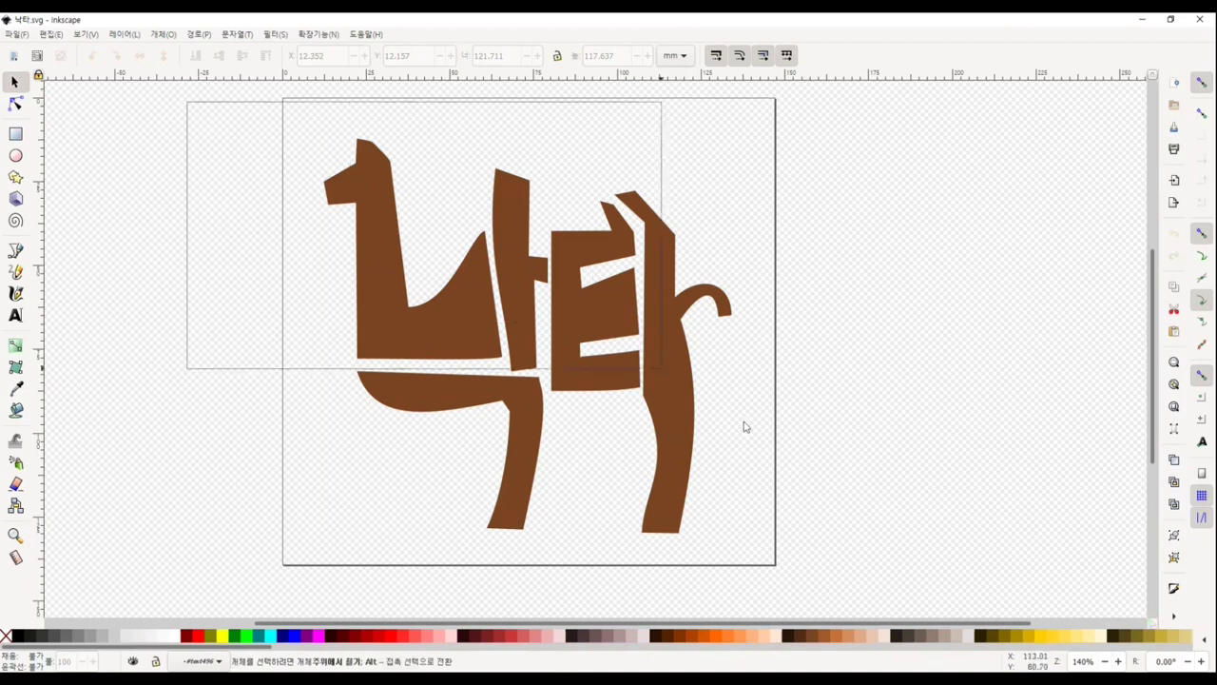
Delete the brown letter shapes from the page
drag(191, 108, 902, 616)
key(Delete)
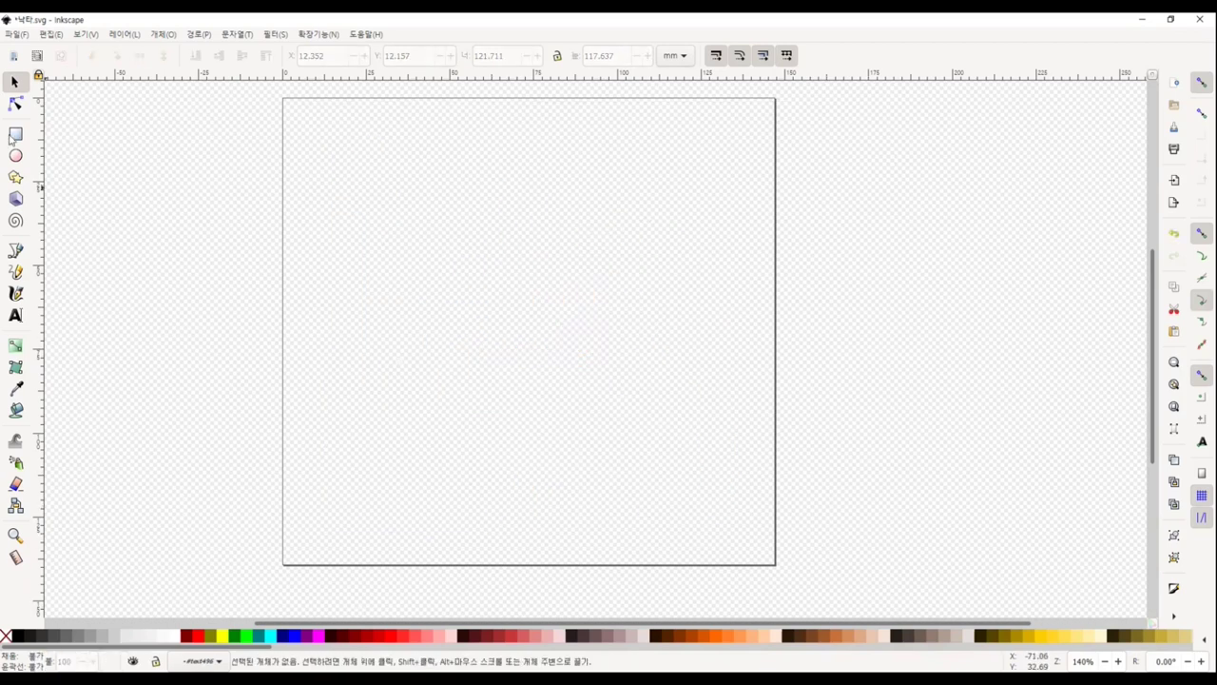
drag(353, 226, 565, 370)
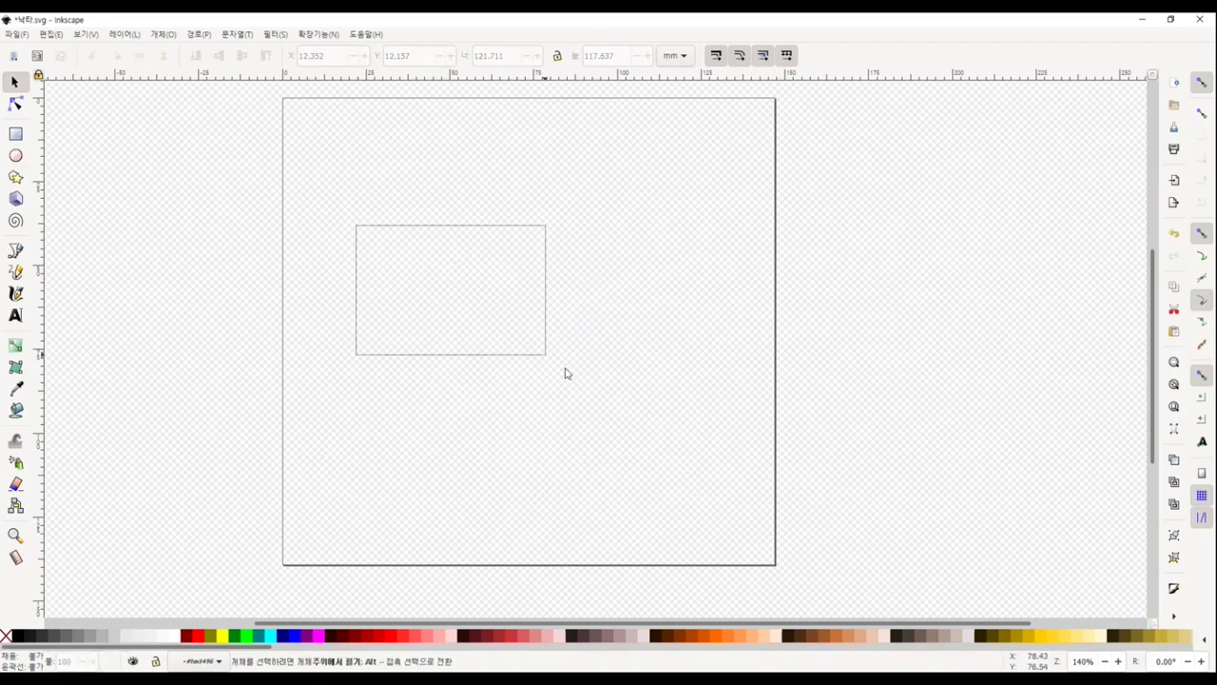
Draw a large ellipse across the upper half of the page and colour it cyan
click(16, 156)
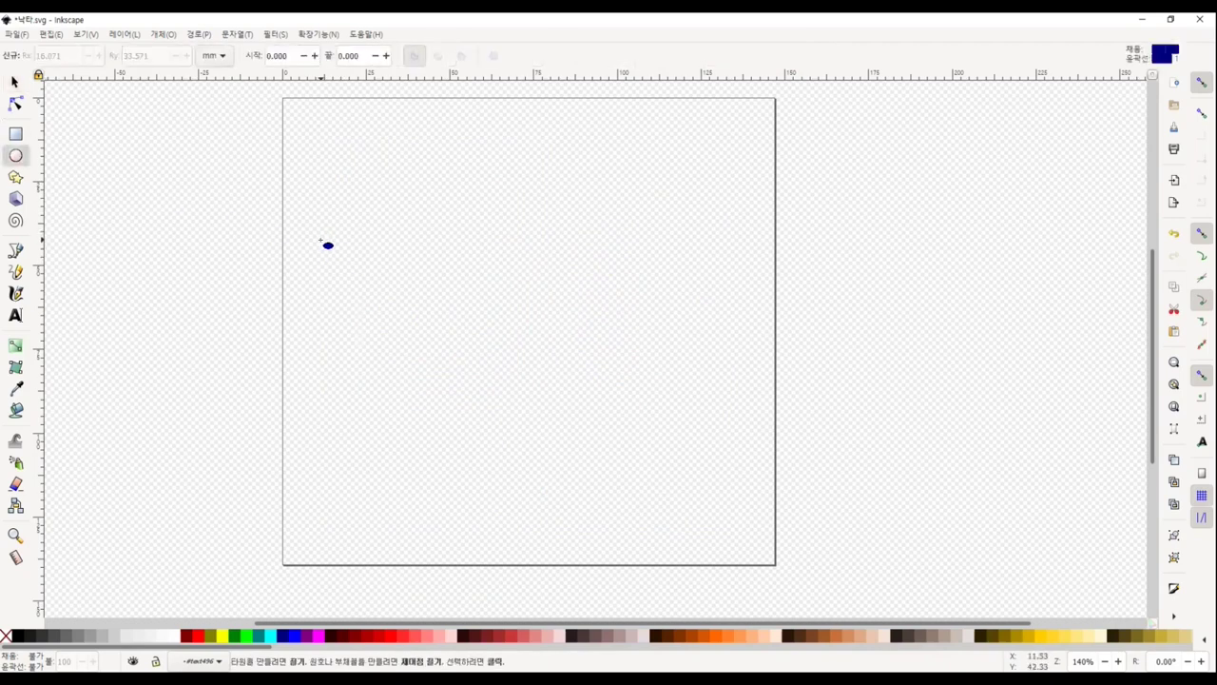
drag(322, 241, 675, 371)
key(ctrl+z)
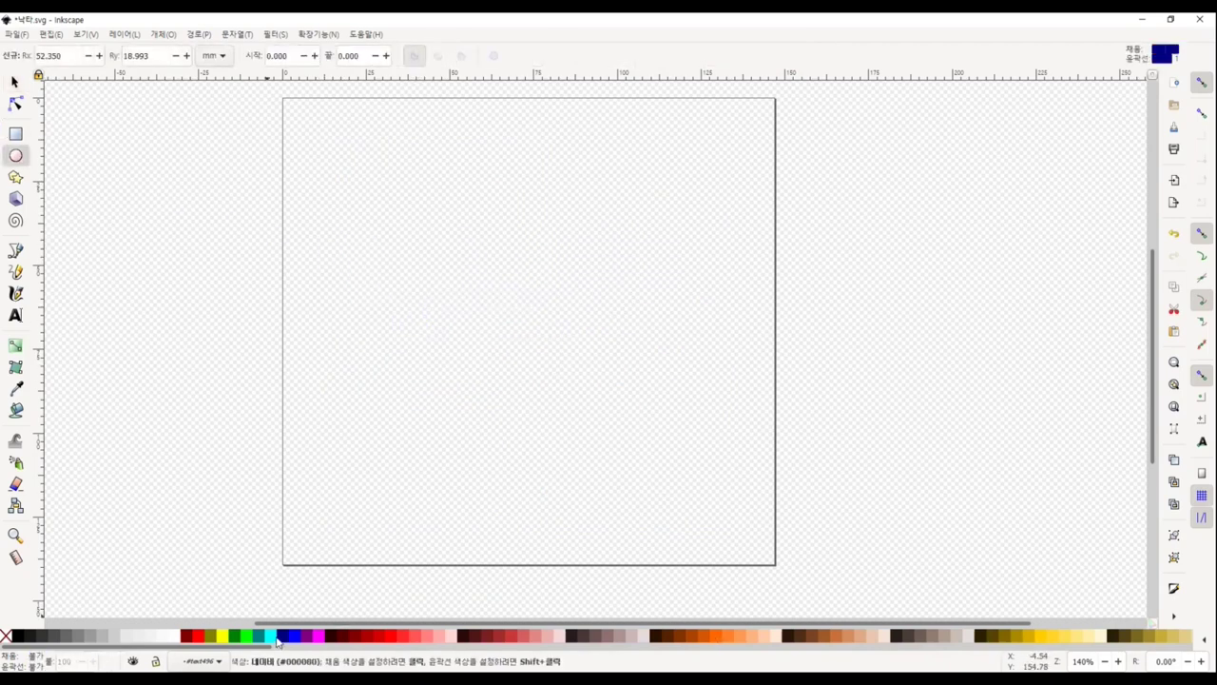
drag(337, 198, 708, 363)
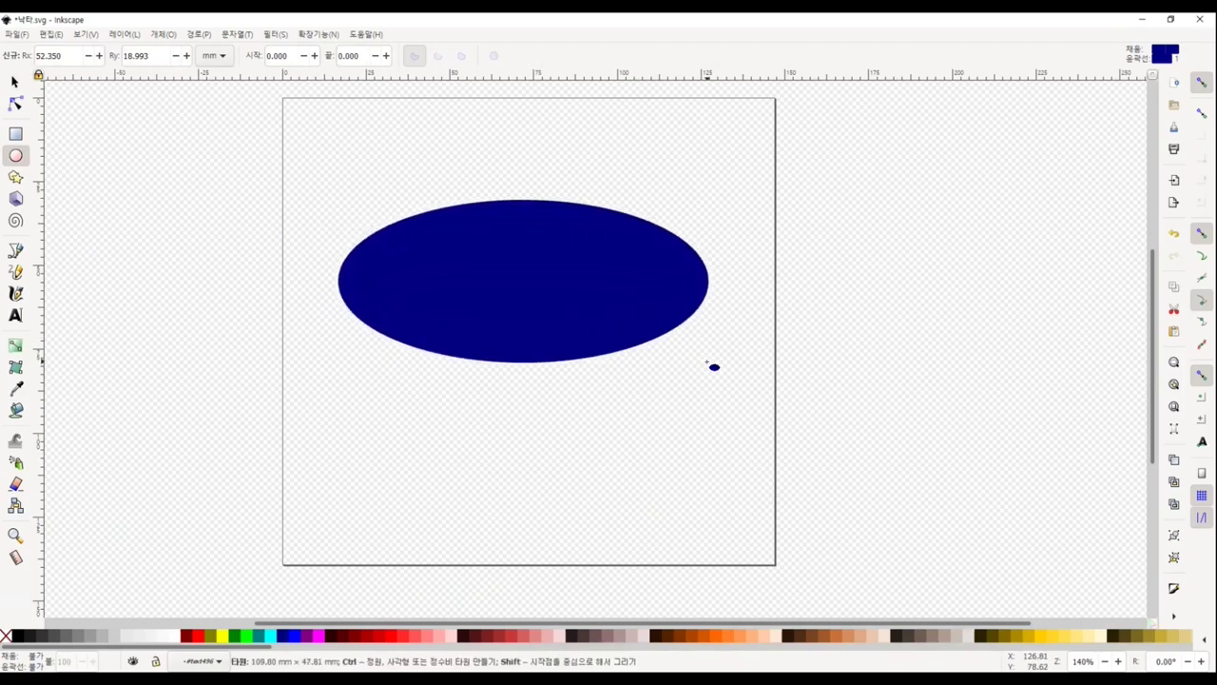
click(270, 636)
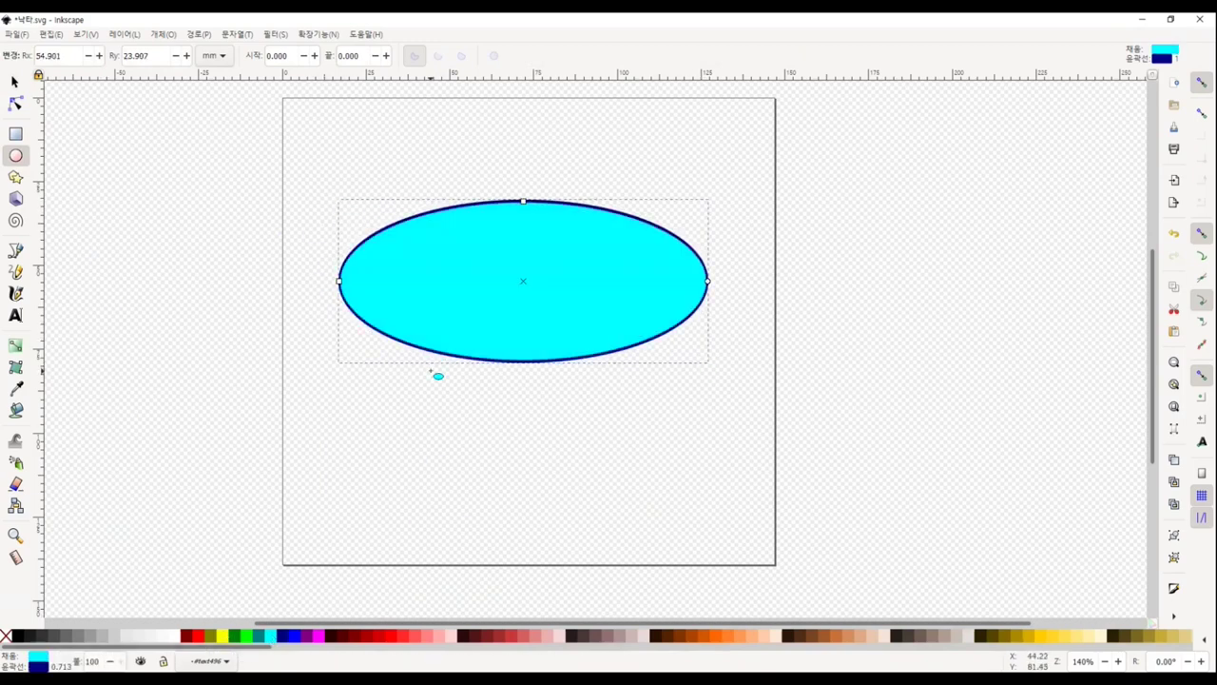
shift+click(270, 636)
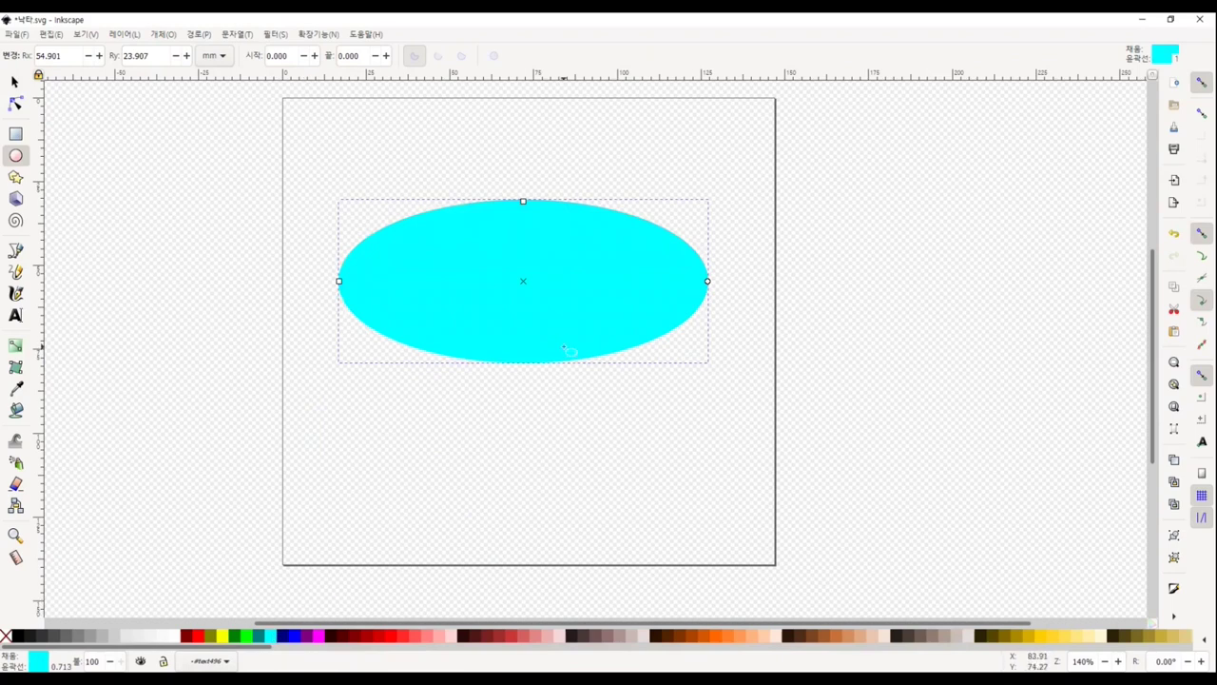
drag(501, 363, 501, 365)
click(459, 285)
click(14, 104)
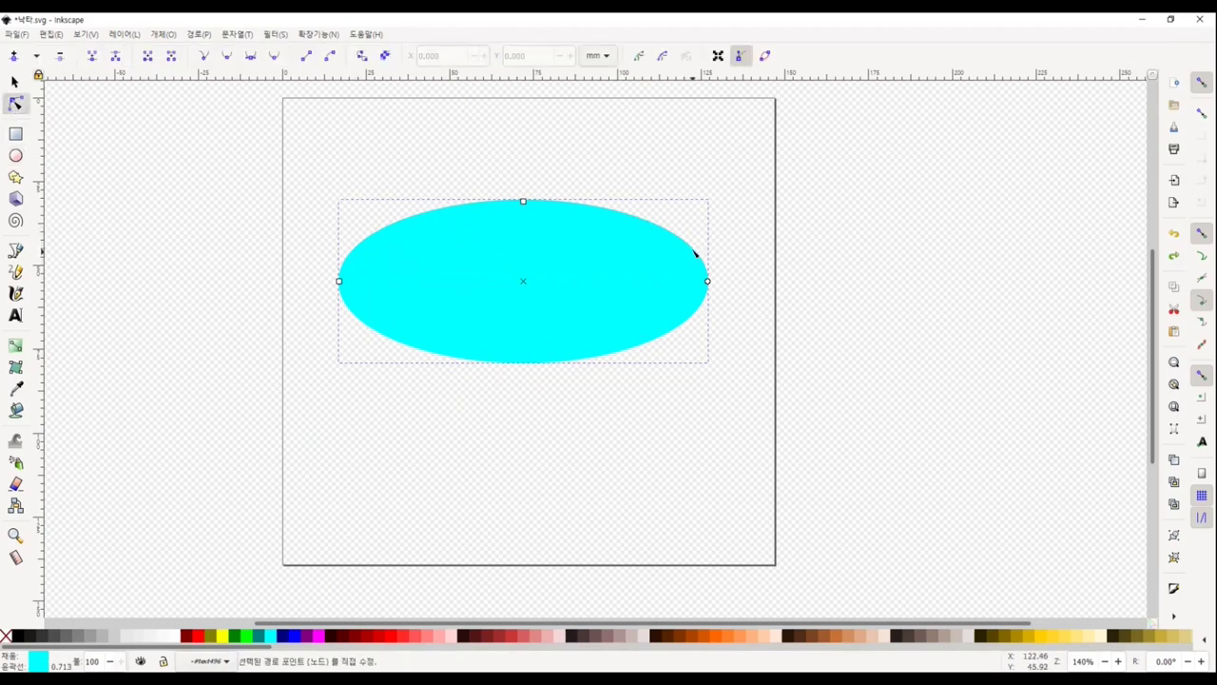
Pull the ellipse's right end into a forked tail with upper and lower tips
mouse_move(698, 253)
mouse_down()
mouse_move(713, 186)
mouse_move(639, 247)
mouse_up()
mouse_move(451, 190)
mouse_down()
mouse_move(457, 212)
mouse_move(569, 223)
mouse_up()
drag(674, 239, 664, 228)
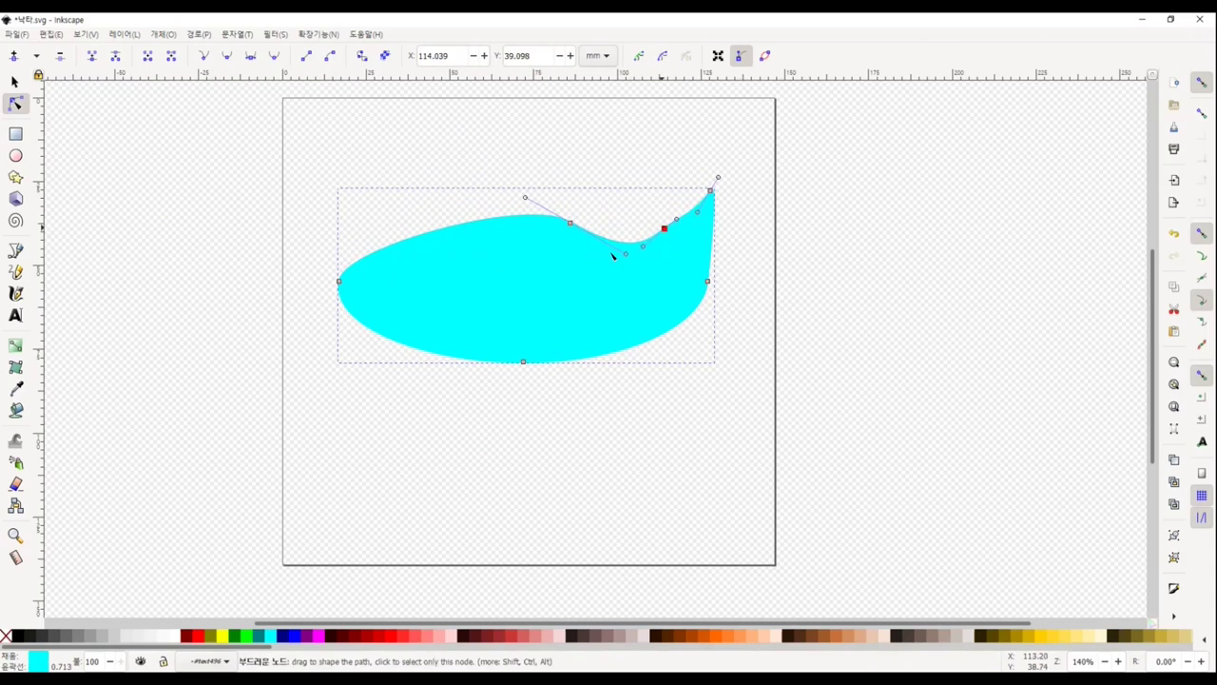
double_click(679, 320)
drag(678, 320, 707, 363)
double_click(614, 369)
drag(615, 369, 643, 310)
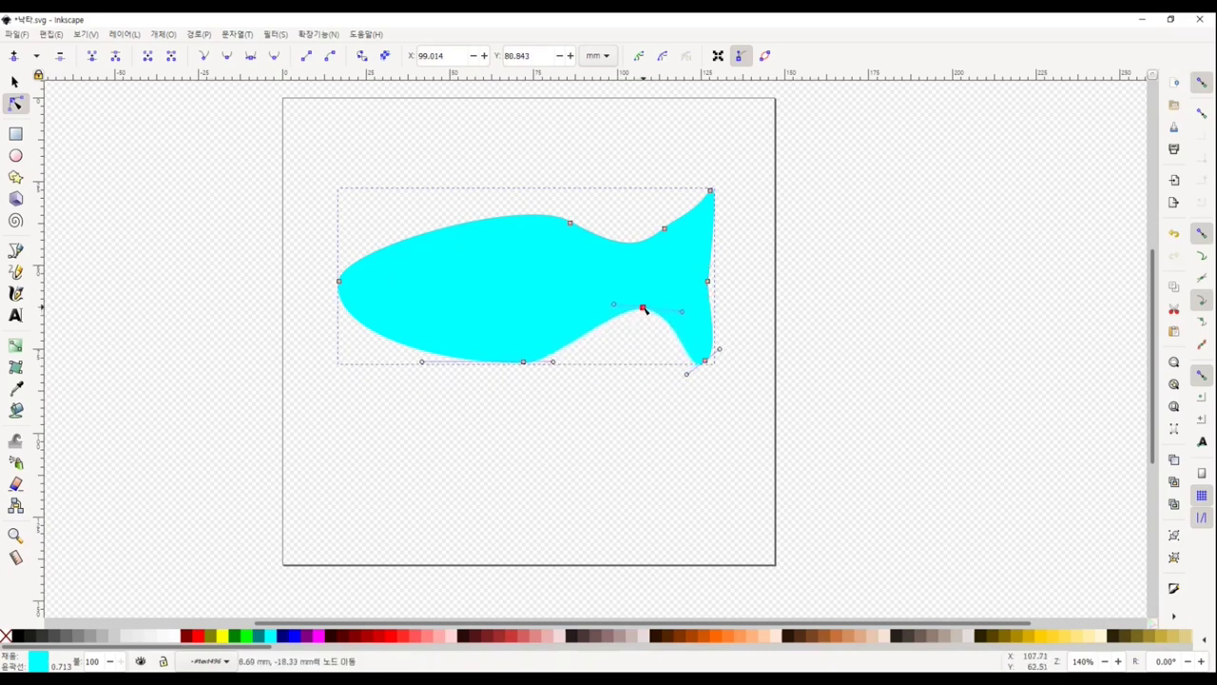
Slim the belly, raise a pointed dorsal fin, and stretch the nose further left
drag(524, 363, 512, 335)
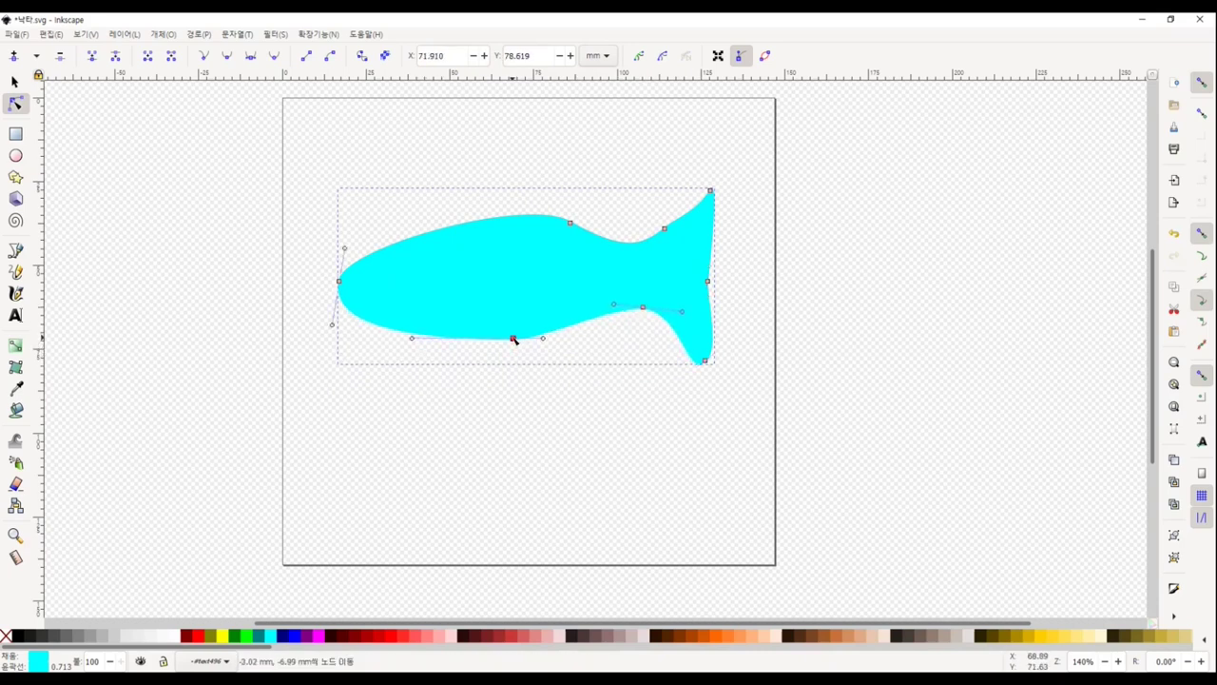
drag(339, 281, 329, 287)
double_click(507, 219)
double_click(459, 226)
mouse_move(508, 220)
mouse_down()
mouse_move(574, 206)
mouse_move(582, 155)
mouse_up()
drag(570, 223, 586, 227)
click(440, 238)
drag(440, 238, 414, 222)
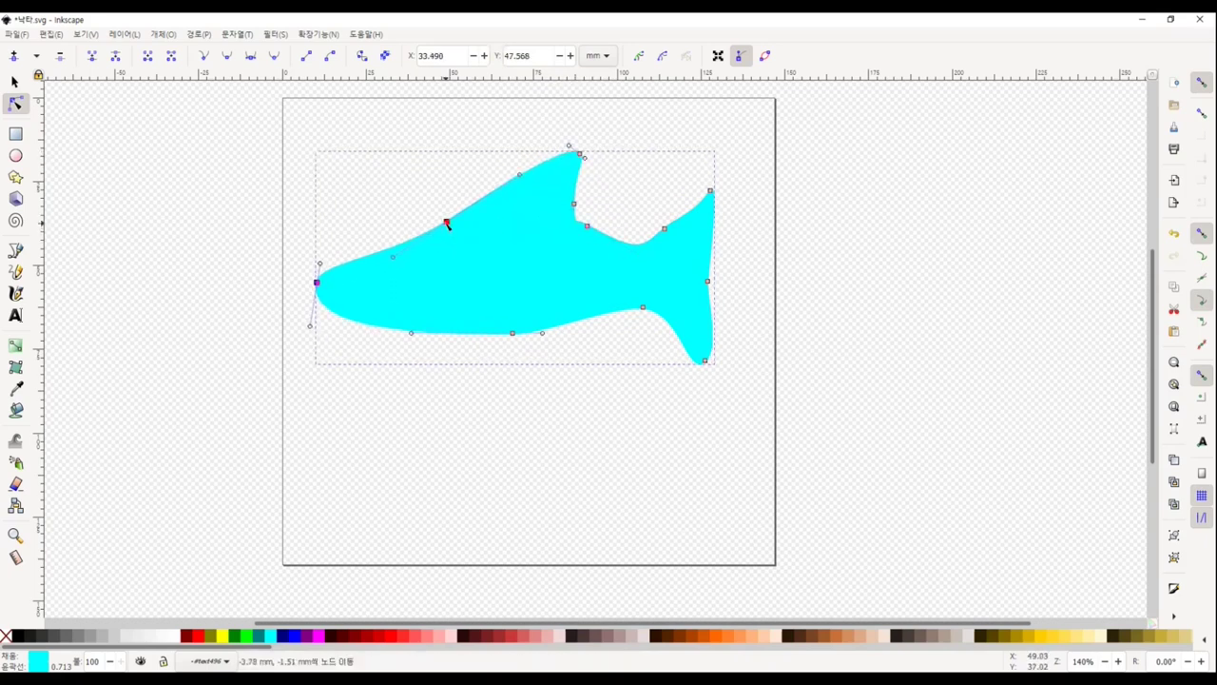
Bulge the shark's belly downward into a belly fin
click(504, 334)
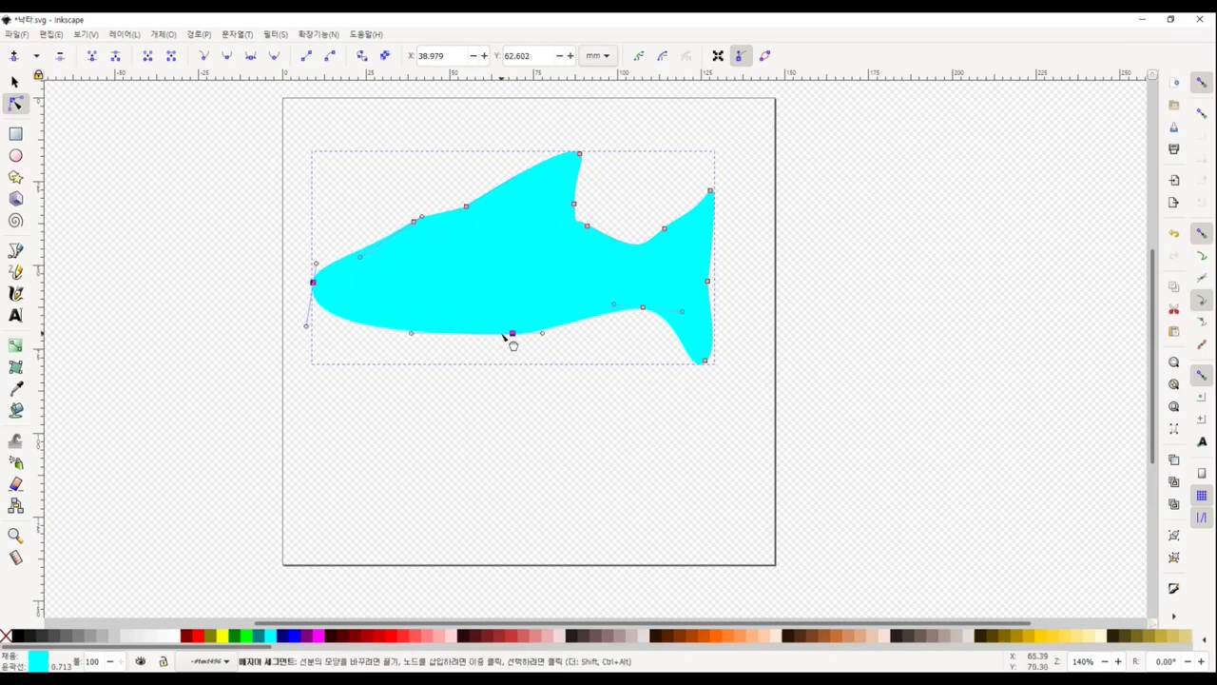
mouse_move(538, 338)
mouse_down()
mouse_move(602, 382)
mouse_move(593, 386)
mouse_up()
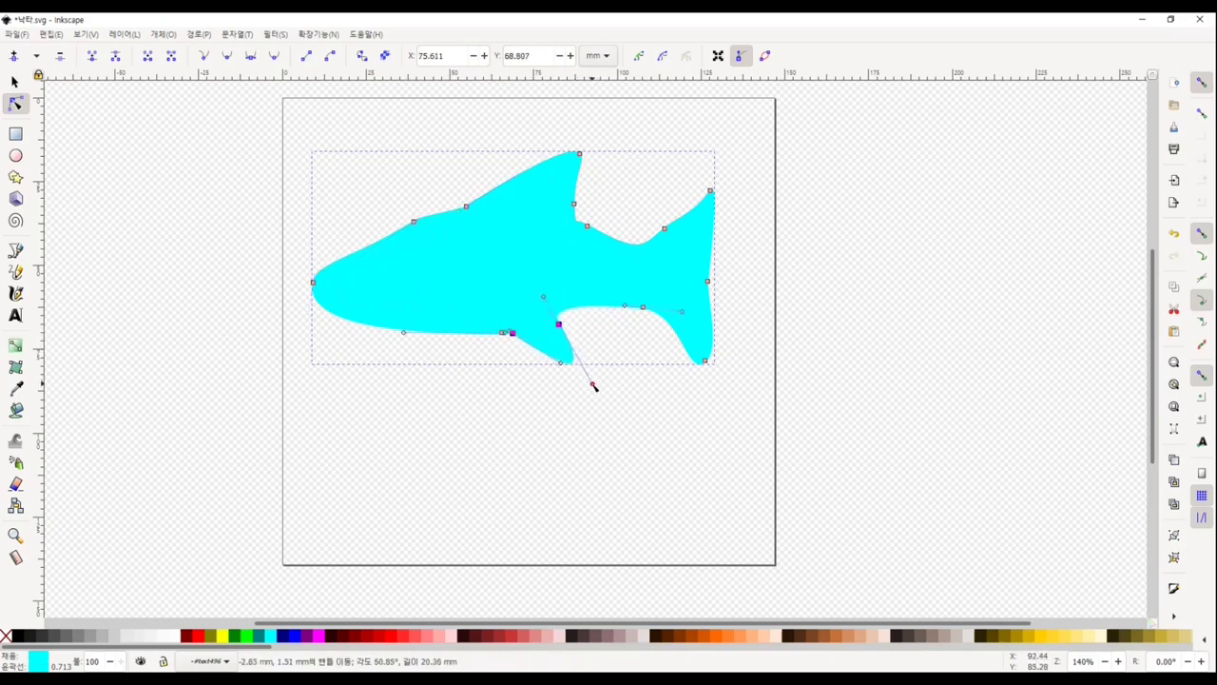
key(Escape)
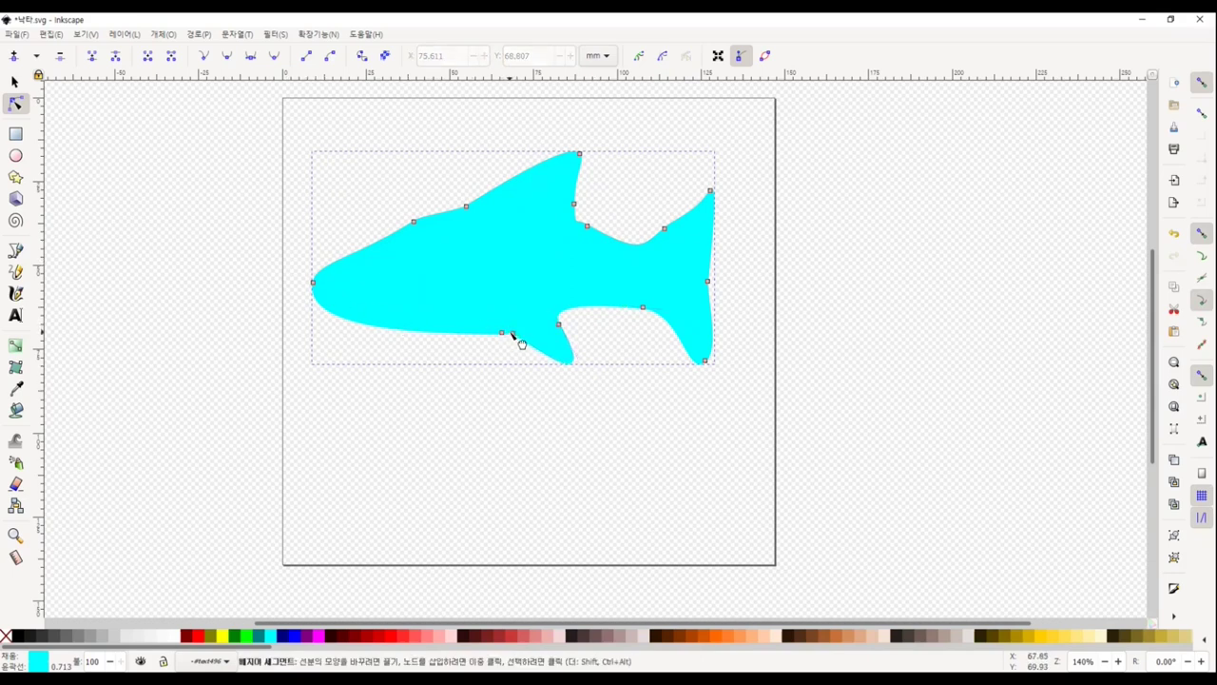
drag(512, 335, 504, 304)
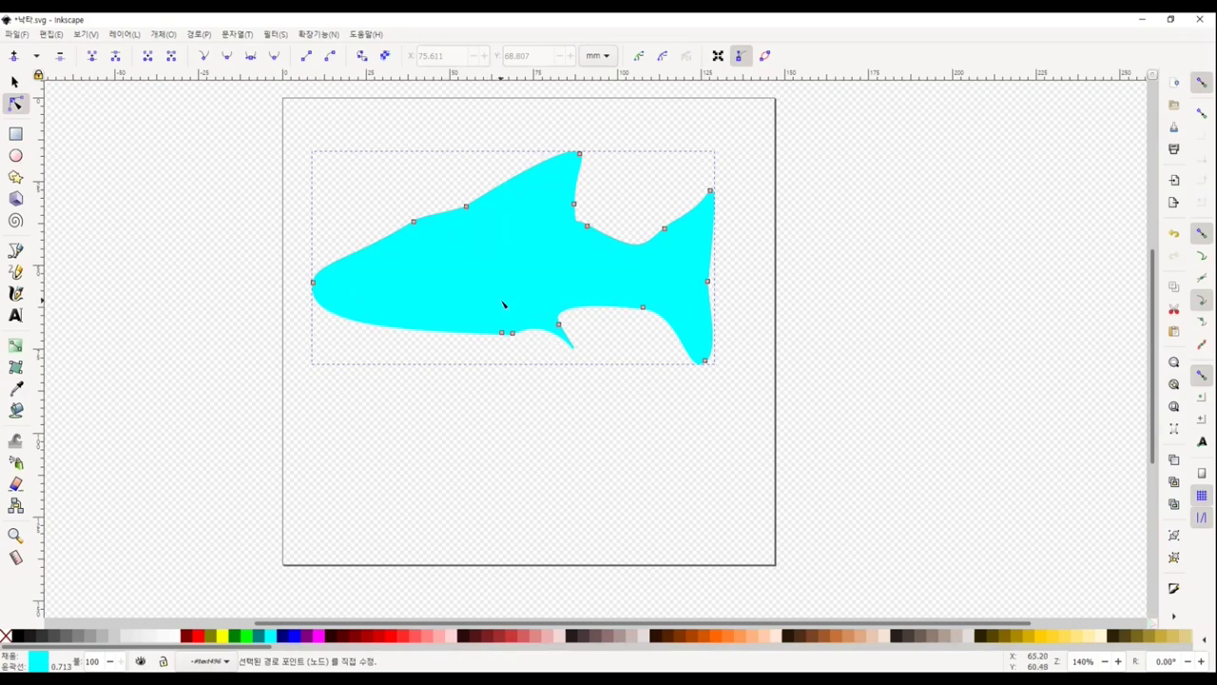
click(482, 337)
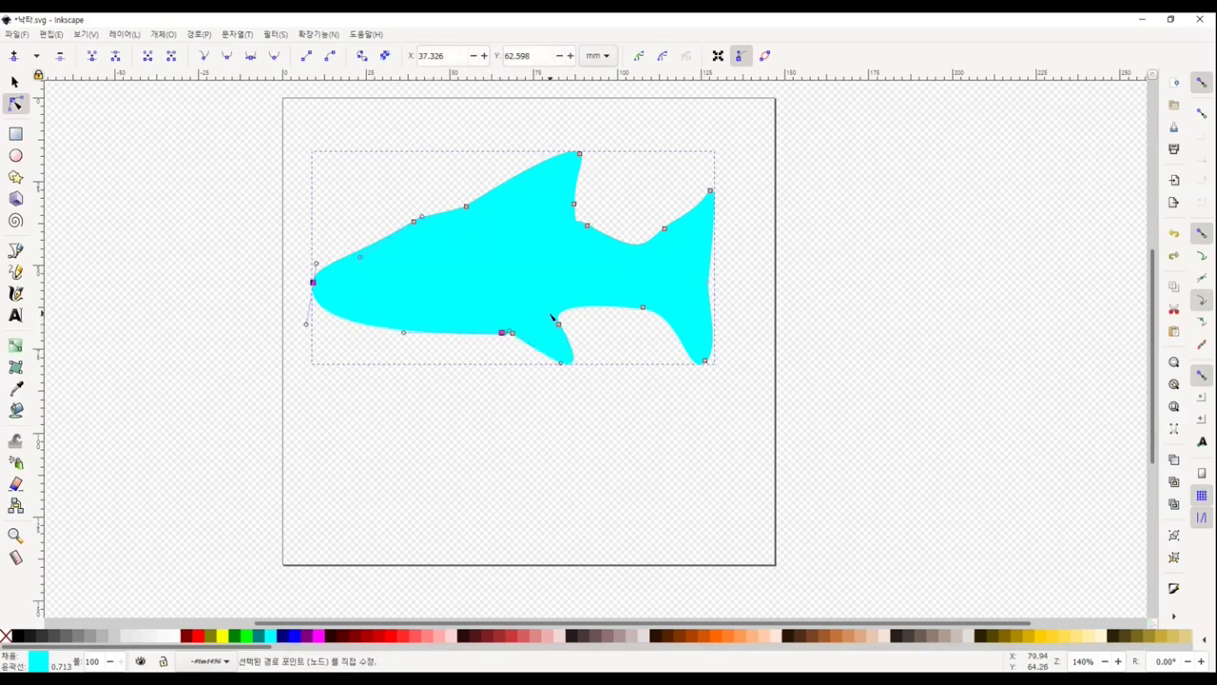
click(377, 393)
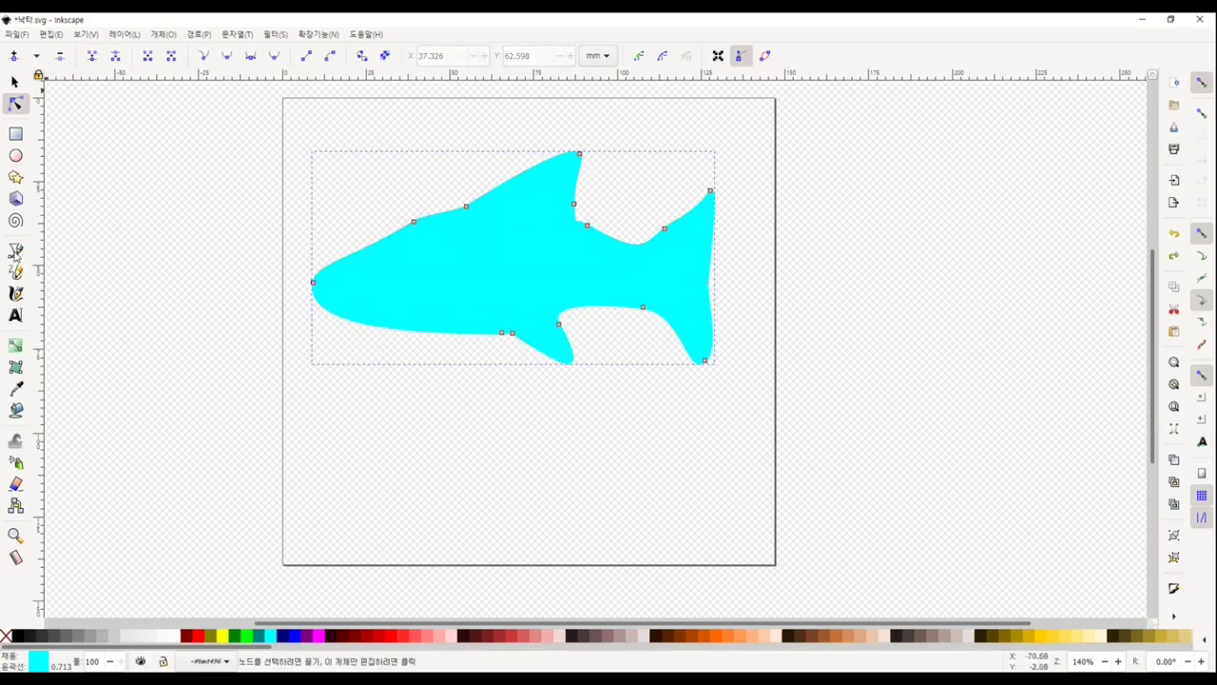
Add the text 'SHARK' below the shark and bring up its Text and Font settings
click(400, 409)
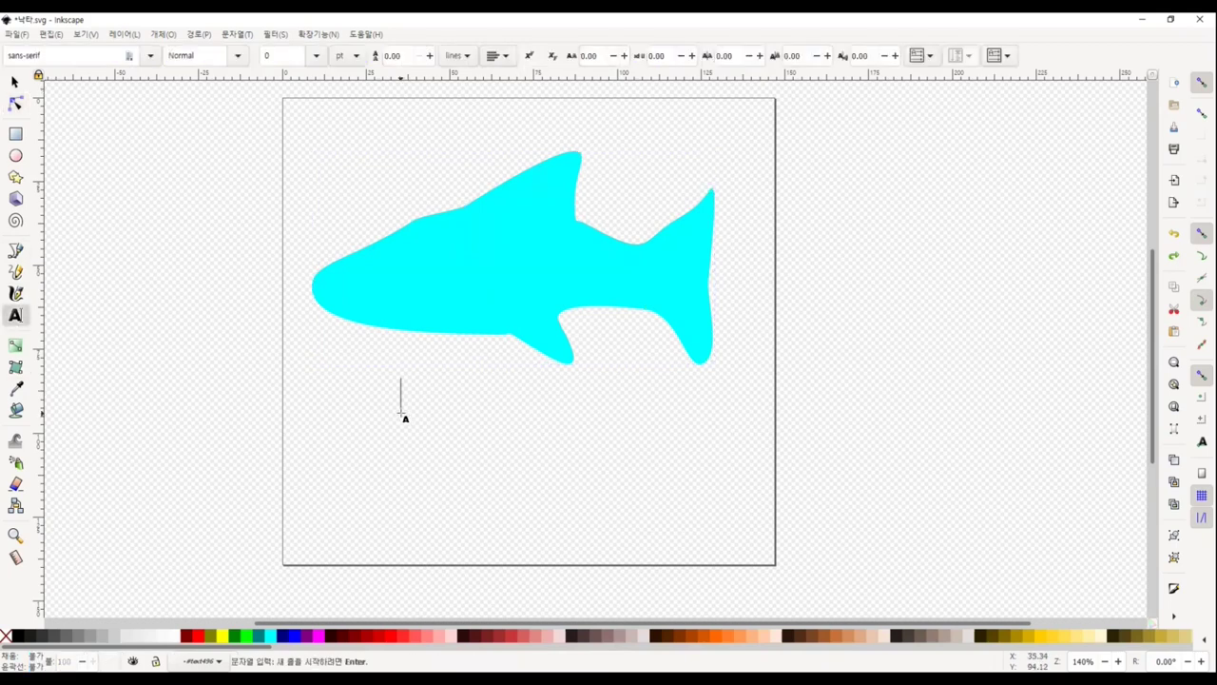
text(SHA)
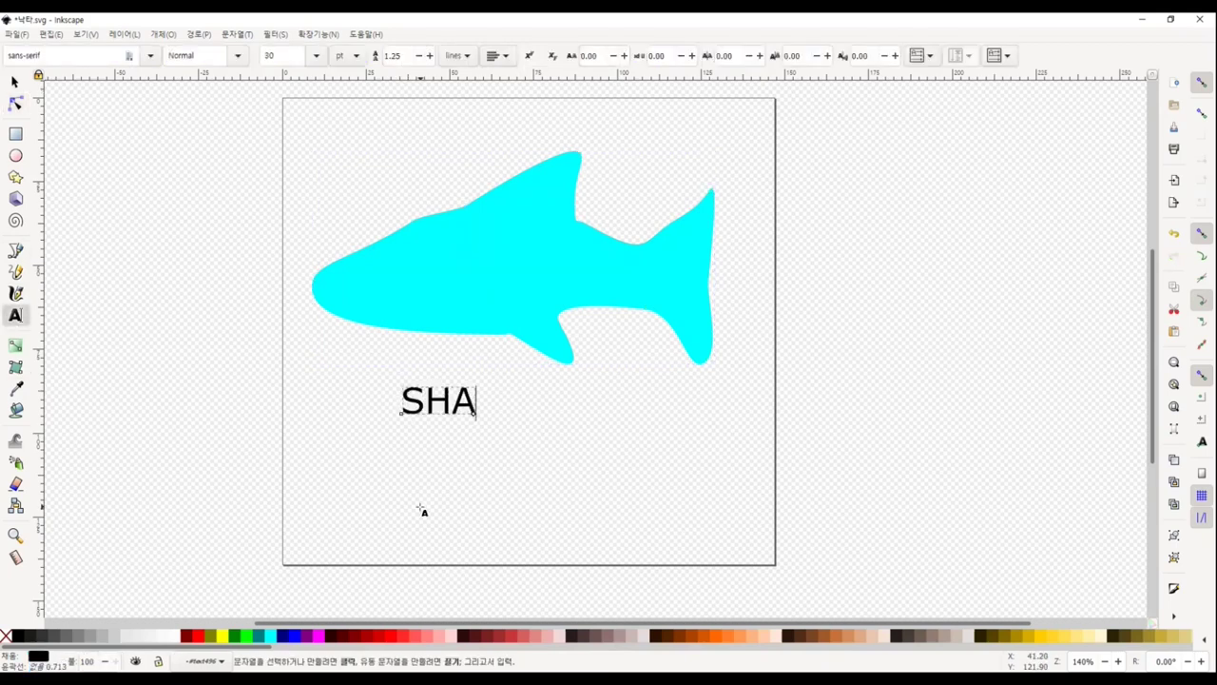
text(RK)
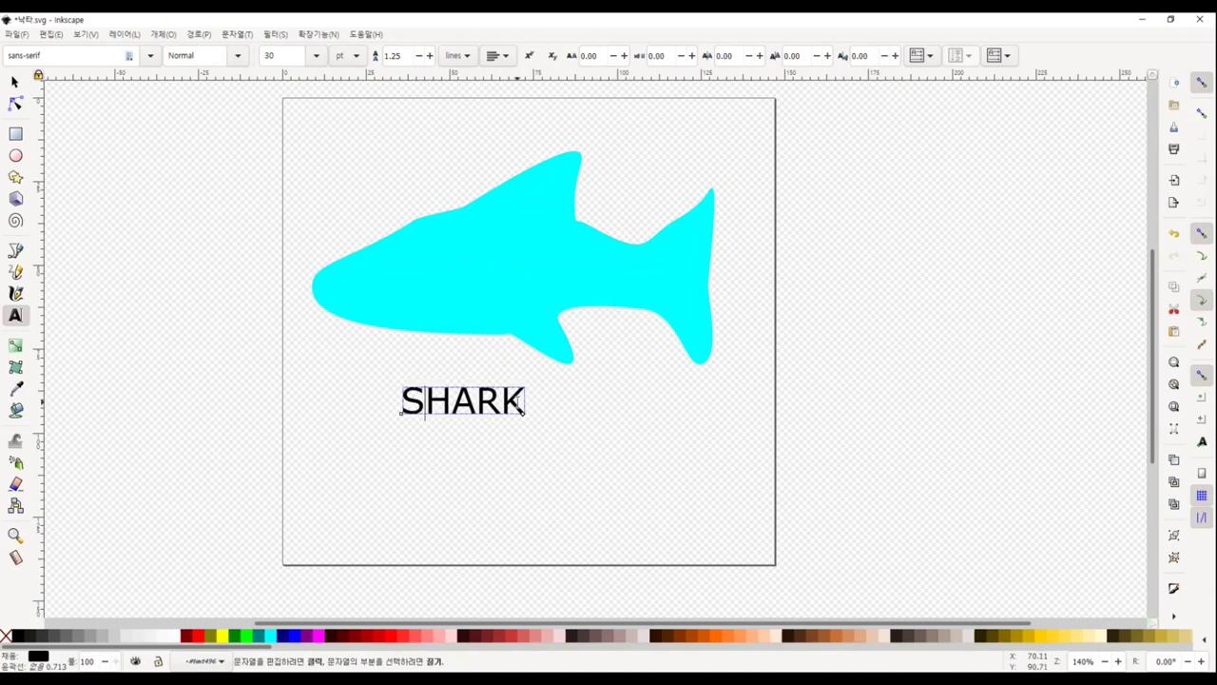
drag(522, 407, 401, 407)
right_click(456, 407)
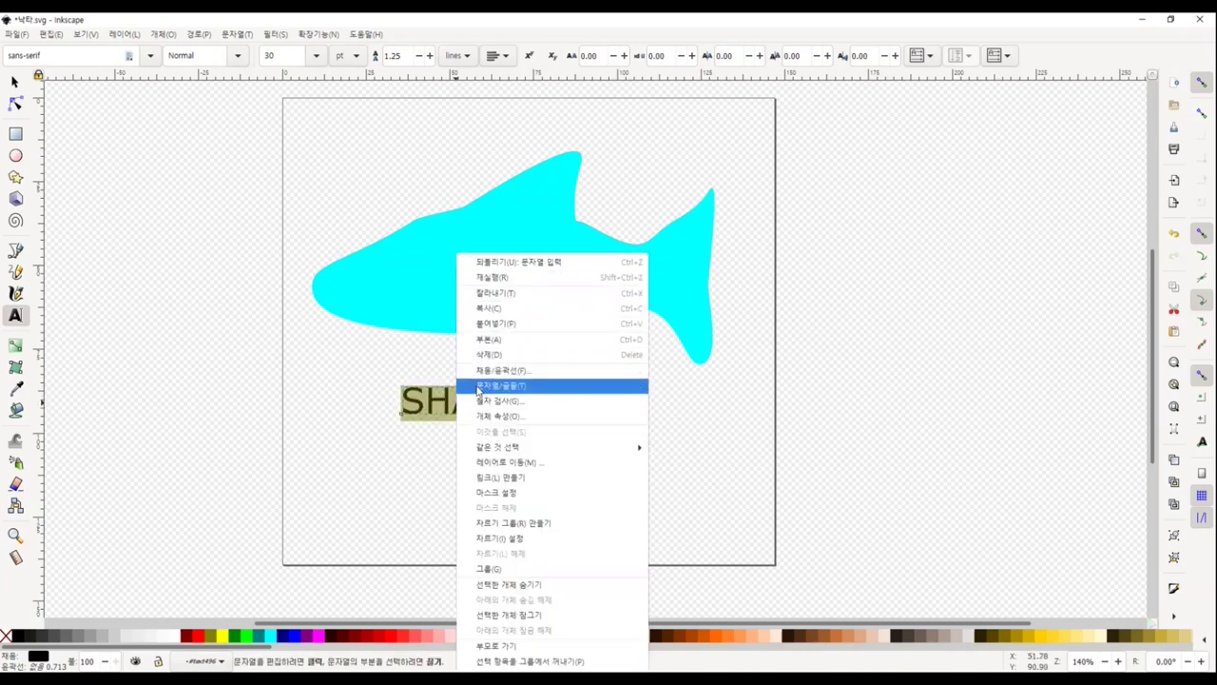
click(478, 385)
Preview candidate fonts for SHARK, including Broadway, Britannic Bold and Calisto MT
click(902, 178)
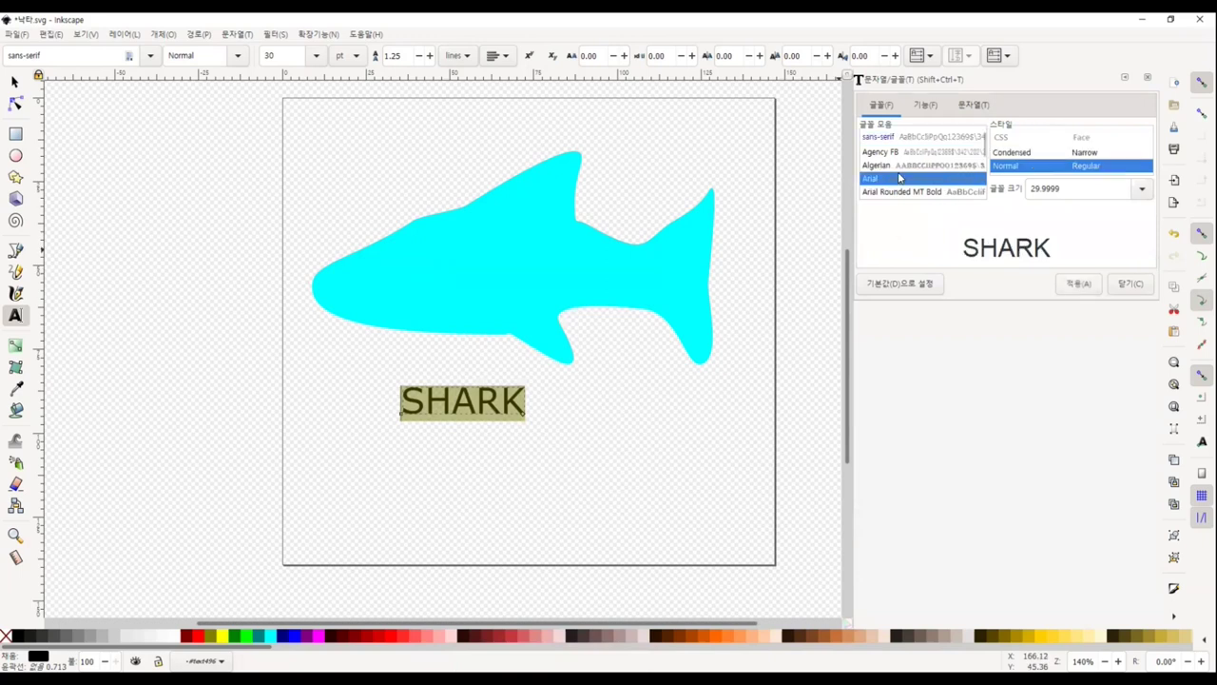
scroll(899, 181, down, 2)
click(897, 175)
click(897, 186)
scroll(898, 181, up, 3)
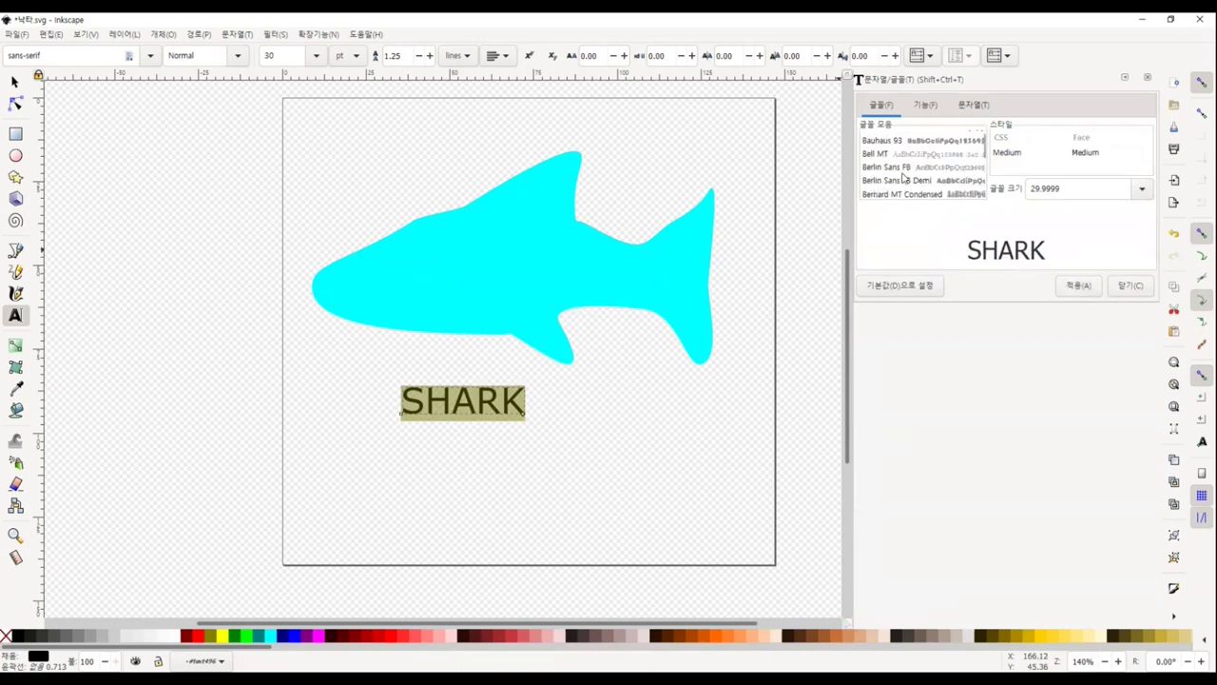
click(904, 179)
click(902, 193)
scroll(901, 181, down, 1)
click(901, 166)
click(895, 152)
click(898, 180)
scroll(903, 178, down, 1)
click(902, 177)
click(898, 165)
click(899, 177)
click(898, 166)
click(898, 188)
scroll(897, 181, down, 1)
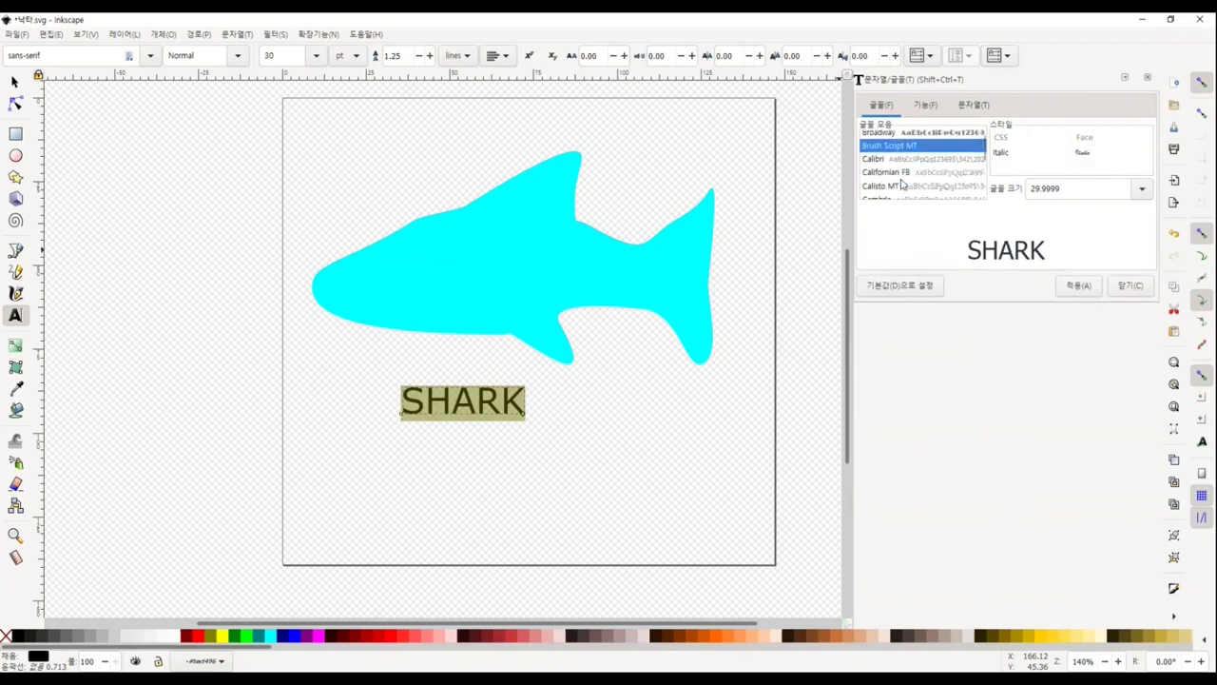
click(893, 172)
click(892, 185)
Apply the bold Berlin Sans FB Demi font to SHARK
scroll(894, 180, up, 1)
click(900, 150)
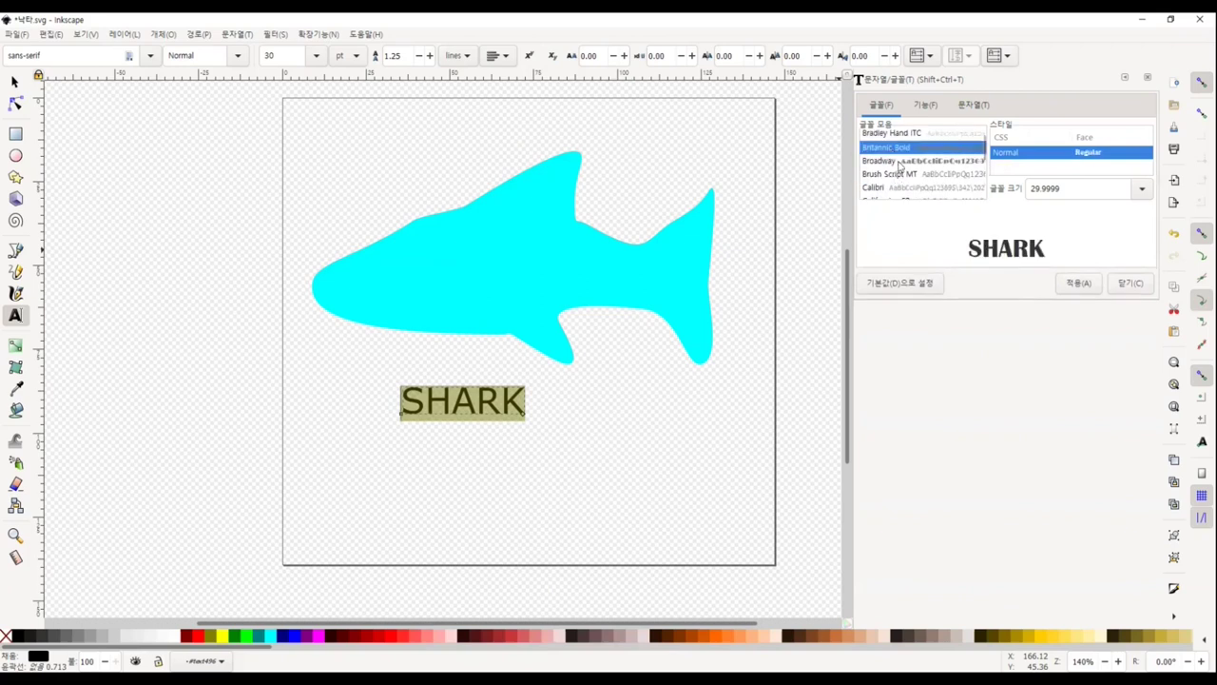
scroll(901, 161, up, 1)
click(902, 177)
scroll(900, 172, up, 1)
click(899, 150)
scroll(897, 142, up, 1)
click(897, 138)
scroll(902, 171, up, 1)
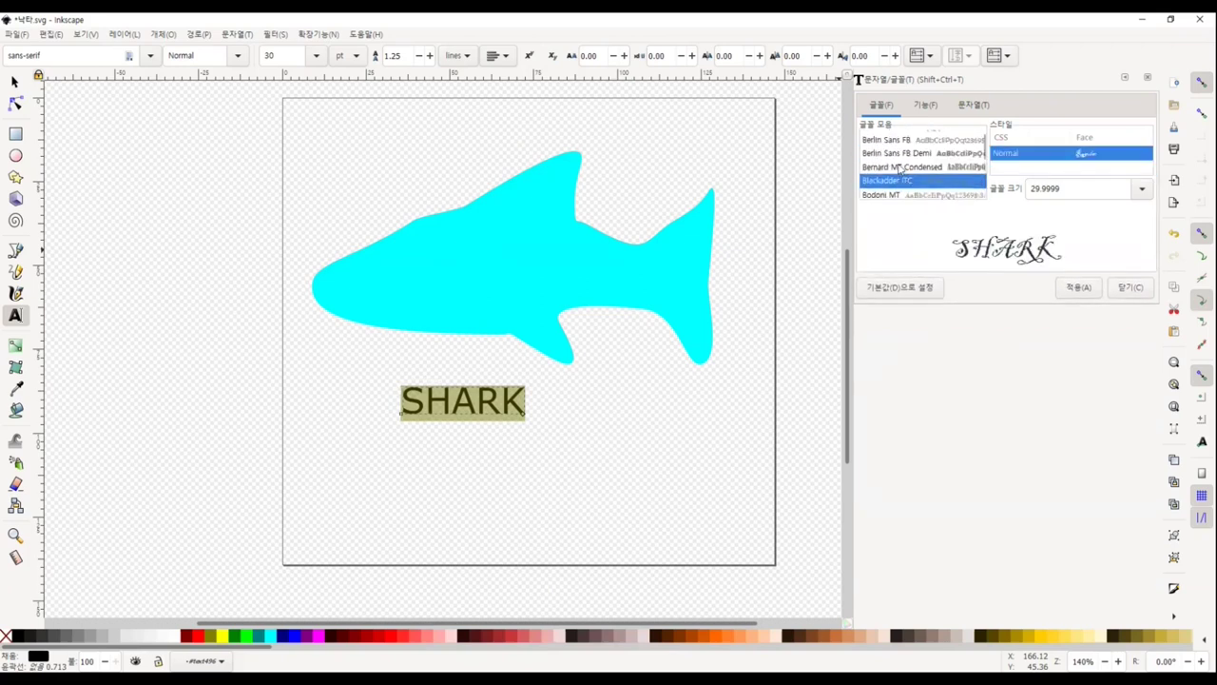
click(899, 168)
click(898, 153)
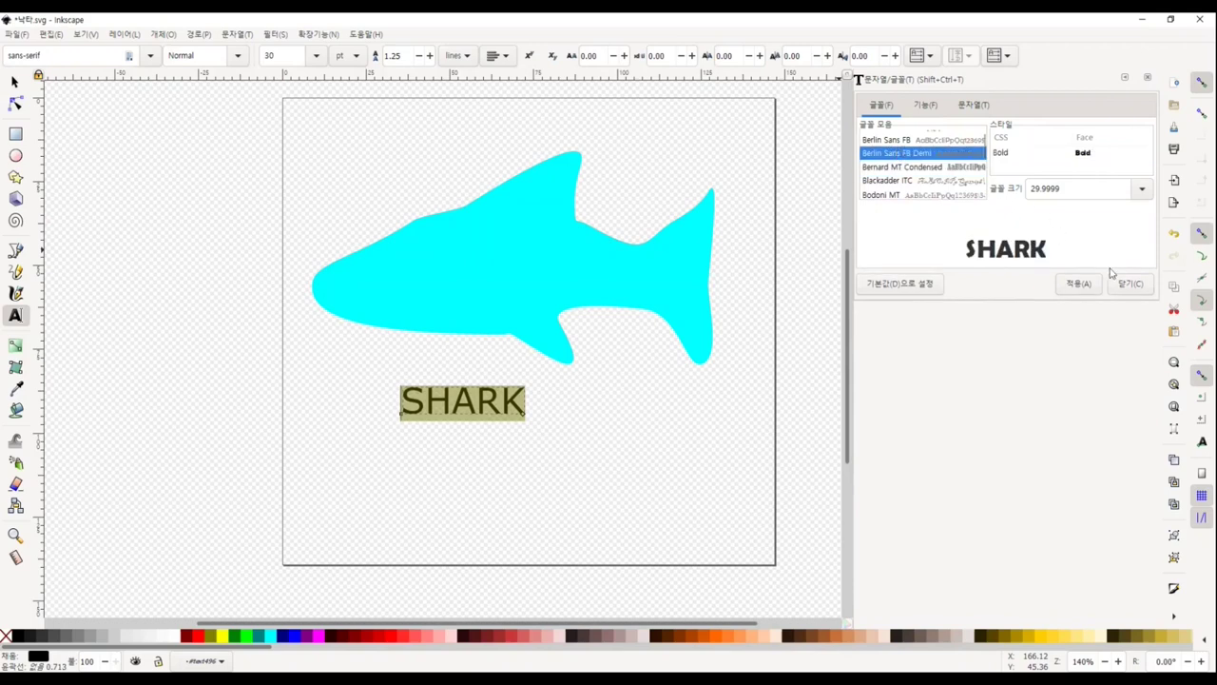
click(1078, 283)
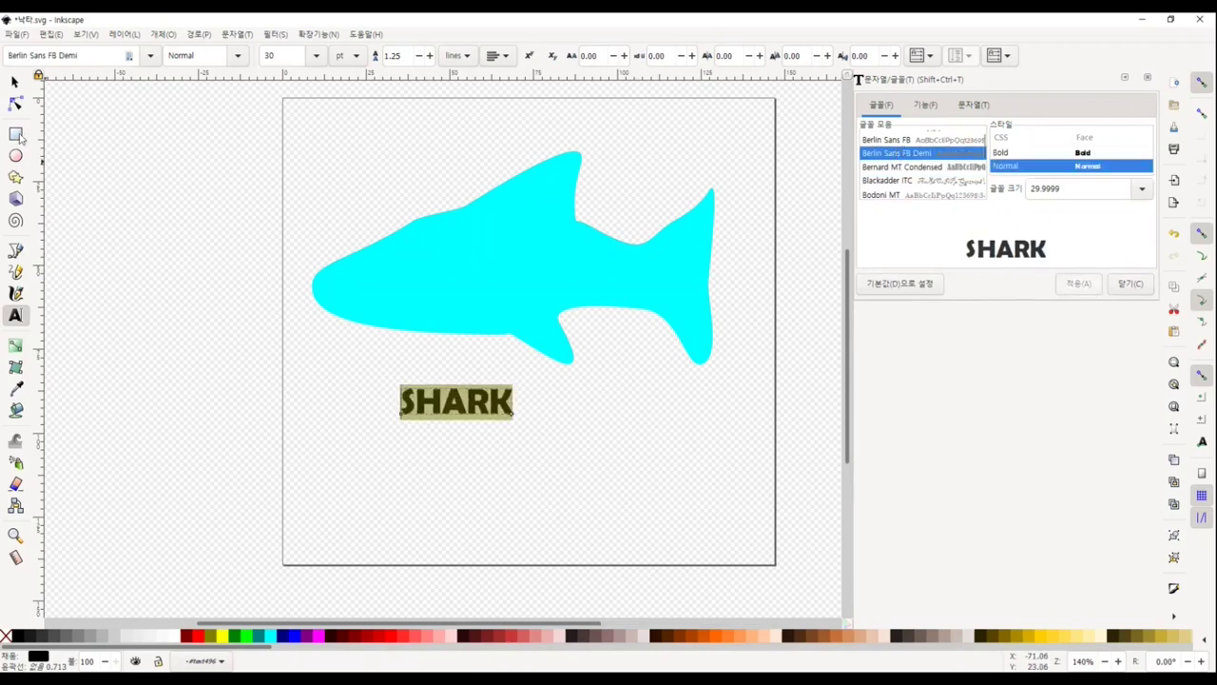
Move SHARK onto the shark's body and stretch it wider and taller to fill it
click(15, 82)
mouse_move(438, 404)
mouse_down()
mouse_move(632, 271)
mouse_move(629, 280)
mouse_up()
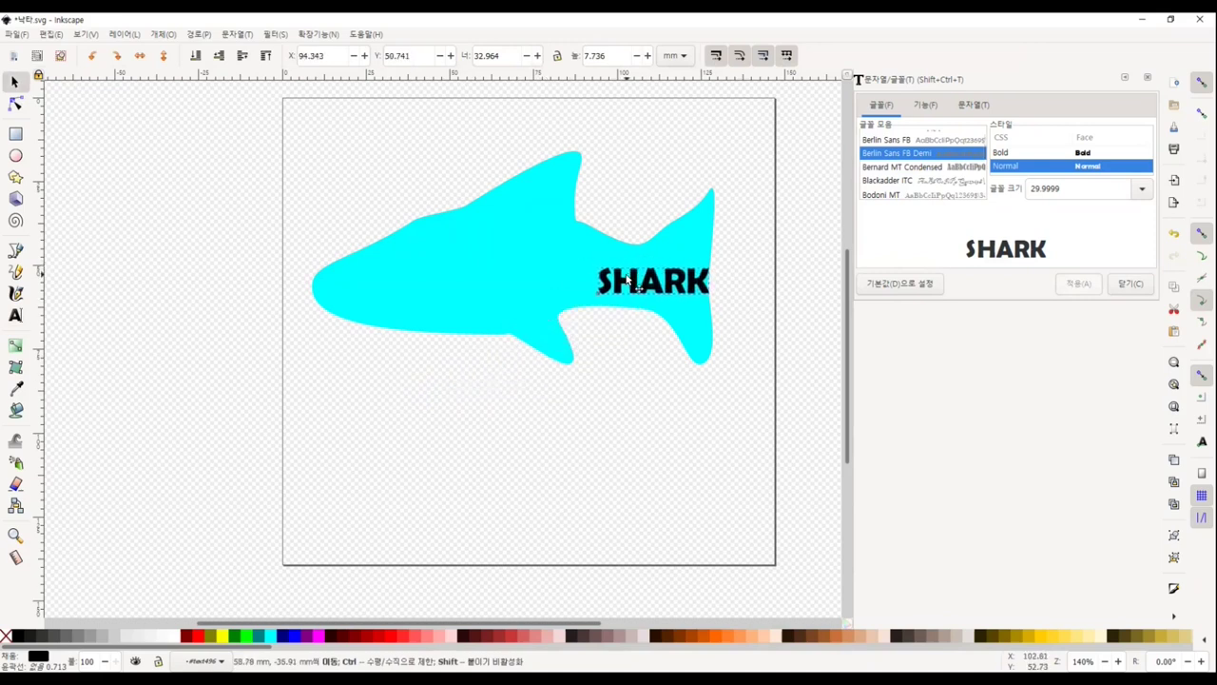
drag(593, 282, 316, 288)
drag(515, 262, 519, 221)
drag(515, 293, 515, 338)
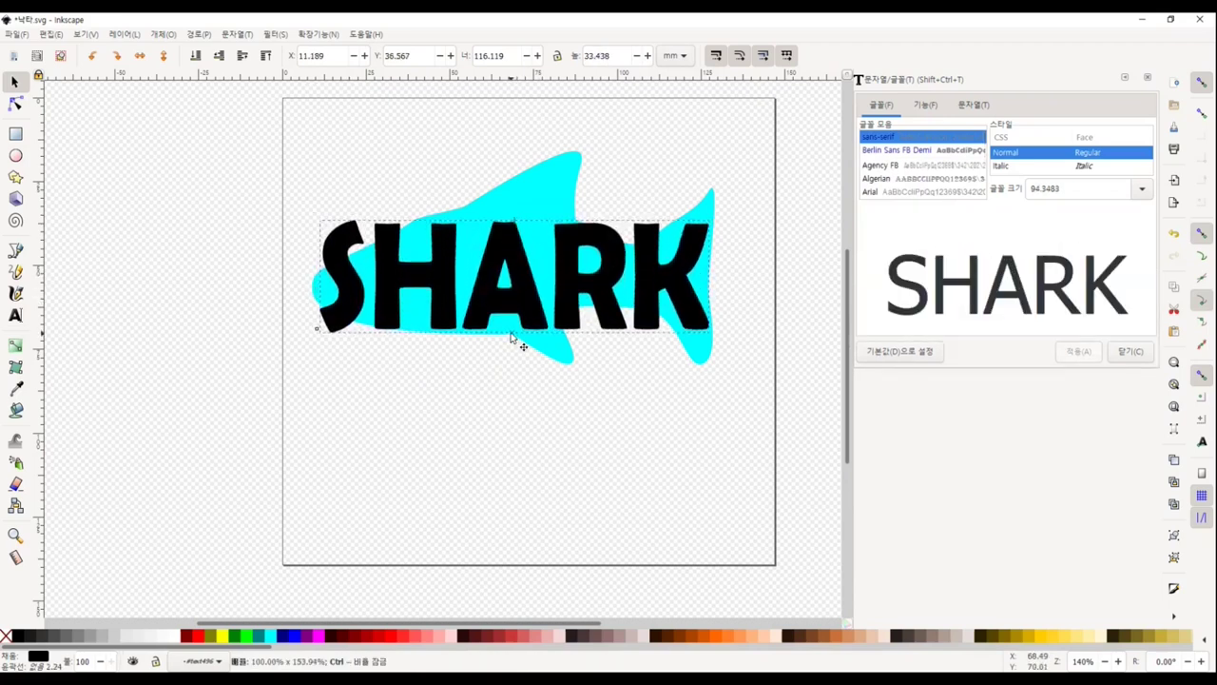
click(153, 36)
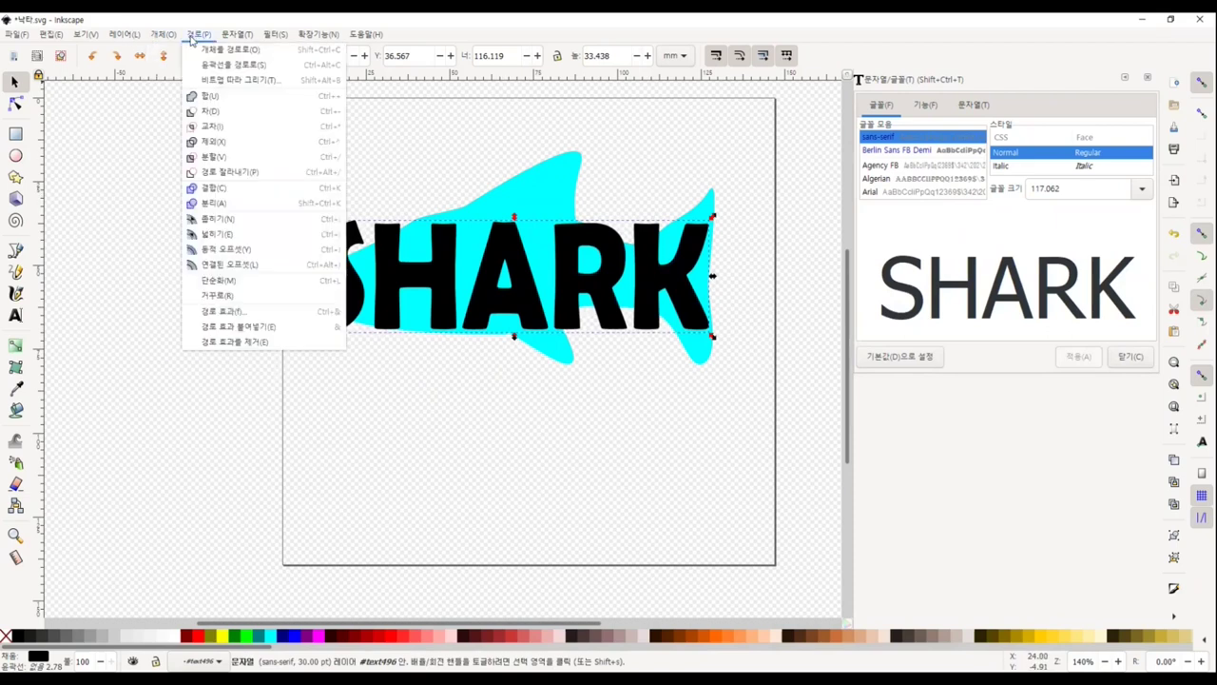
Add an Envelope Deformation path effect to SHARK with left and right bending turned off
click(265, 310)
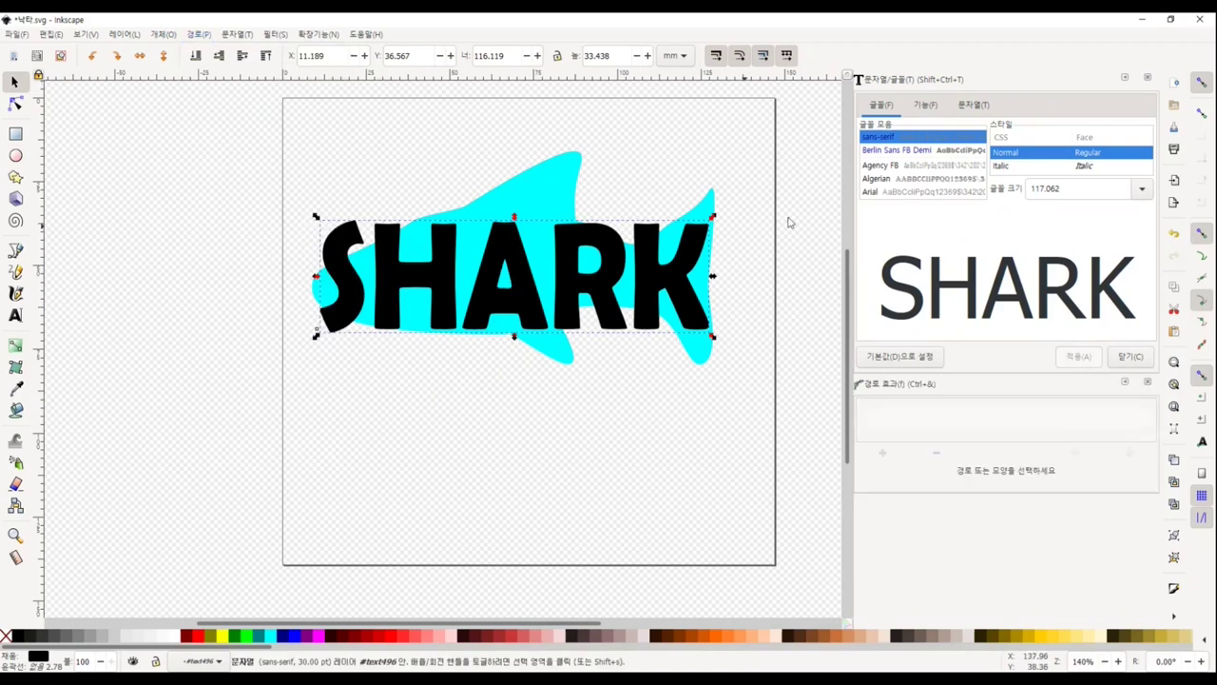
click(1148, 78)
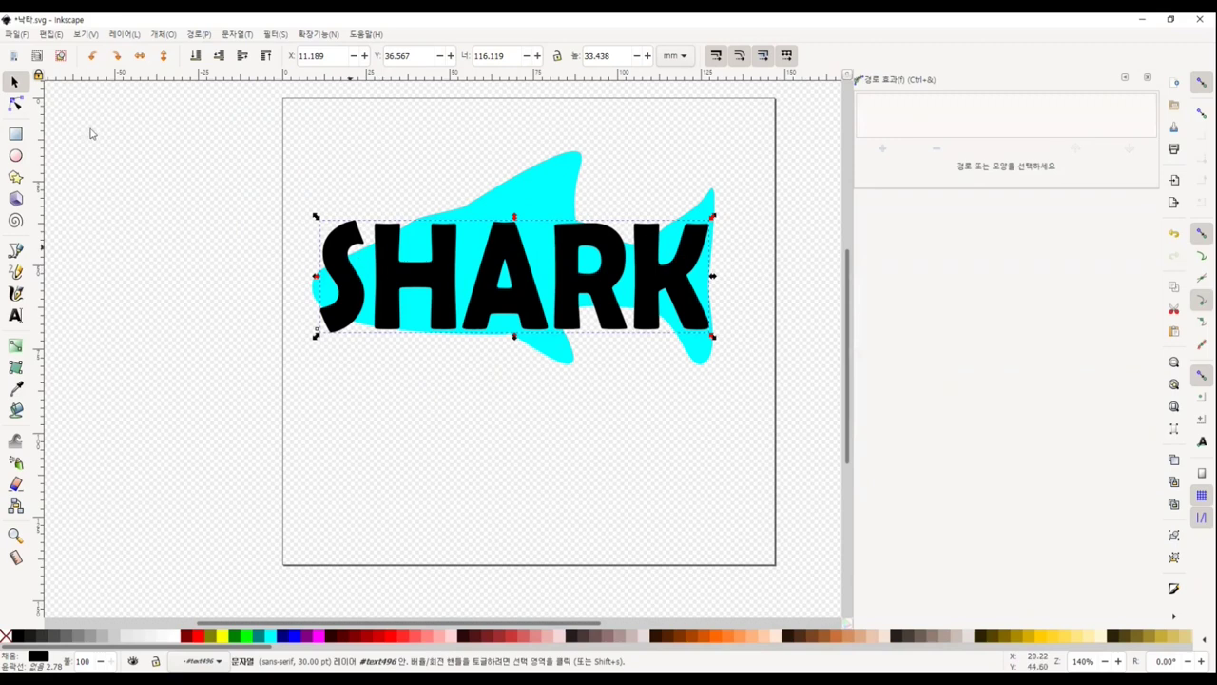
click(14, 104)
click(361, 57)
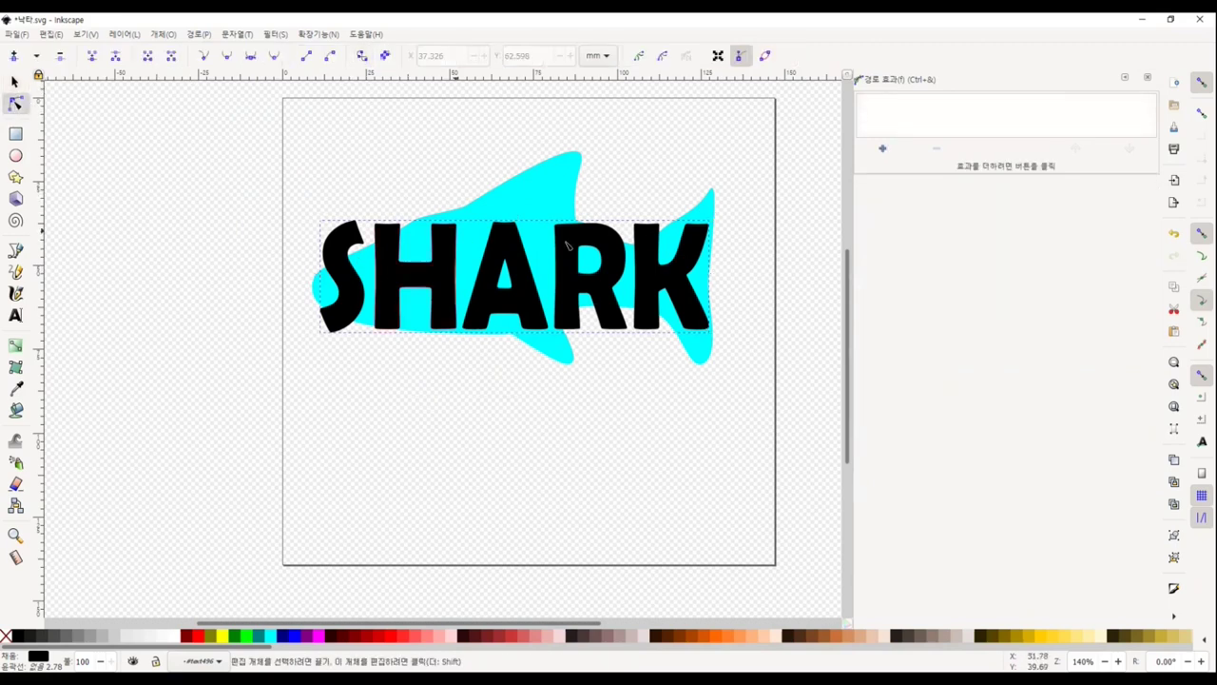
click(884, 151)
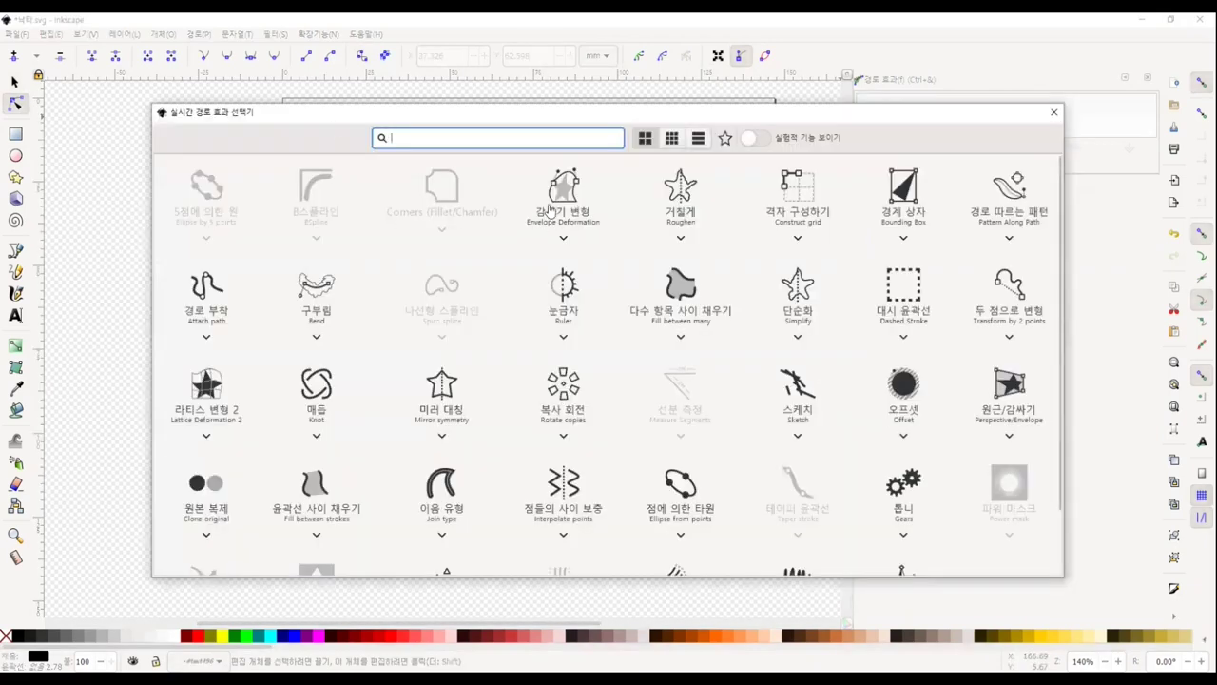
click(549, 209)
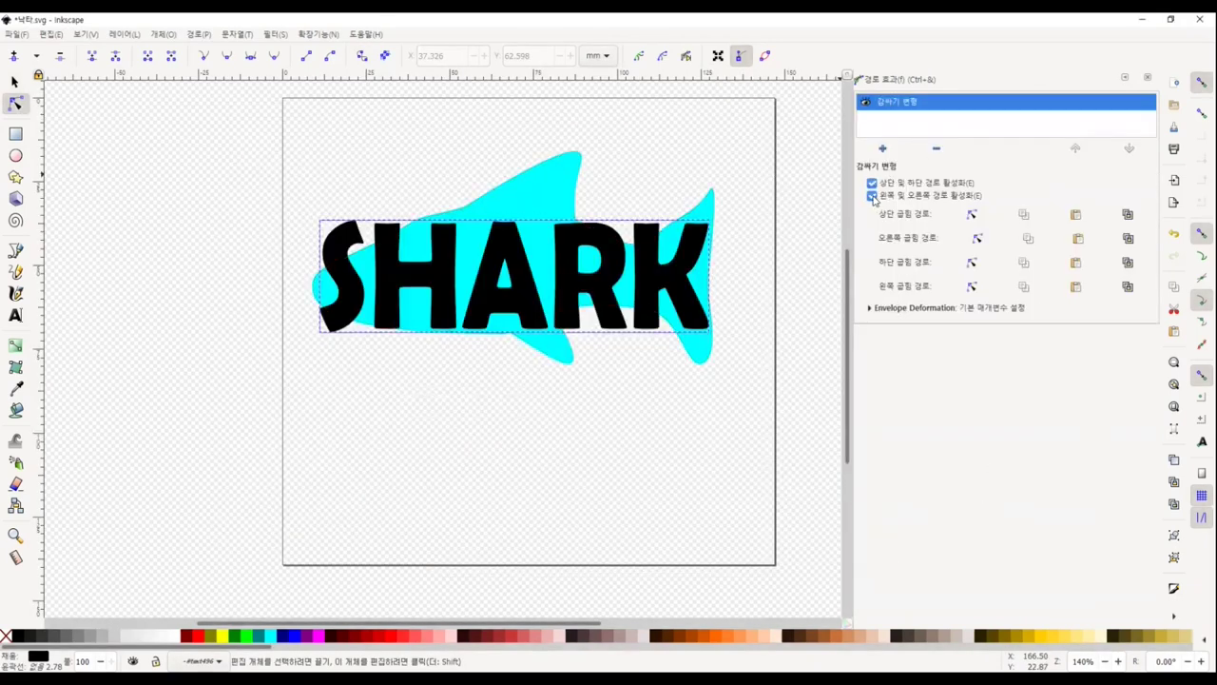
click(872, 196)
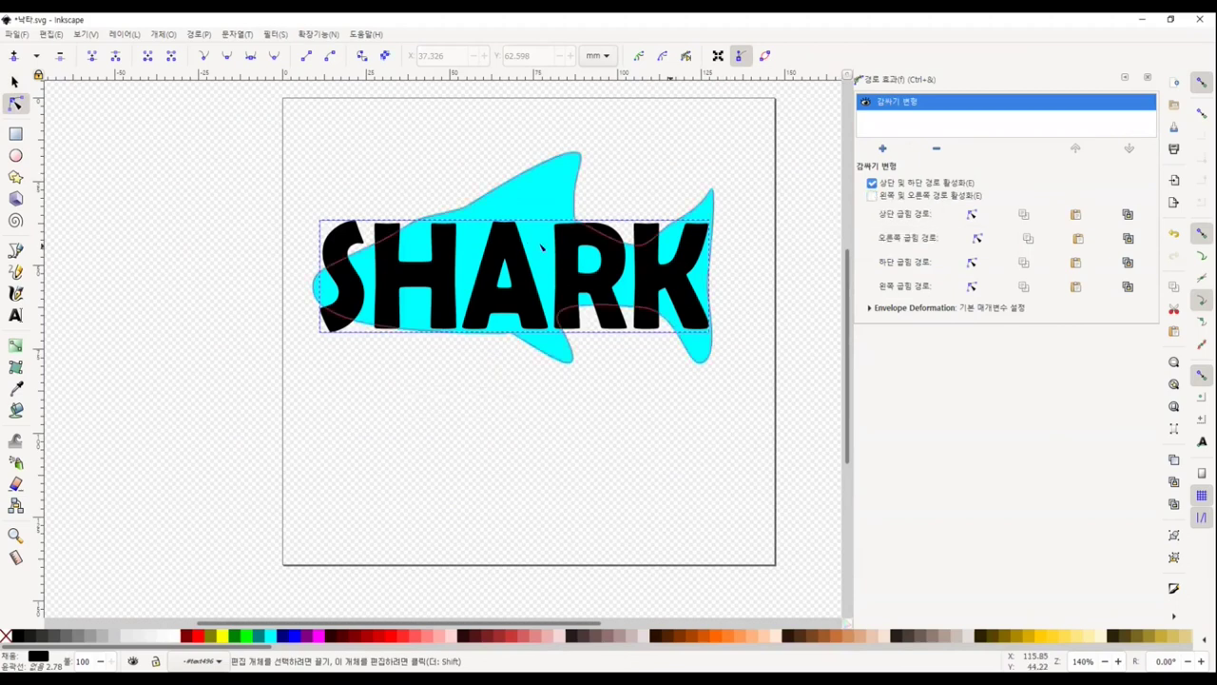
Bend the envelope's top curve to follow the shark's back and rise into the tail
click(971, 214)
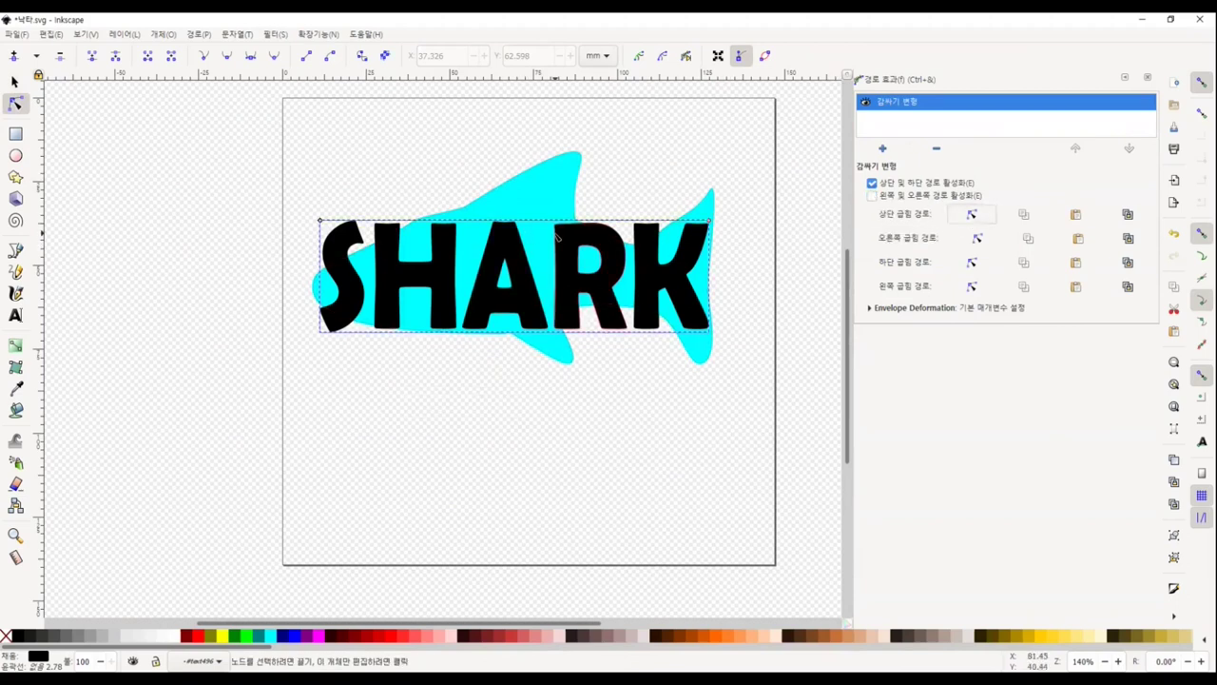
drag(534, 232, 529, 203)
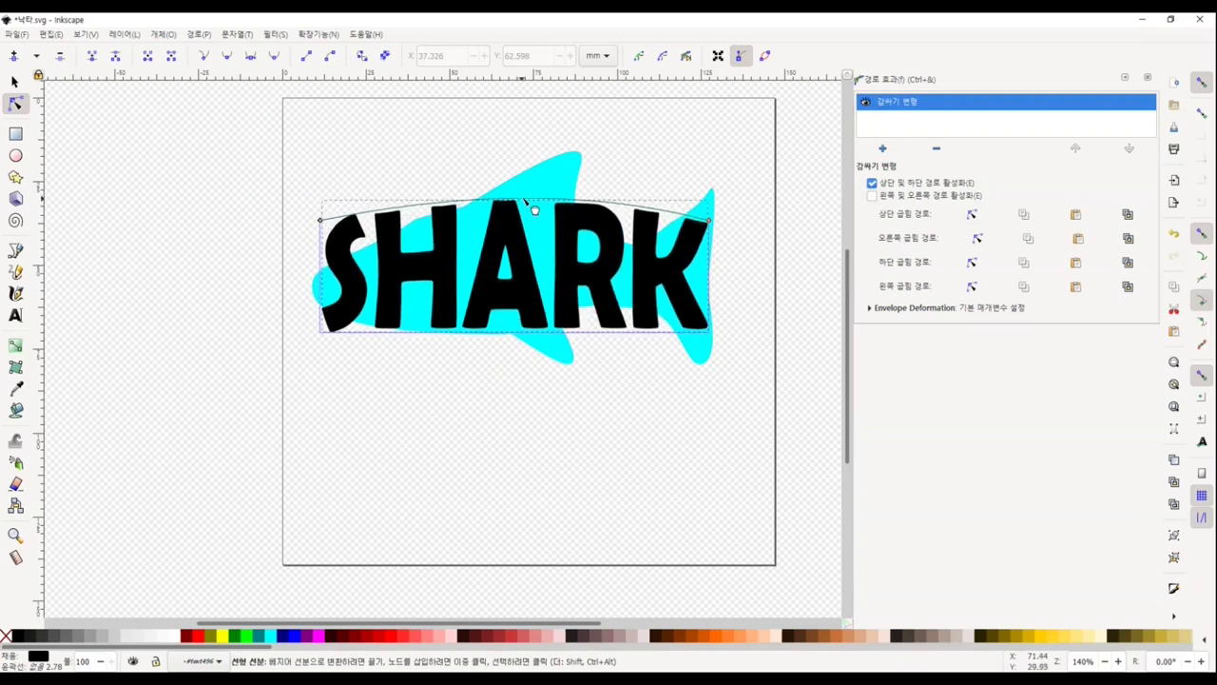
drag(323, 240, 322, 269)
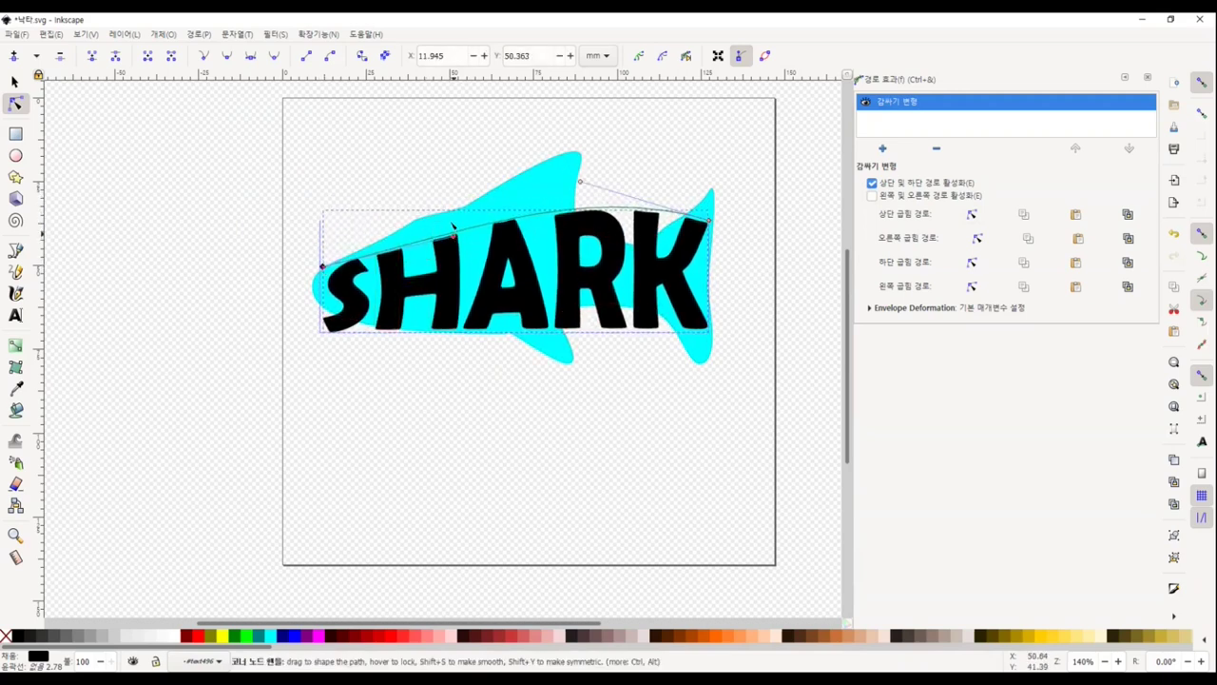
drag(454, 225, 434, 188)
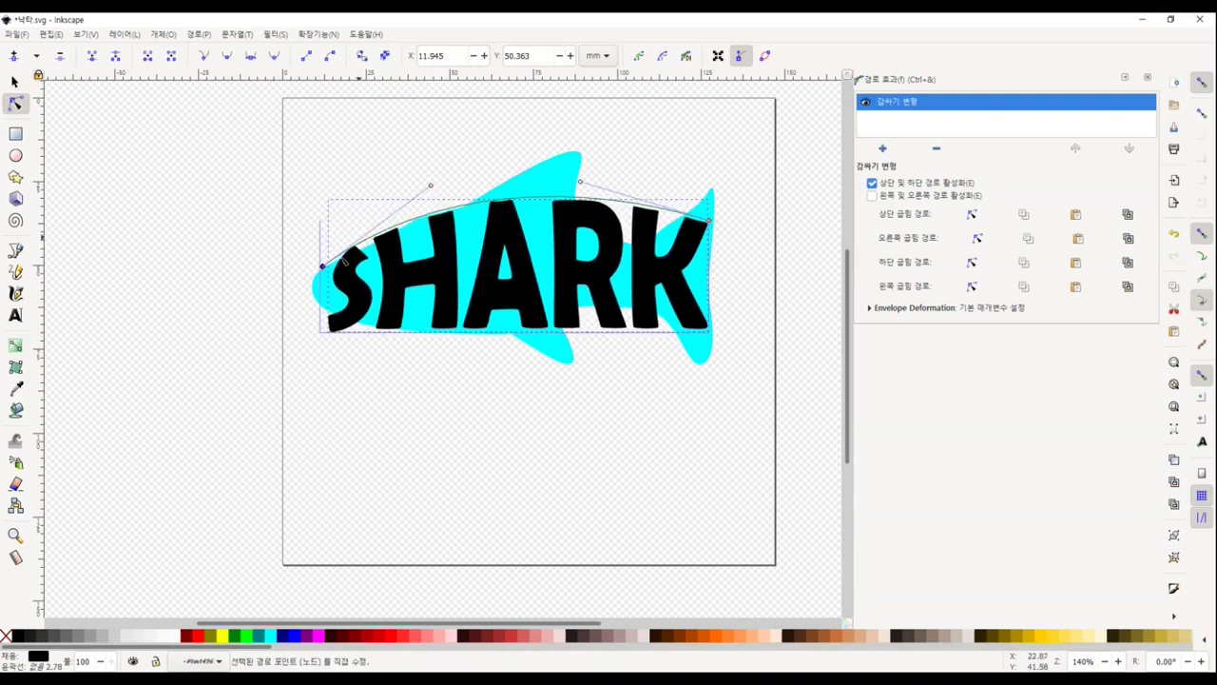
drag(322, 266, 334, 267)
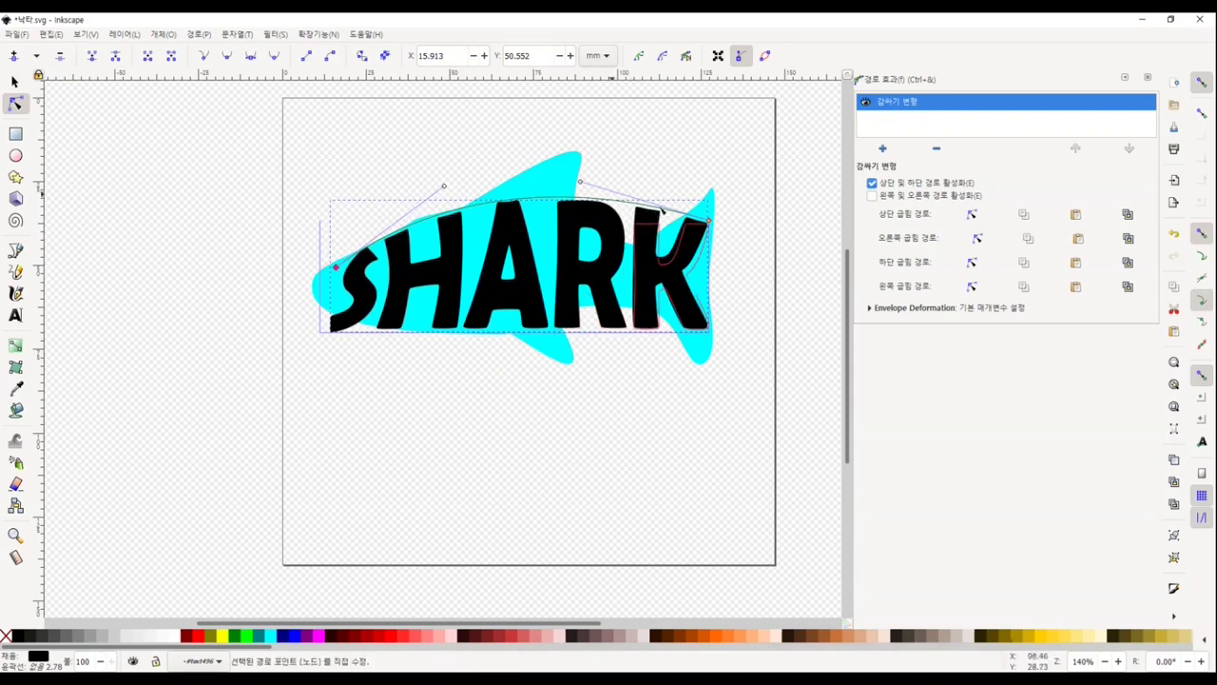
drag(714, 211, 722, 177)
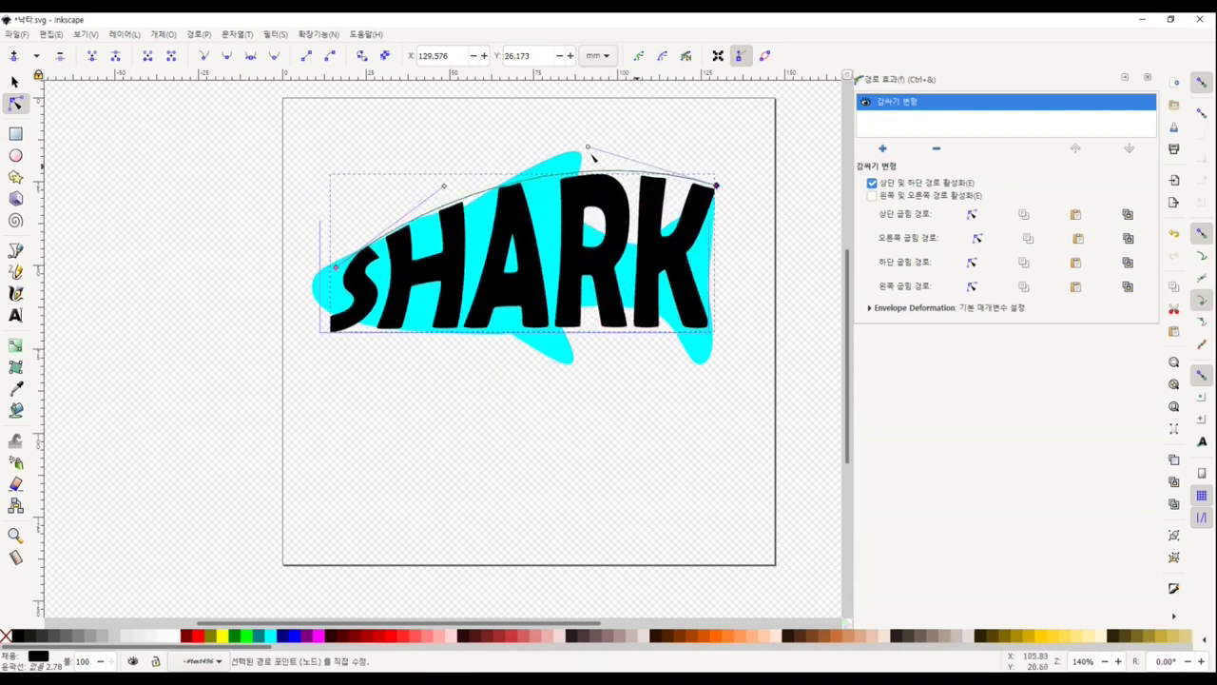
mouse_move(590, 150)
mouse_down()
mouse_move(617, 240)
mouse_move(589, 336)
mouse_up()
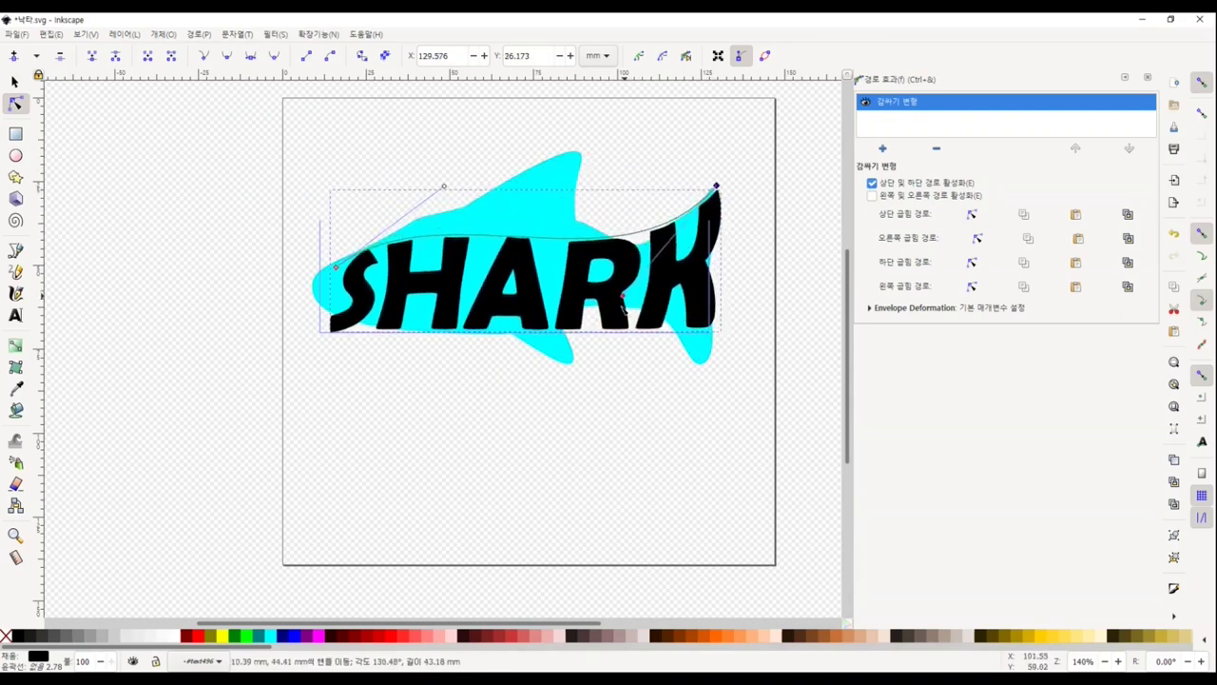
double_click(551, 255)
mouse_move(551, 256)
mouse_down()
mouse_move(577, 219)
mouse_move(622, 250)
mouse_up()
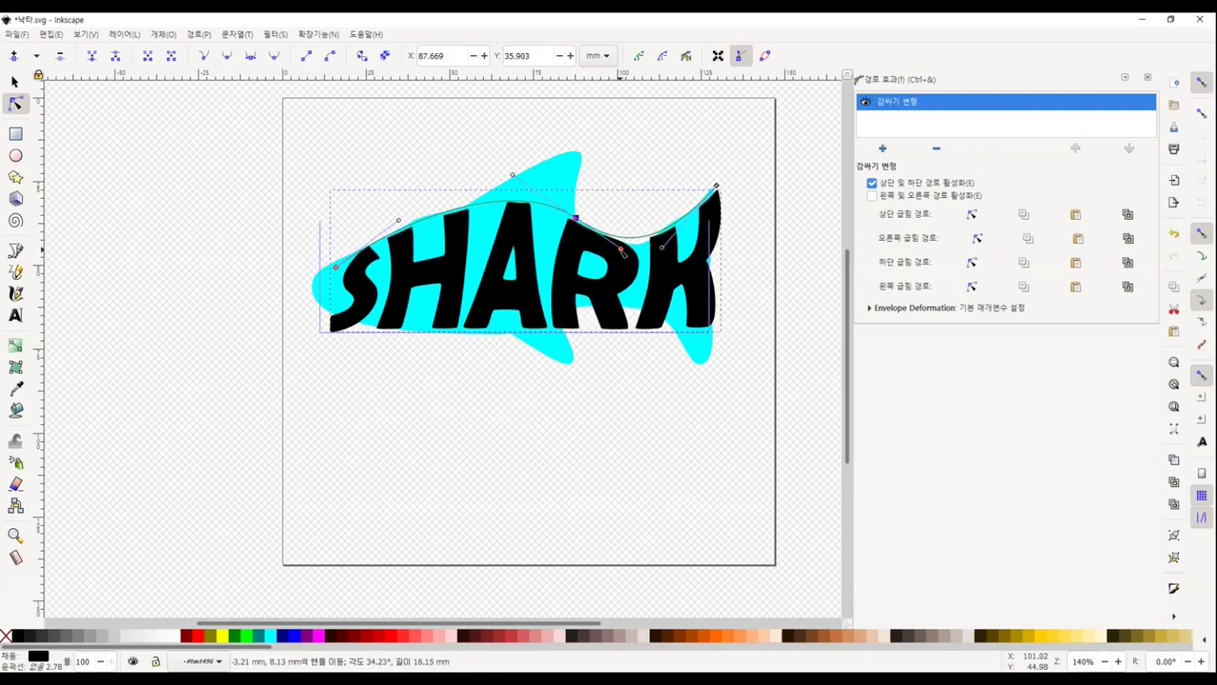
mouse_move(621, 249)
mouse_down()
mouse_move(634, 261)
mouse_move(651, 253)
mouse_up()
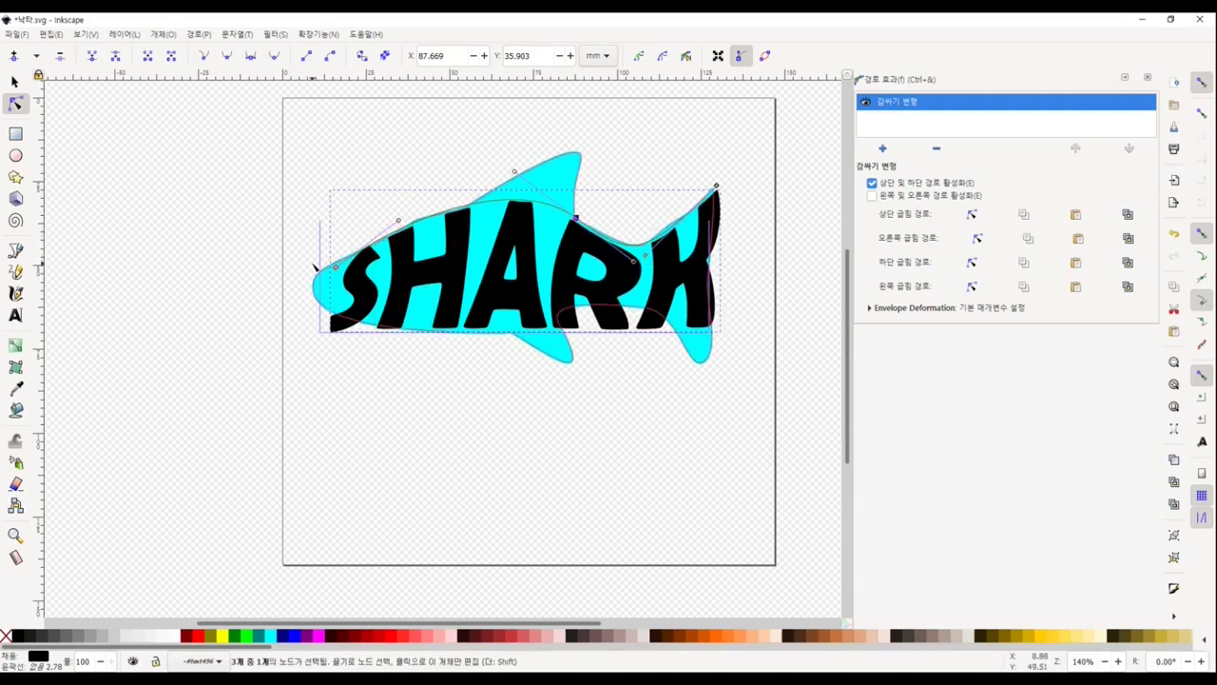
click(968, 267)
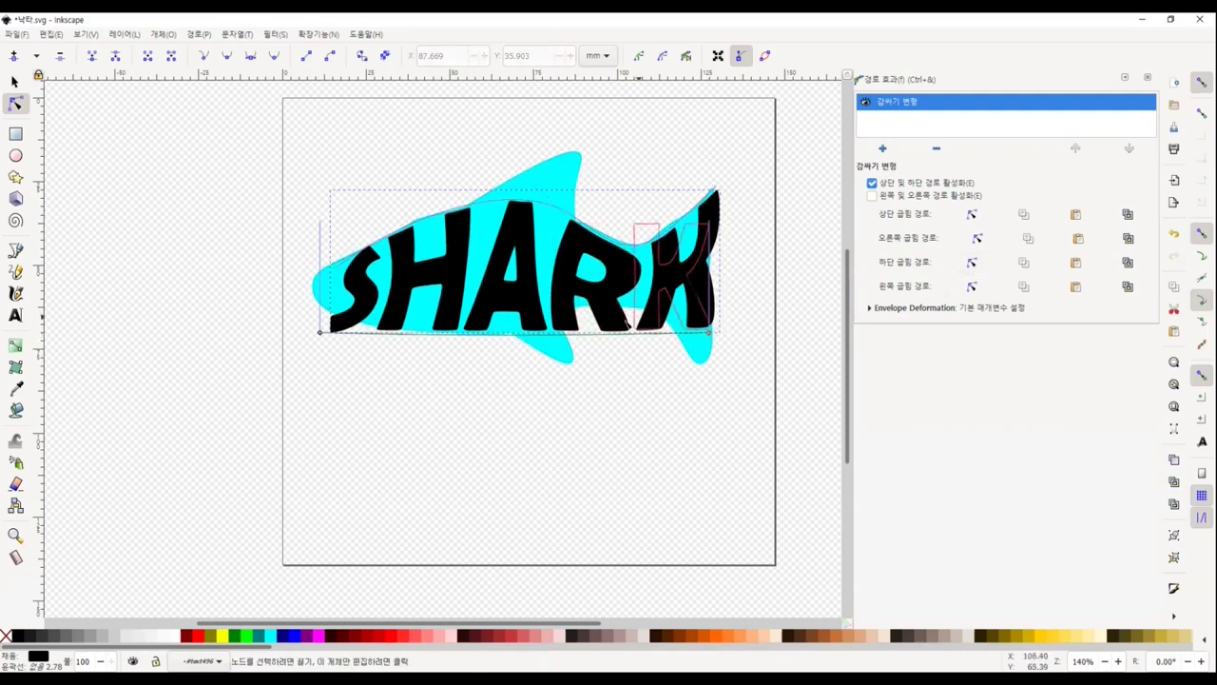
Pull the envelope's bottom curve down into the tail and along the shark's belly
drag(711, 335, 706, 368)
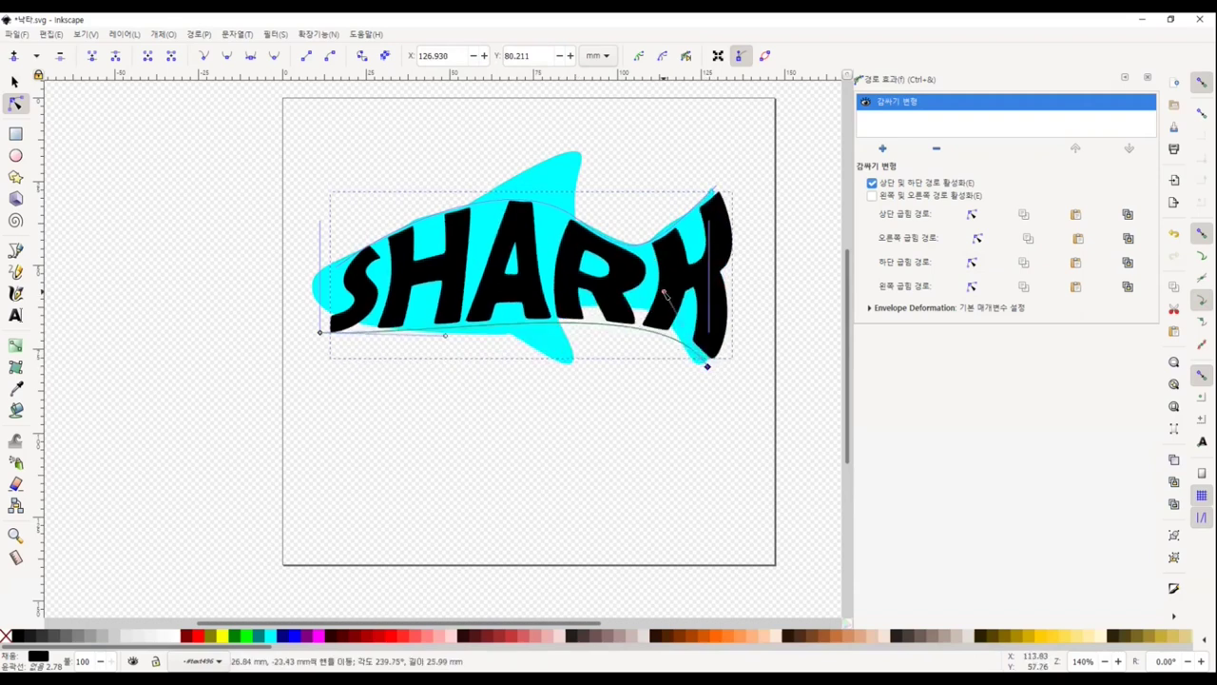
drag(707, 368, 636, 236)
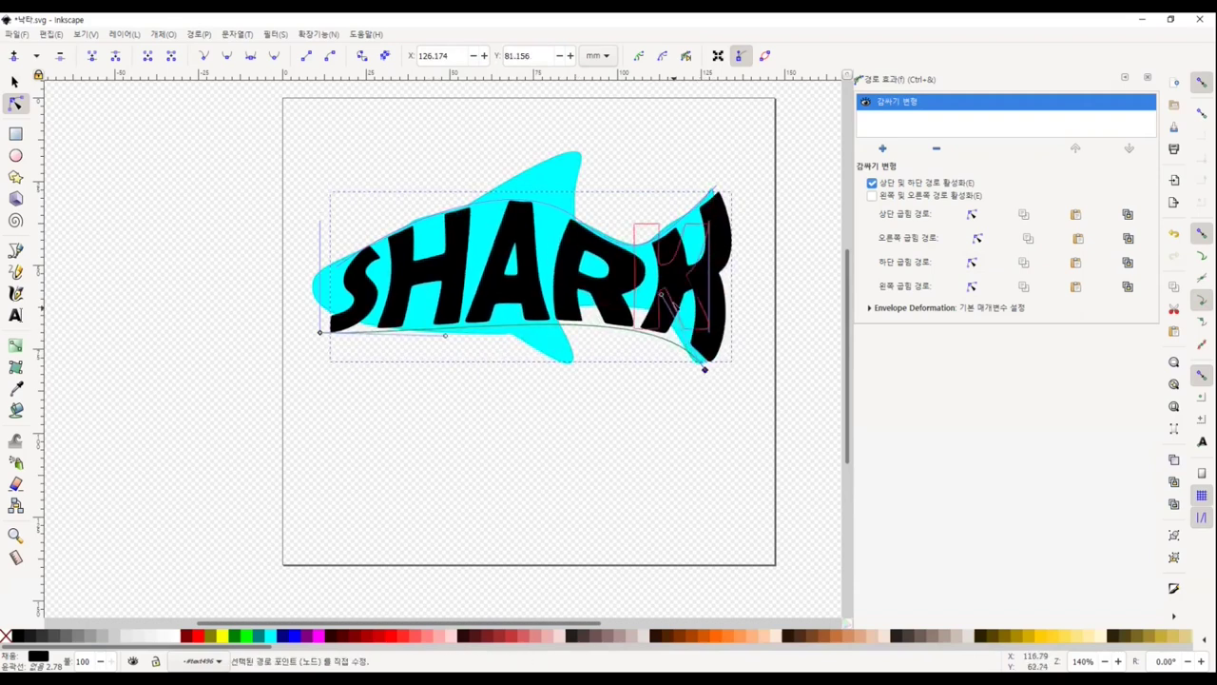
mouse_move(660, 280)
mouse_down()
mouse_move(577, 287)
mouse_move(549, 332)
mouse_move(489, 381)
mouse_up()
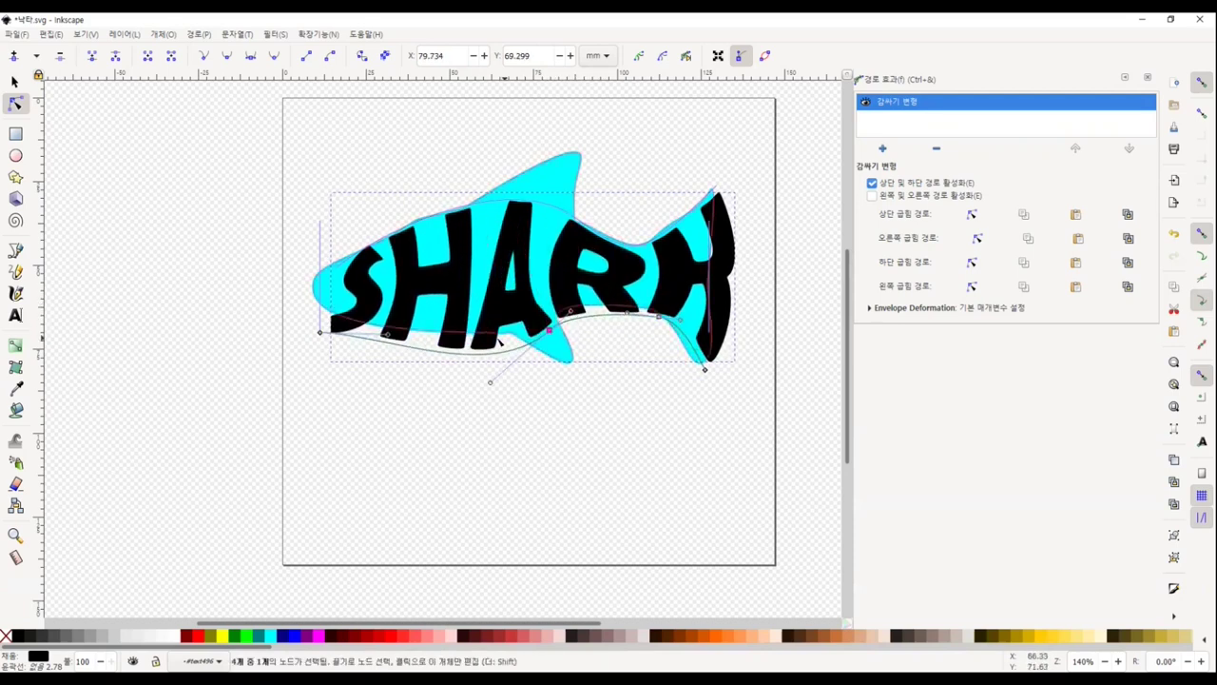
drag(322, 333, 333, 314)
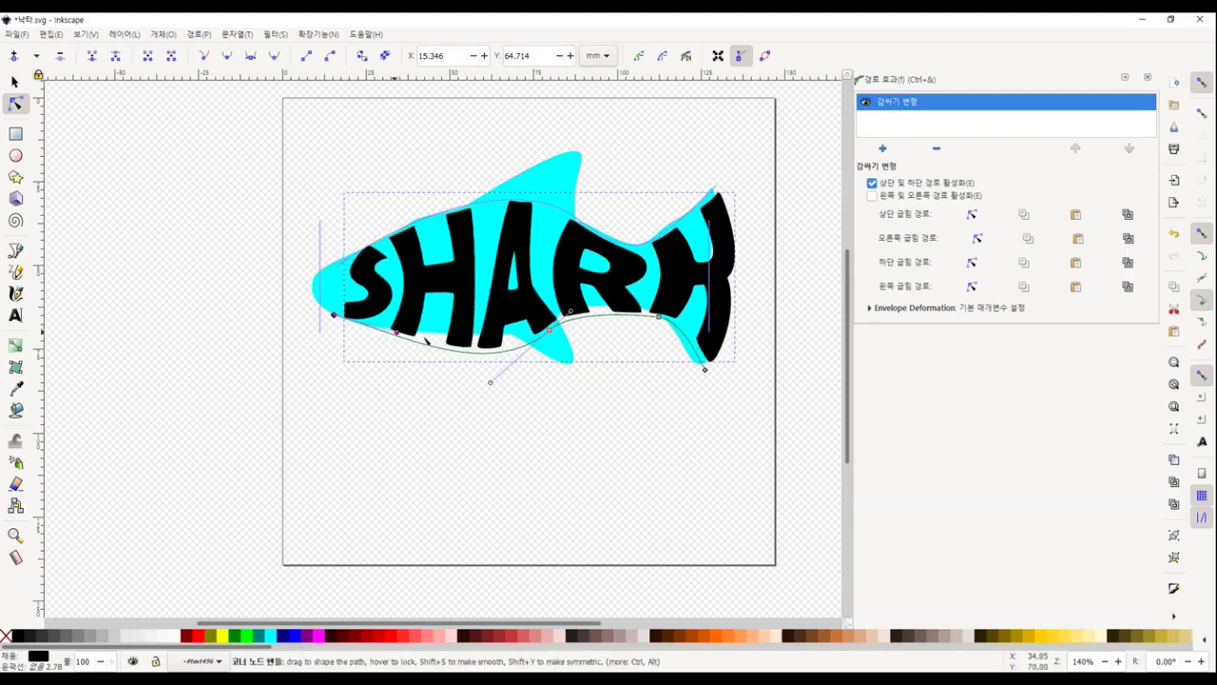
drag(472, 347, 497, 375)
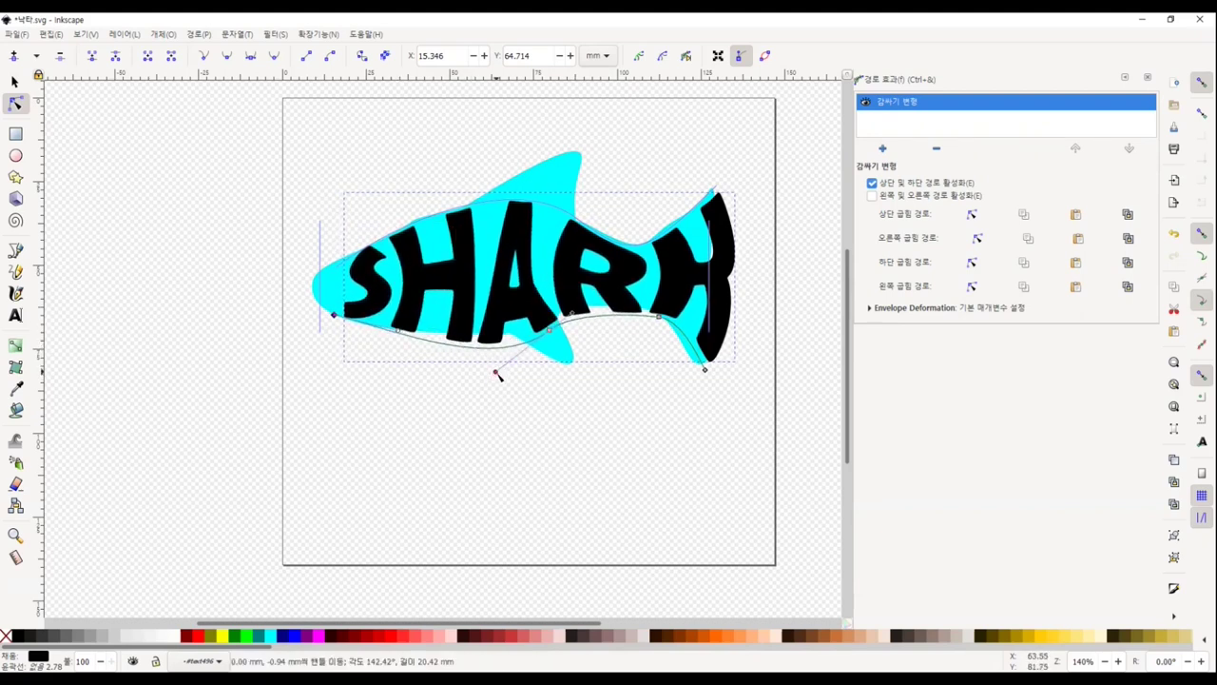
drag(548, 330, 545, 323)
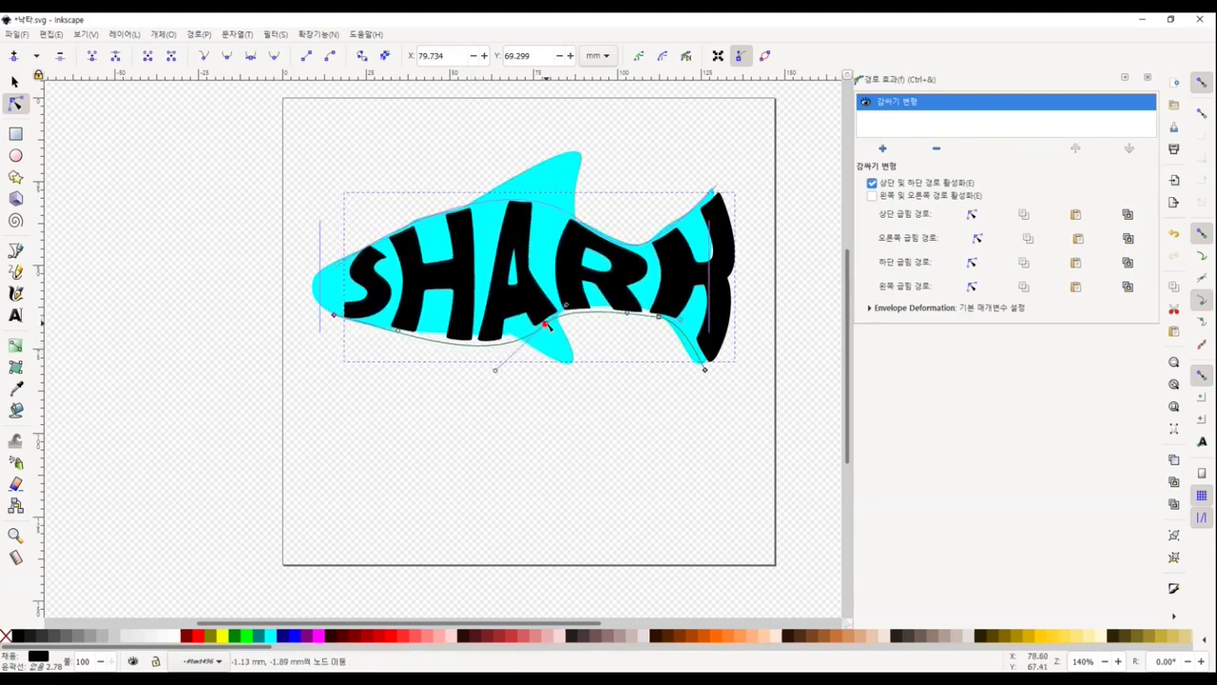
click(405, 427)
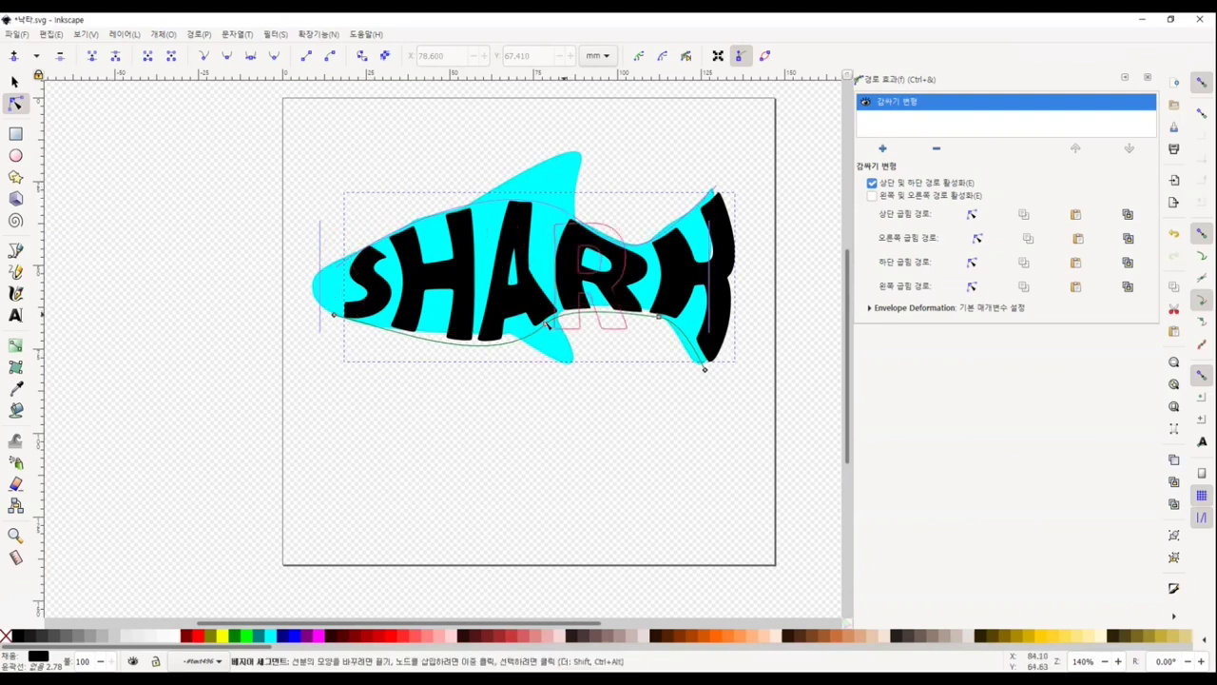
click(269, 323)
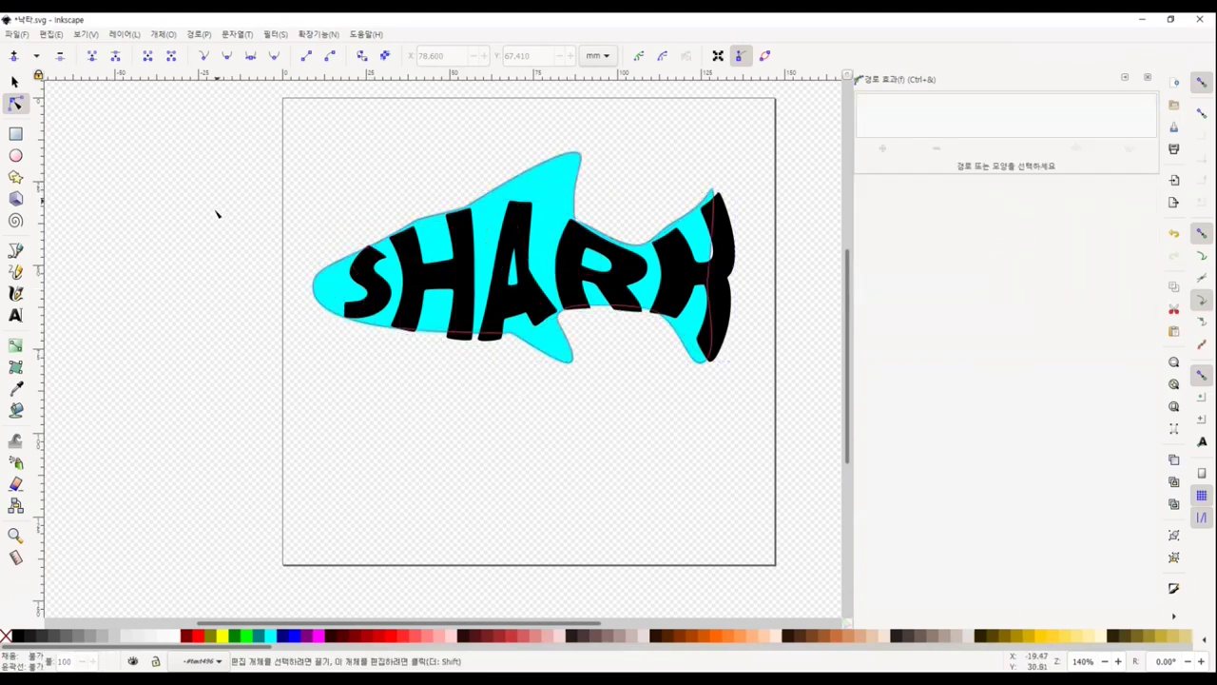
Draw a navy ellipse over the shark's nose and reshape its nodes into a pointed snout
click(15, 155)
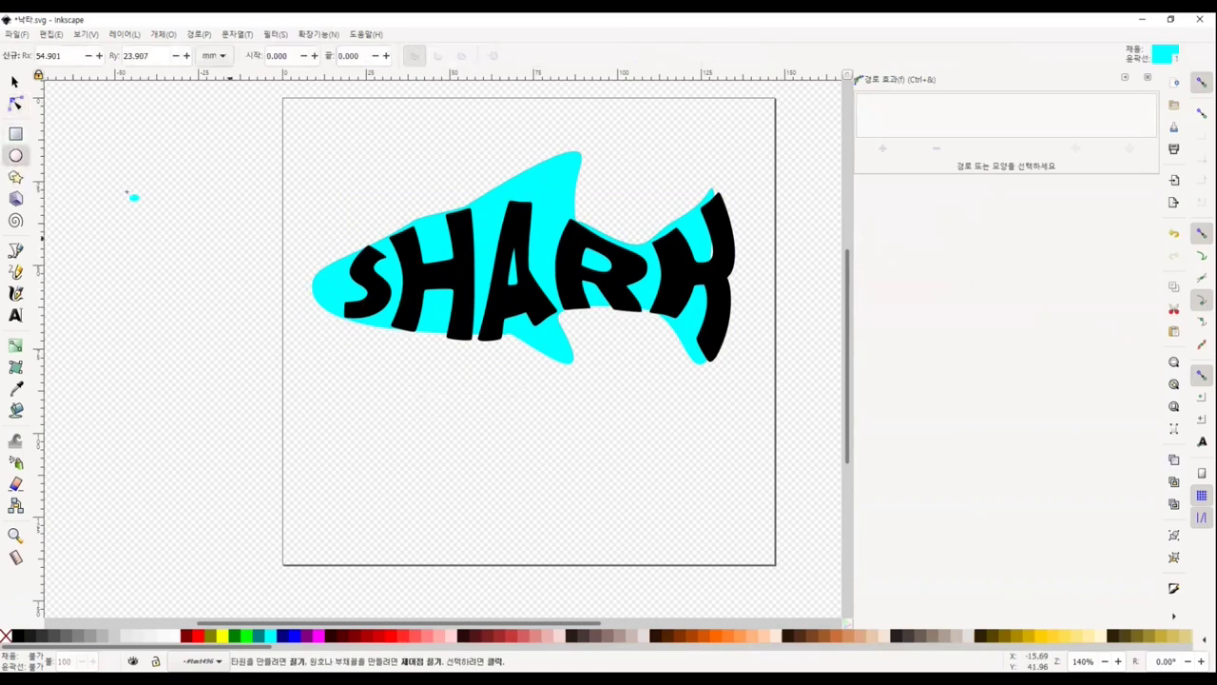
key(s)
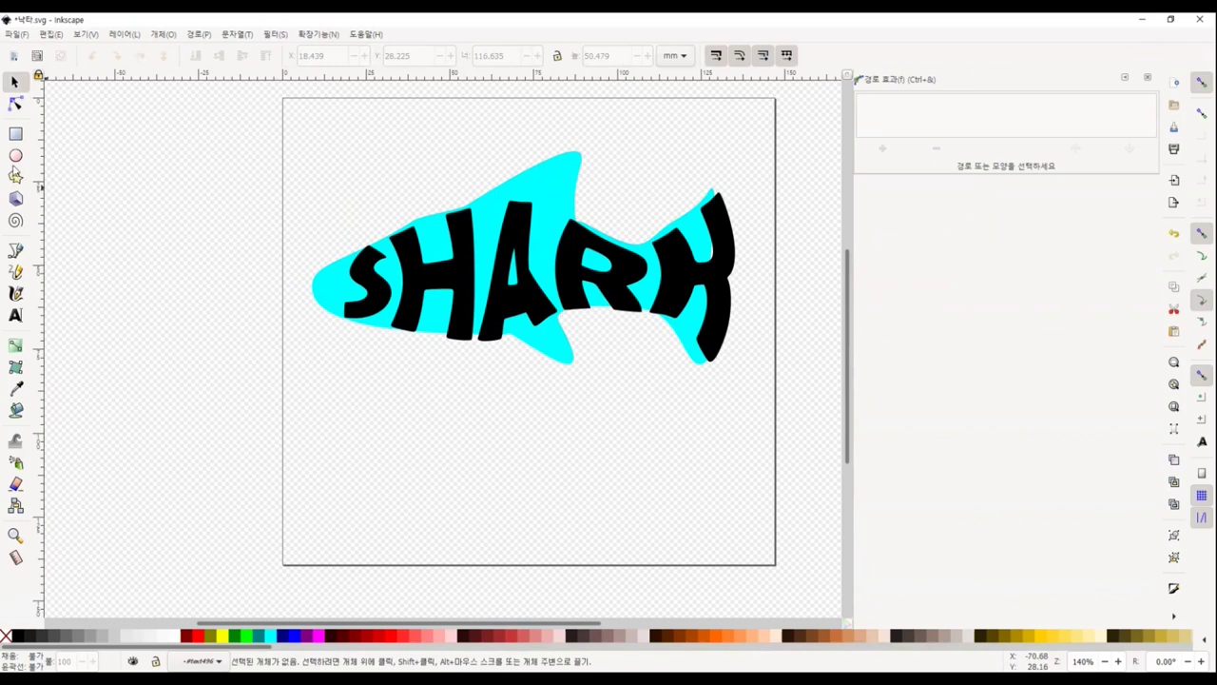
click(15, 155)
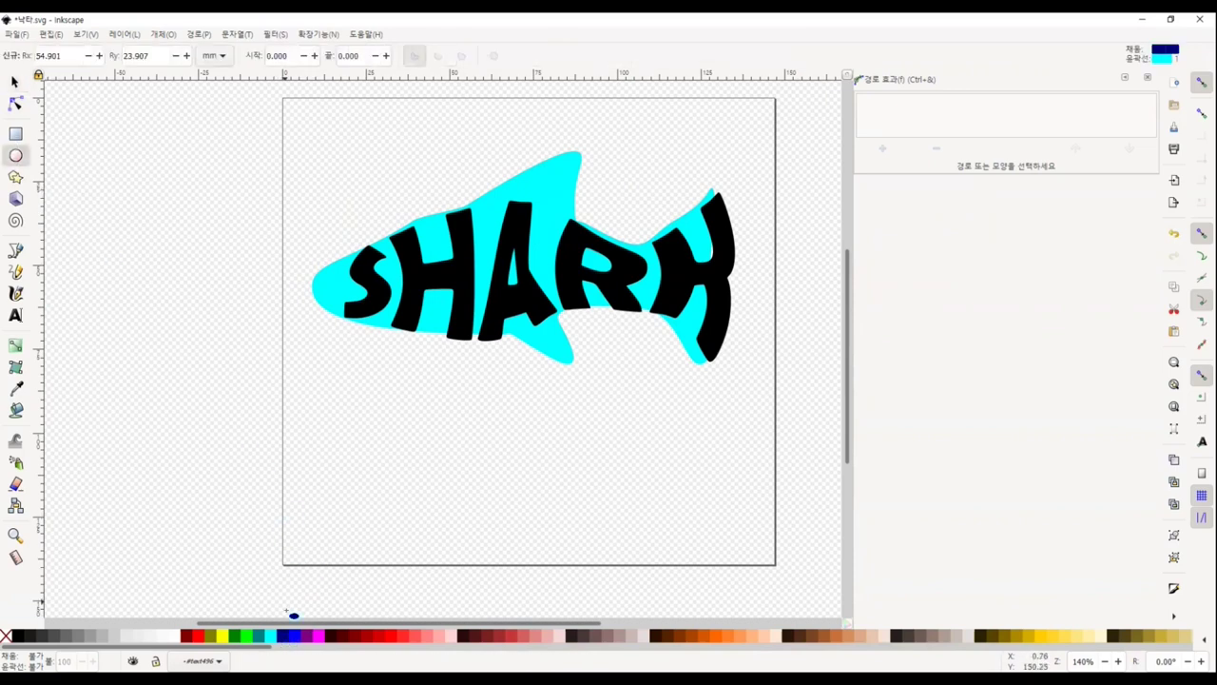
shift+click(280, 639)
drag(302, 260, 337, 313)
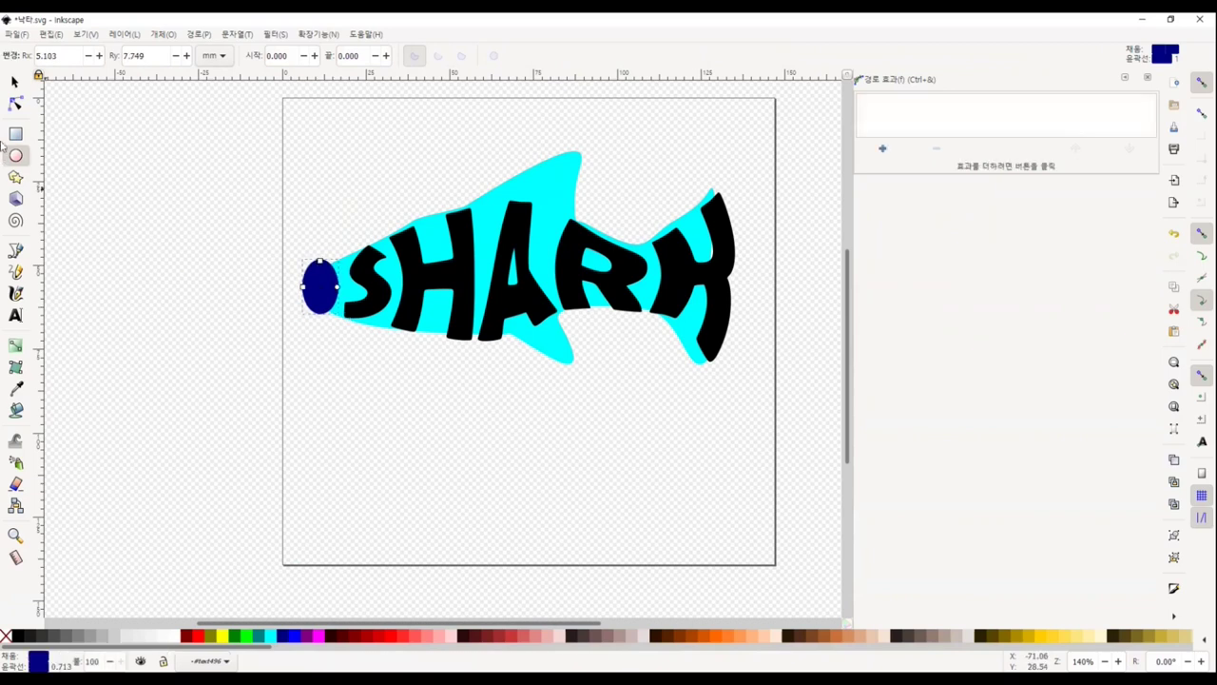
click(15, 104)
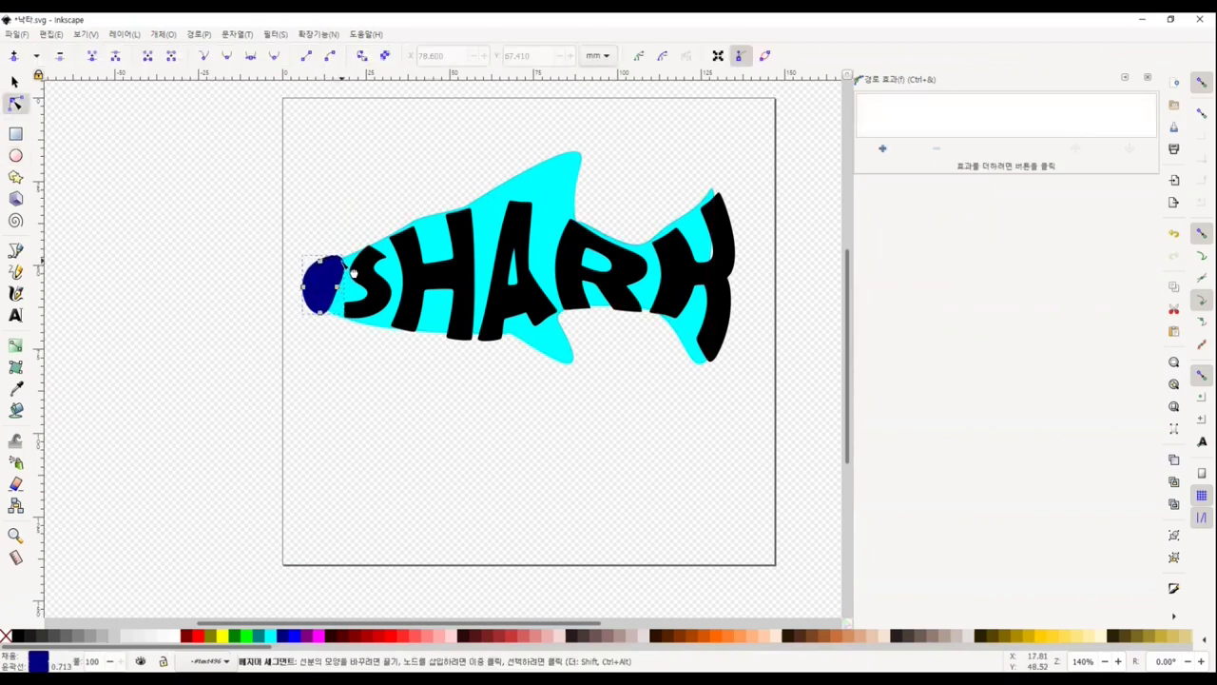
drag(350, 276, 345, 320)
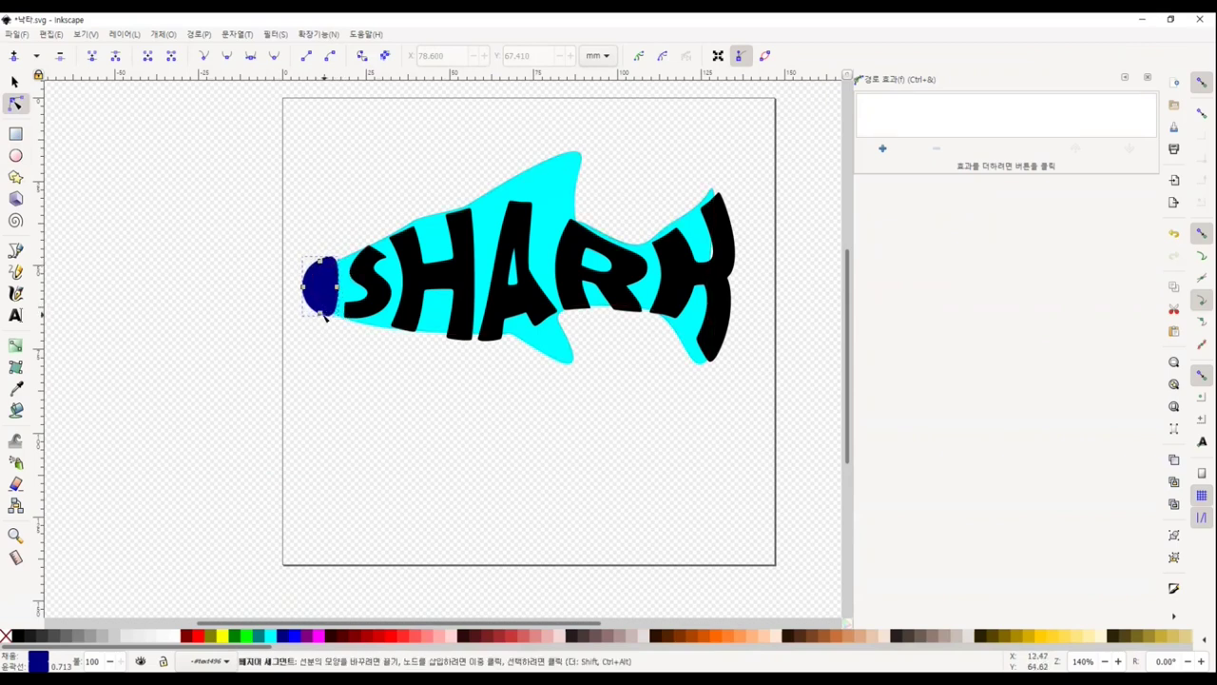
mouse_move(317, 262)
mouse_down()
mouse_move(335, 257)
mouse_move(296, 290)
mouse_move(339, 257)
mouse_up()
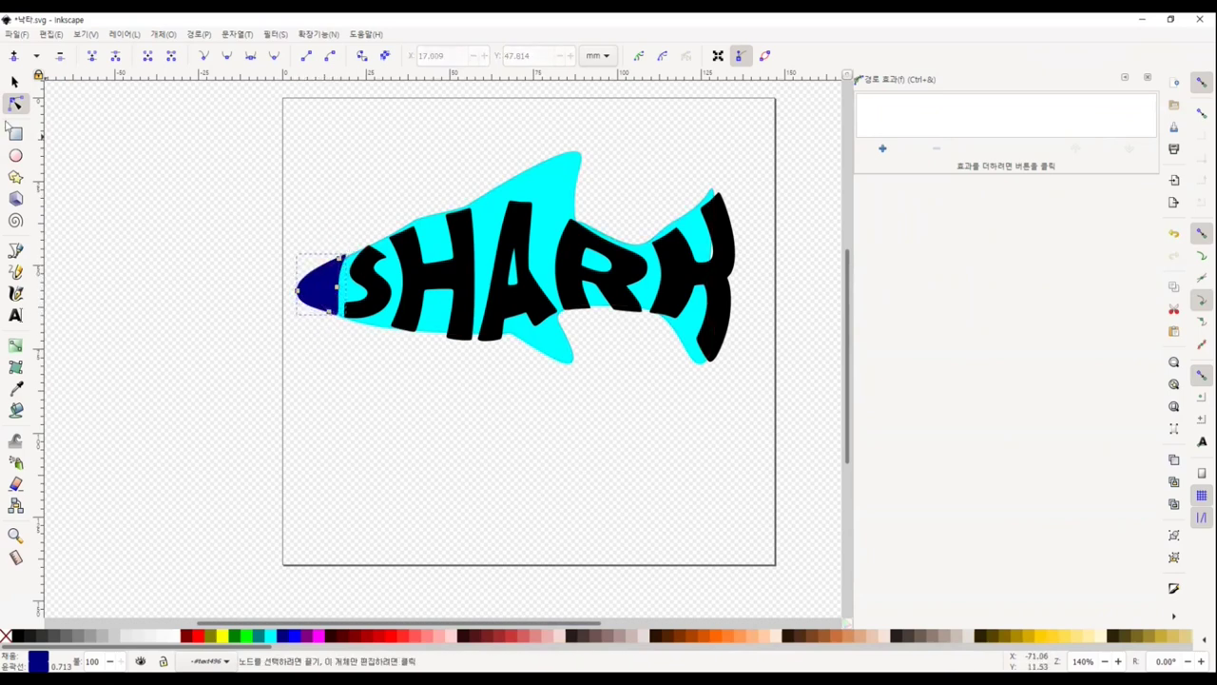
Draw a navy triangular dorsal fin on the shark's back and curve its upper edge
click(16, 250)
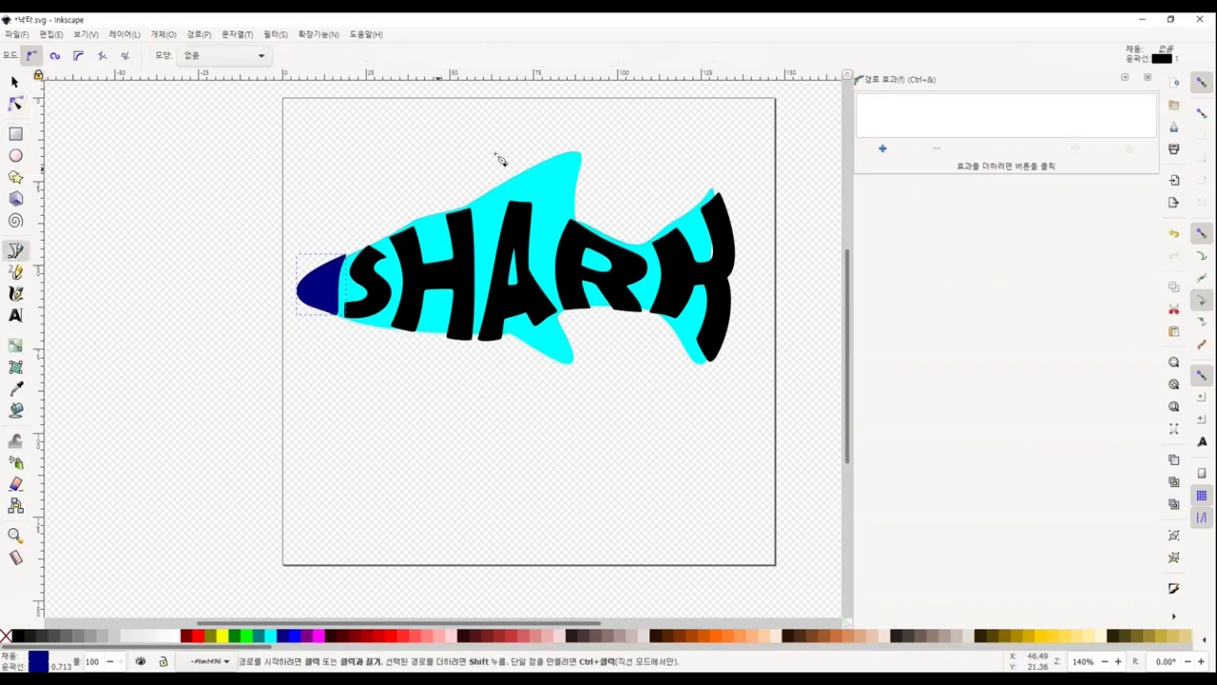
click(579, 151)
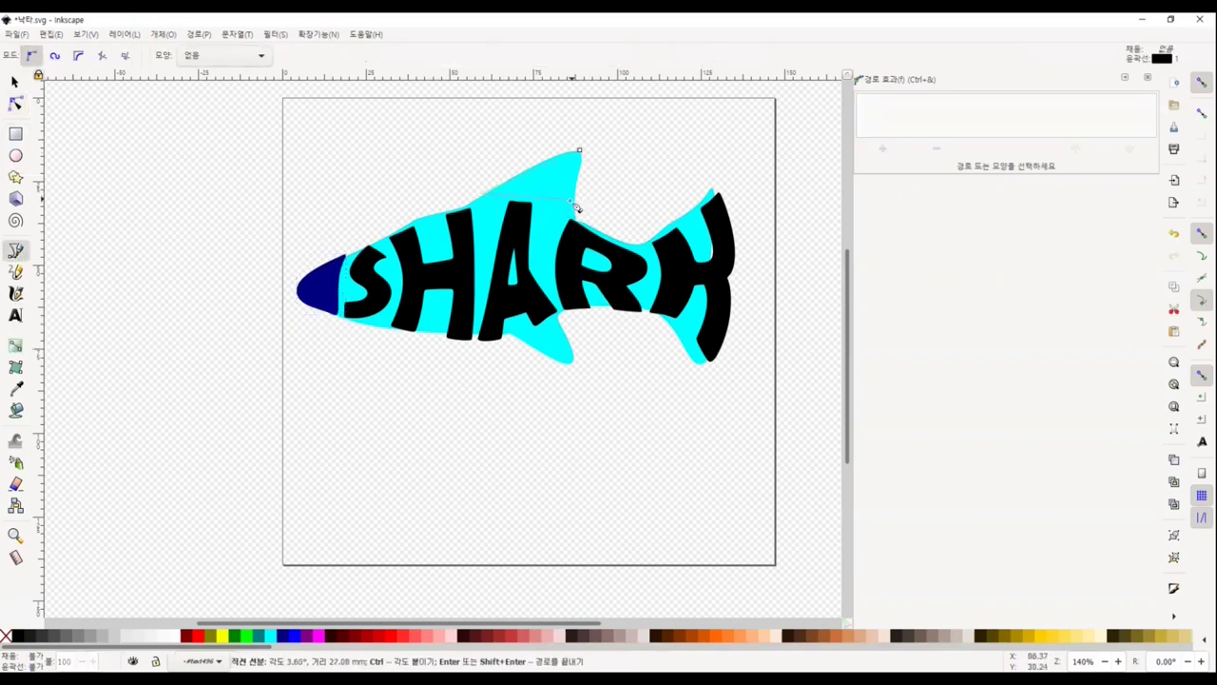
click(575, 206)
click(579, 150)
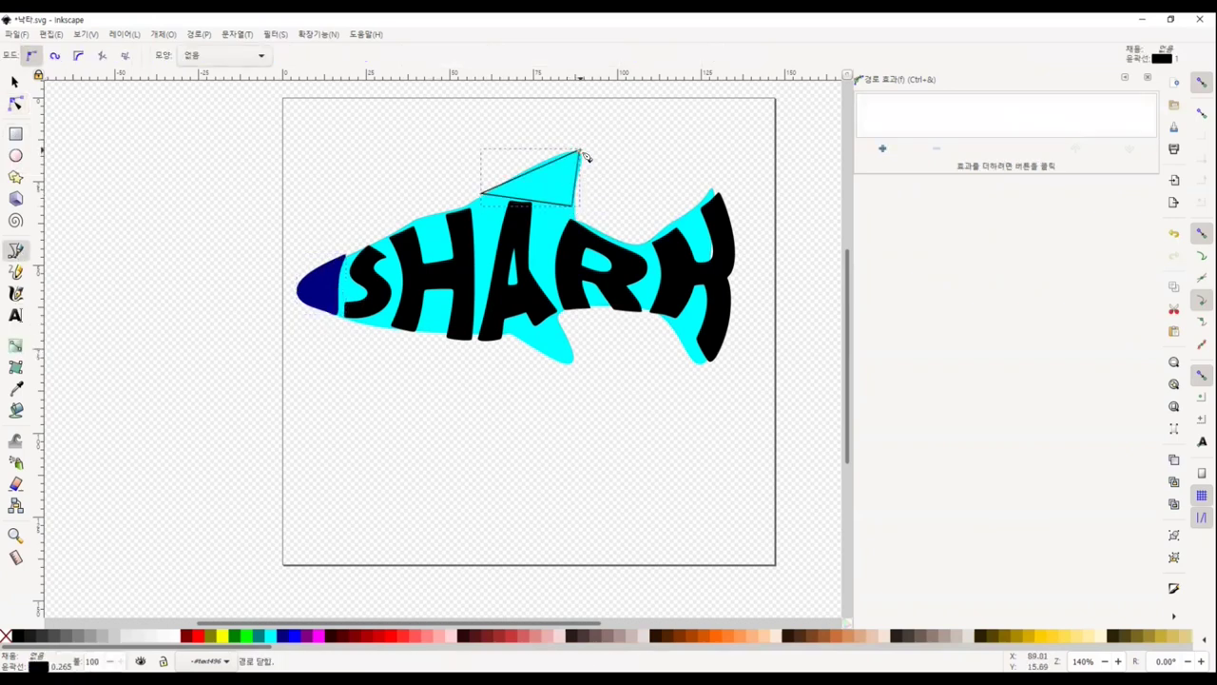
click(283, 635)
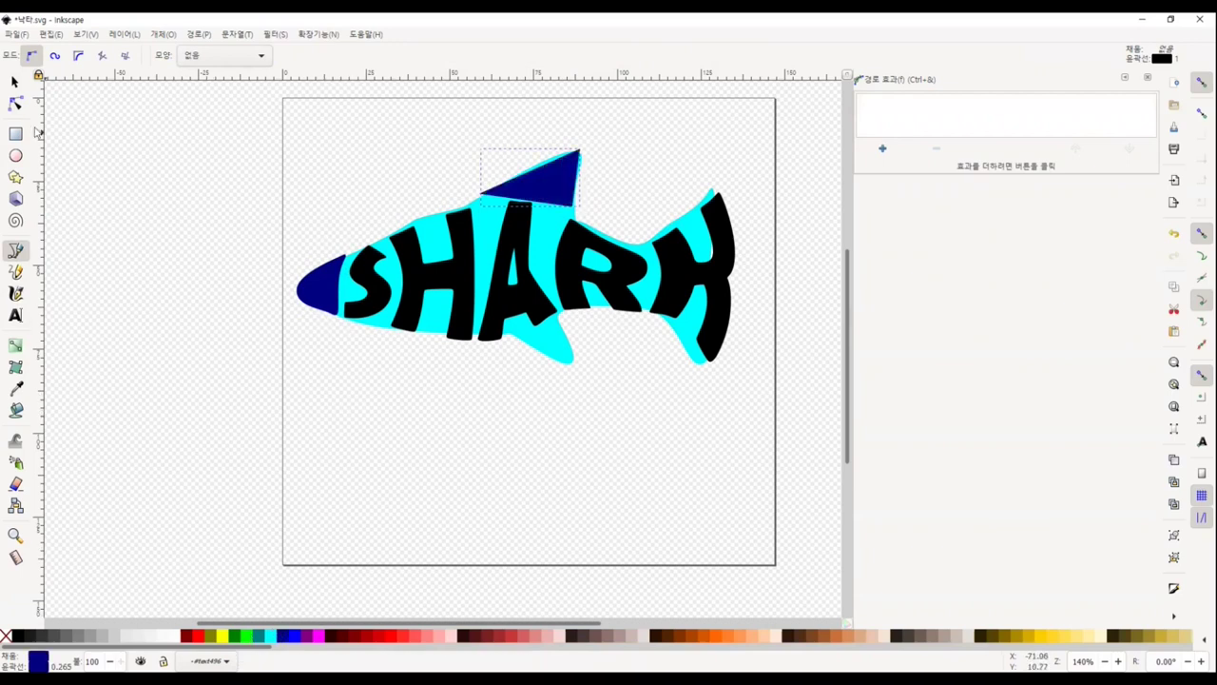
click(15, 103)
click(476, 197)
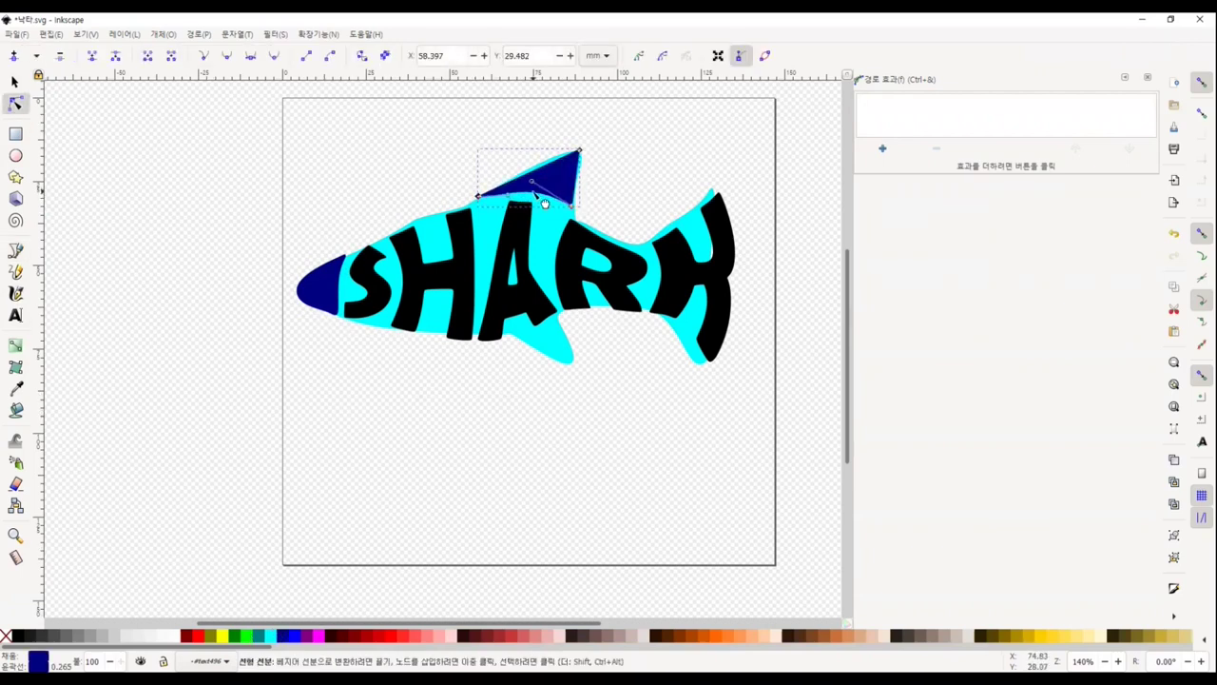
click(573, 205)
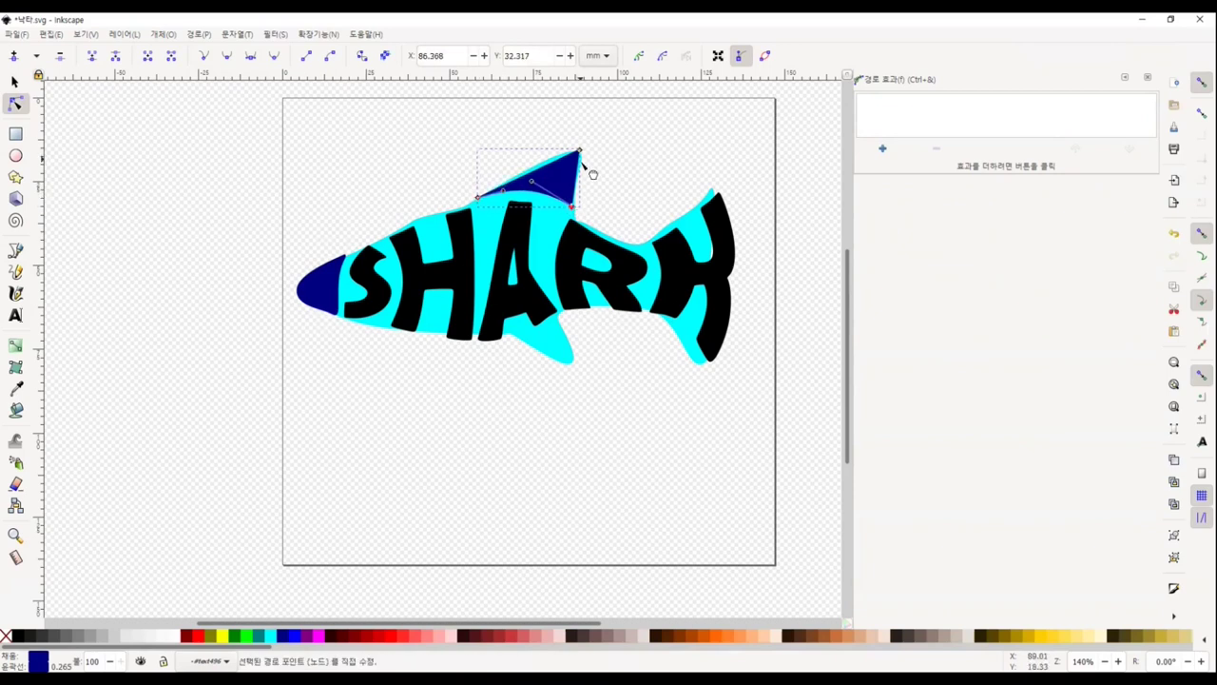
mouse_move(583, 168)
mouse_down()
mouse_move(561, 168)
mouse_move(588, 157)
mouse_up()
drag(572, 205, 574, 201)
scroll(556, 238, up, 2)
drag(599, 159, 592, 179)
click(403, 505)
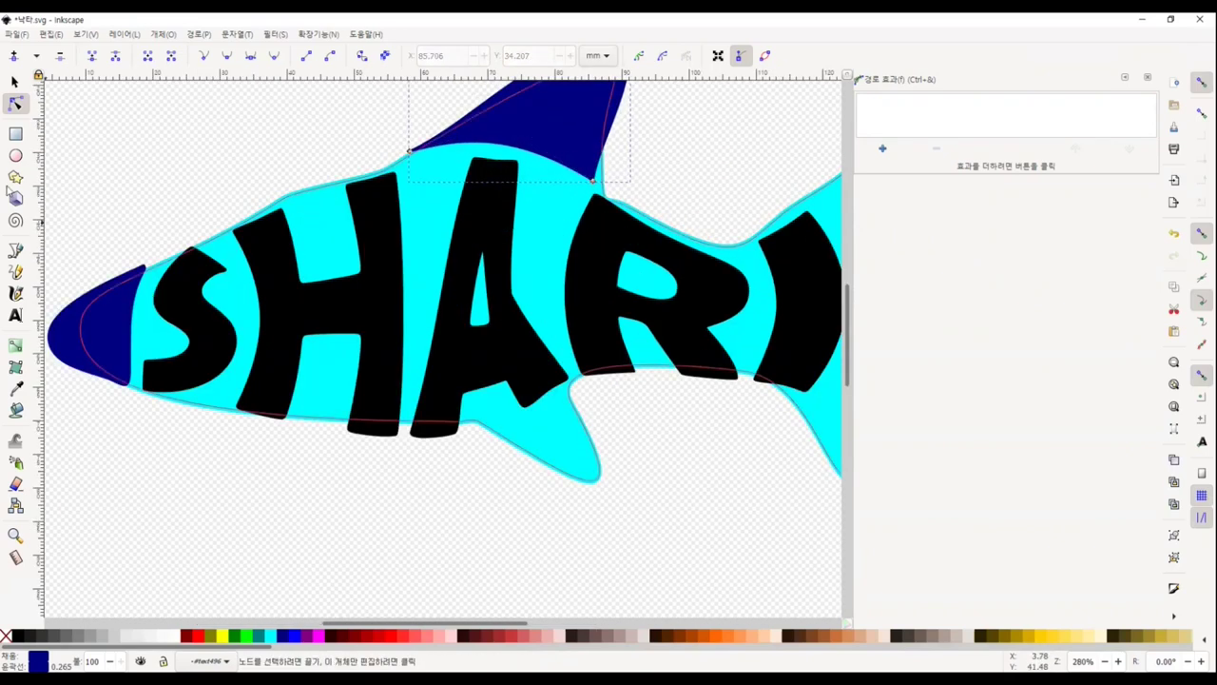
Draw a navy triangular fin under the belly and curve its edges
click(15, 249)
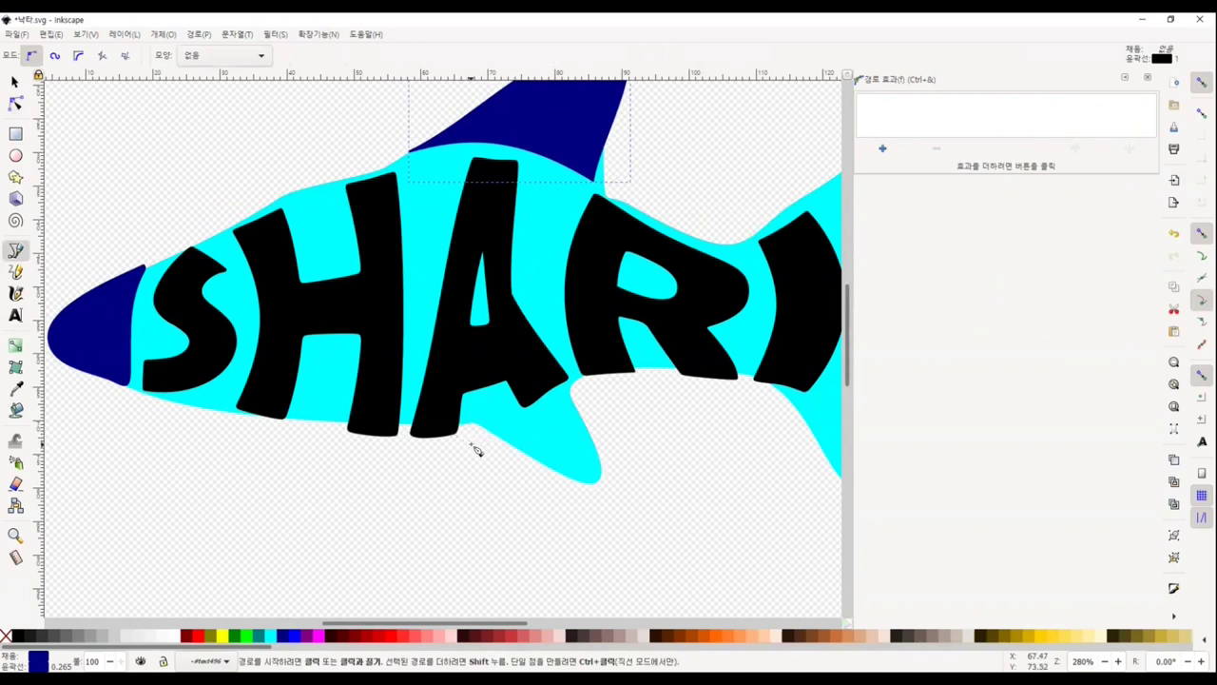
click(471, 444)
click(573, 396)
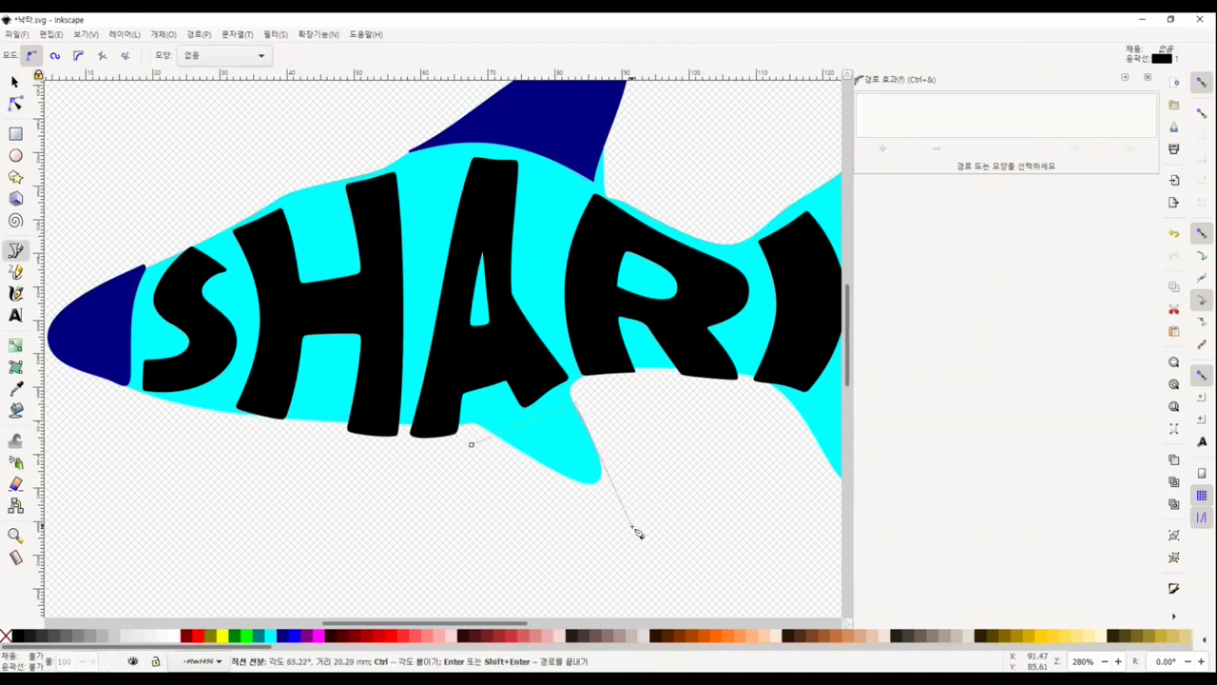
click(625, 512)
click(470, 444)
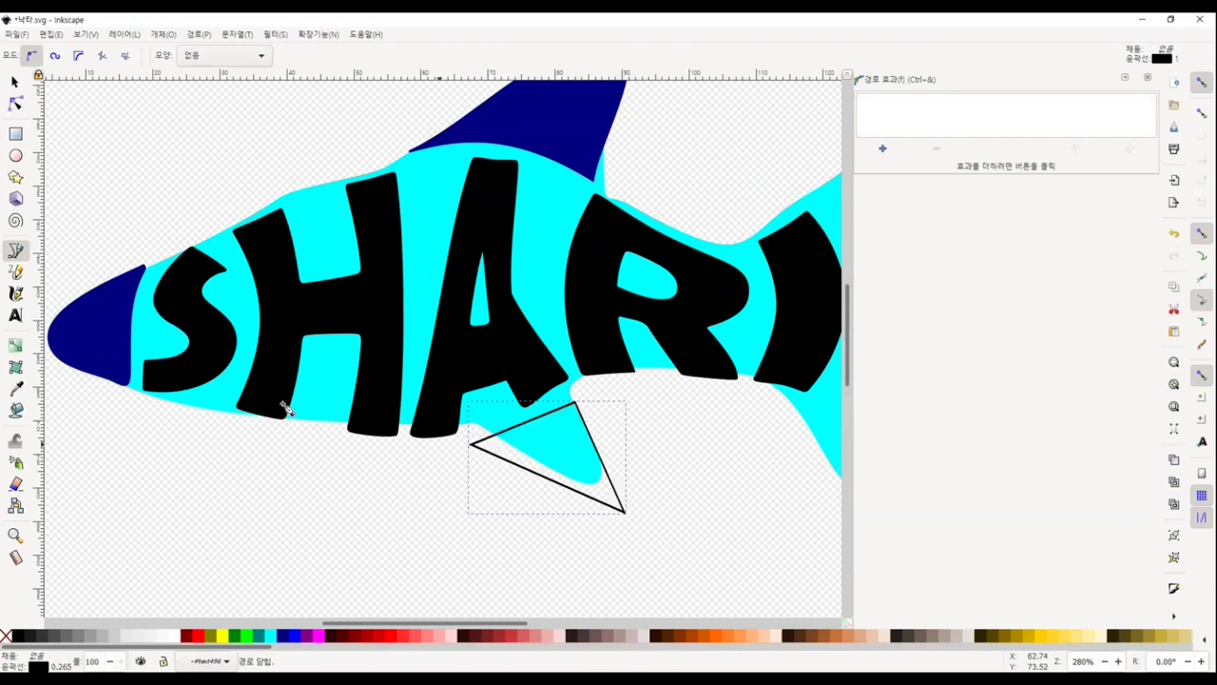
click(310, 635)
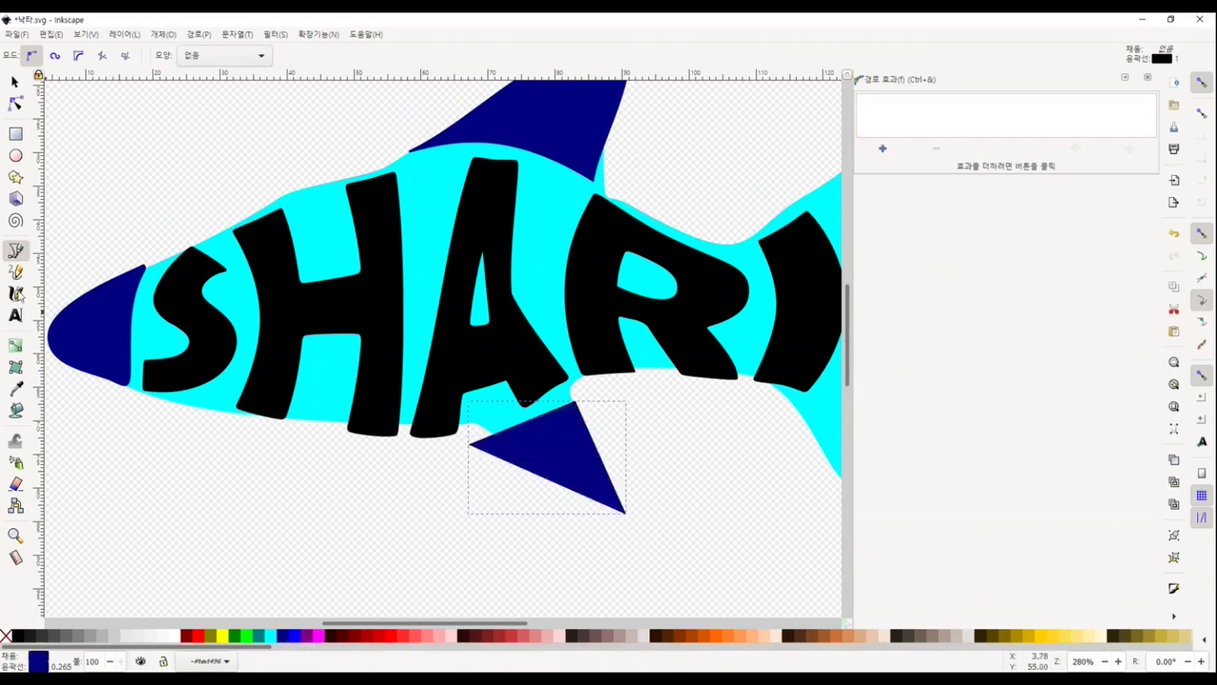
click(15, 103)
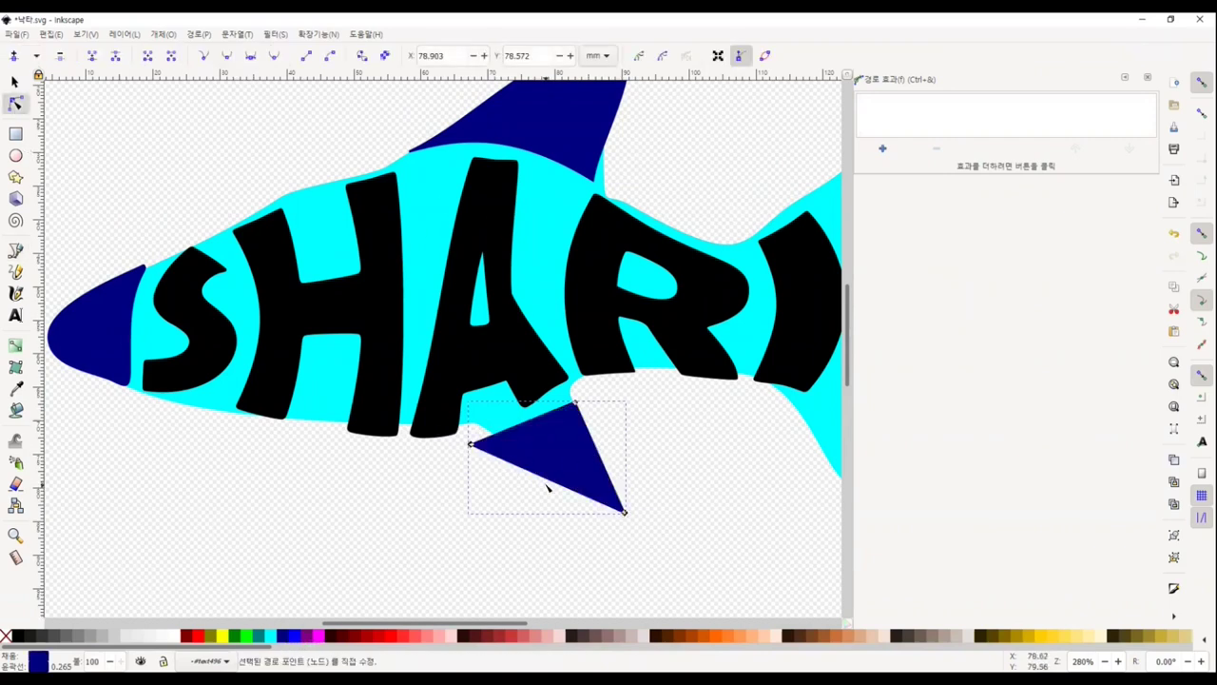
drag(547, 487, 547, 492)
drag(530, 420, 521, 433)
key(Escape)
scroll(377, 517, up, 1)
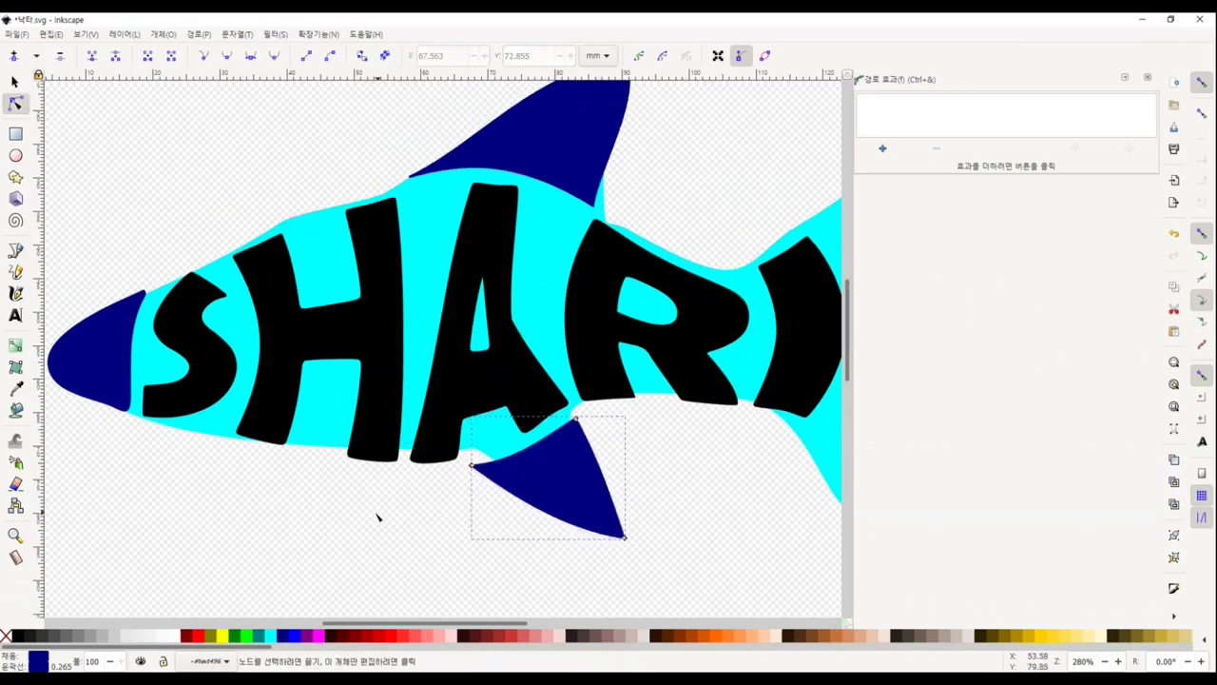
ctrl+scroll(354, 489, down, 2)
scroll(292, 536, down, 2)
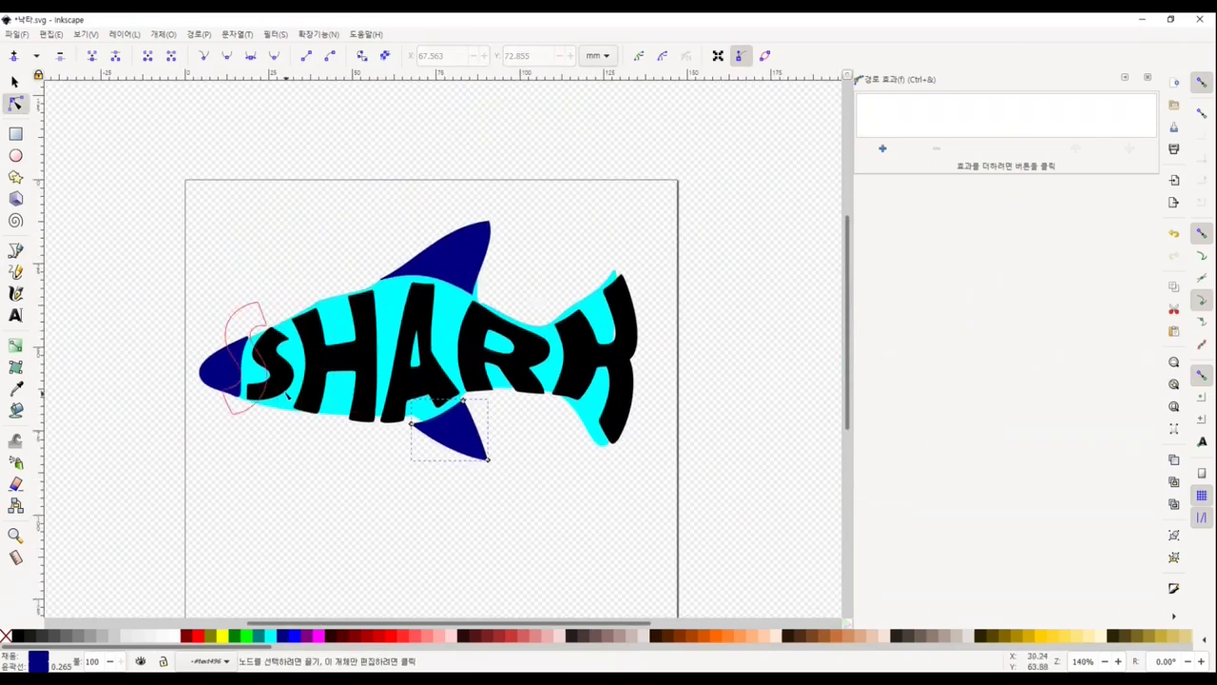
Make the SHARK letters navy and delete the cyan shark-body shape
click(12, 82)
click(356, 353)
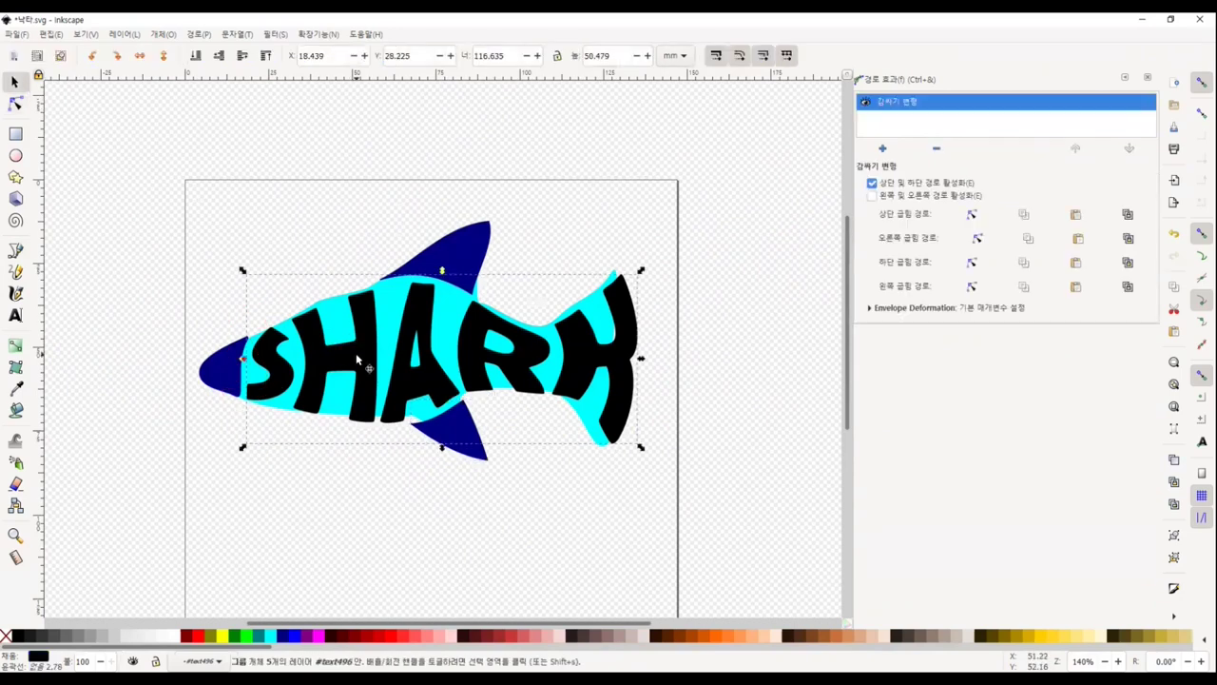
click(282, 635)
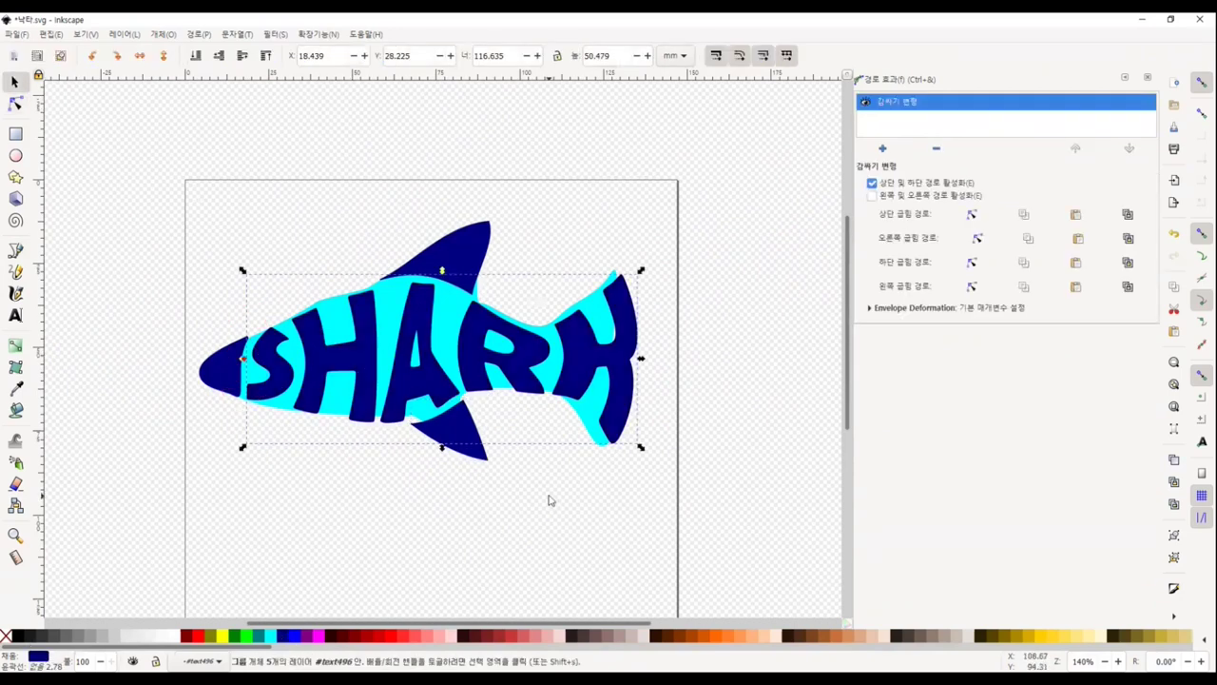
click(597, 305)
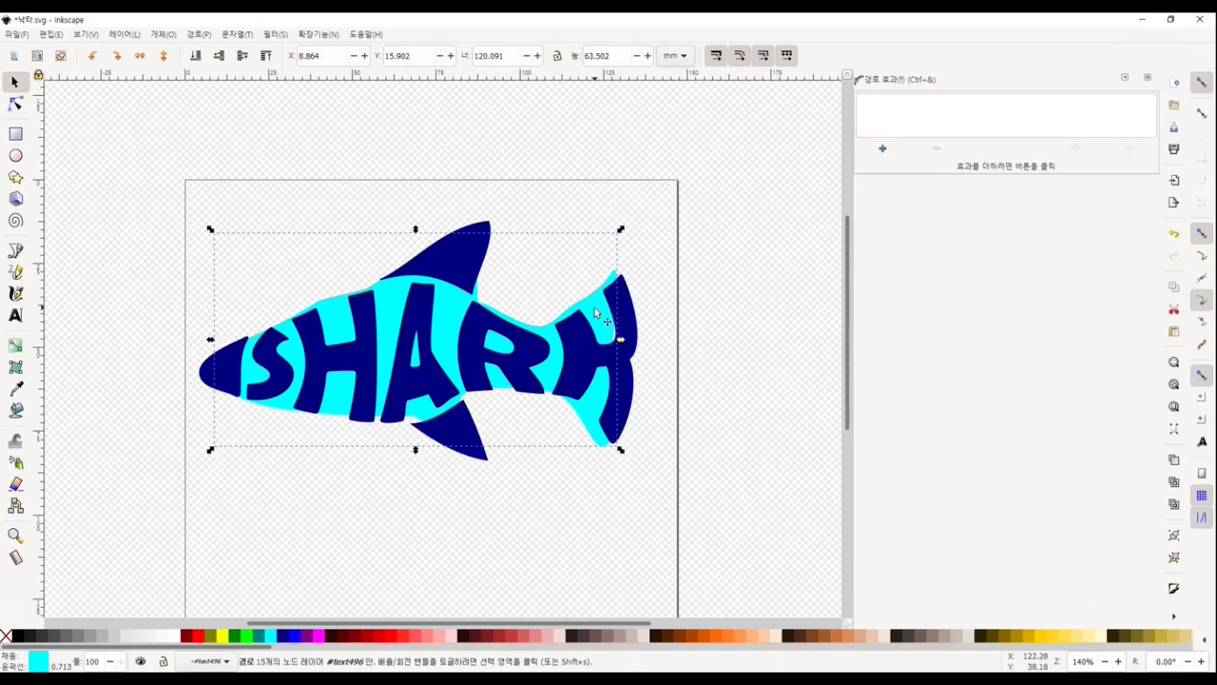
key(Delete)
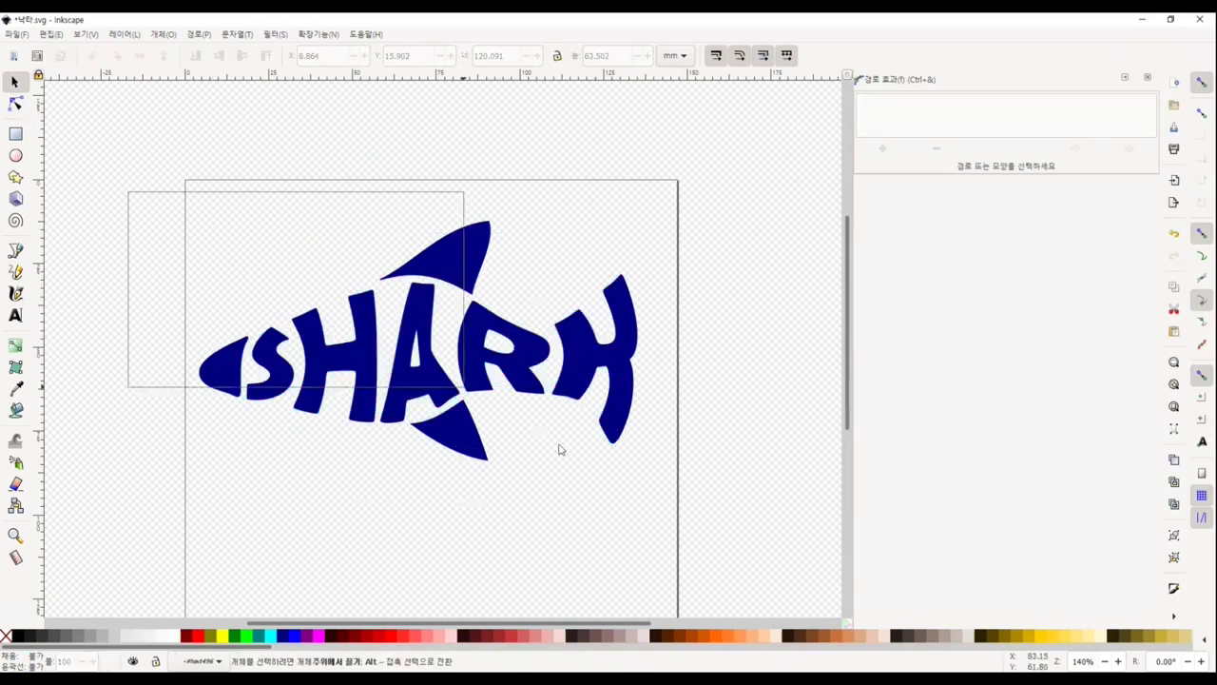
Select the lower fin triangle of the navy shark artwork
drag(128, 196, 747, 561)
click(216, 506)
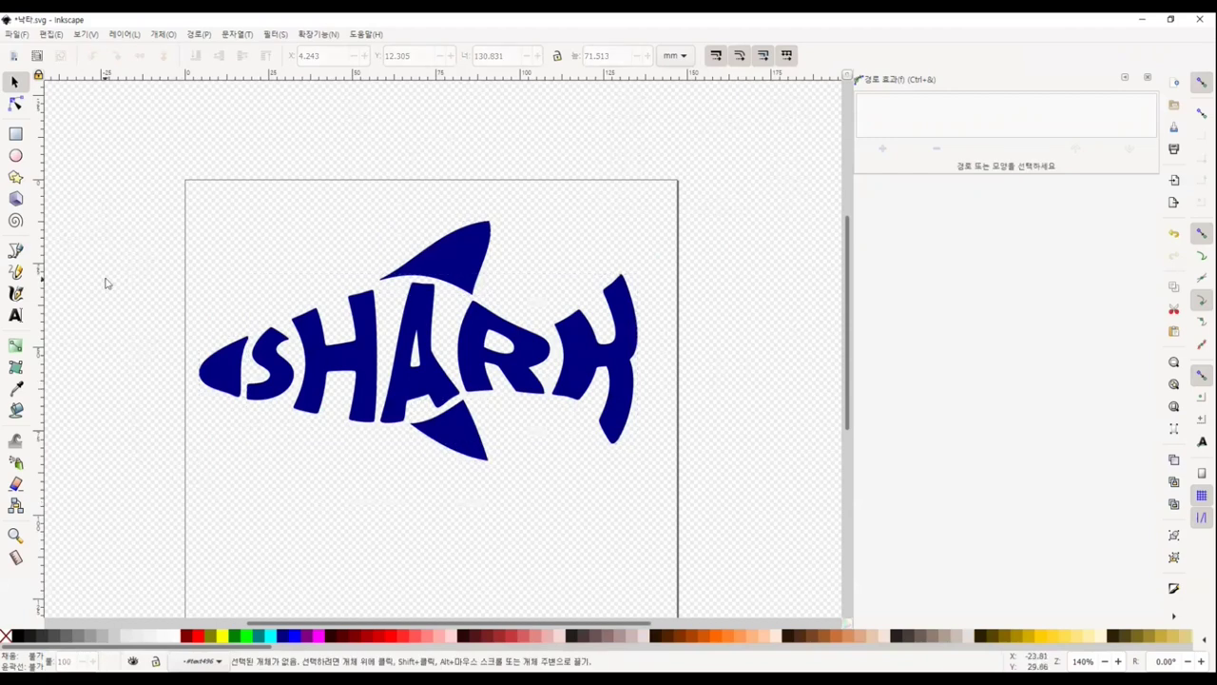
drag(134, 184, 740, 523)
click(428, 523)
click(453, 440)
scroll(360, 453, down, 1)
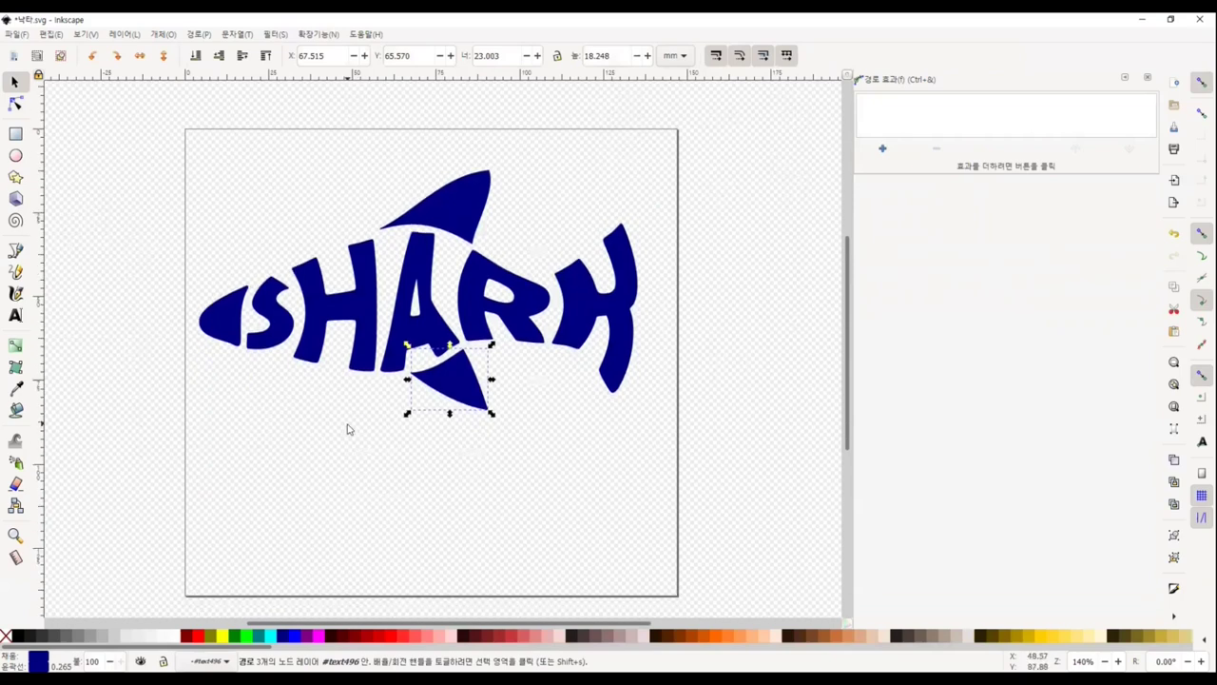
Move the lower fin left and reshape its tips and edges with the Node tool
mouse_move(451, 382)
mouse_down()
mouse_move(427, 394)
mouse_move(357, 387)
mouse_up()
key(n)
scroll(274, 446, up, 1)
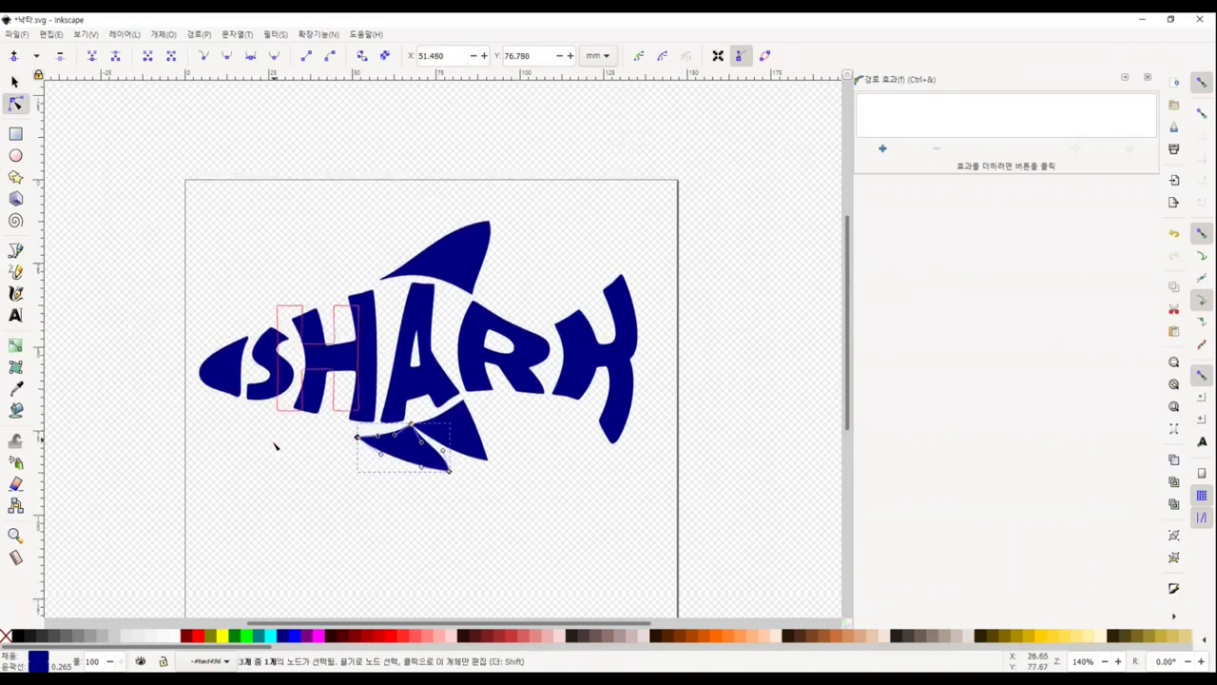
scroll(275, 446, up, 3)
drag(499, 305, 474, 281)
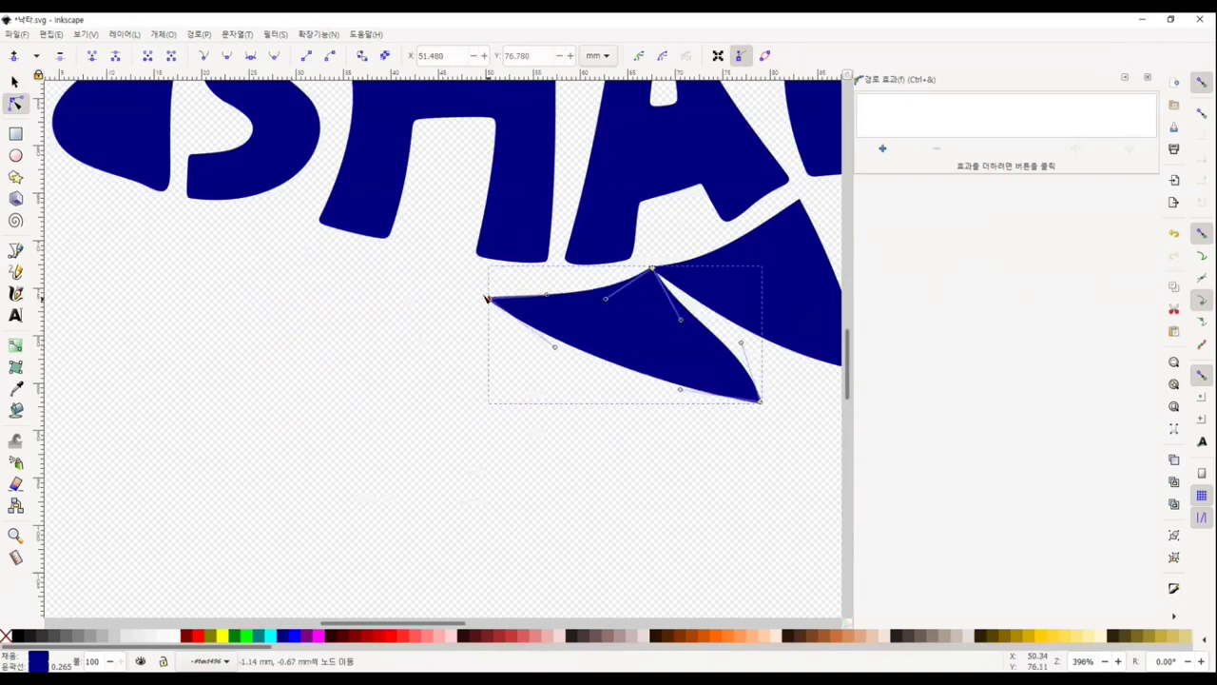
drag(653, 269, 564, 287)
drag(741, 342, 719, 352)
drag(761, 401, 712, 345)
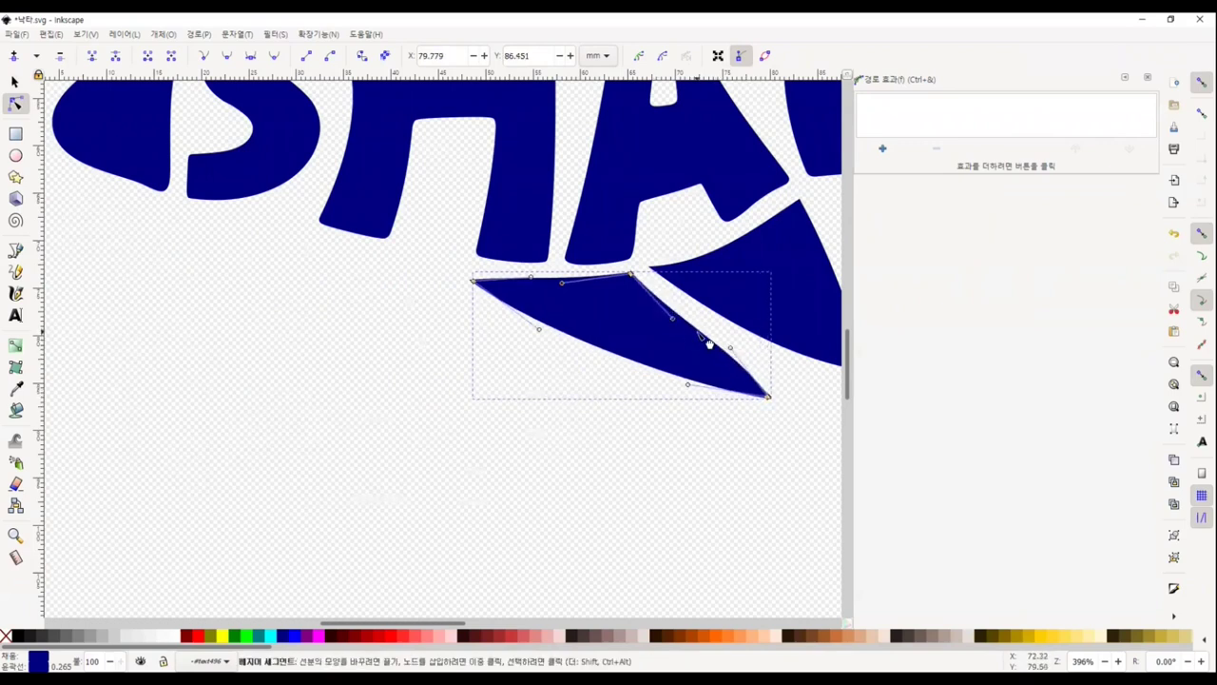
click(571, 418)
scroll(345, 338, down, 2)
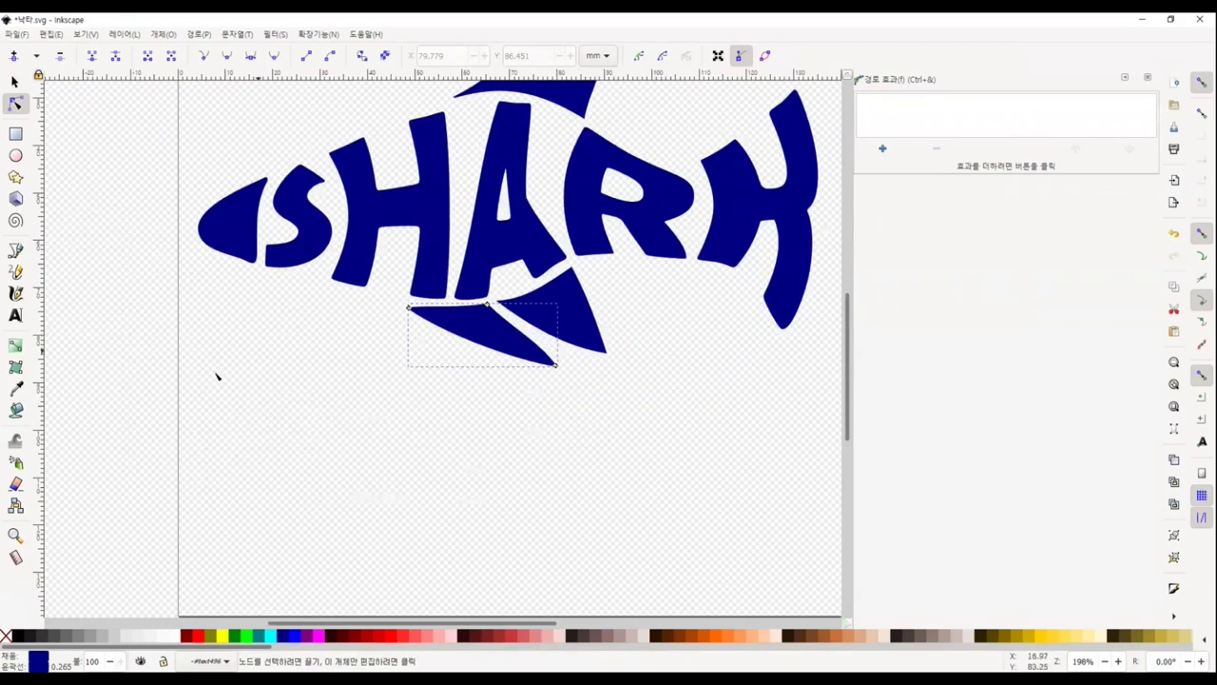
click(155, 374)
scroll(153, 370, up, 1)
scroll(146, 361, down, 1)
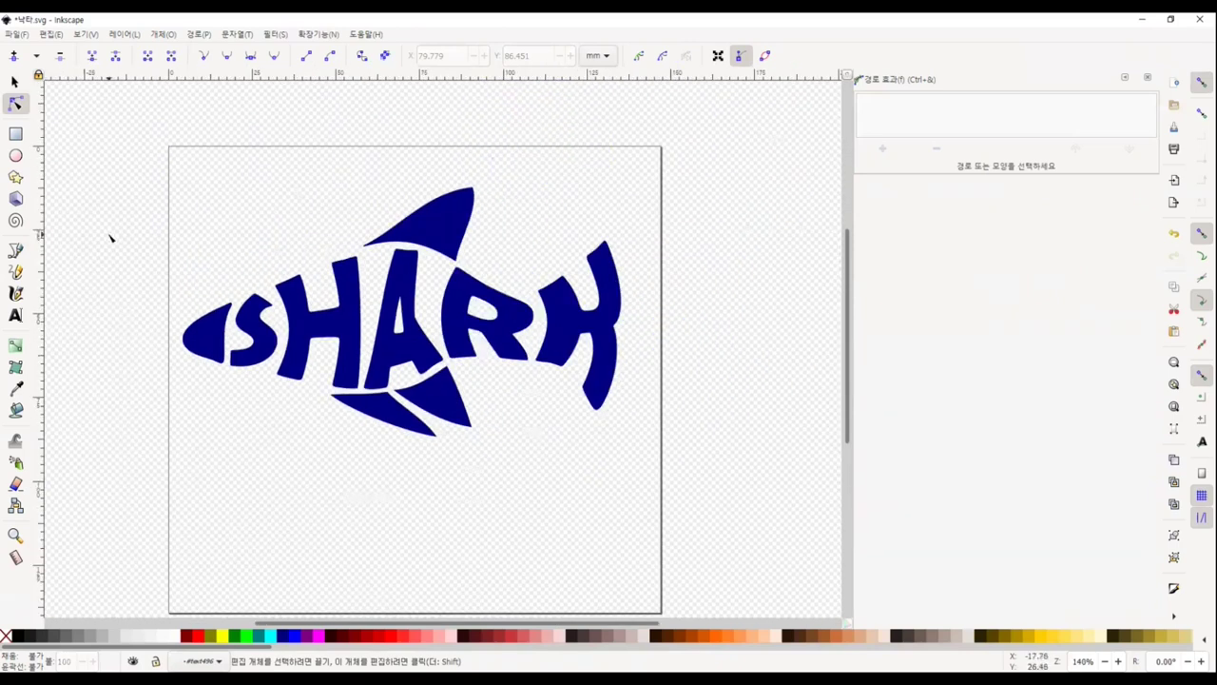
Reshape the lower-left fin piece and turn the leftmost piece into a sharp pointed snout
click(437, 430)
drag(437, 435, 415, 431)
click(150, 218)
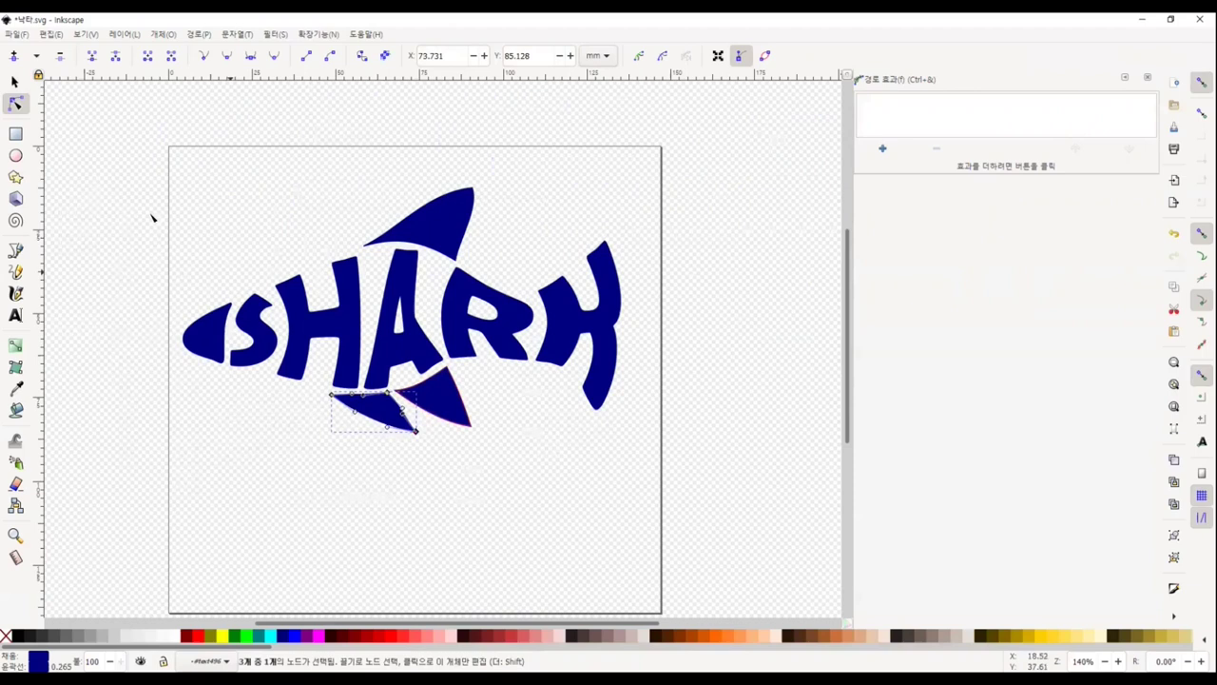
drag(185, 340, 184, 339)
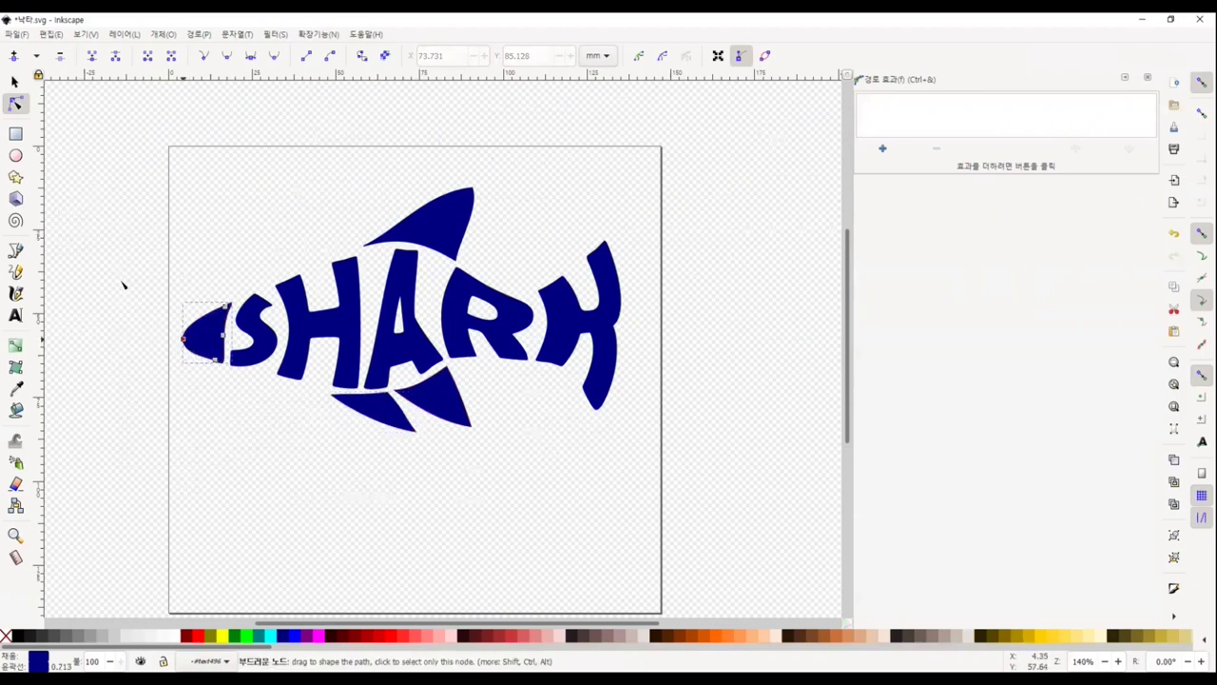
scroll(136, 334, up, 2)
scroll(233, 355, up, 1)
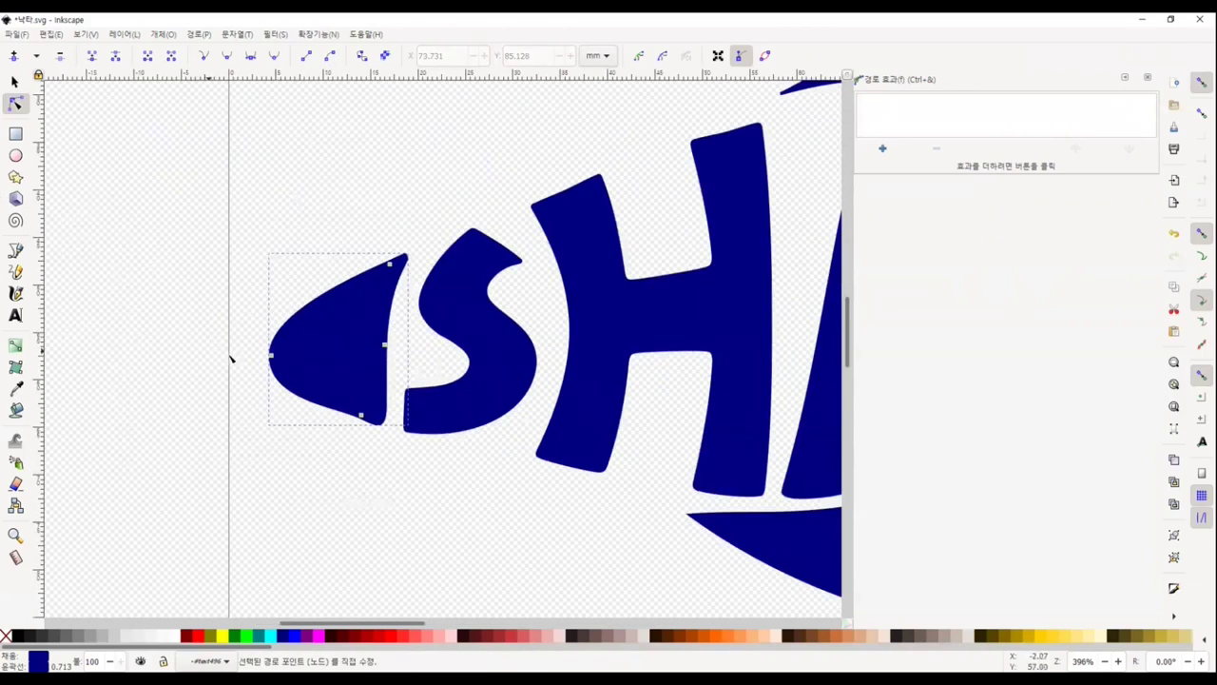
scroll(234, 356, up, 1)
drag(297, 357, 273, 358)
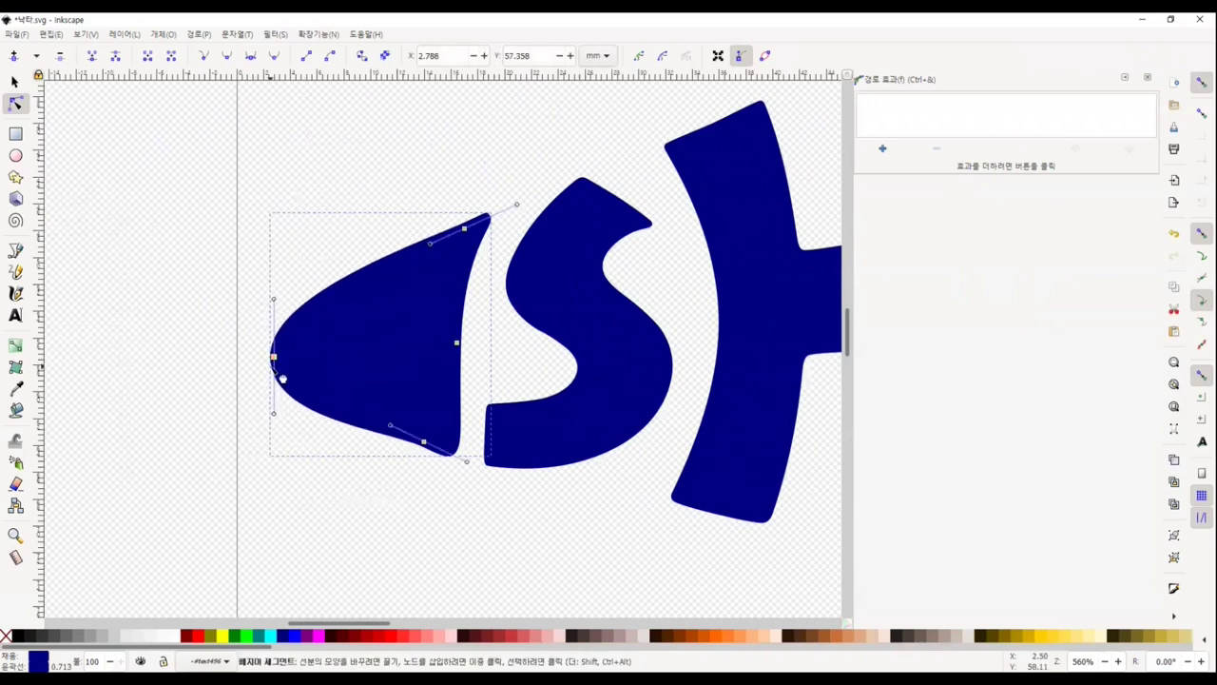
mouse_move(274, 299)
mouse_down()
mouse_move(340, 311)
mouse_move(348, 282)
mouse_up()
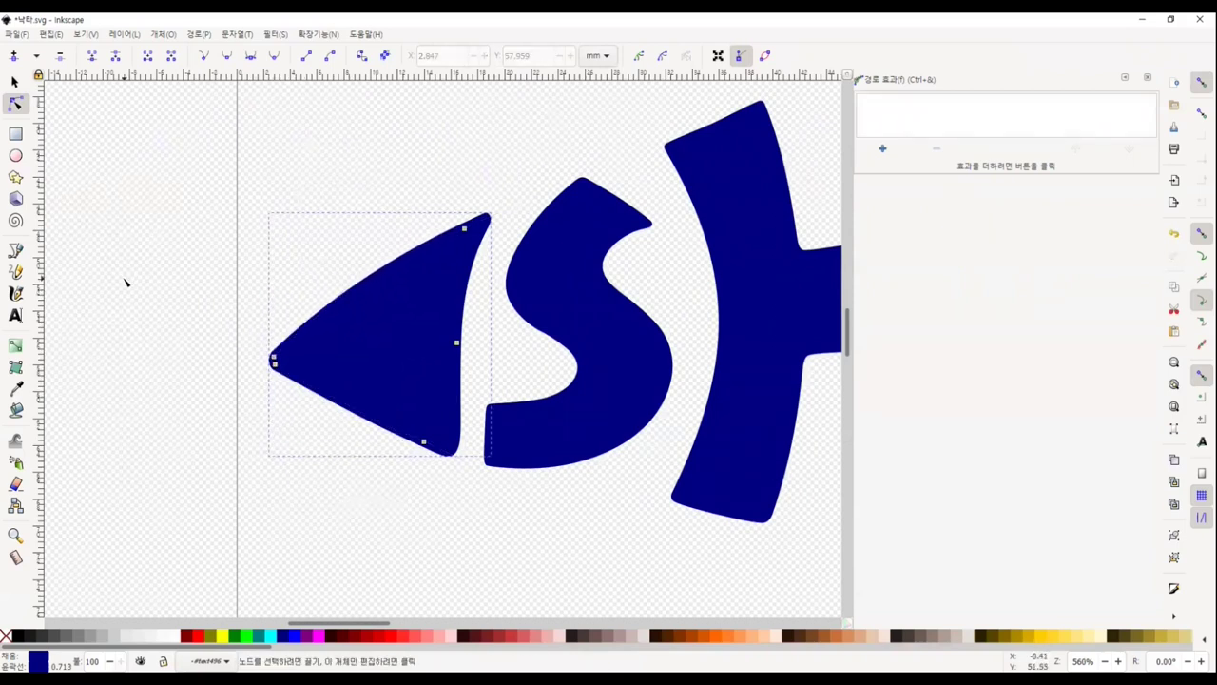
click(125, 277)
scroll(176, 252, down, 2)
Fit the whole page in view, deselect the shark, and open Document Properties
key(5)
key(s)
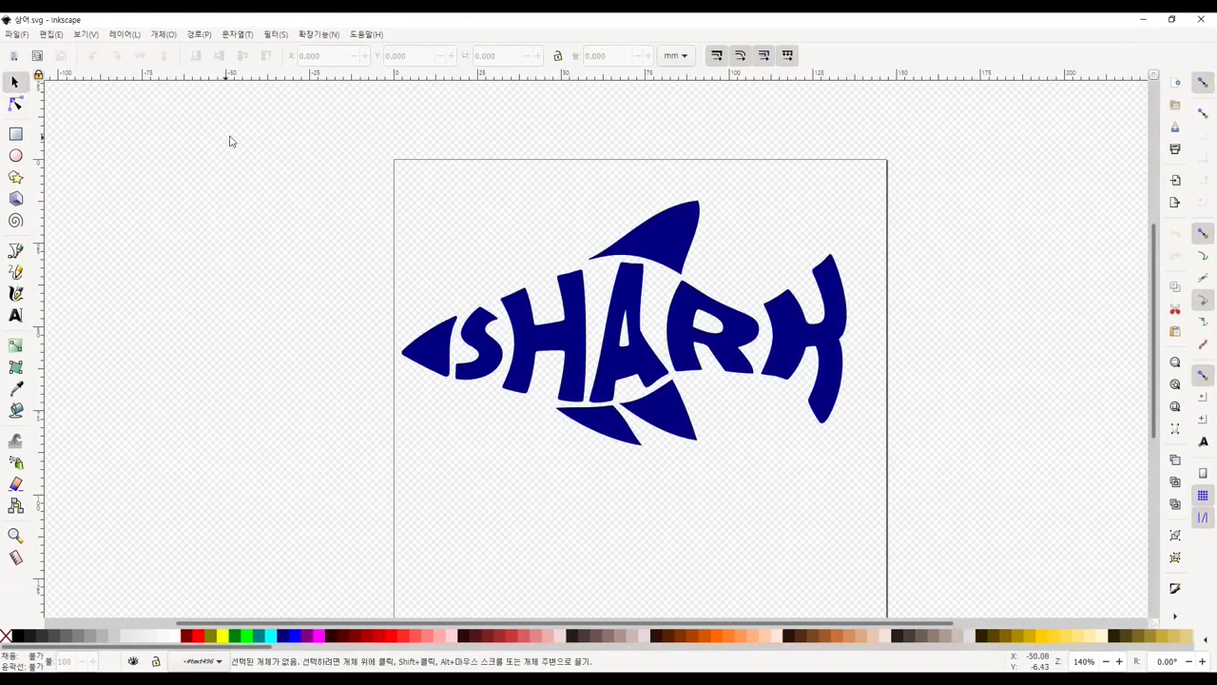
drag(230, 141, 906, 461)
click(345, 212)
drag(302, 145, 927, 468)
key(Escape)
click(16, 35)
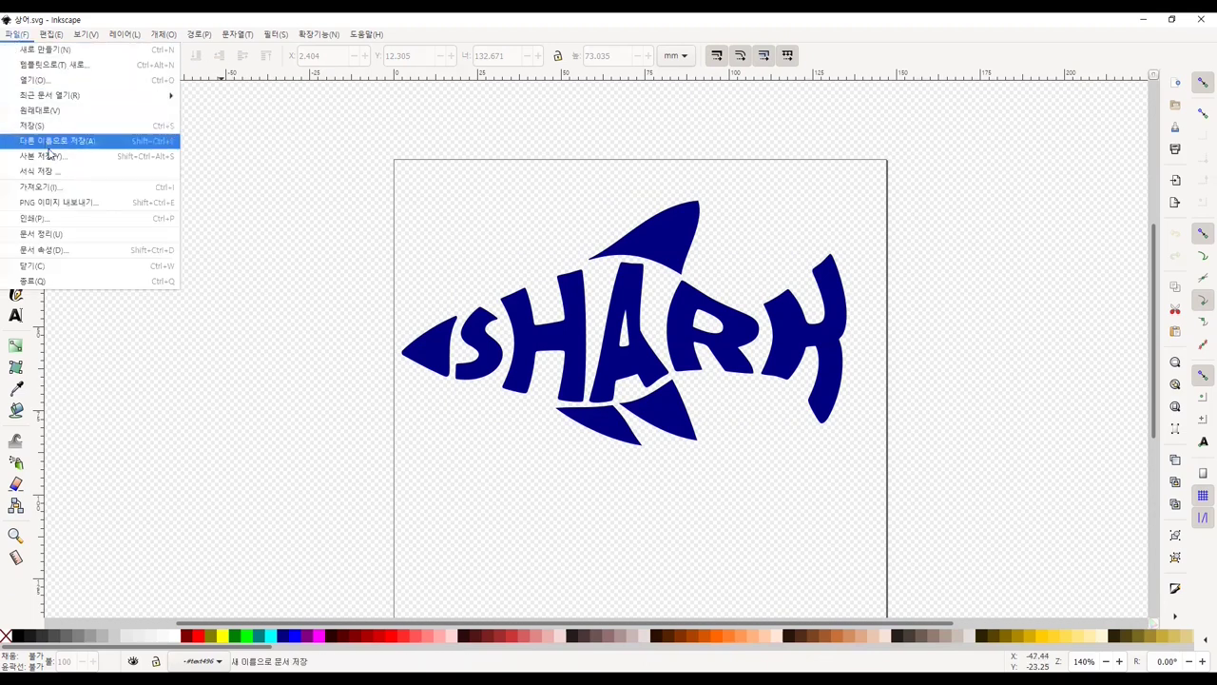
click(58, 251)
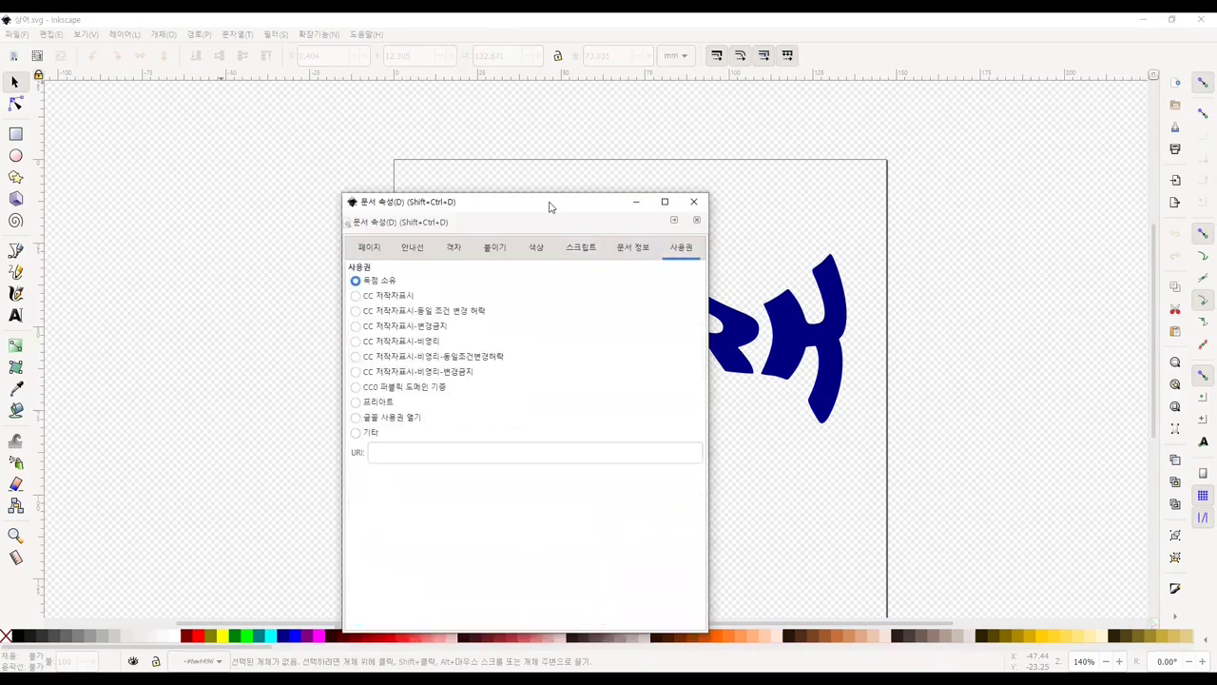
Resize the page in Document Properties to fit snugly around the navy shark artwork
drag(556, 201, 662, 151)
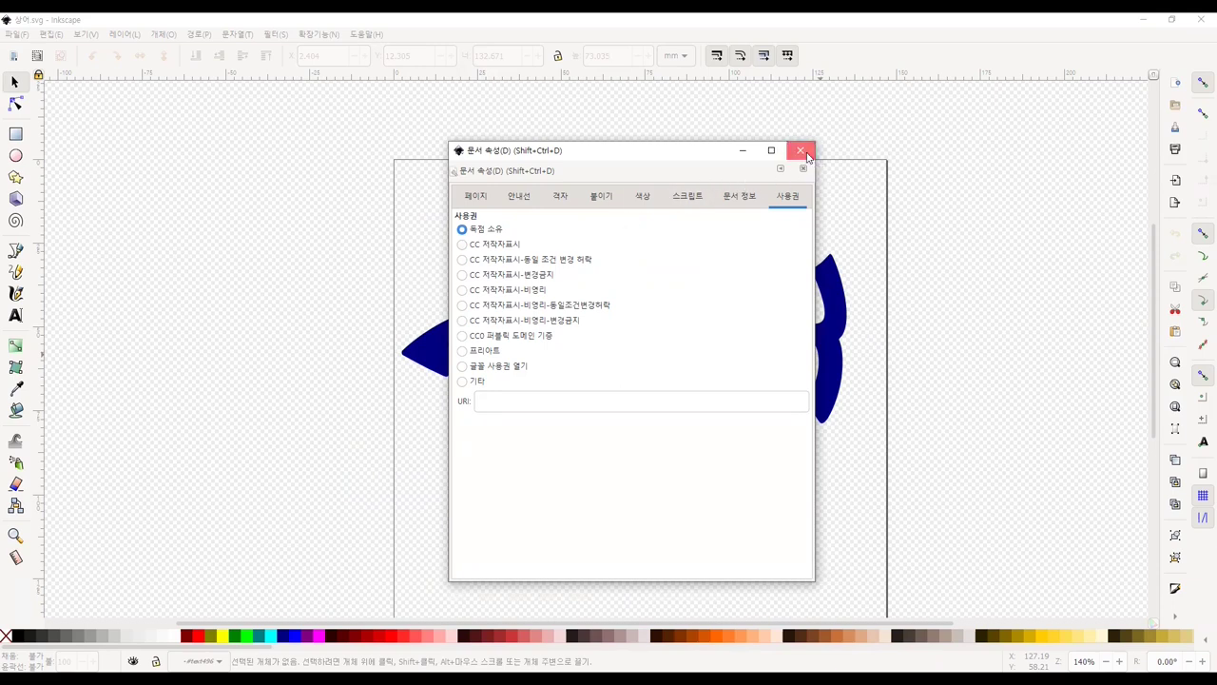
click(801, 152)
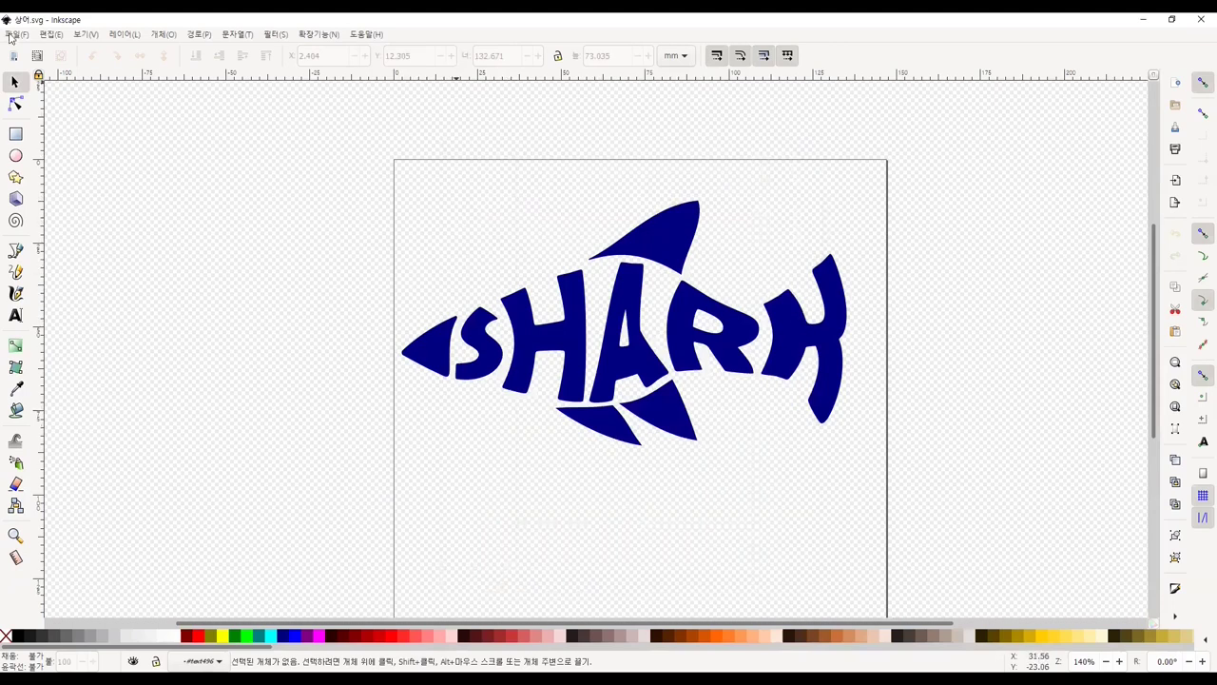
click(15, 36)
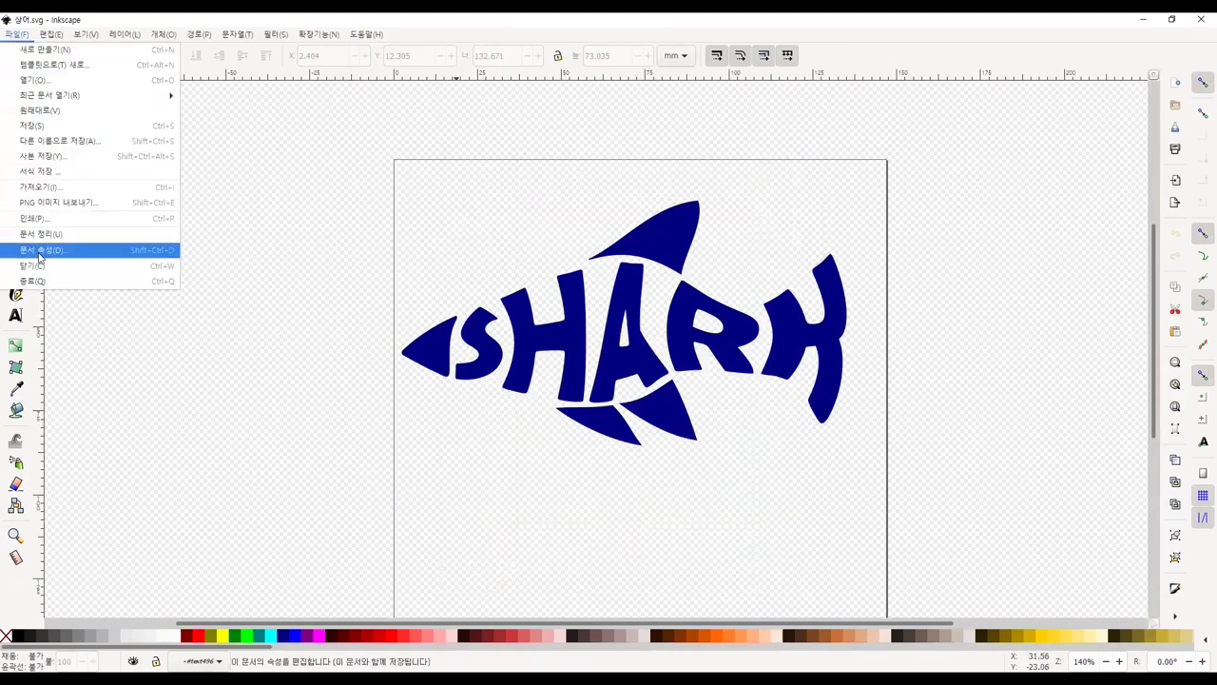
click(40, 250)
drag(875, 35, 621, 142)
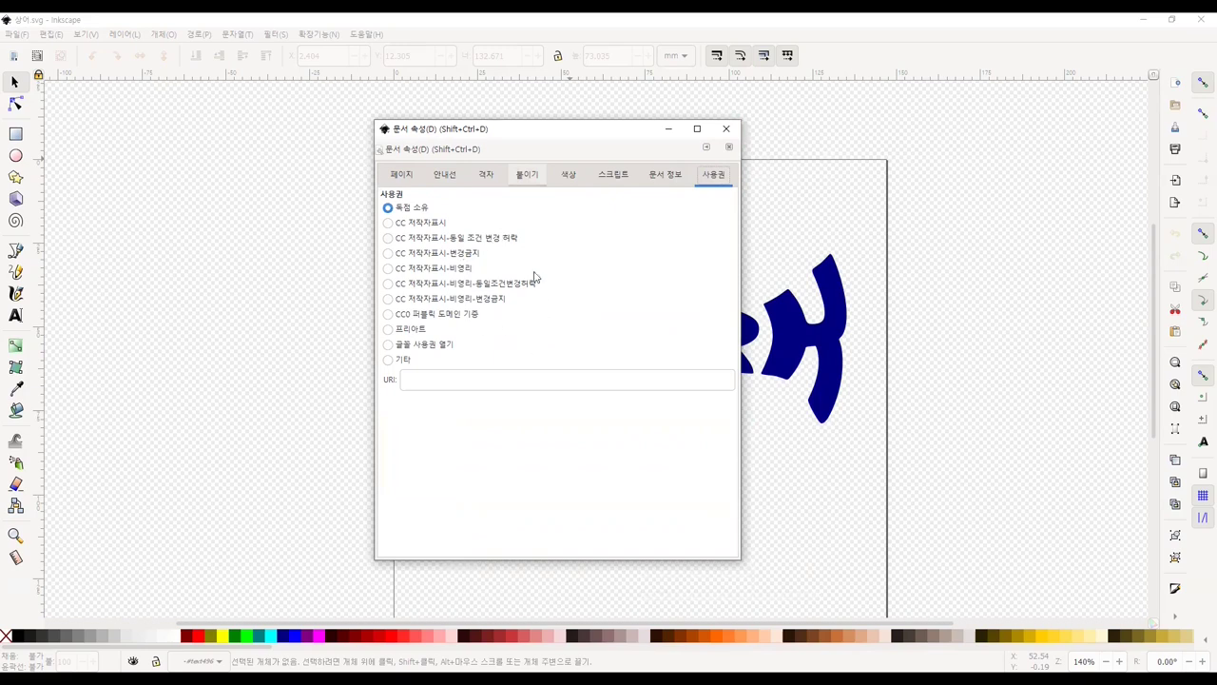
click(719, 134)
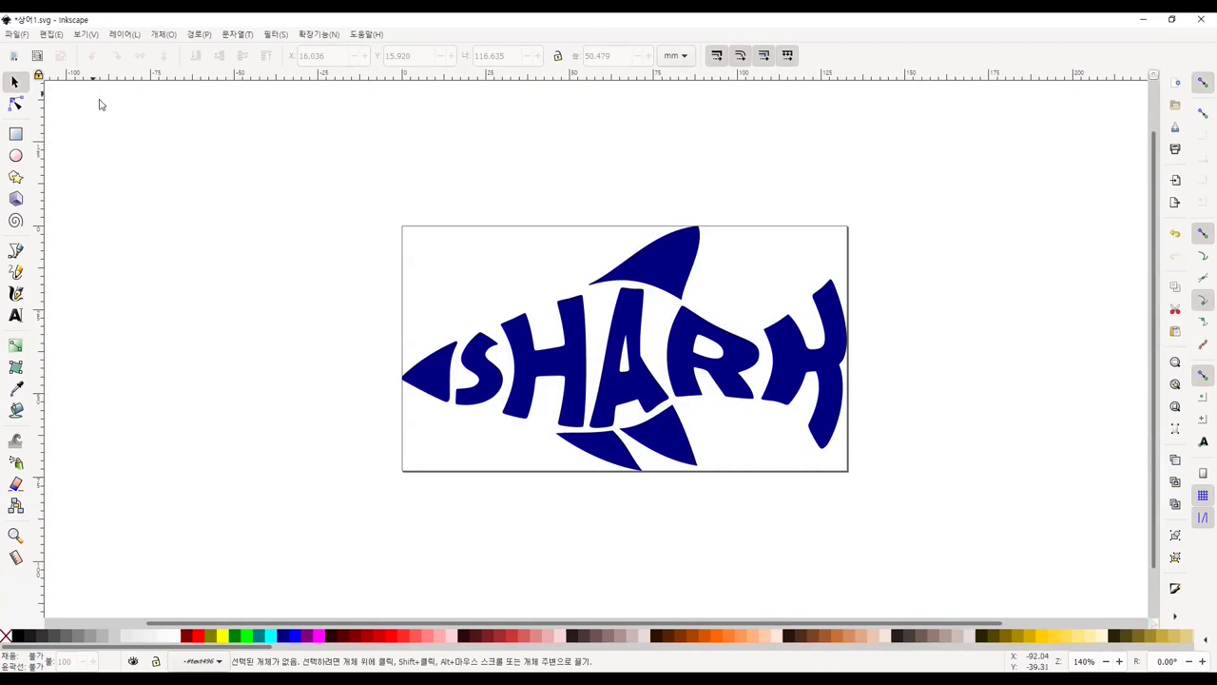
Open the Export PNG panel set to 501 × 276 px at 96 dpi as shark.png
click(12, 37)
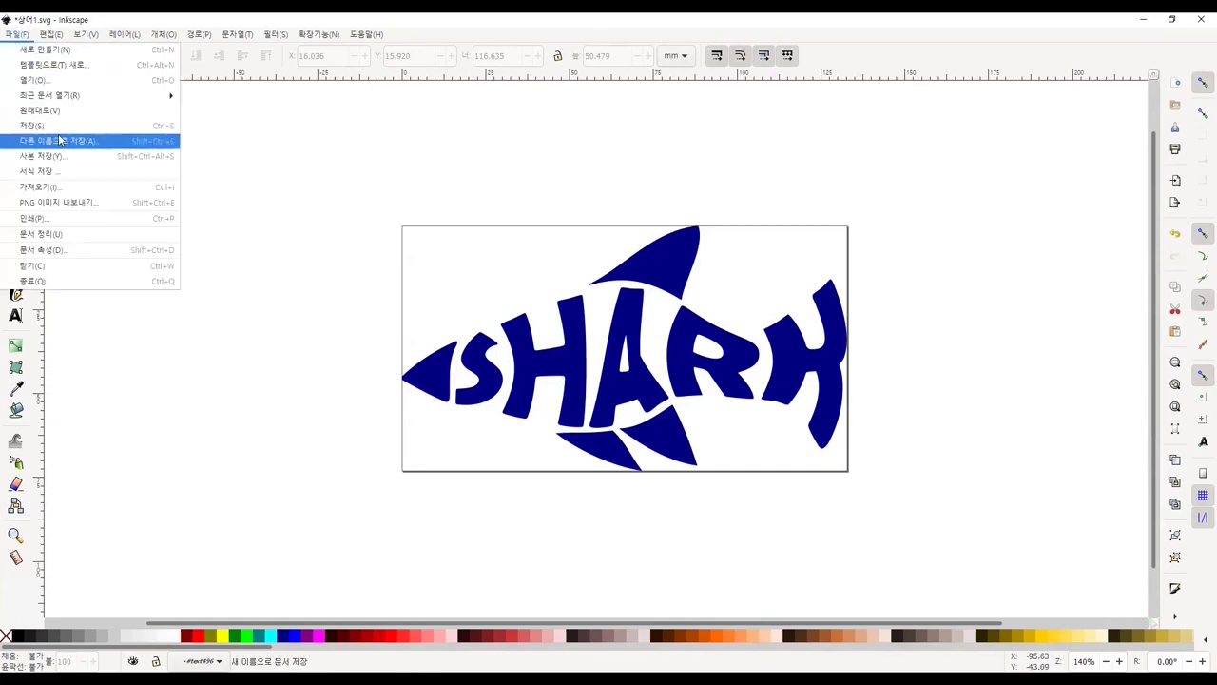
click(203, 120)
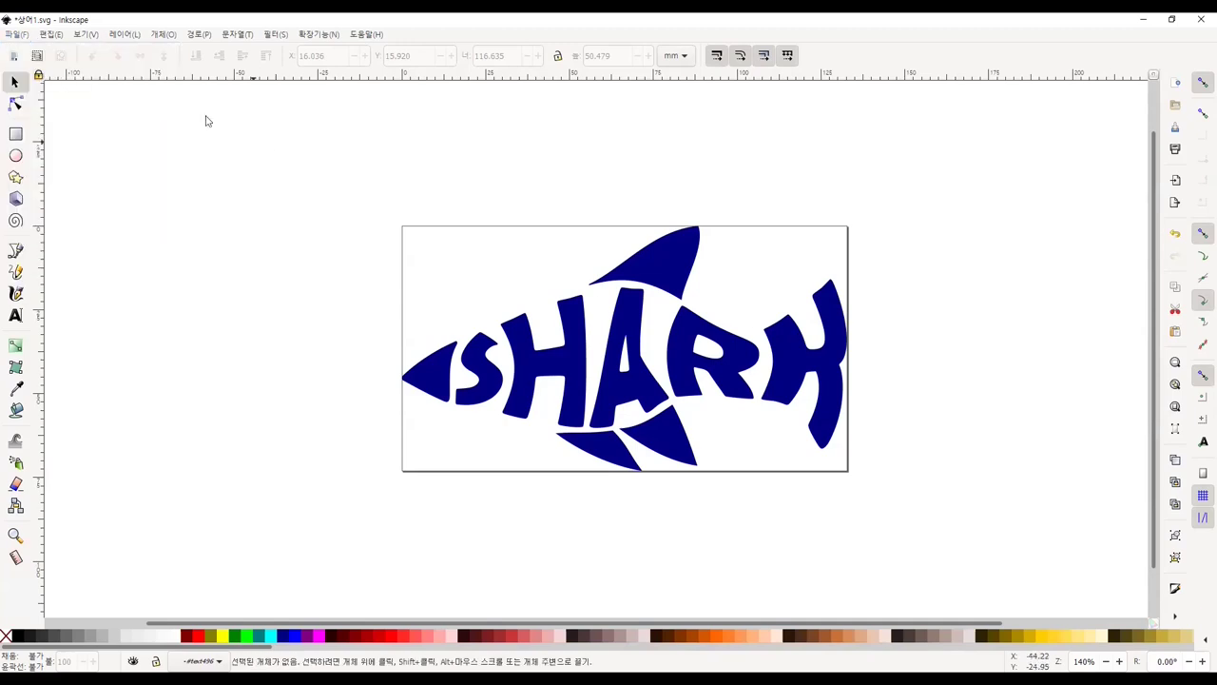
drag(344, 168, 888, 496)
click(332, 174)
drag(329, 164, 904, 481)
click(333, 196)
drag(333, 178, 940, 524)
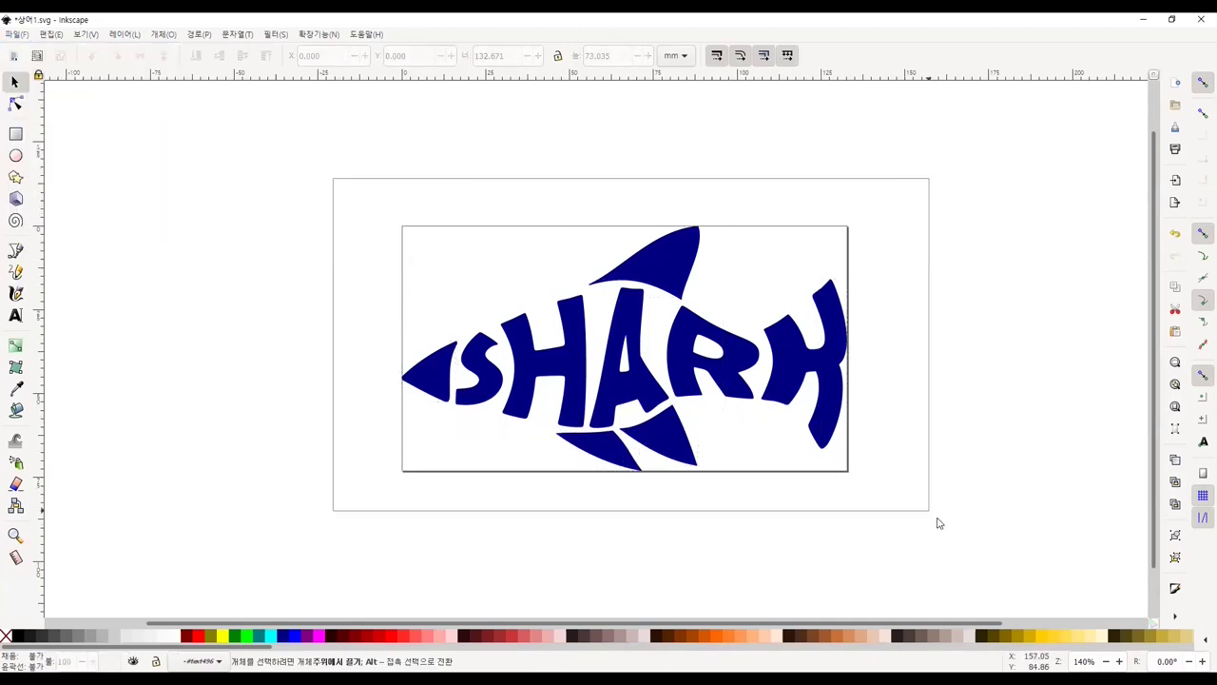
click(939, 524)
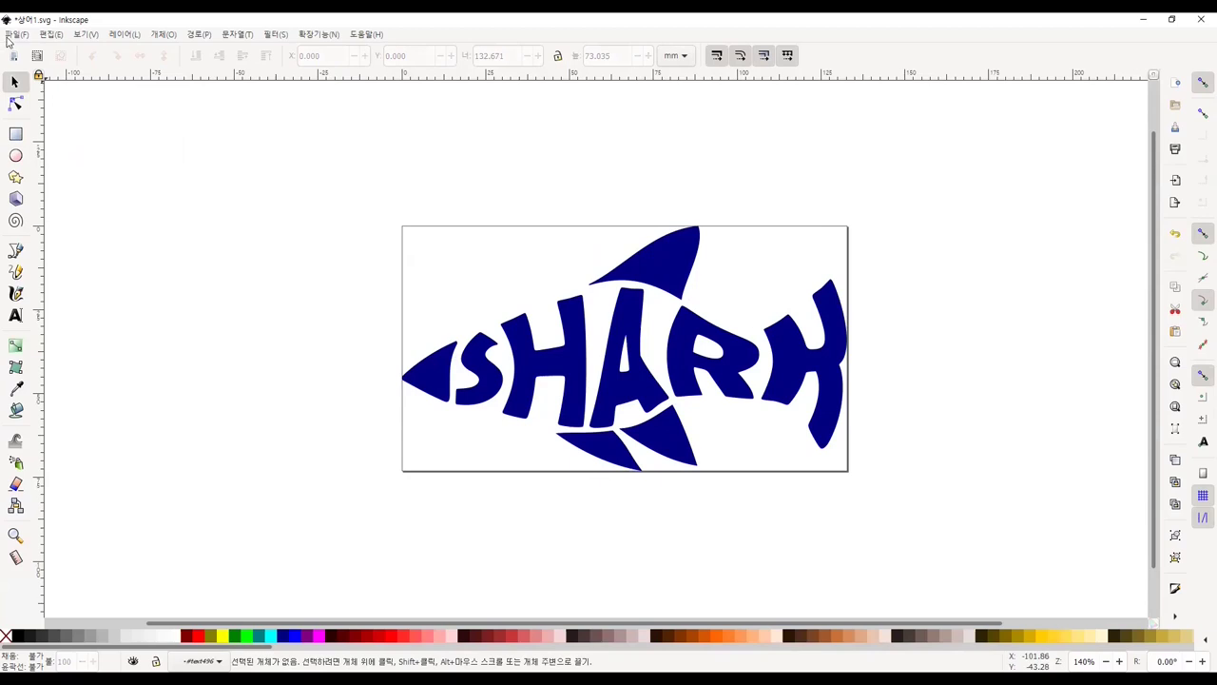
click(9, 36)
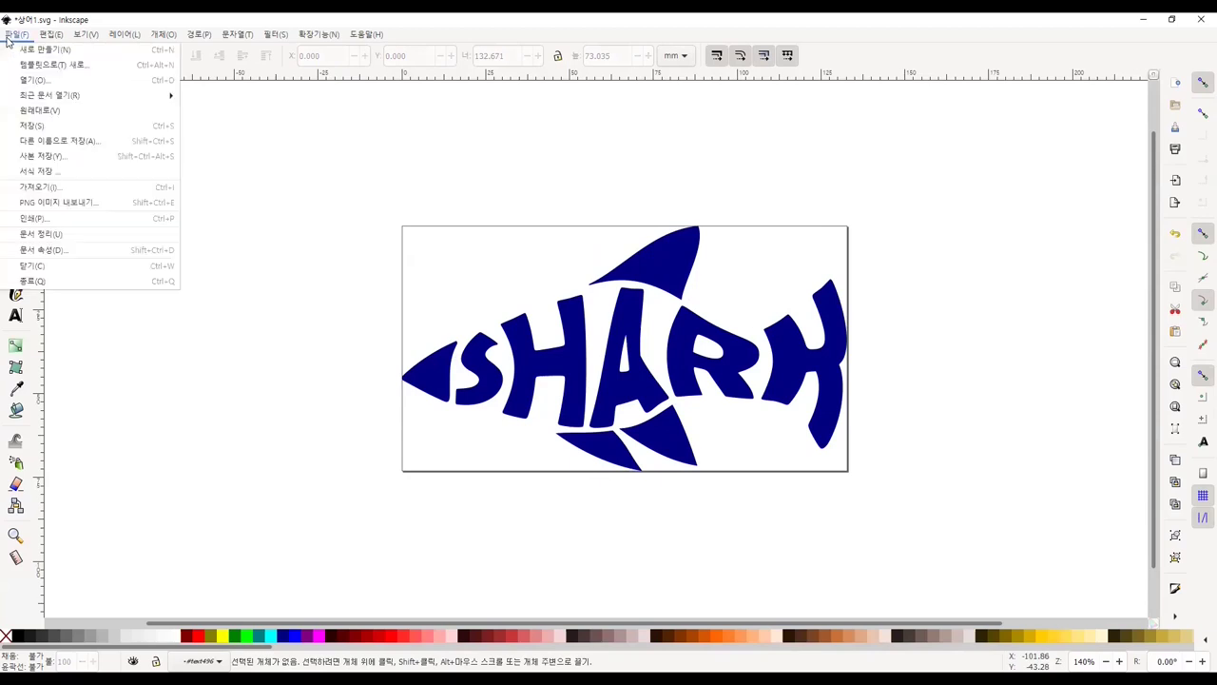
click(42, 204)
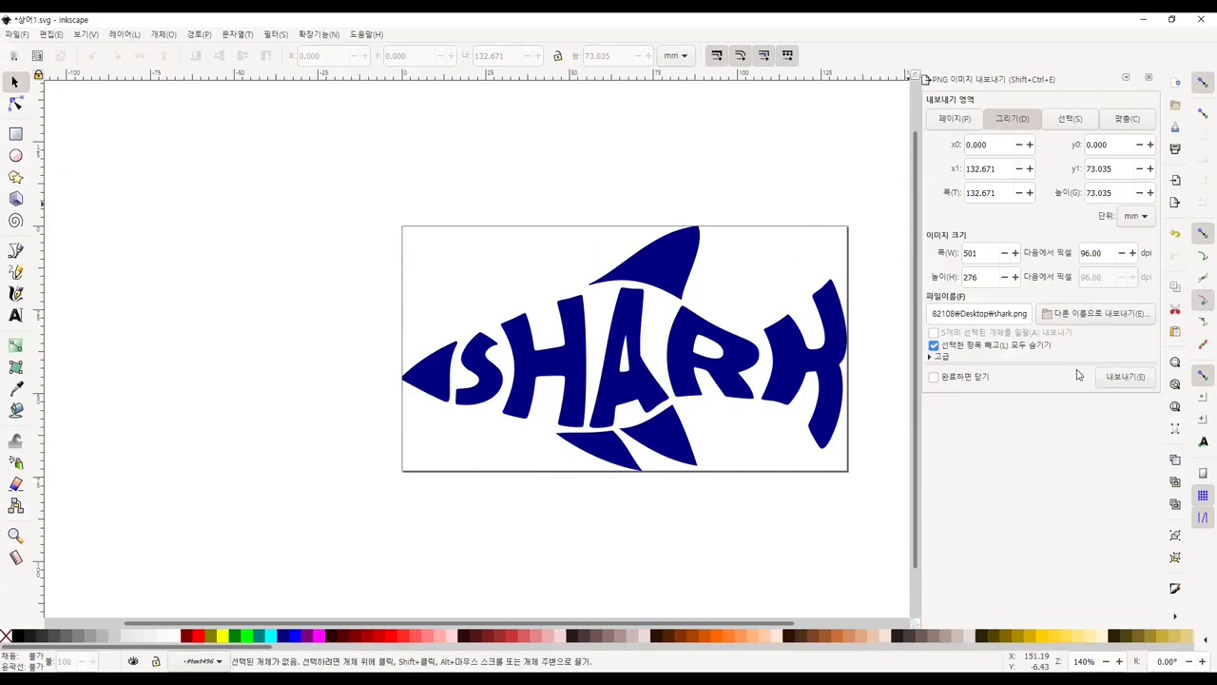
Export the drawing as shark.png on the Desktop, replacing the existing file
click(1111, 318)
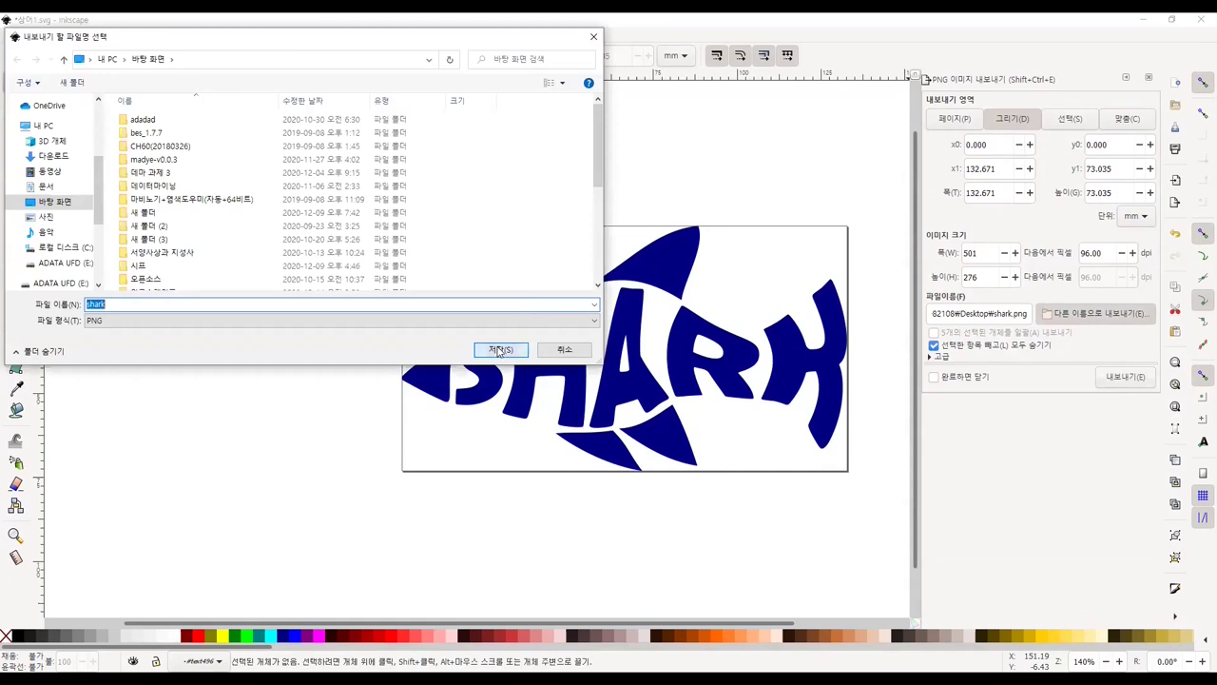
click(498, 350)
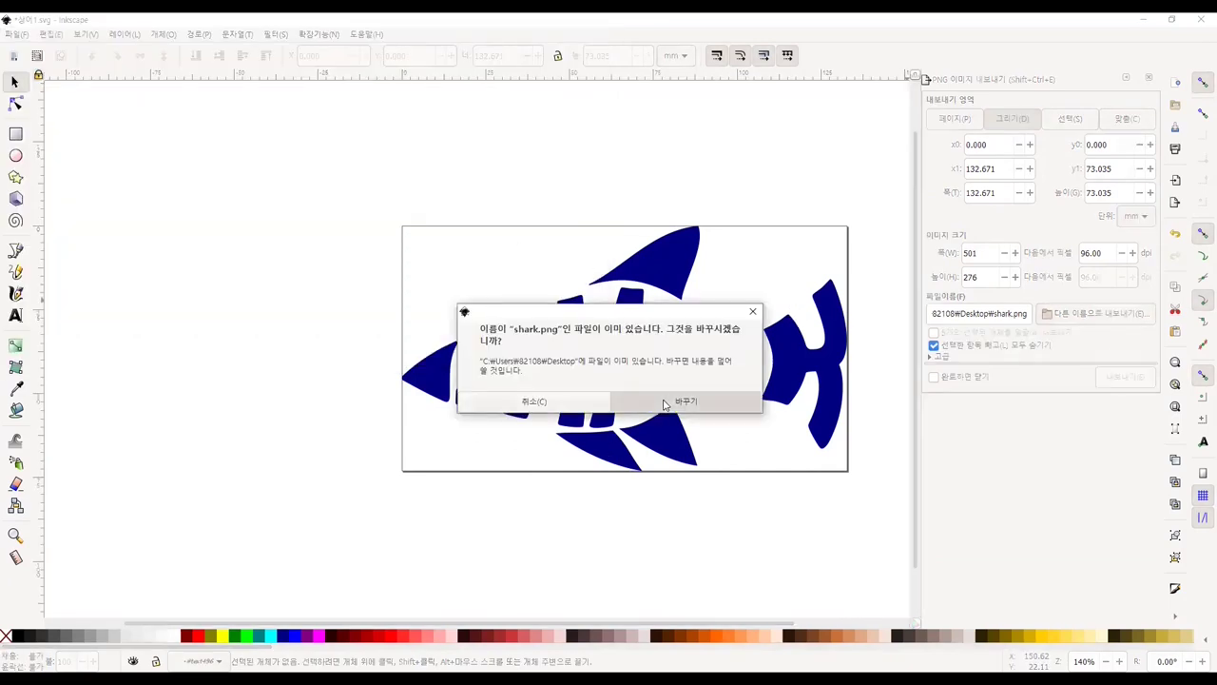
key(Return)
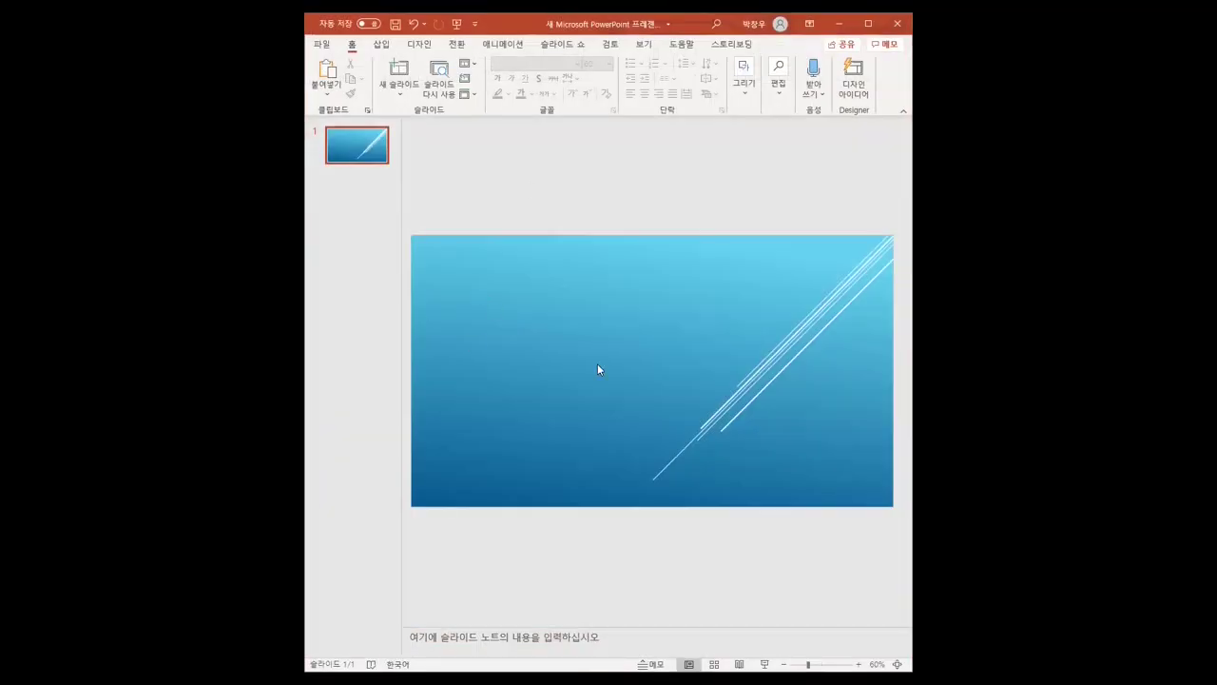
Paste shark.png onto the blue PowerPoint slide and drag its corner to enlarge it
key(ctrl+v)
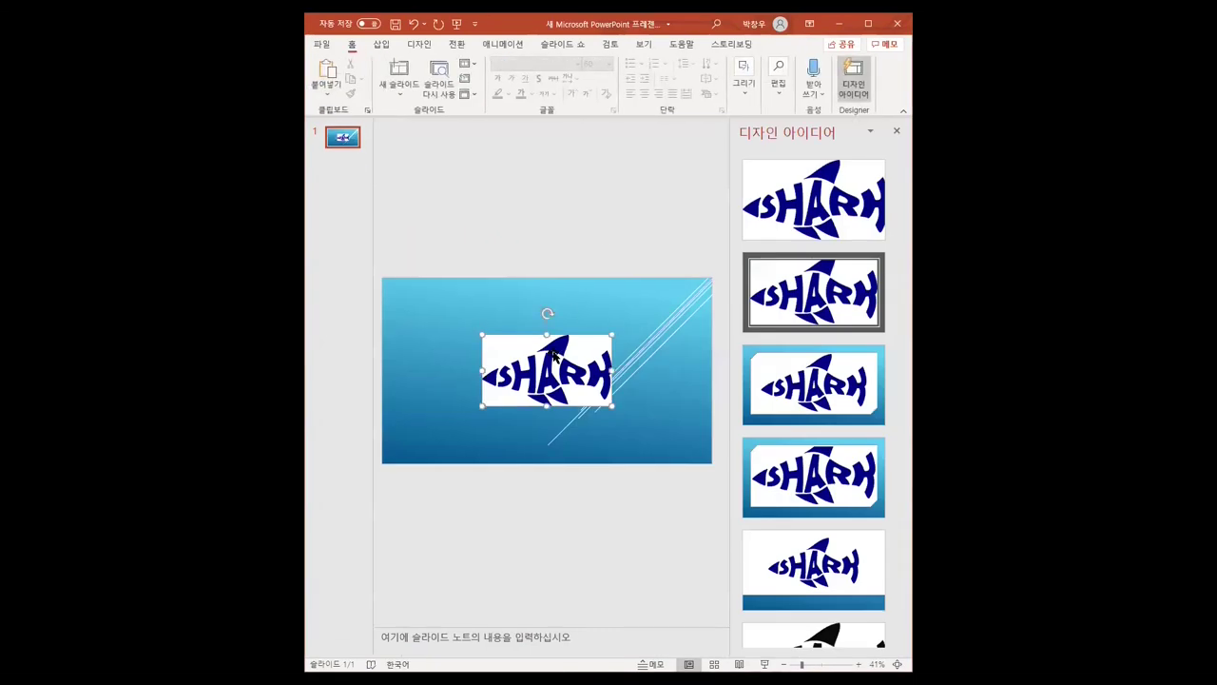
drag(612, 407, 677, 439)
drag(554, 394, 544, 380)
drag(476, 319, 472, 315)
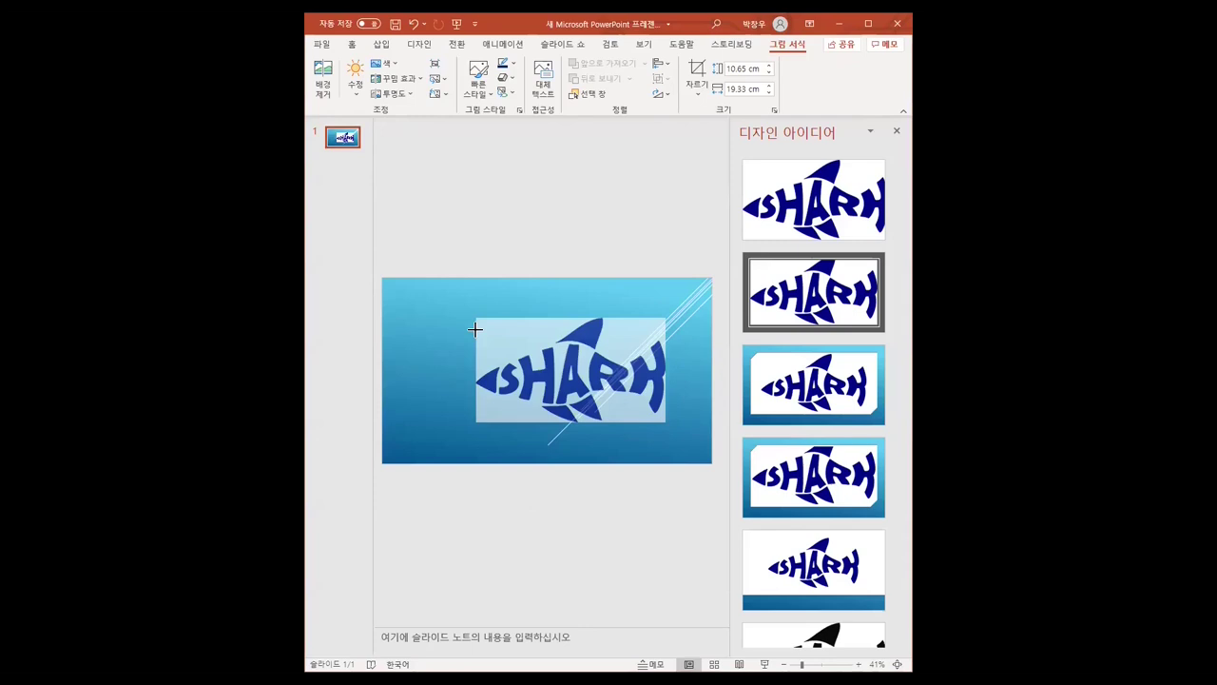
click(506, 290)
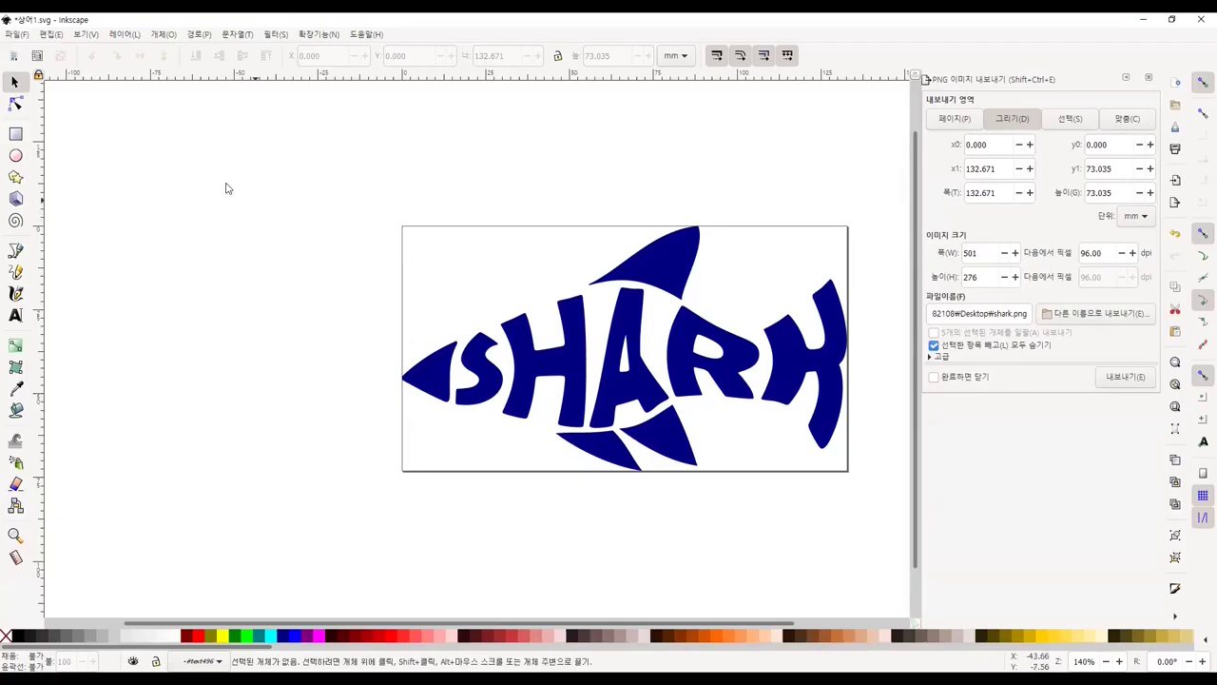
Show a checkerboard background, set background alpha to 0, and re-export over shark.png
click(19, 36)
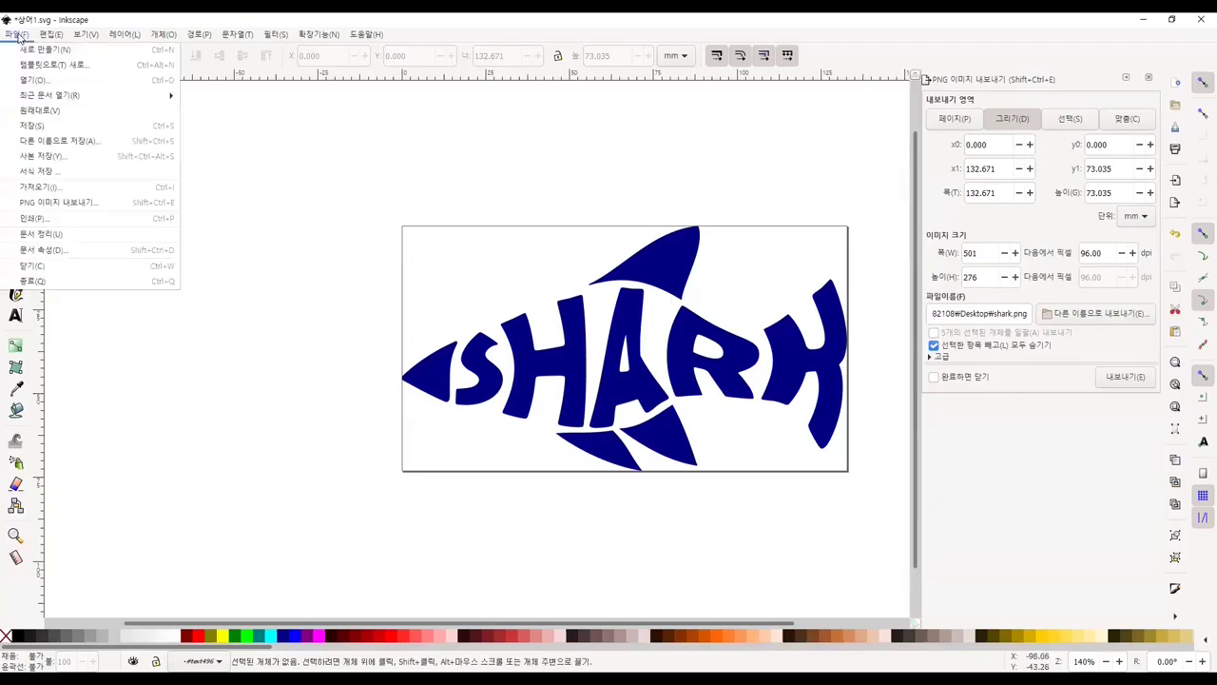
click(76, 250)
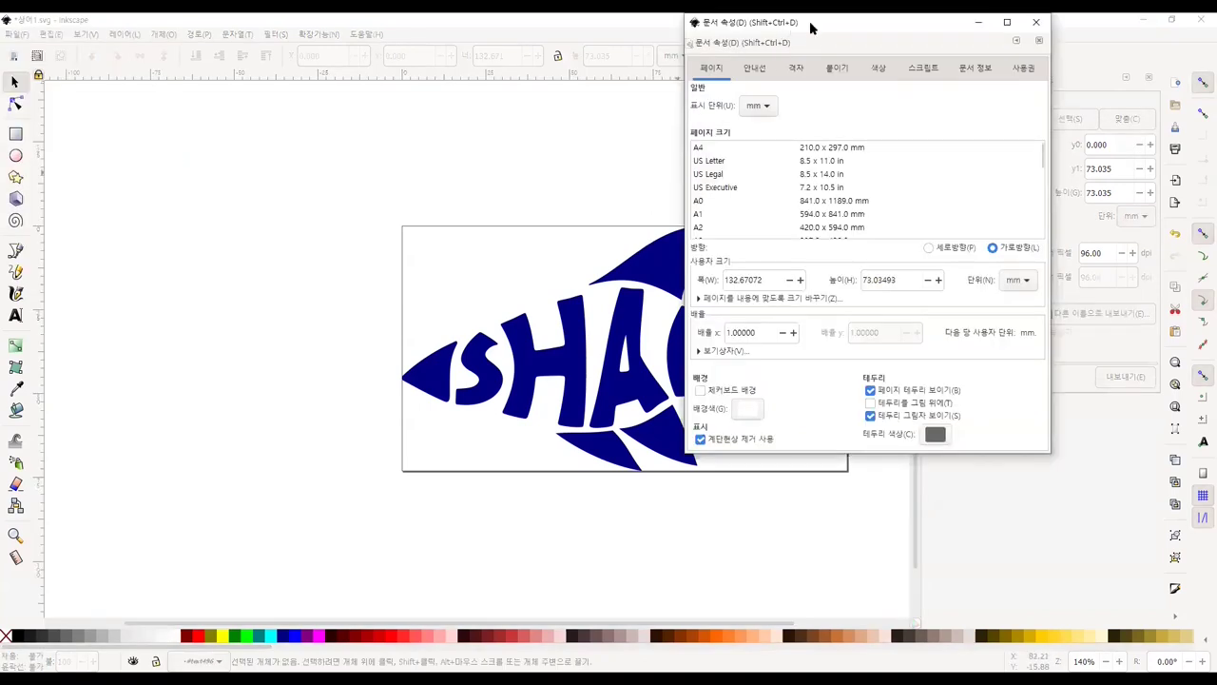
drag(809, 33, 610, 130)
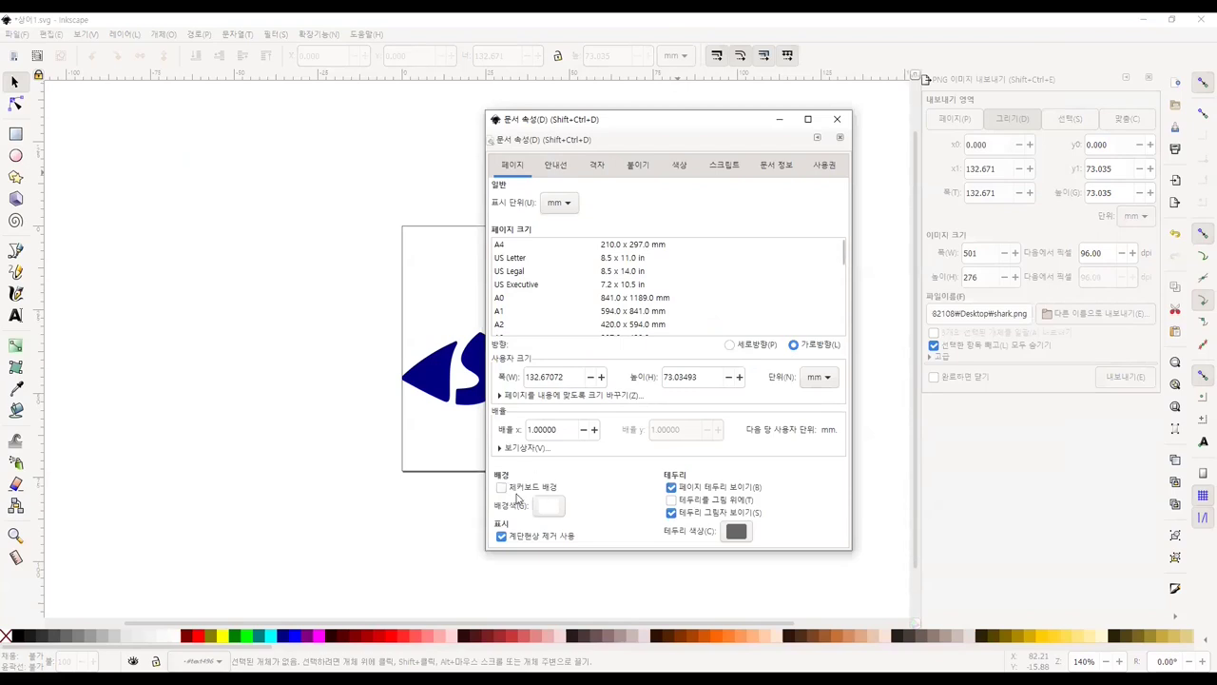
click(503, 489)
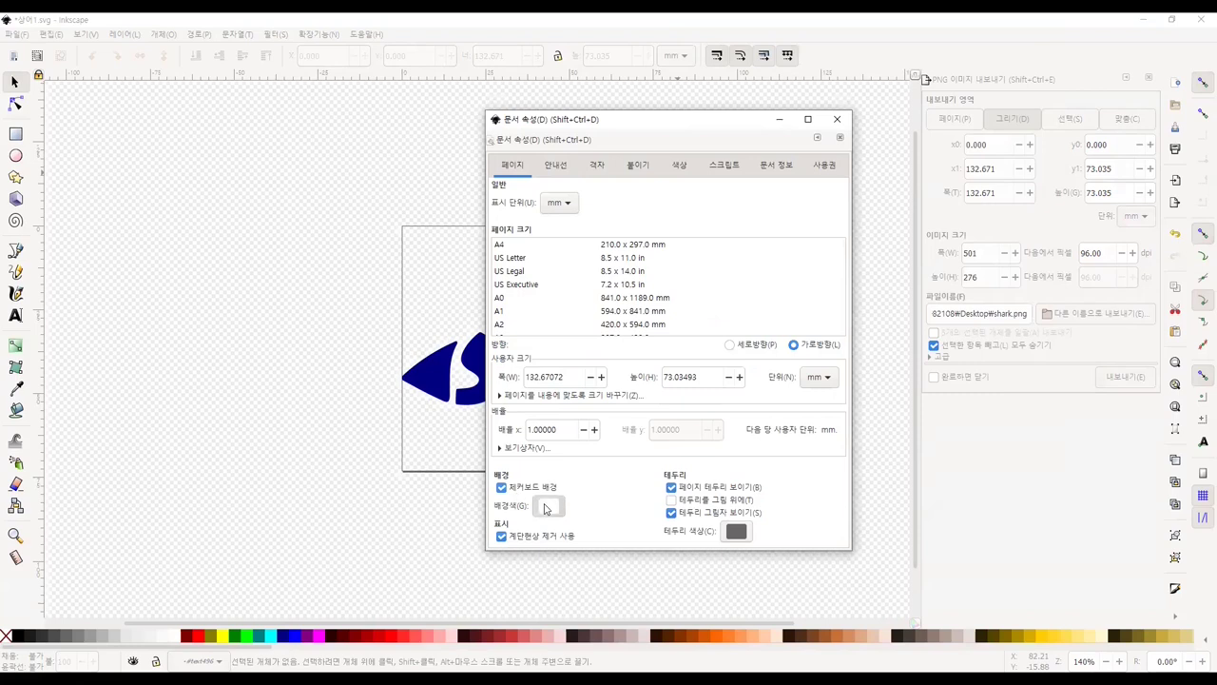
click(548, 505)
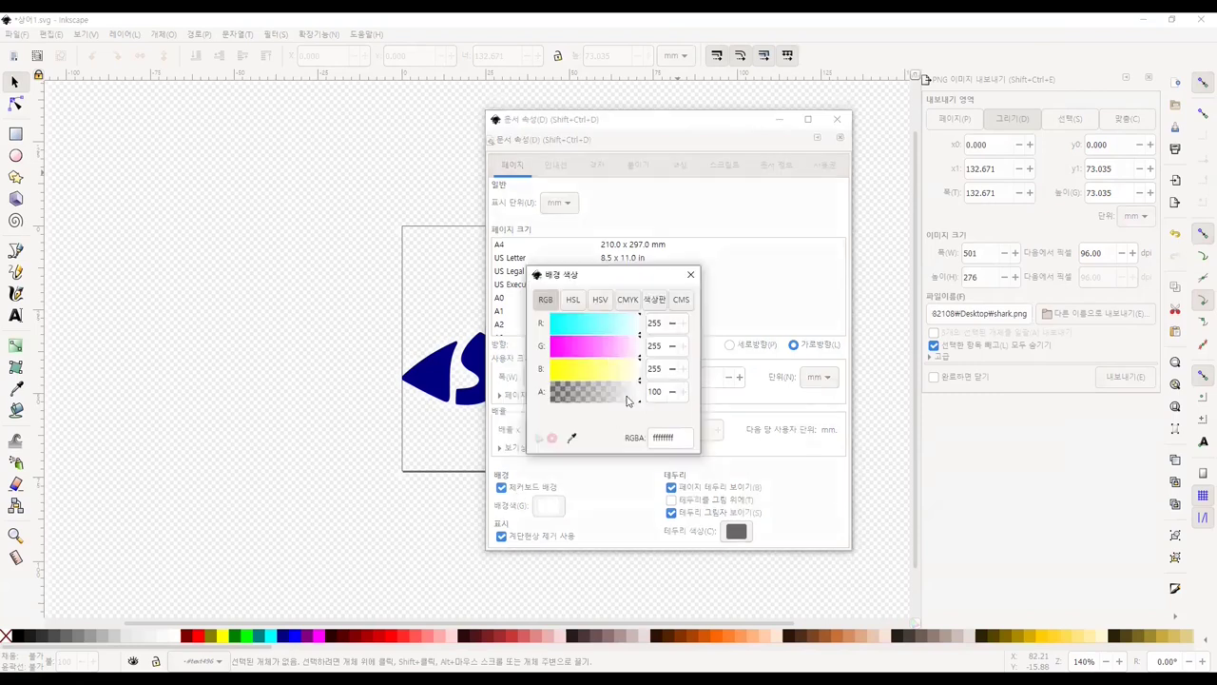
drag(635, 399, 539, 398)
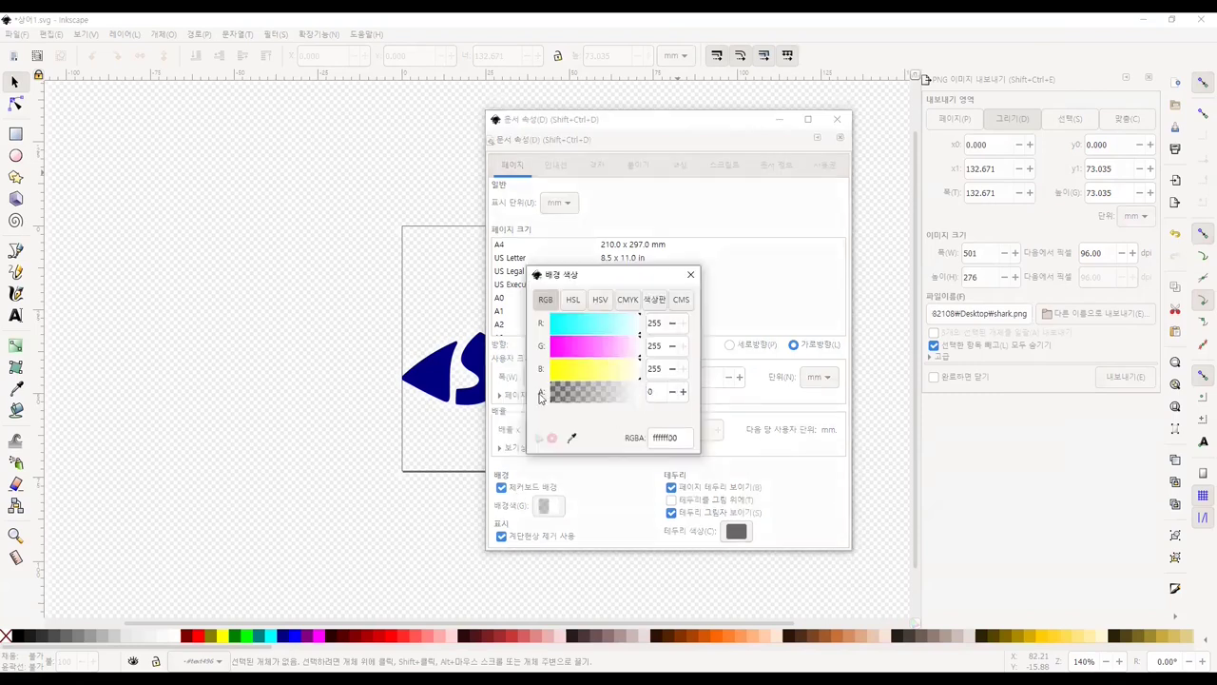
click(691, 274)
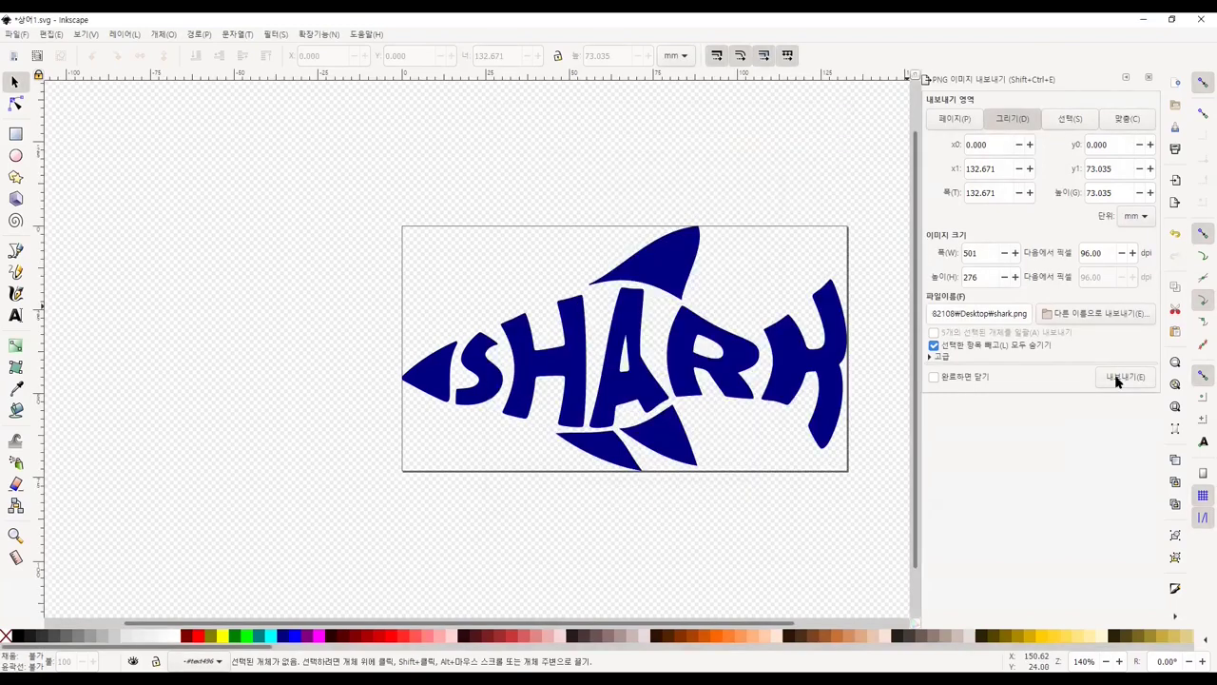
click(652, 403)
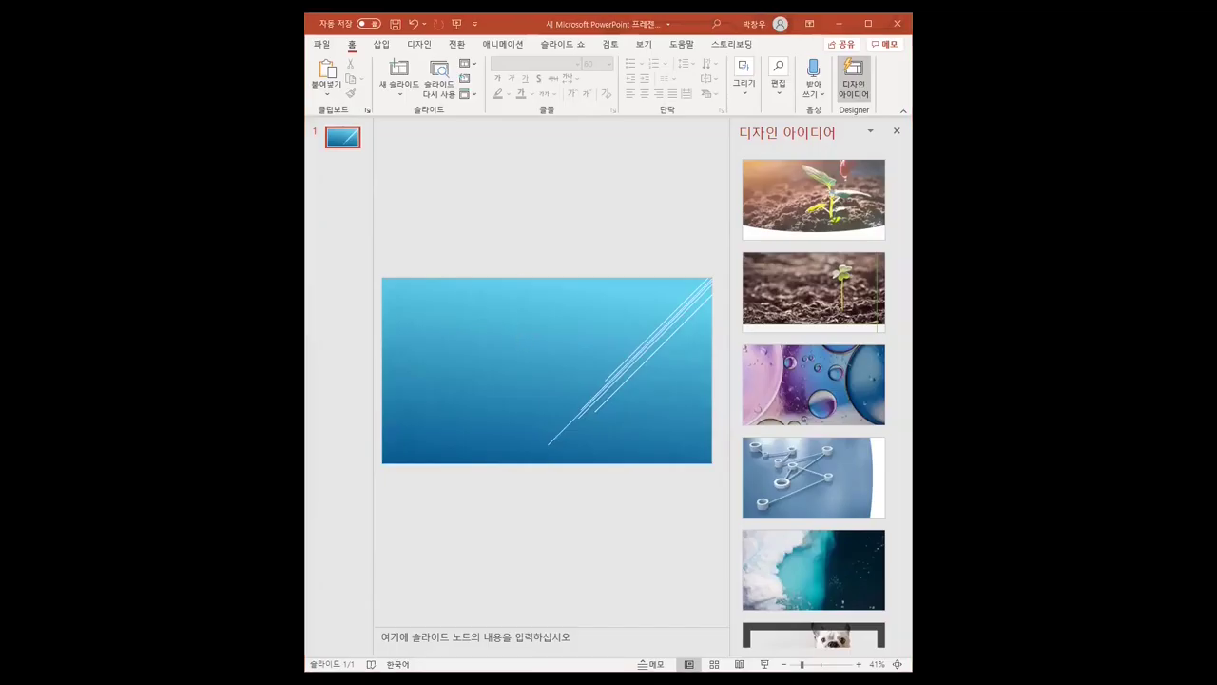
Paste the transparent SHARK picture, maximise PowerPoint, and resize and reposition the picture
key(ctrl+v)
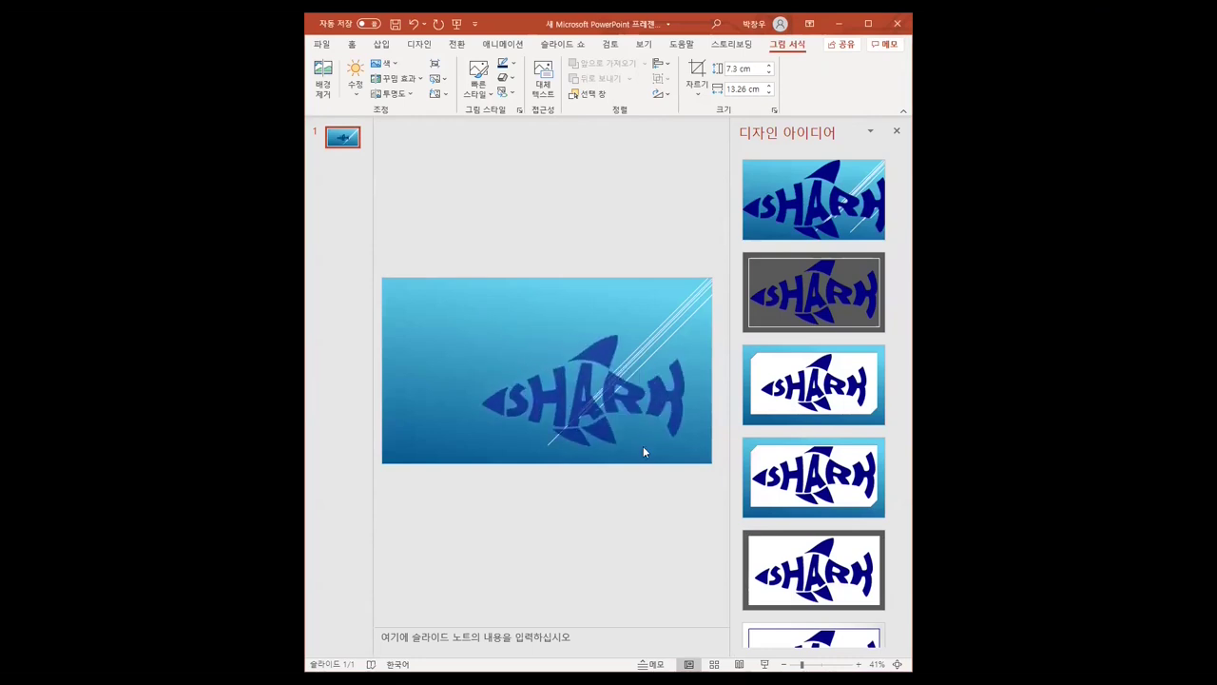
drag(643, 446, 654, 447)
click(868, 23)
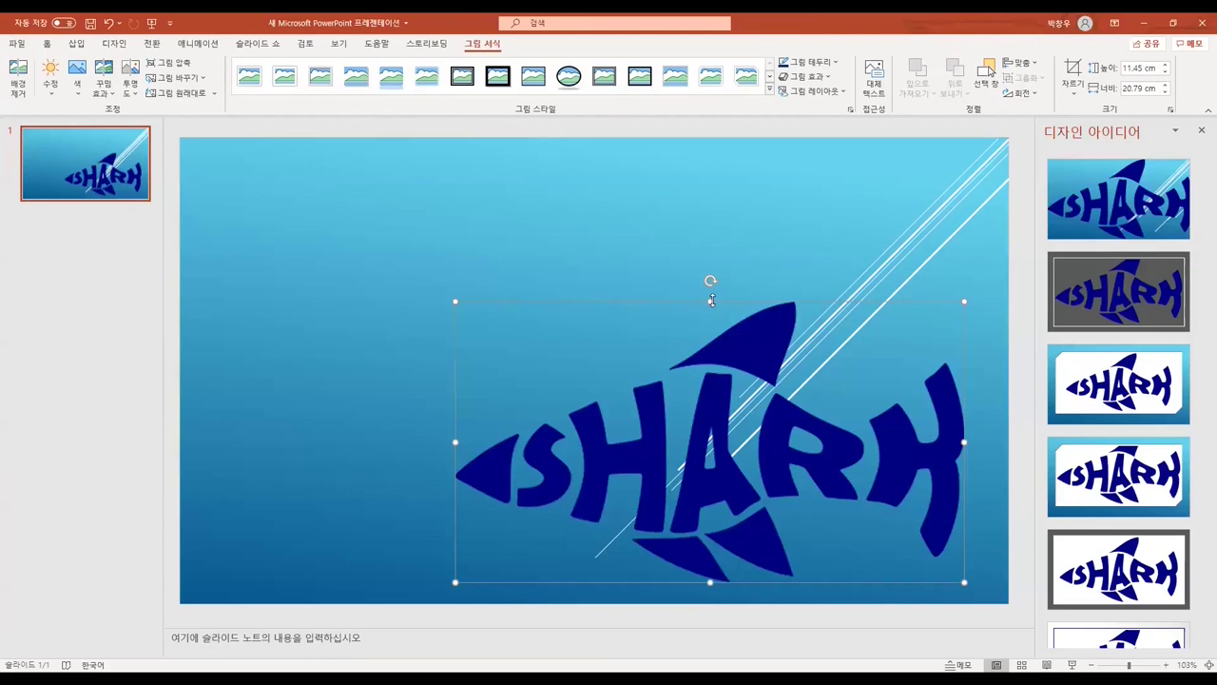
drag(711, 300, 711, 316)
drag(449, 450, 600, 456)
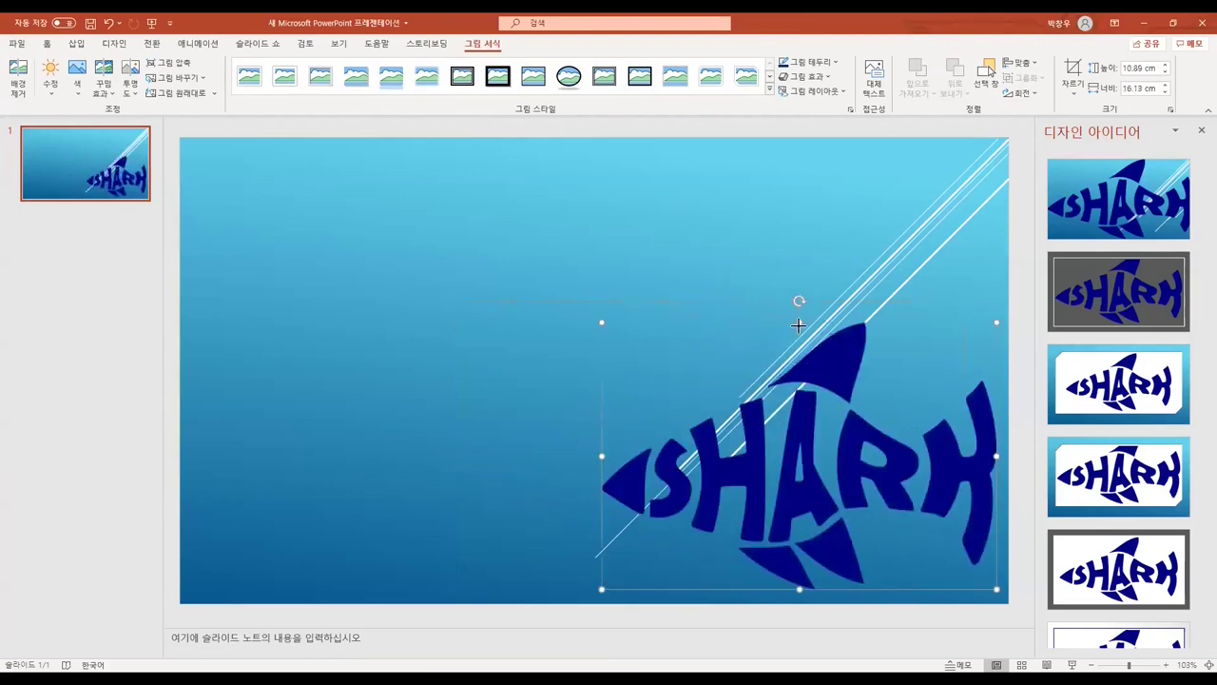
drag(799, 325, 799, 408)
click(518, 362)
mouse_move(751, 516)
mouse_down()
mouse_move(346, 242)
mouse_move(546, 361)
mouse_up()
click(560, 645)
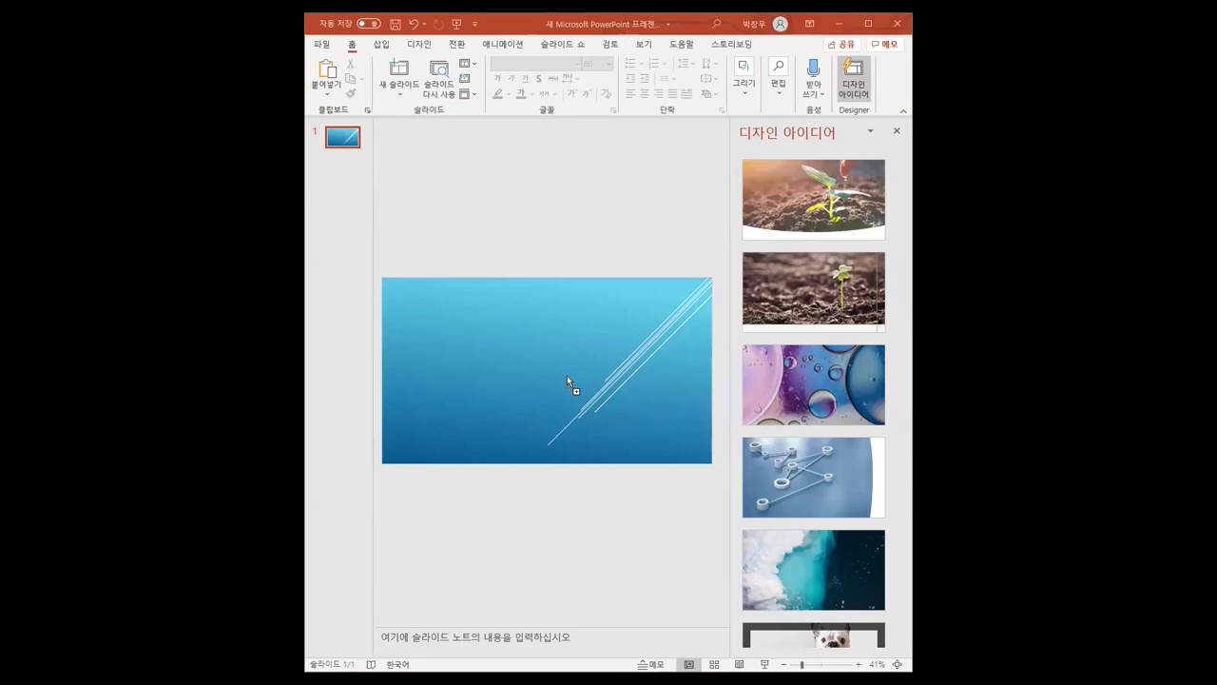
Paste the picture again, resize it to 7.36 × 16.13 cm and centre it on the slide
key(ctrl+v)
mouse_move(618, 415)
mouse_down()
mouse_move(642, 446)
mouse_move(694, 455)
mouse_up()
click(868, 23)
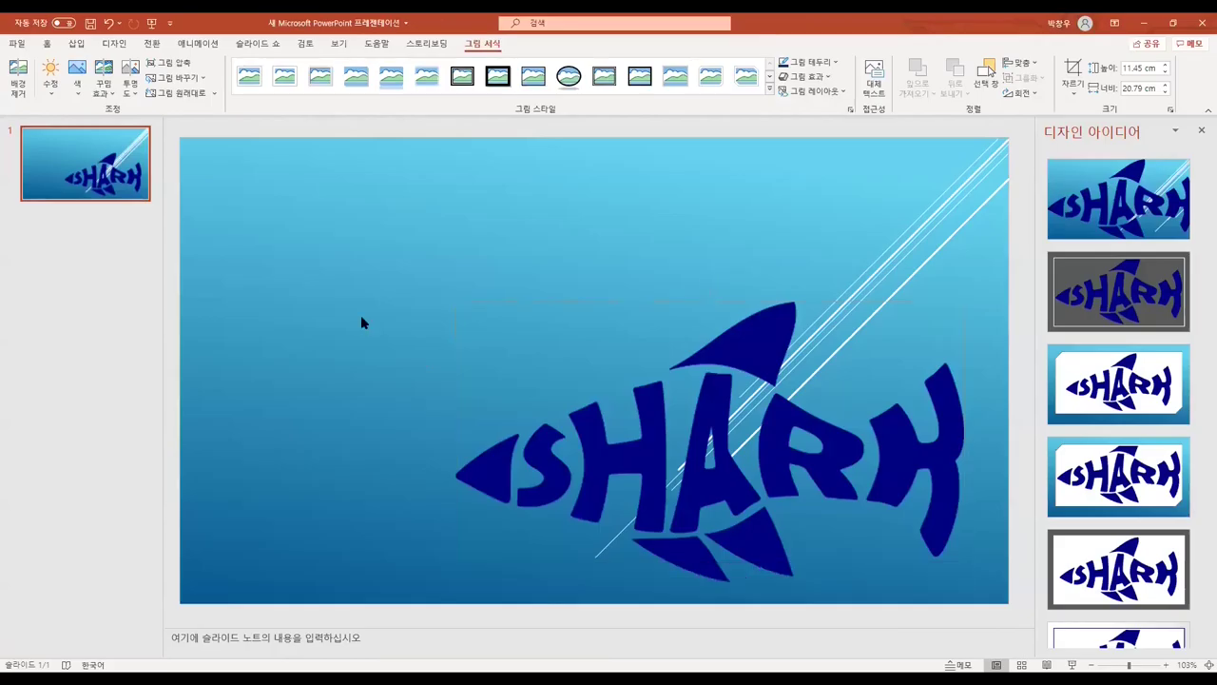
drag(711, 300, 711, 314)
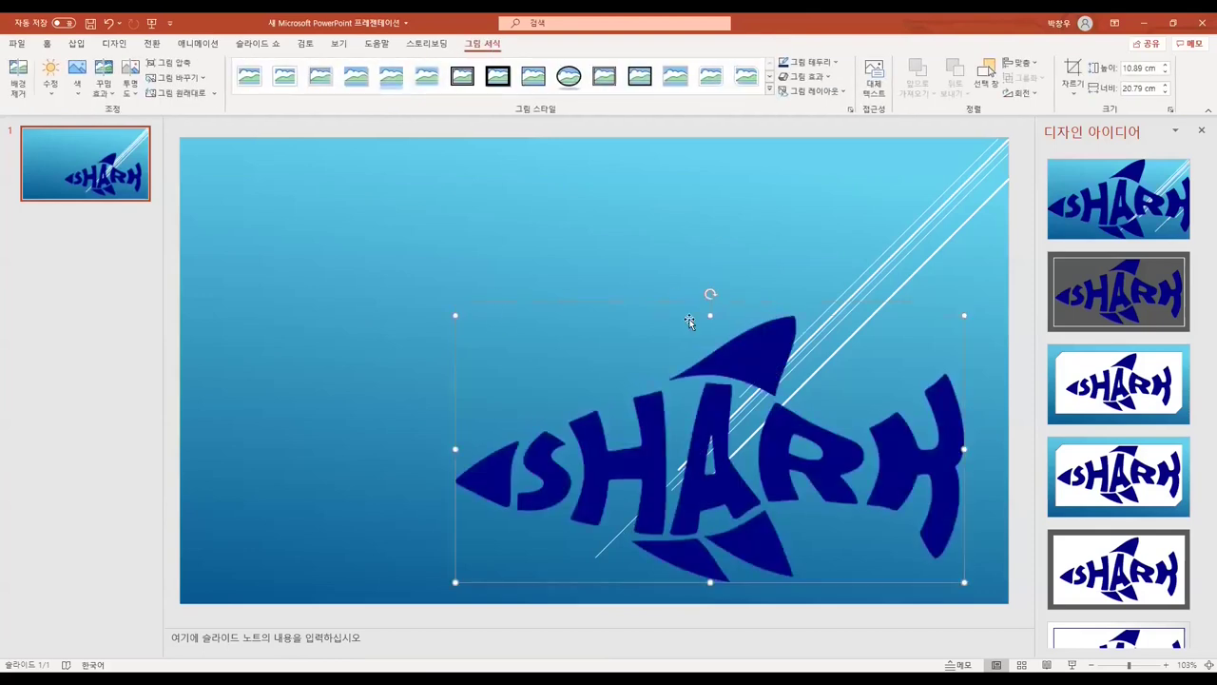
drag(453, 450, 601, 457)
drag(798, 325, 797, 409)
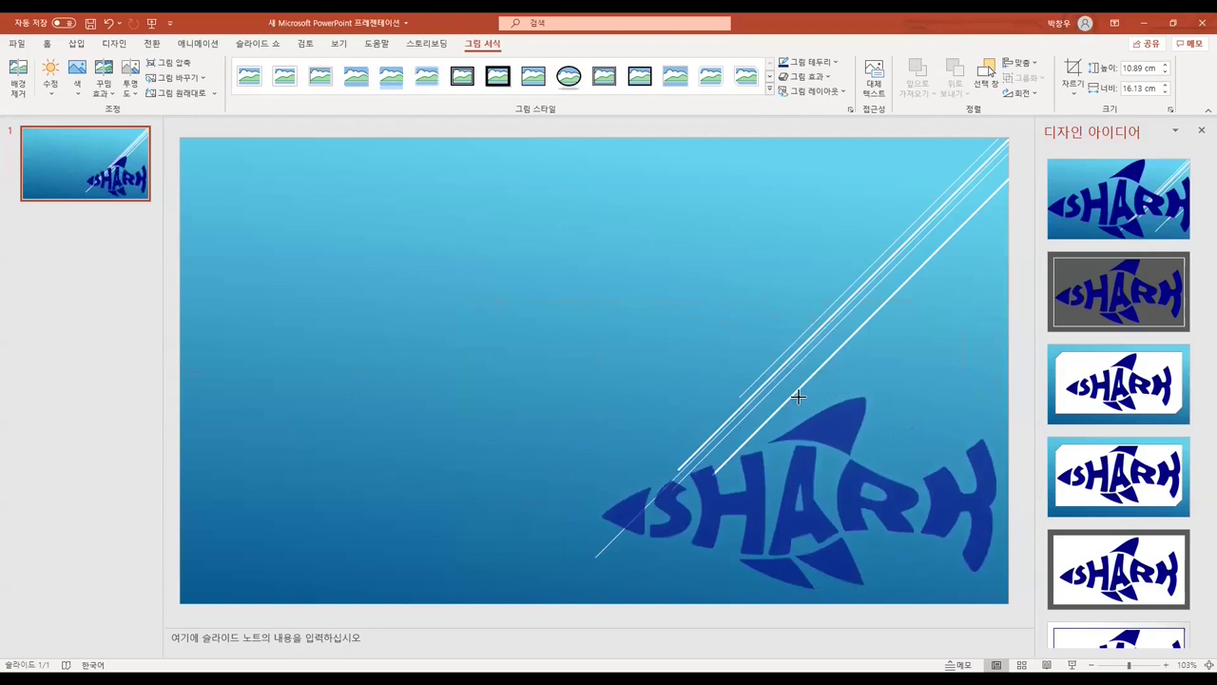
click(495, 324)
mouse_move(751, 518)
mouse_down()
mouse_move(350, 249)
mouse_move(548, 360)
mouse_up()
click(560, 645)
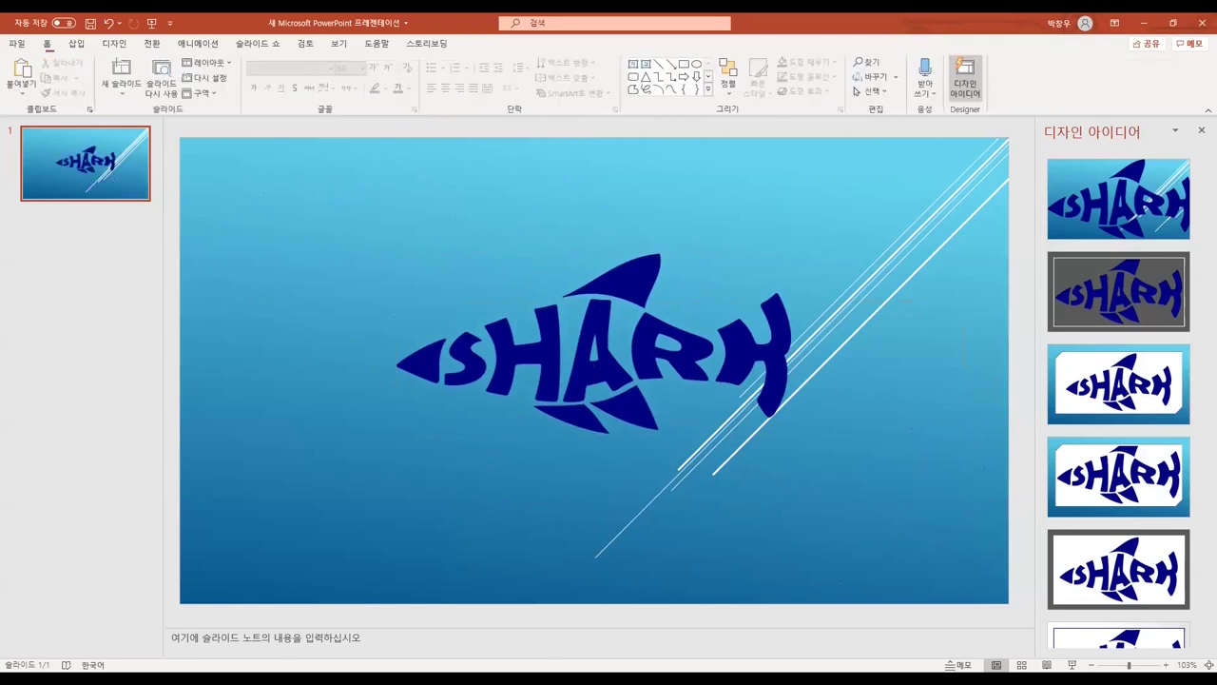